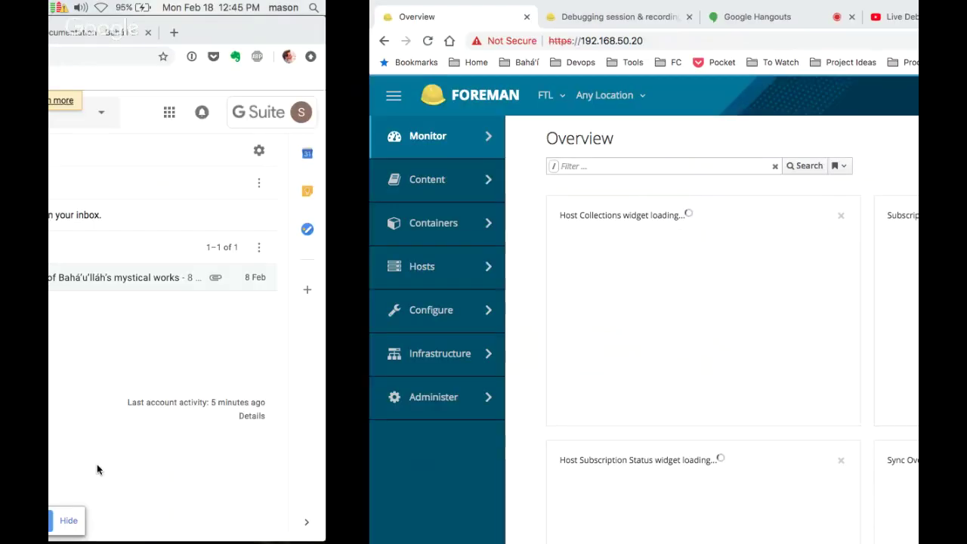
Step: Return to iTerm2 and quit the installer log showing the 524/524 success message
{"action": "key", "text": "super+Tab"}
{"action": "key", "text": "super+Tab"}
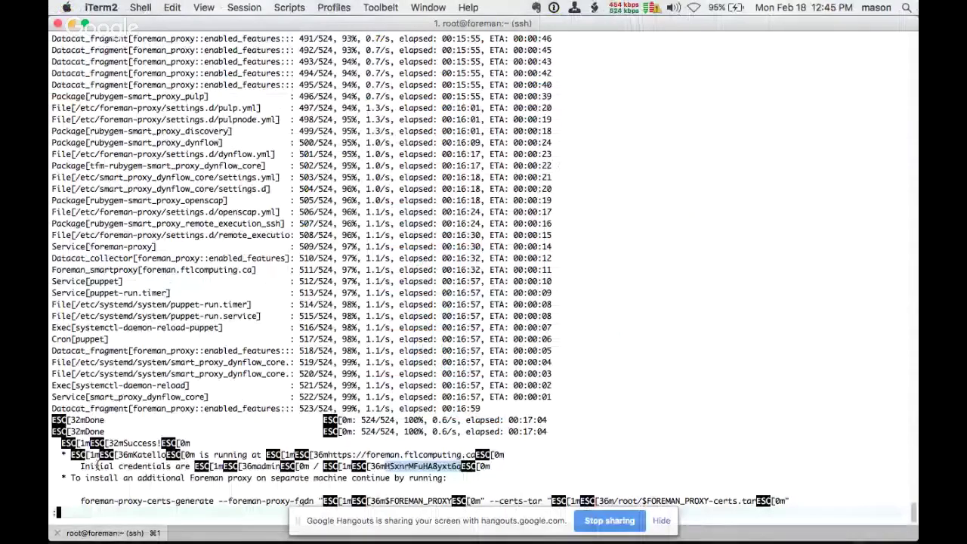
{"action": "key", "text": "q"}
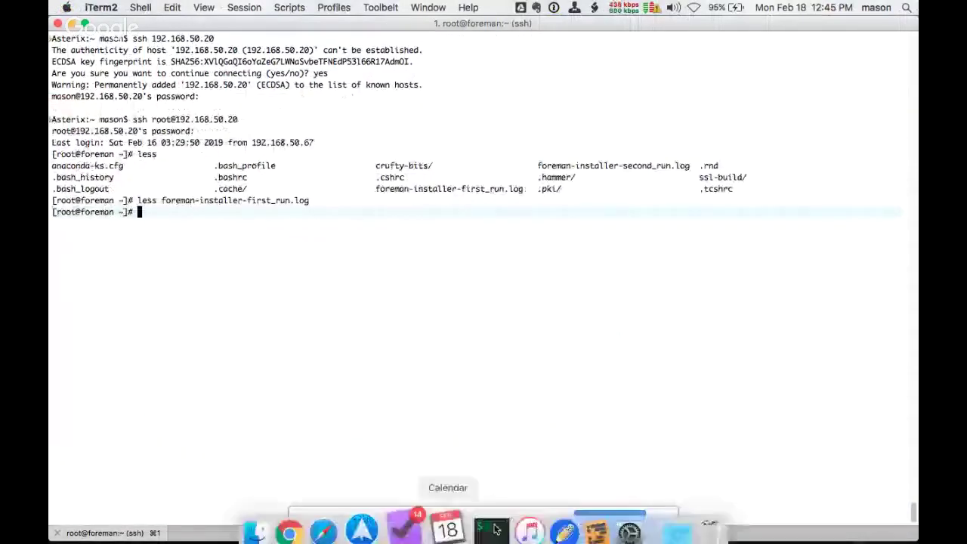
Step: Dismiss the screen-sharing notice and run ps axf in the terminal
{"action": "left_click", "coordinate": [662, 520]}
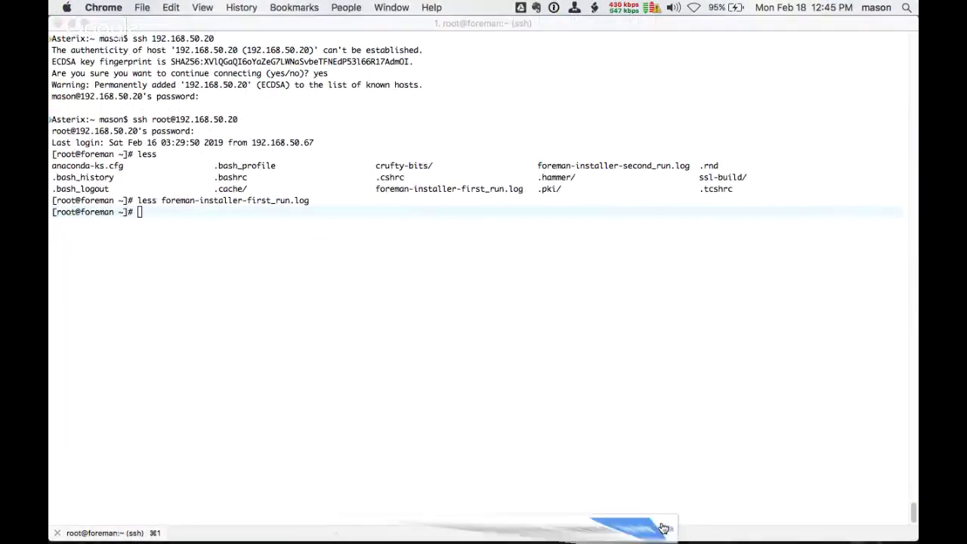
{"action": "left_click", "coordinate": [530, 451]}
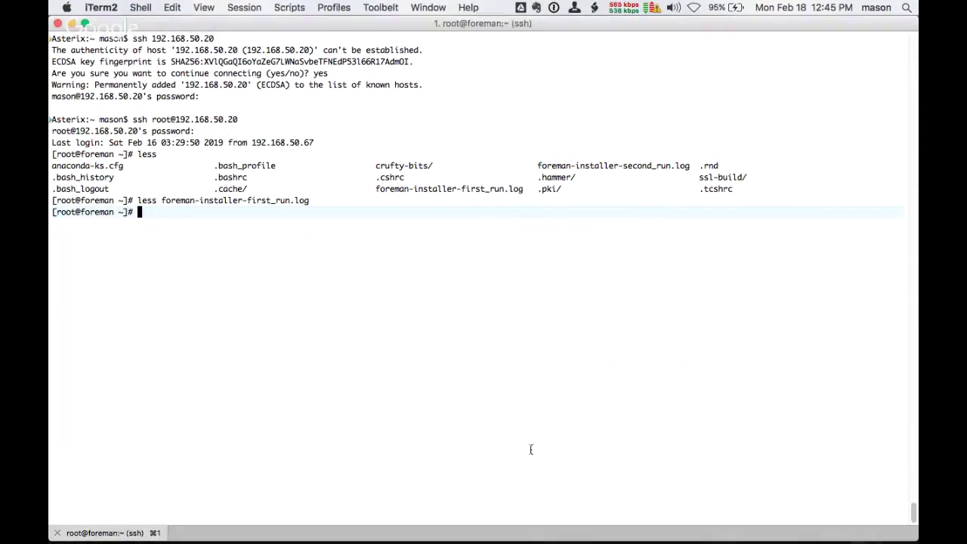
{"action": "type", "text": "ps axf"}
{"action": "key", "text": "Return"}
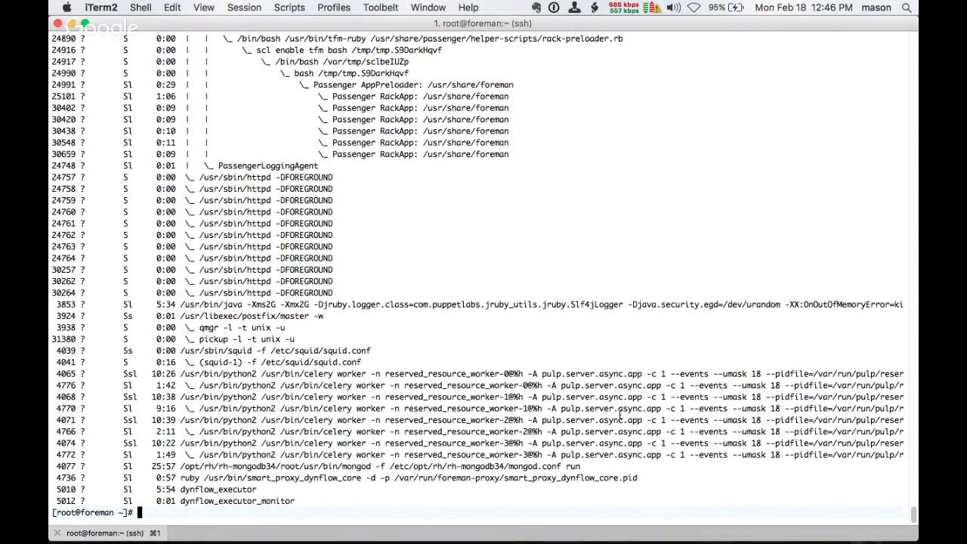
Step: Scroll up through the ps axf output to review the puppet, smart-proxy, pulp and postgres processes
{"action": "scroll", "coordinate": [619, 414], "scroll_direction": "up", "scroll_amount": 1}
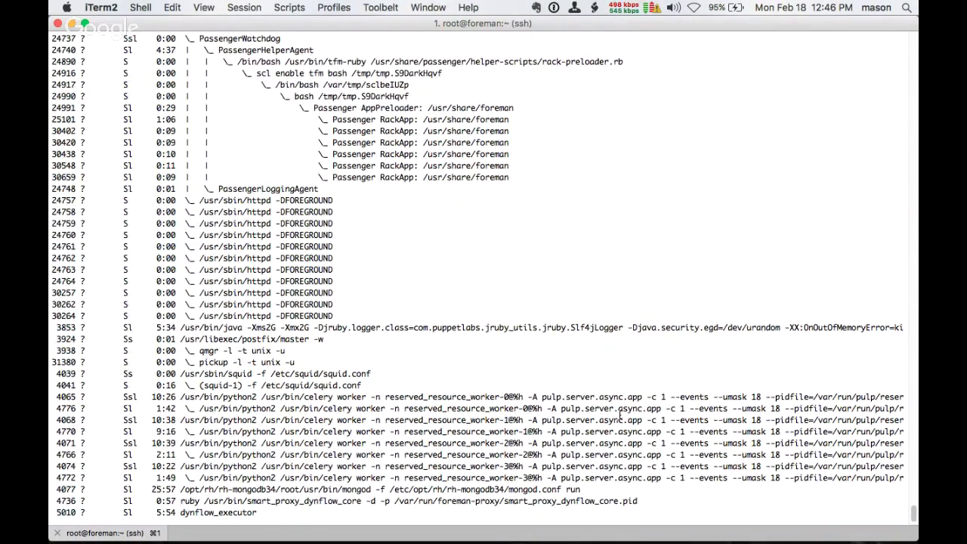
{"action": "scroll", "coordinate": [619, 414], "scroll_direction": "up", "scroll_amount": 5}
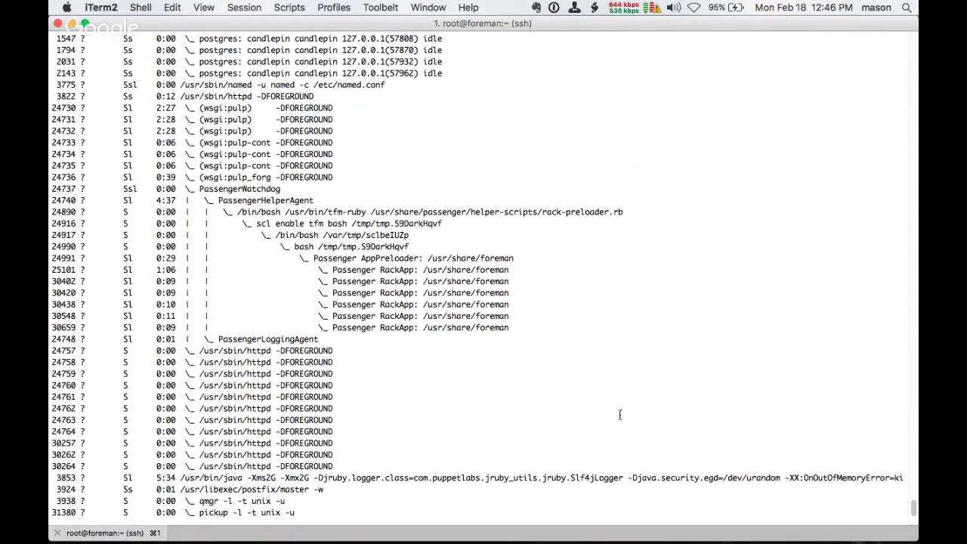
{"action": "scroll", "coordinate": [619, 413], "scroll_direction": "up", "scroll_amount": 3}
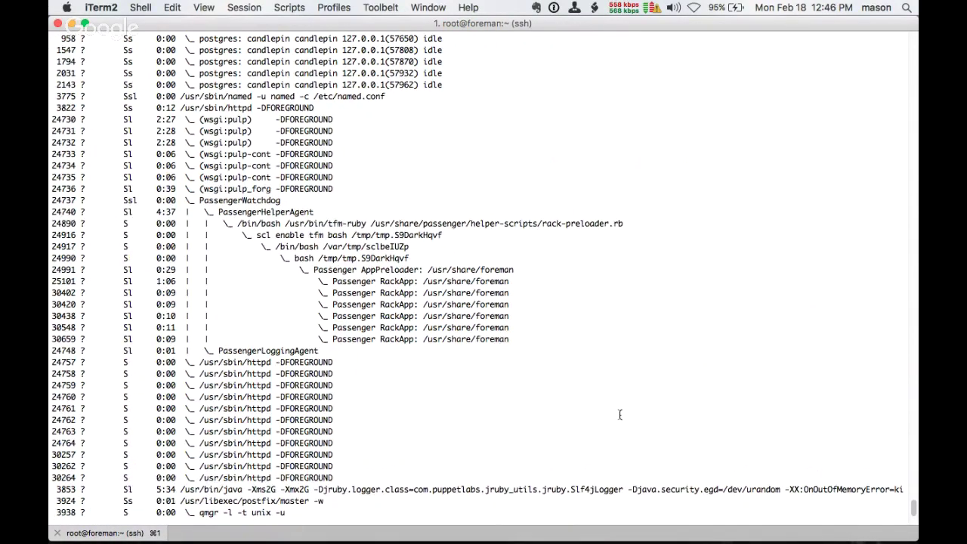
{"action": "scroll", "coordinate": [620, 414], "scroll_direction": "up", "scroll_amount": 4}
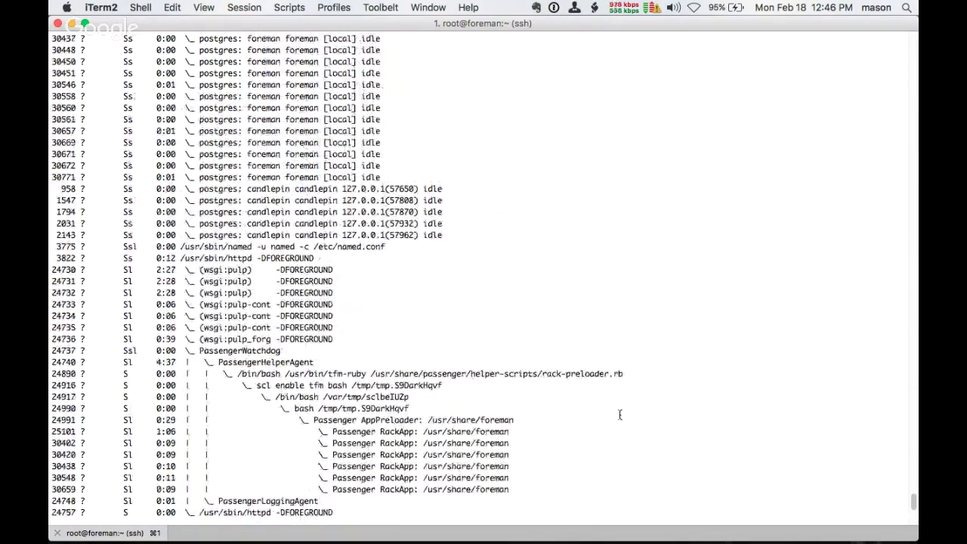
{"action": "scroll", "coordinate": [619, 414], "scroll_direction": "up", "scroll_amount": 7}
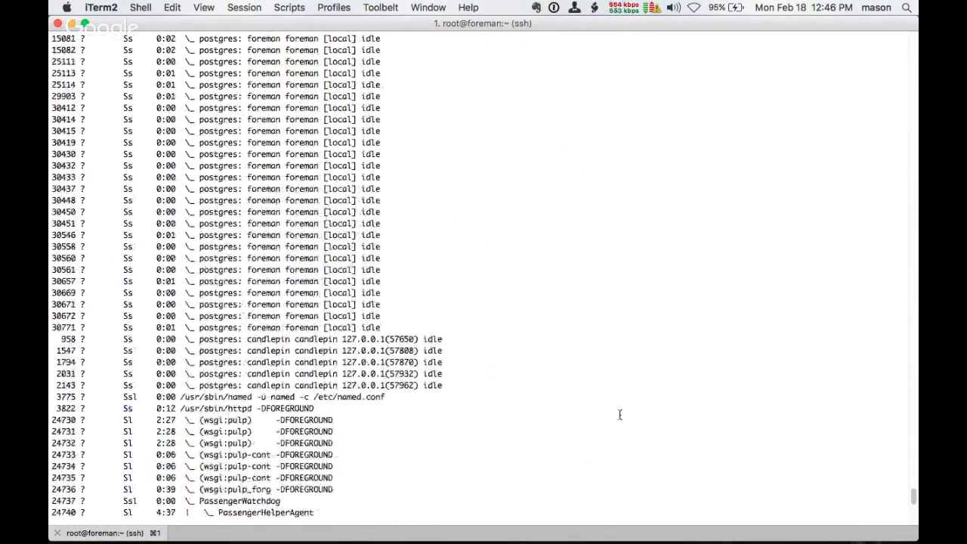
{"action": "scroll", "coordinate": [619, 414], "scroll_direction": "up", "scroll_amount": 4}
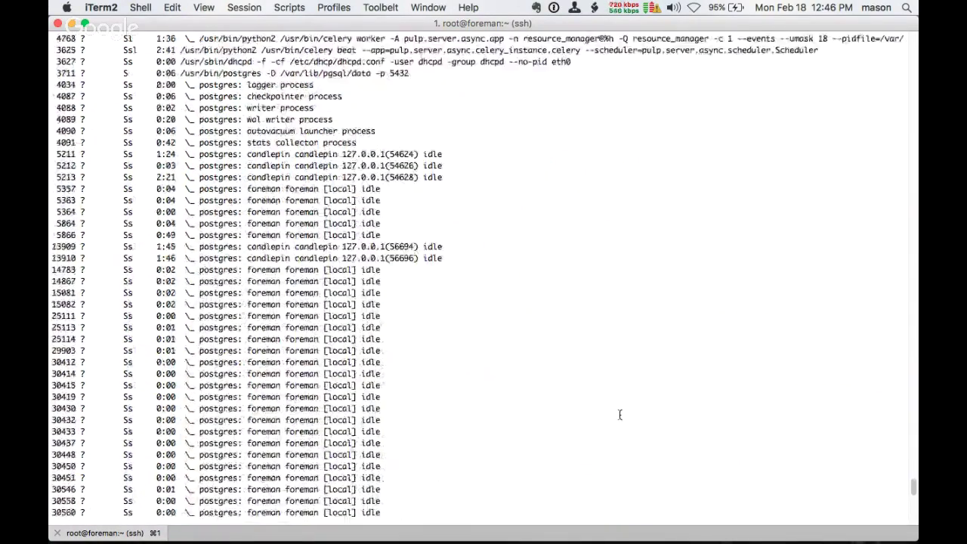
{"action": "scroll", "coordinate": [619, 414], "scroll_direction": "up", "scroll_amount": 1}
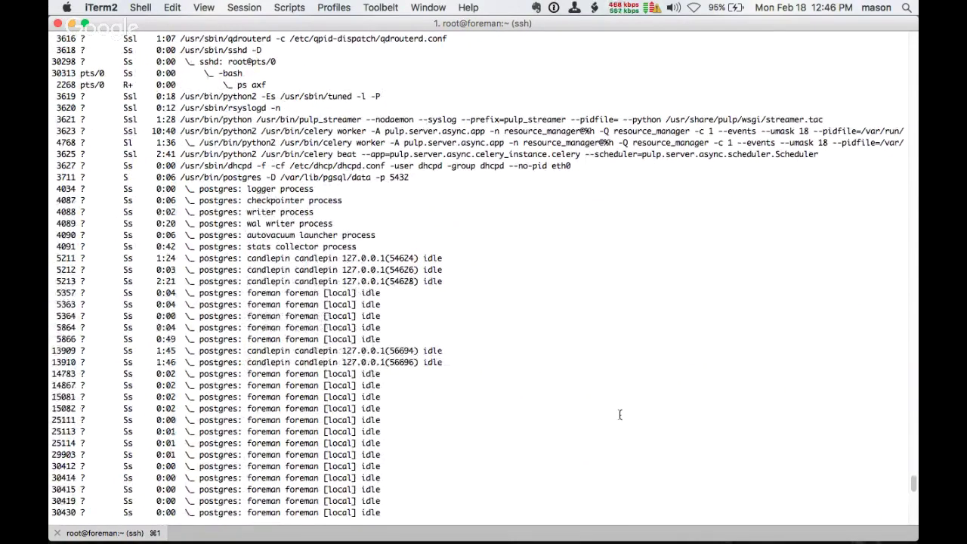
{"action": "scroll", "coordinate": [619, 414], "scroll_direction": "up", "scroll_amount": 1}
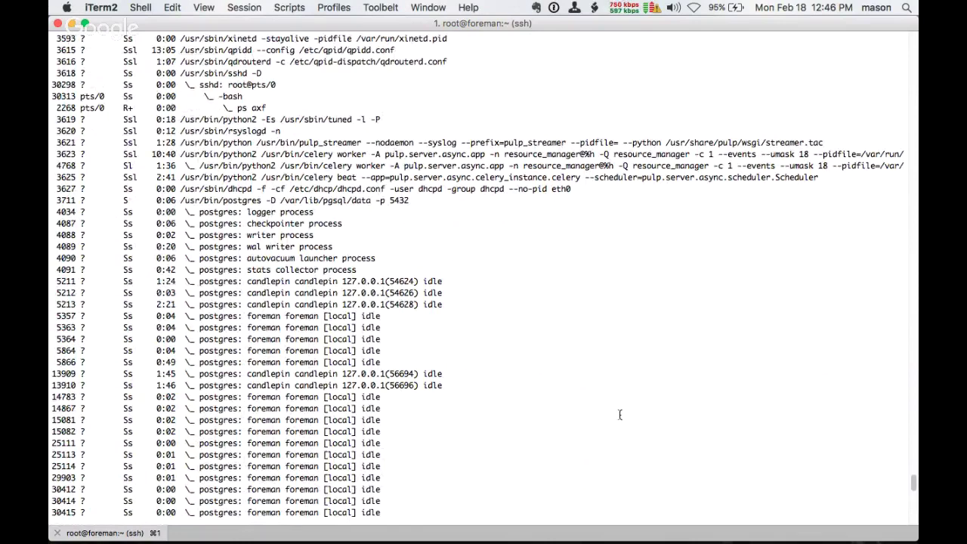
{"action": "scroll", "coordinate": [619, 414], "scroll_direction": "up", "scroll_amount": 2}
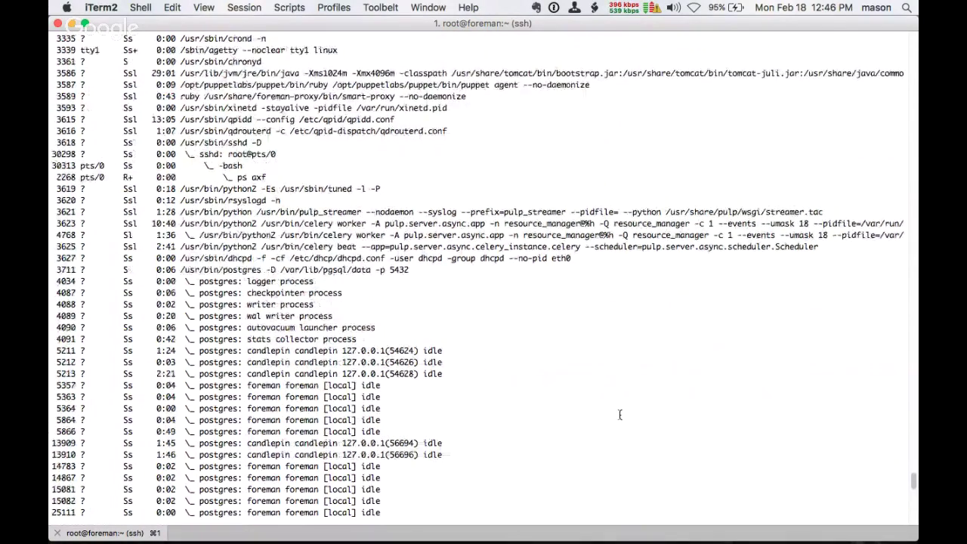
{"action": "scroll", "coordinate": [619, 413], "scroll_direction": "up", "scroll_amount": 3}
{"action": "scroll", "coordinate": [619, 414], "scroll_direction": "up", "scroll_amount": 2}
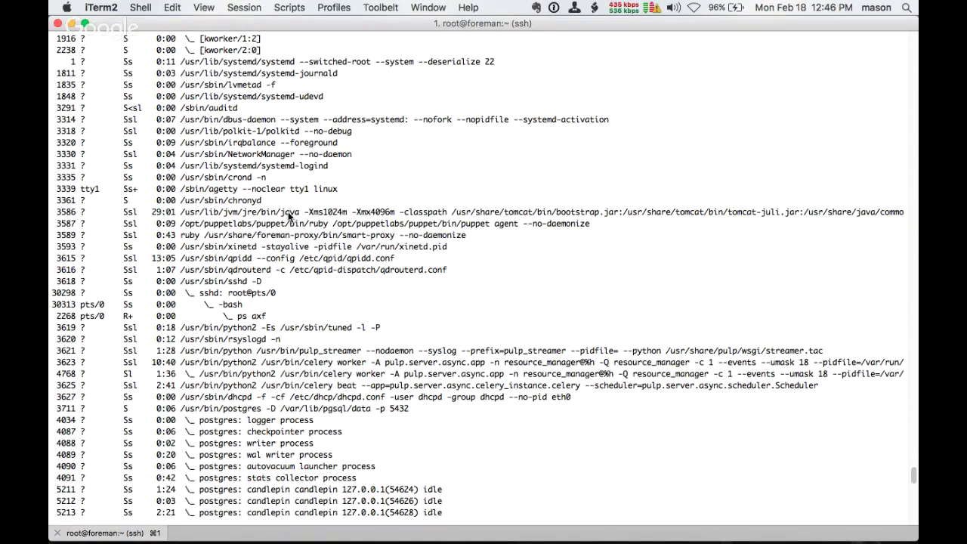
Step: Use Mission Control to bring forward the desktop with the Foreman 1.20 manual in Firefox
{"action": "key", "text": "ctrl+Left"}
{"action": "key", "text": "ctrl+Right"}
{"action": "key", "text": "ctrl+Up"}
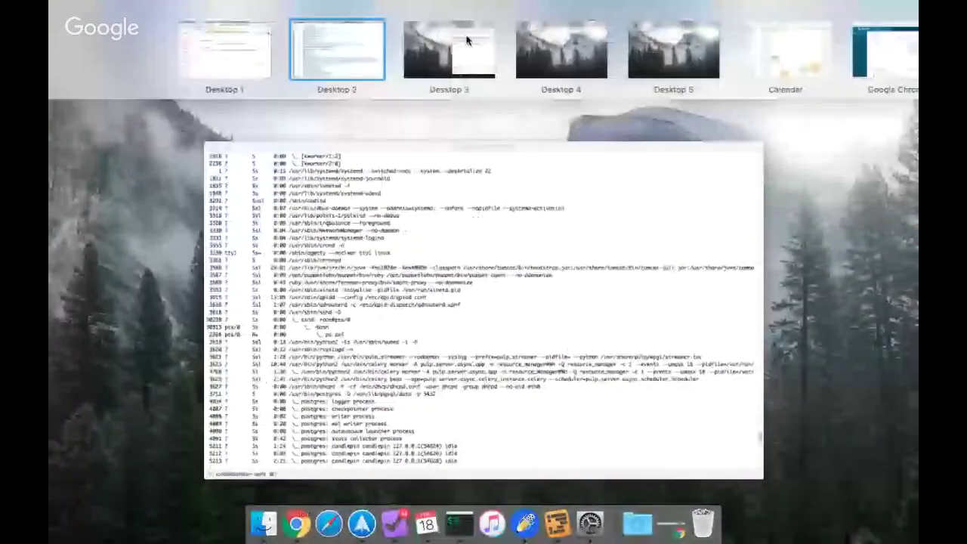
{"action": "left_click", "coordinate": [468, 42]}
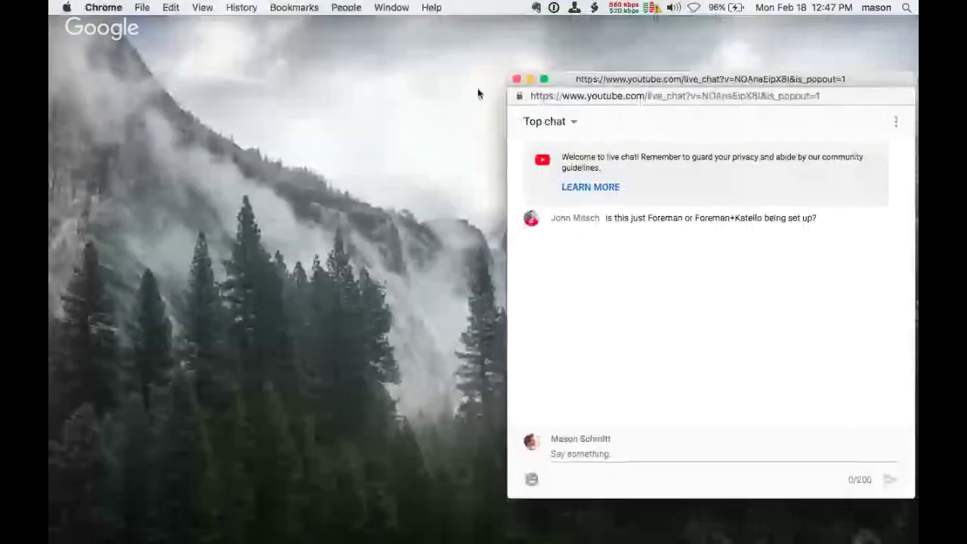
{"action": "key", "text": "ctrl+Up"}
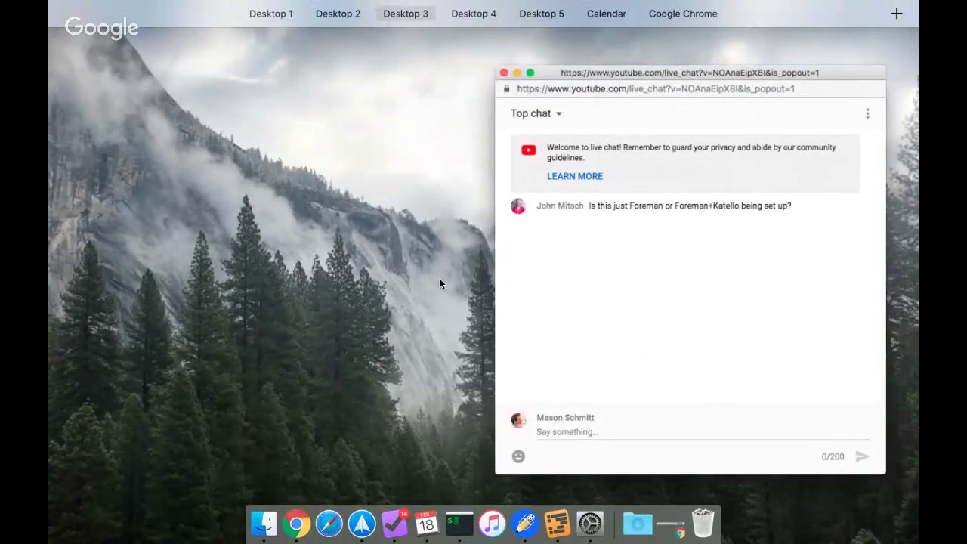
{"action": "left_click", "coordinate": [338, 14]}
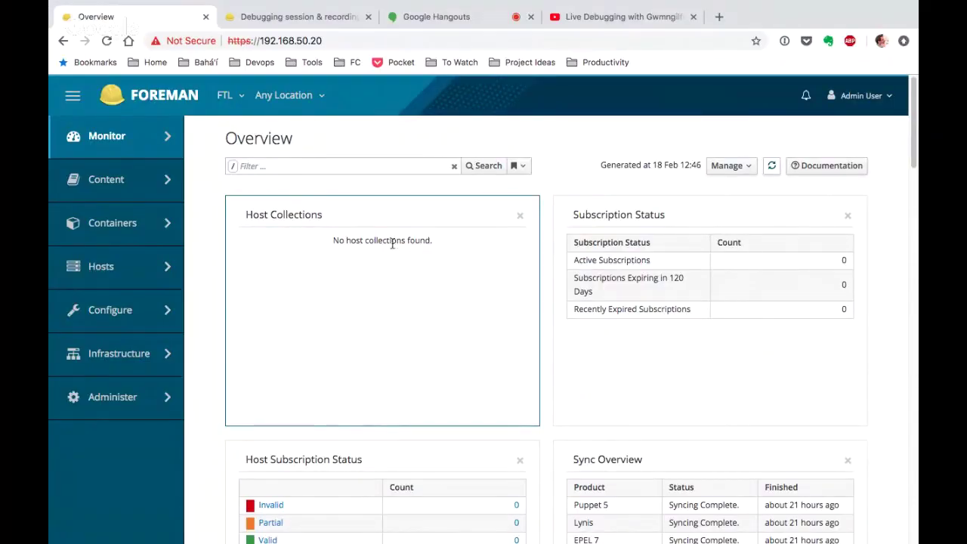
Step: Go to Hosts > All Hosts in Foreman's left navigation
{"action": "mouse_move", "coordinate": [374, 4]}
{"action": "mouse_move", "coordinate": [102, 280]}
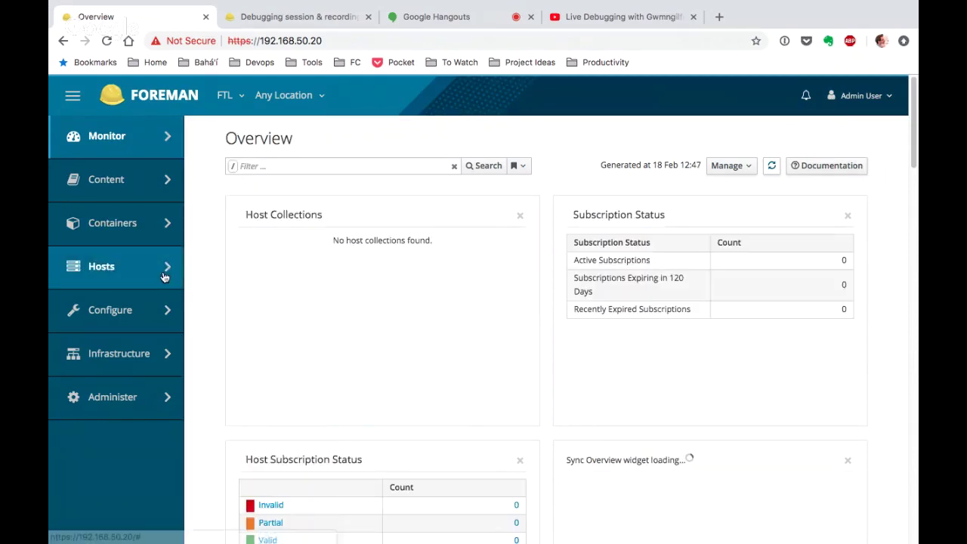
{"action": "mouse_move", "coordinate": [164, 277]}
{"action": "left_click", "coordinate": [214, 167]}
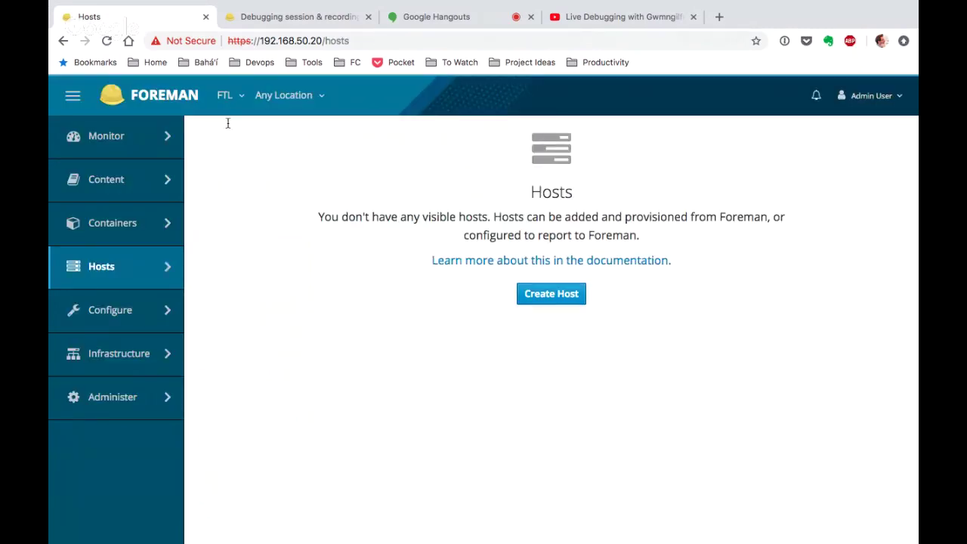
Step: Switch the organization scope to Any Organization and open host foreman.ftlcomputing.ca
{"action": "left_click", "coordinate": [241, 97]}
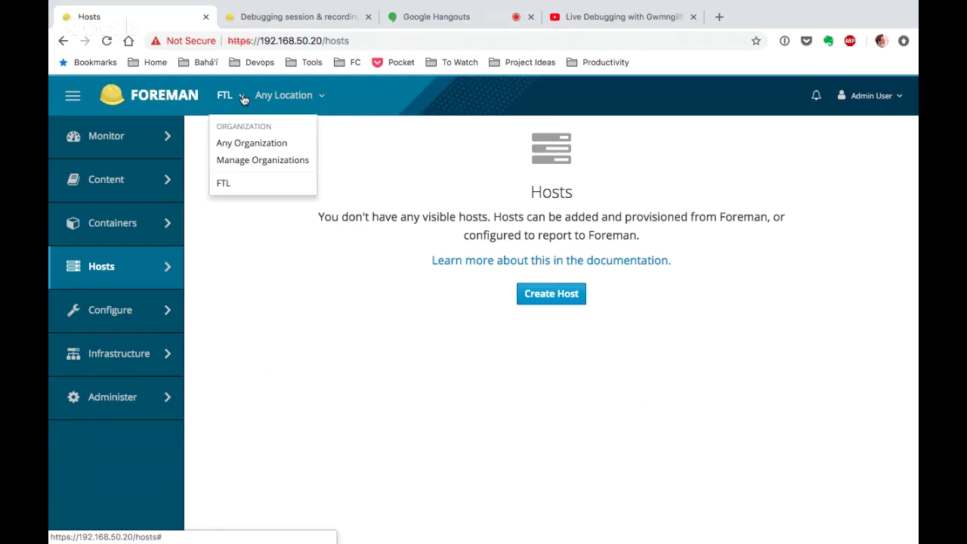
{"action": "left_click", "coordinate": [238, 143]}
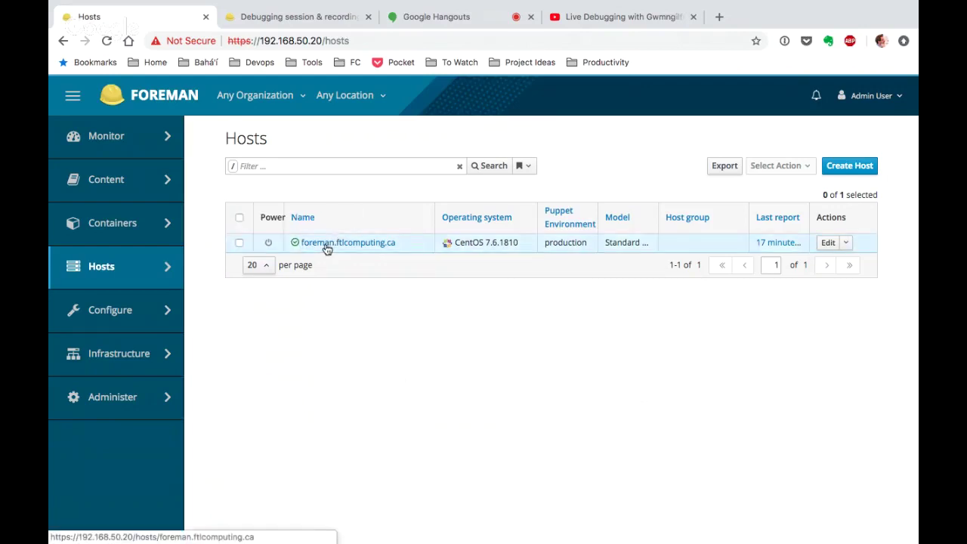
{"action": "left_click", "coordinate": [327, 243]}
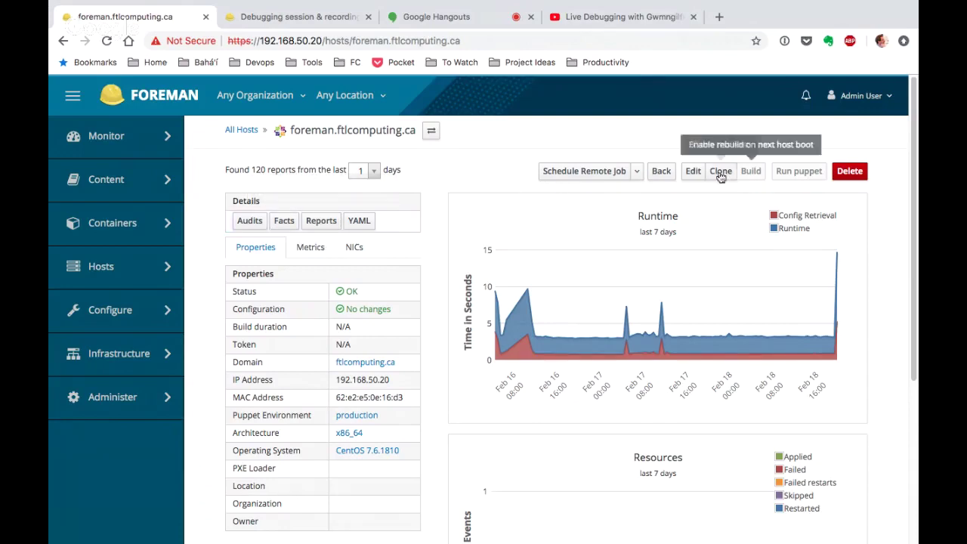
Step: Open the Edit form for host foreman.ftlcomputing.ca
{"action": "left_click", "coordinate": [693, 171]}
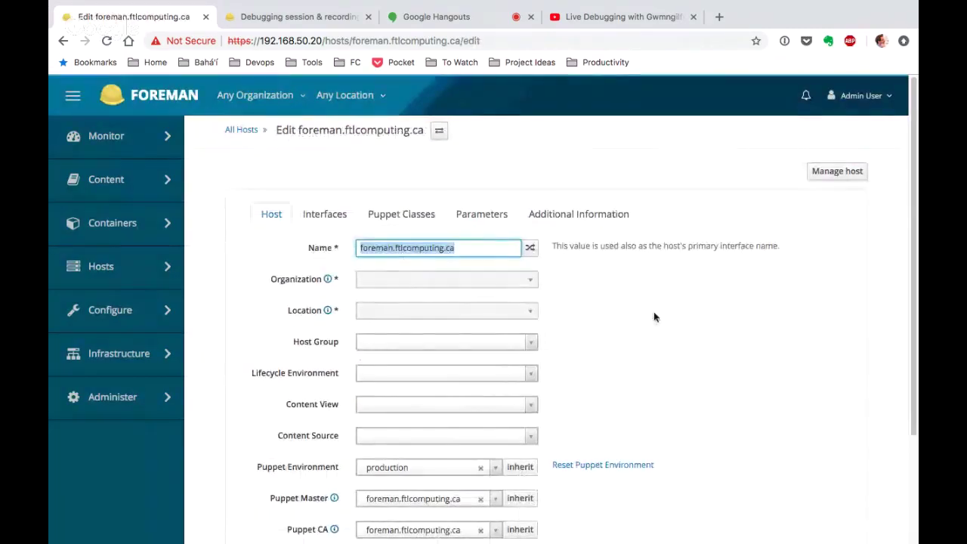
{"action": "scroll", "coordinate": [654, 317], "scroll_direction": "down", "scroll_amount": 1}
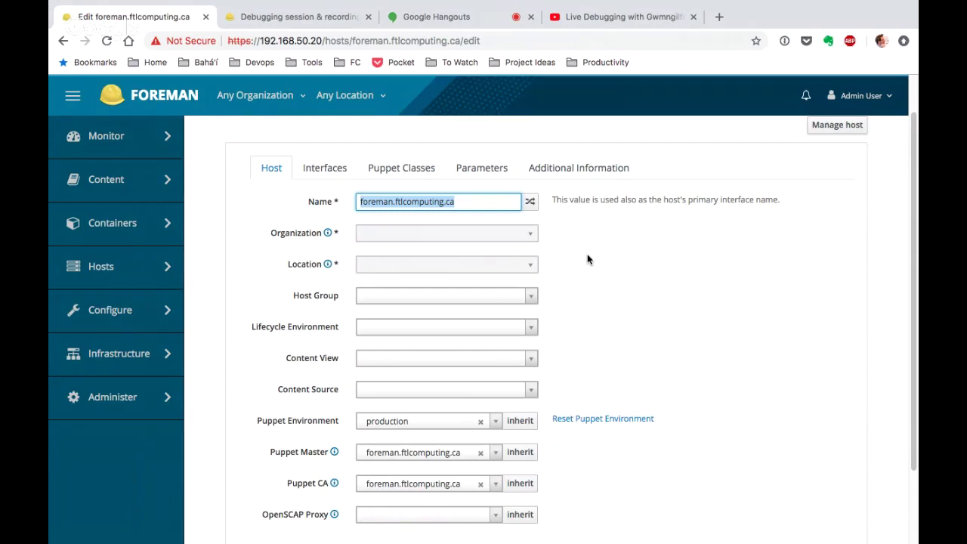
{"action": "left_click", "coordinate": [401, 169]}
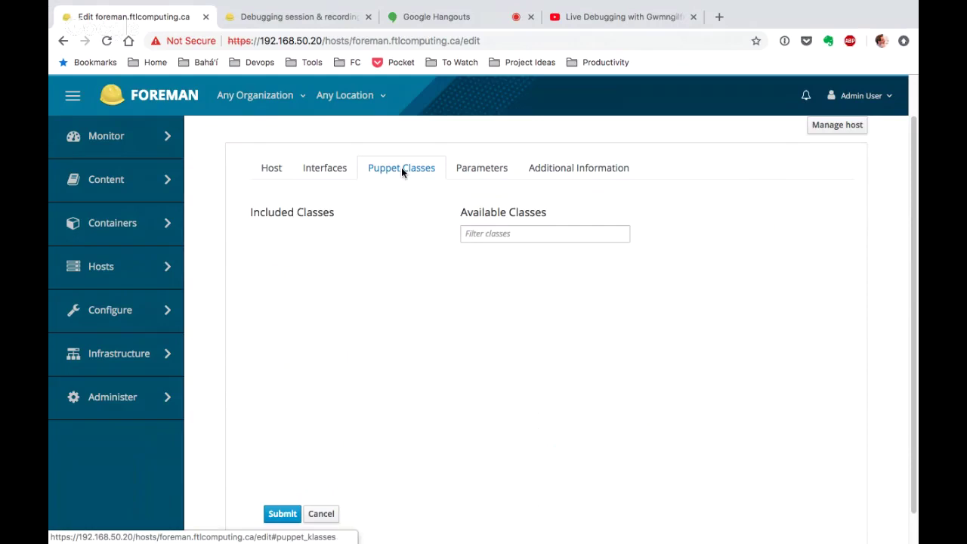
Step: Return to the Host settings of the foreman.ftlcomputing.ca edit form
{"action": "left_click", "coordinate": [277, 170]}
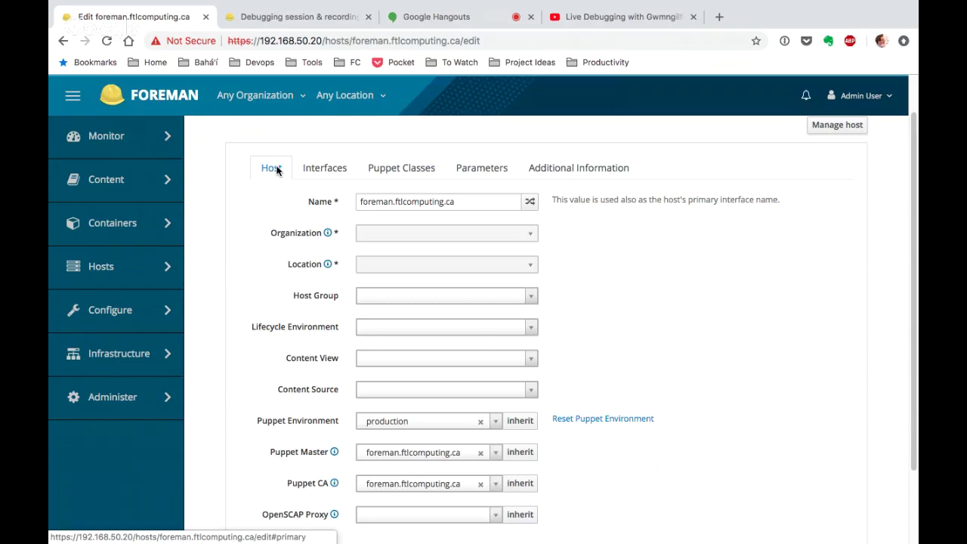
Step: Go to Infrastructure > Smart Proxies to see foreman.ftlcomputing.ca's features
{"action": "mouse_move", "coordinate": [149, 350]}
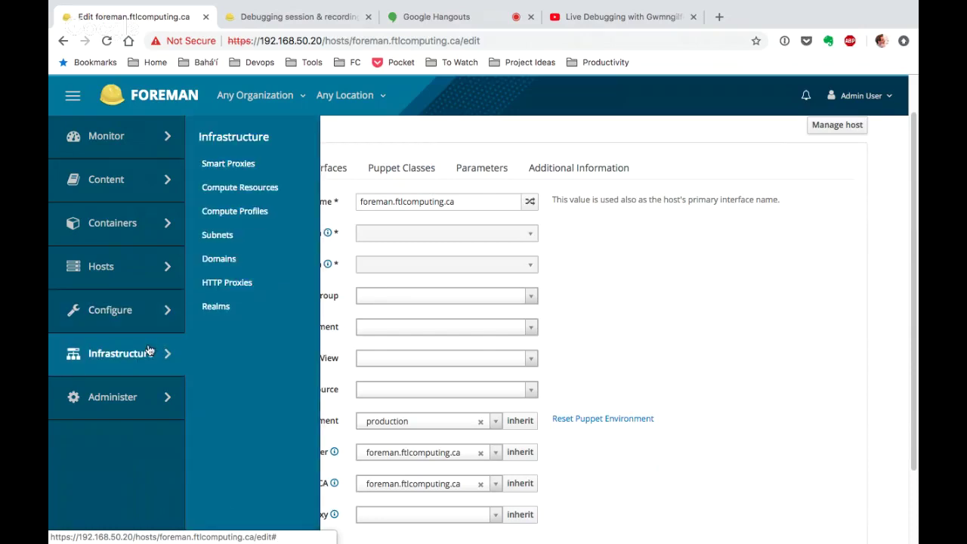
{"action": "left_click", "coordinate": [230, 166]}
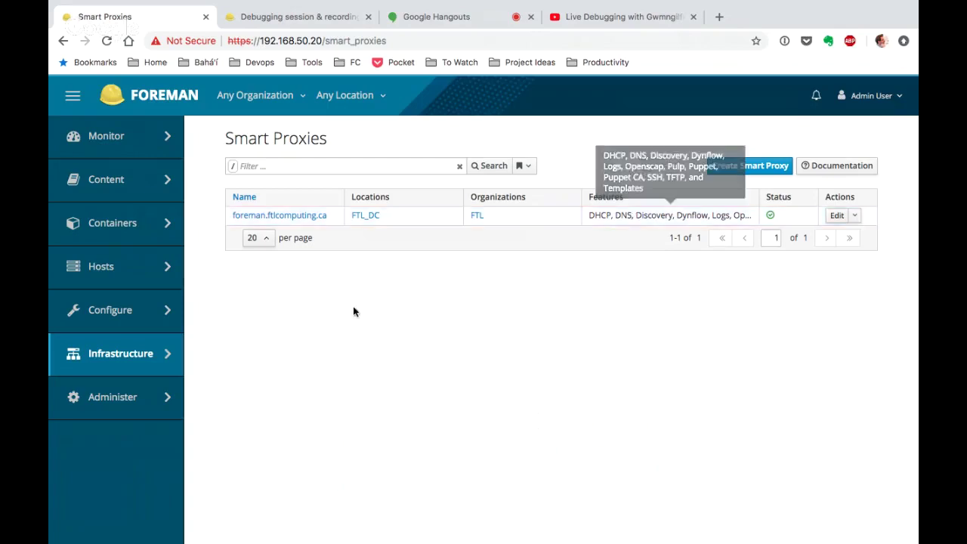
Step: Go to Infrastructure > Domains and open ftlcomputing.ca for editing
{"action": "mouse_move", "coordinate": [151, 362]}
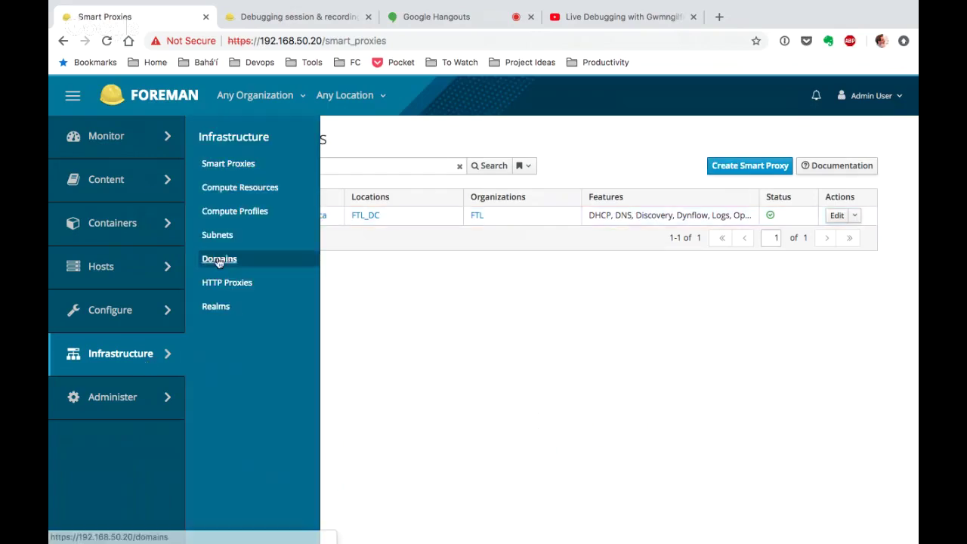
{"action": "left_click", "coordinate": [219, 259]}
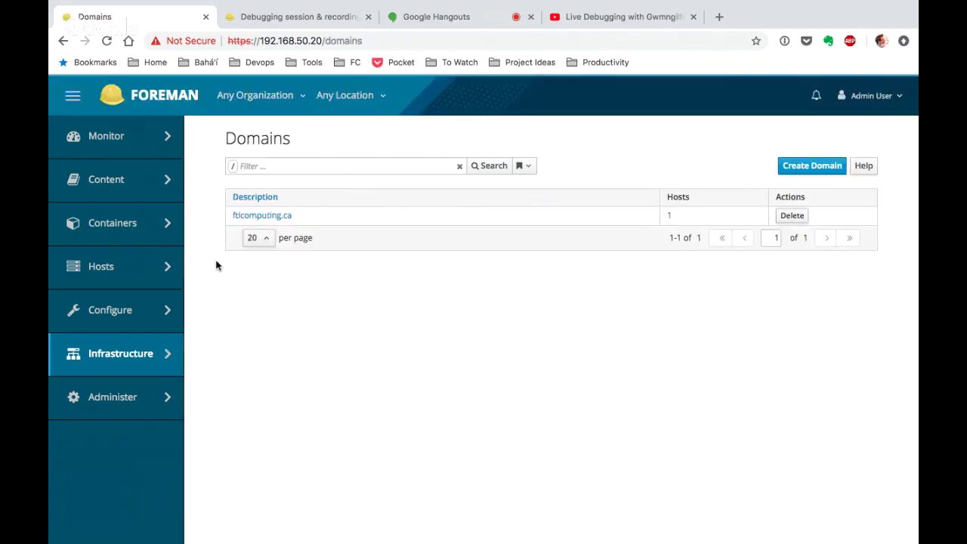
{"action": "left_click", "coordinate": [254, 218]}
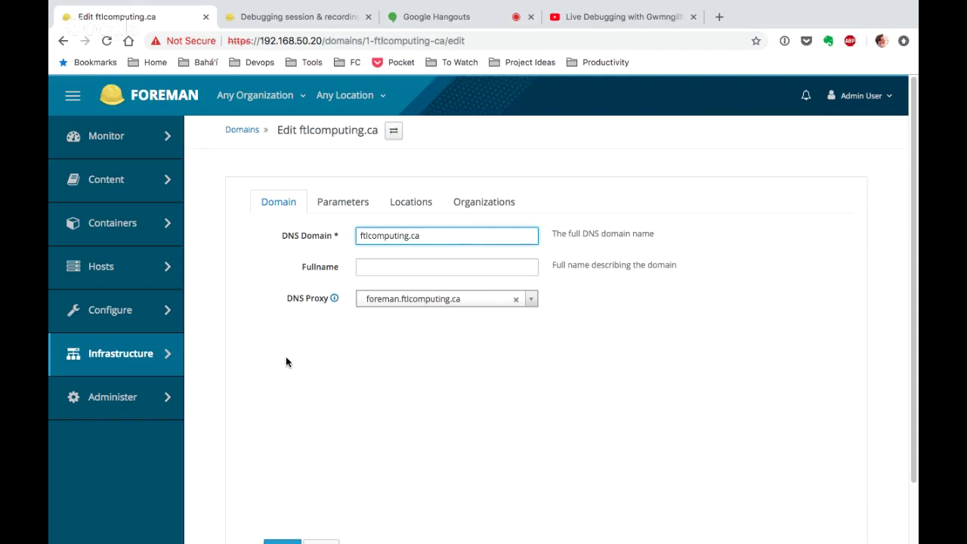
Step: From Infrastructure > Subnets, open subnet DC (192.168.50.0/24) for editing
{"action": "mouse_move", "coordinate": [137, 355]}
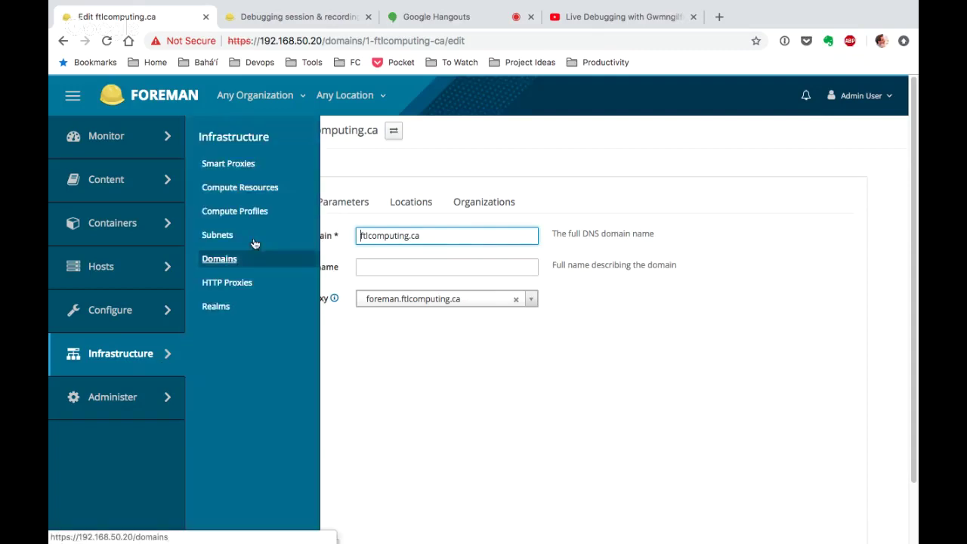
{"action": "left_click", "coordinate": [225, 238]}
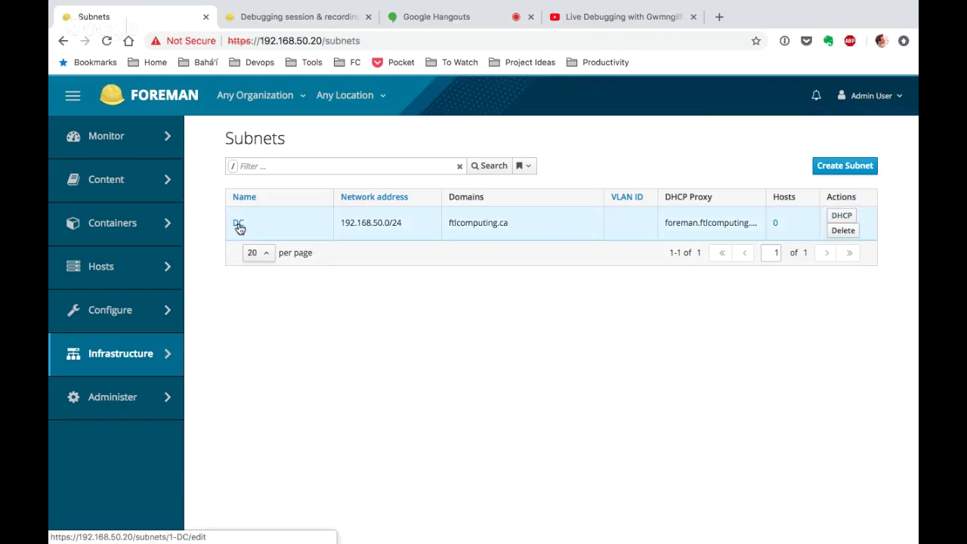
{"action": "left_click", "coordinate": [238, 225]}
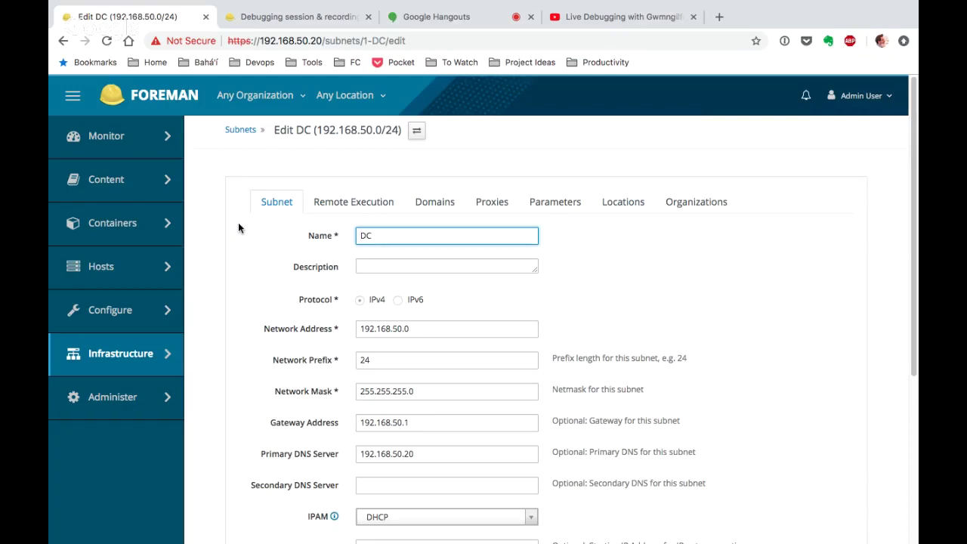
Step: Show the DC subnet's proxies: DHCP, TFTP and Reverse DNS on foreman.ftlcomputing.ca
{"action": "left_click", "coordinate": [478, 198]}
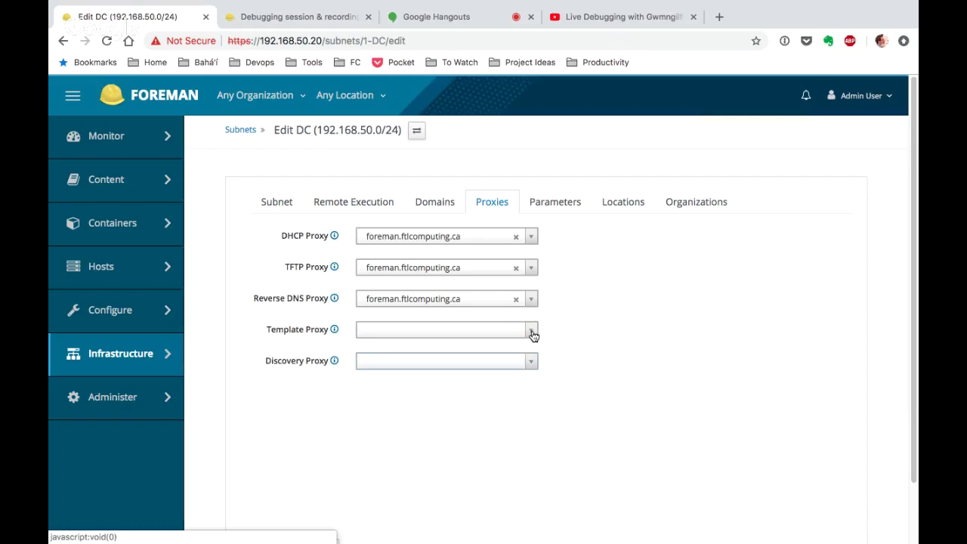
Step: Set the Discovery Proxy to foreman.ftlcomputing.ca and clear the Template Proxy again
{"action": "left_click", "coordinate": [530, 362]}
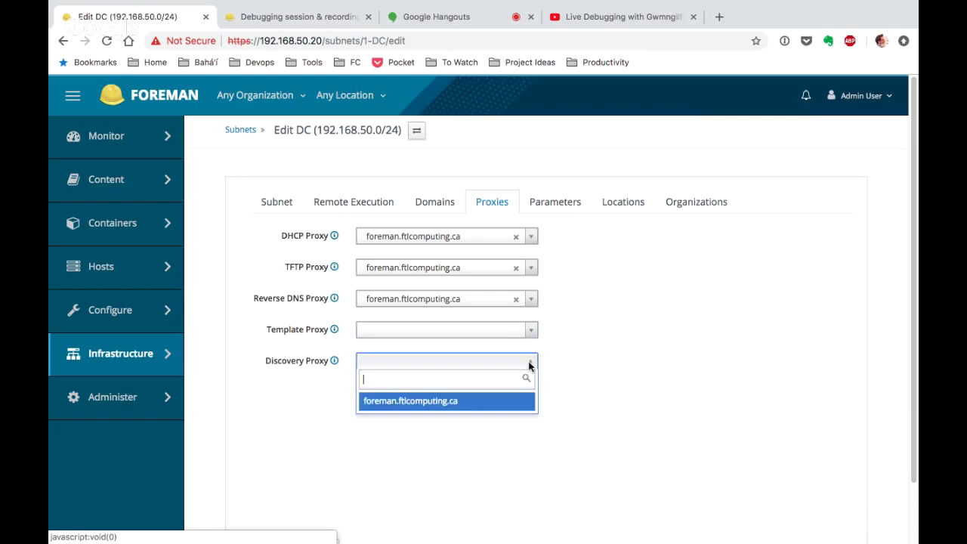
{"action": "left_click", "coordinate": [456, 404]}
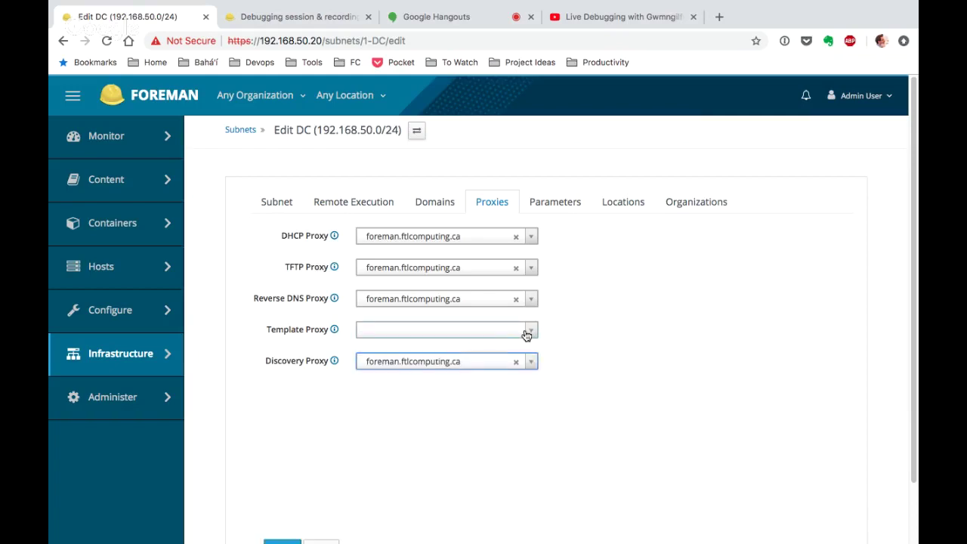
{"action": "left_click", "coordinate": [529, 330]}
{"action": "left_click", "coordinate": [464, 373]}
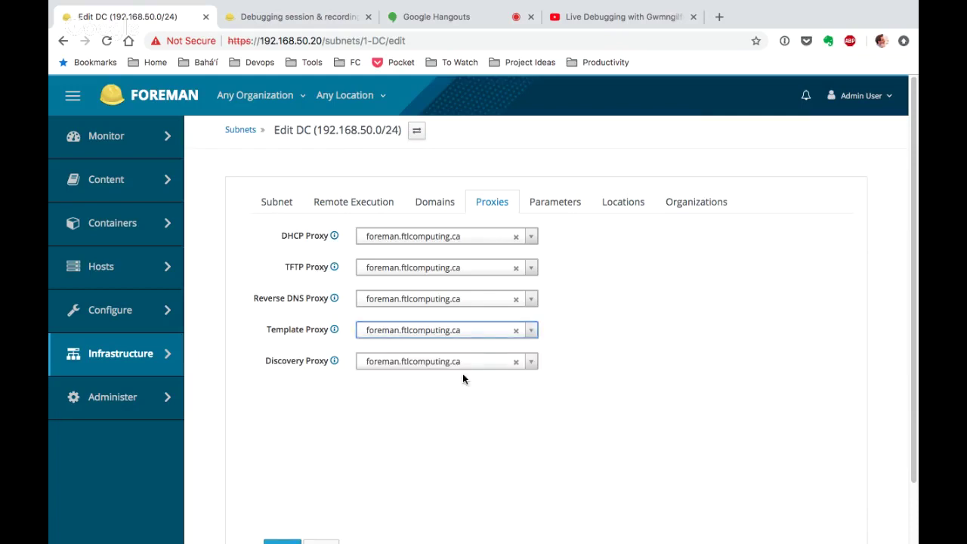
{"action": "left_click", "coordinate": [531, 333]}
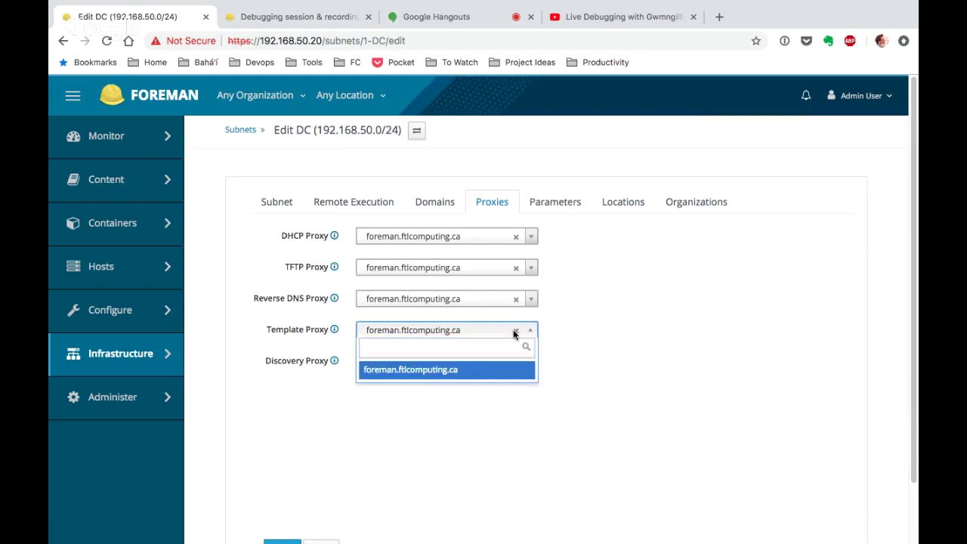
{"action": "left_click", "coordinate": [516, 330]}
{"action": "left_click", "coordinate": [517, 332]}
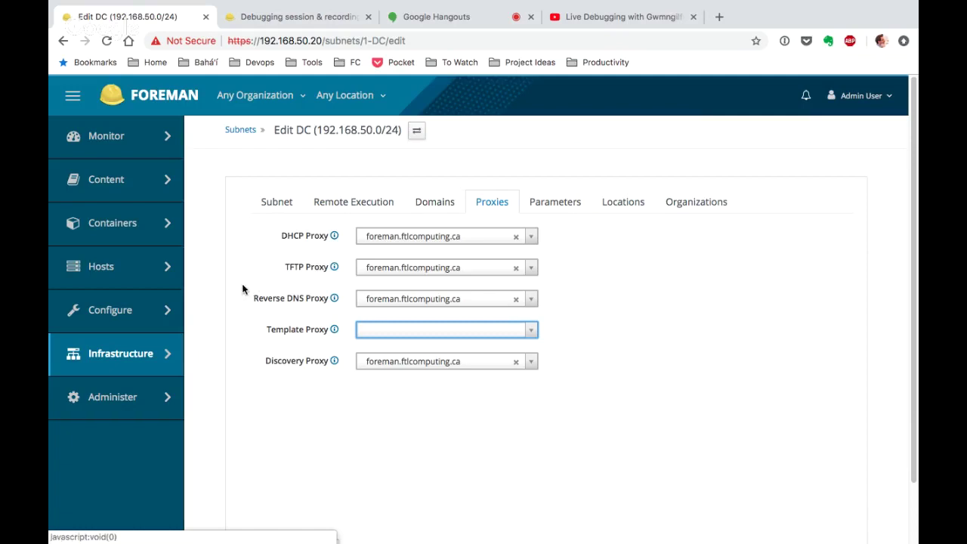
{"action": "mouse_move", "coordinate": [114, 268]}
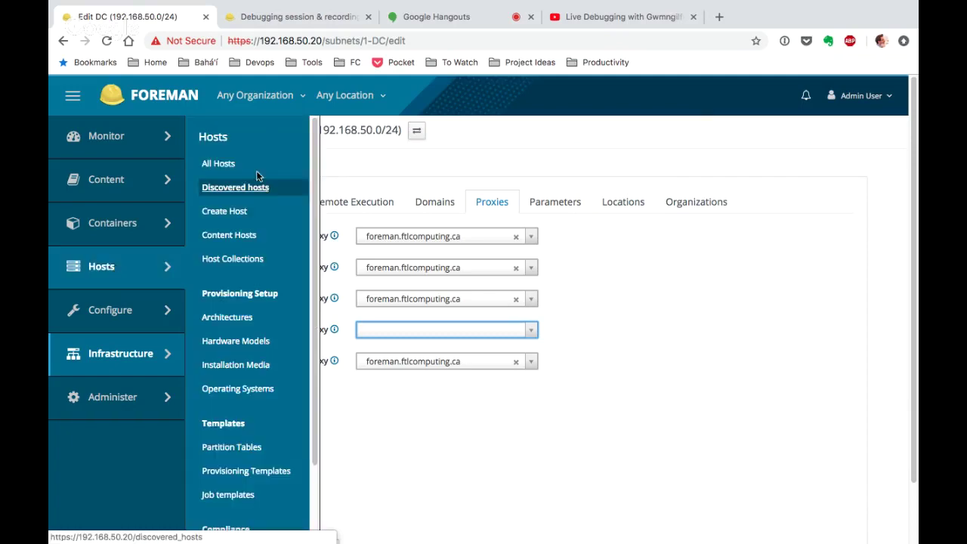
Step: Start a new host from Hosts > Create Host, with Bare Metal deployment
{"action": "left_click", "coordinate": [240, 218]}
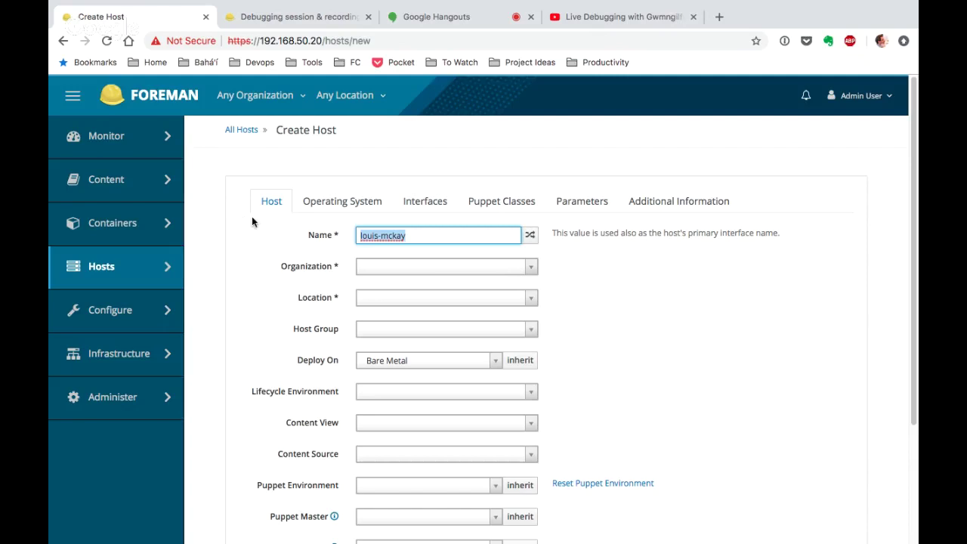
Step: Choose organization FTL and location FTL_DC, then scroll down the host form
{"action": "left_click", "coordinate": [521, 265]}
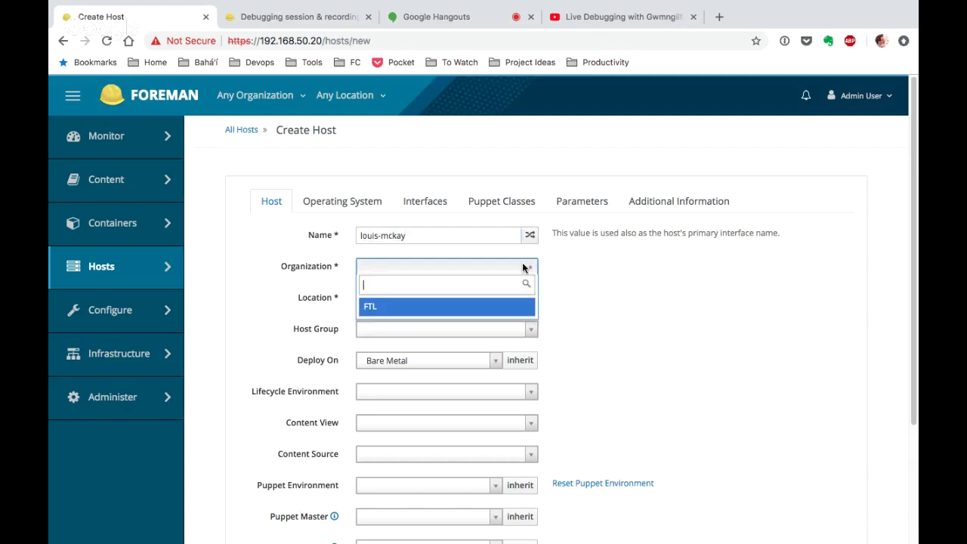
{"action": "left_click", "coordinate": [507, 306]}
{"action": "left_click", "coordinate": [508, 302]}
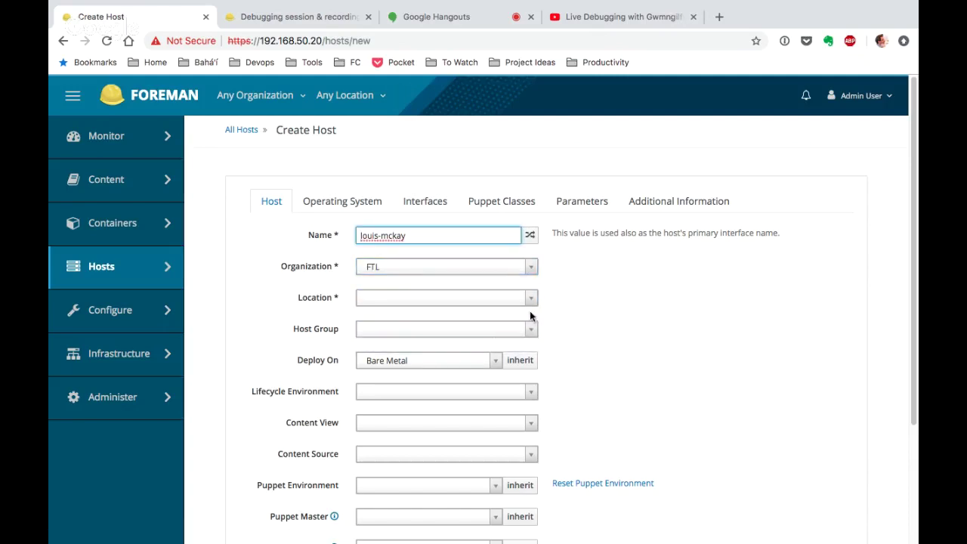
{"action": "left_click", "coordinate": [524, 297]}
{"action": "left_click", "coordinate": [491, 339]}
{"action": "scroll", "coordinate": [583, 349], "scroll_direction": "down", "scroll_amount": 2}
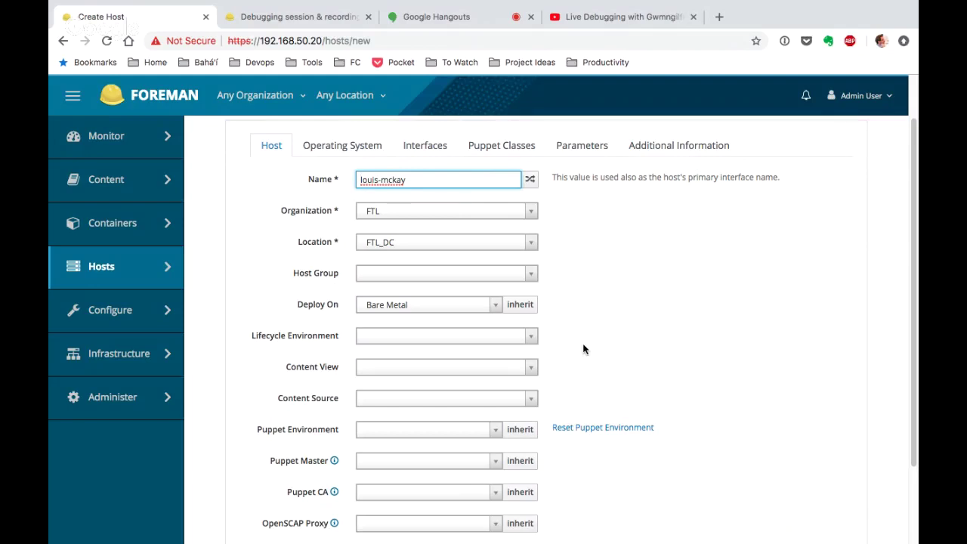
{"action": "scroll", "coordinate": [583, 348], "scroll_direction": "down", "scroll_amount": 2}
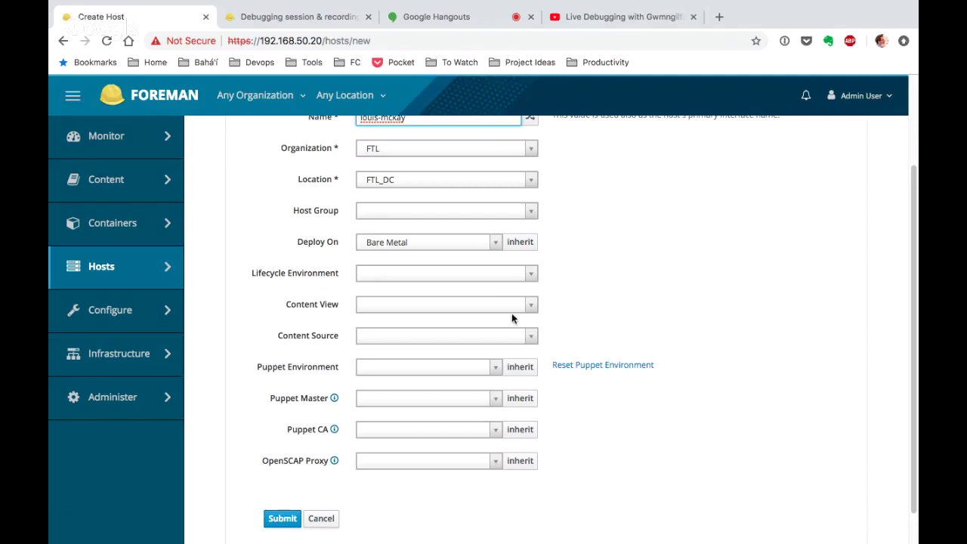
Step: Check the Puppet environment, lifecycle environment, content view and content source lists without choosing anything
{"action": "scroll", "coordinate": [511, 312], "scroll_direction": "up", "scroll_amount": 1}
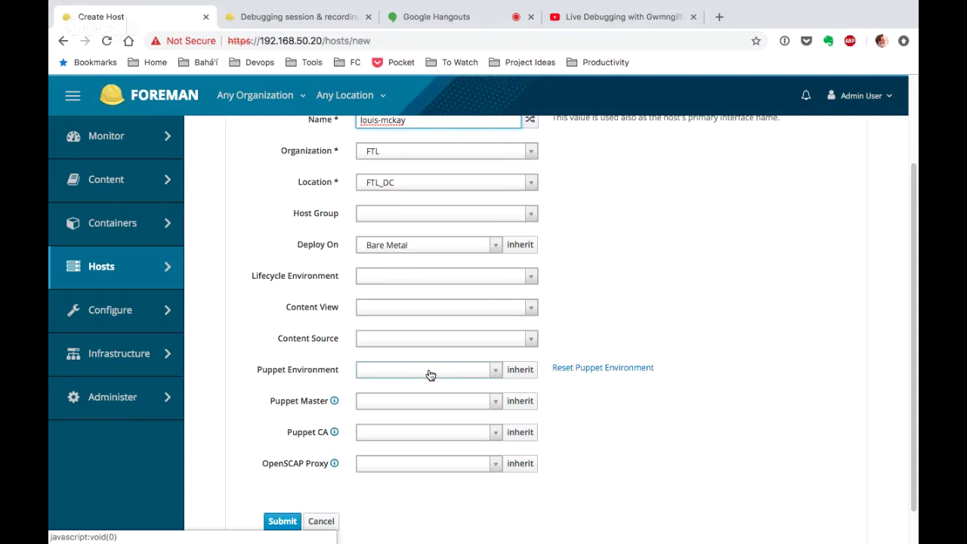
{"action": "scroll", "coordinate": [430, 376], "scroll_direction": "up", "scroll_amount": 1}
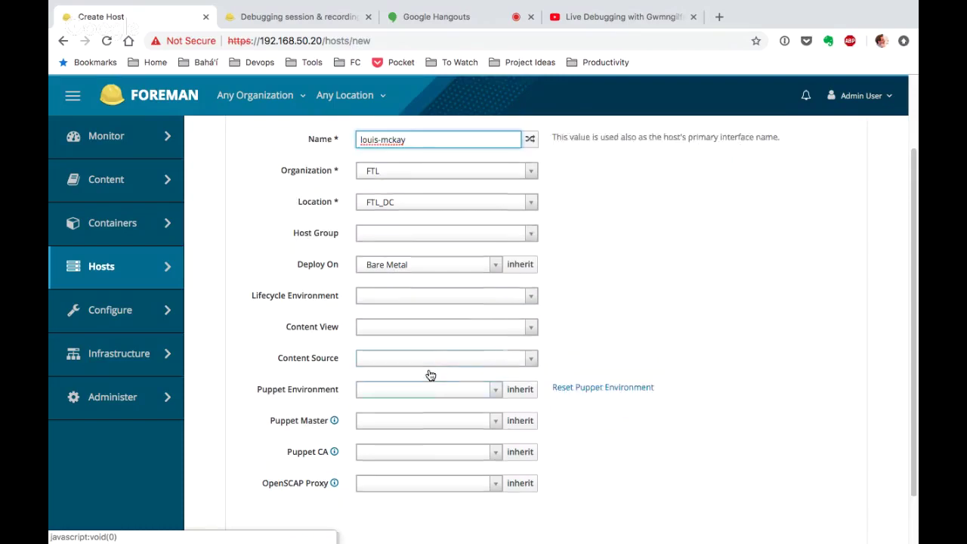
{"action": "left_click", "coordinate": [460, 403]}
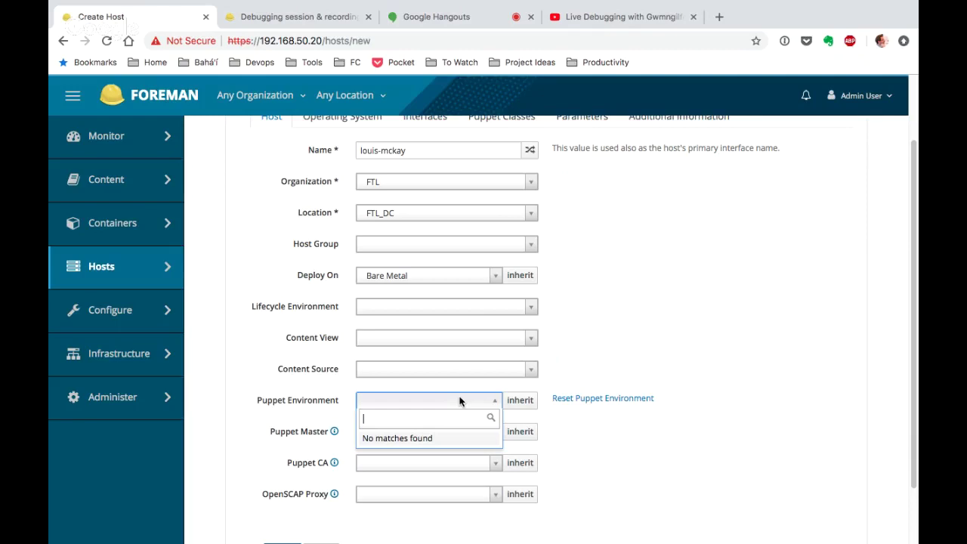
{"action": "left_click", "coordinate": [596, 349]}
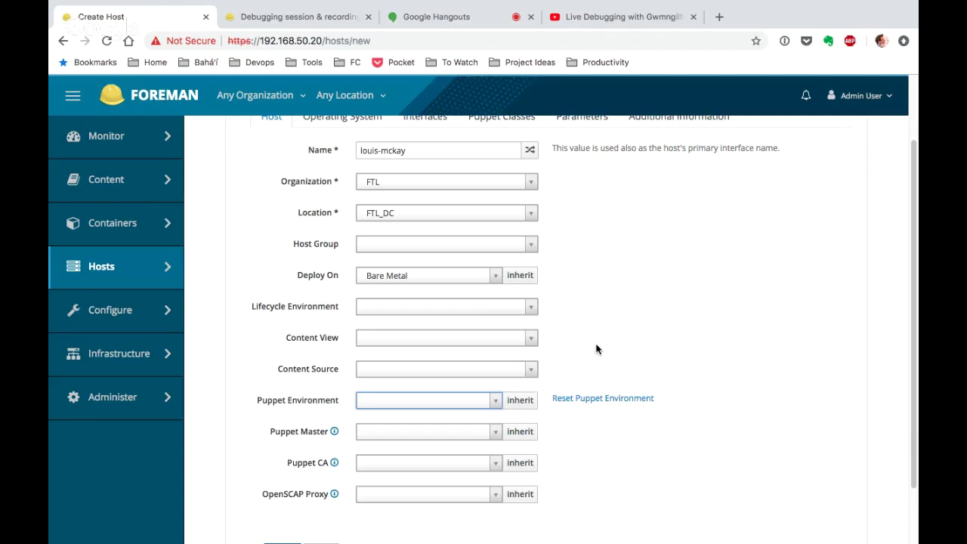
{"action": "left_click", "coordinate": [531, 307]}
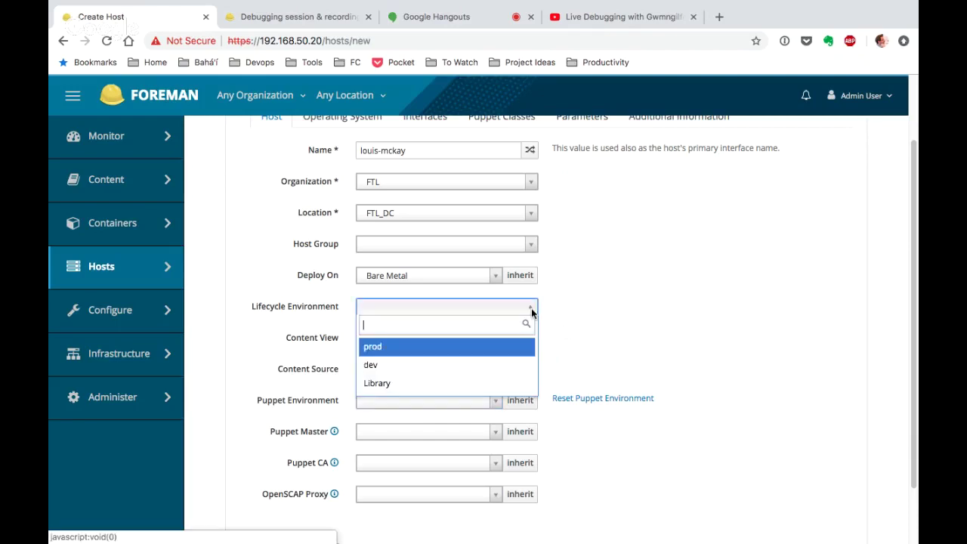
{"action": "left_click", "coordinate": [531, 309]}
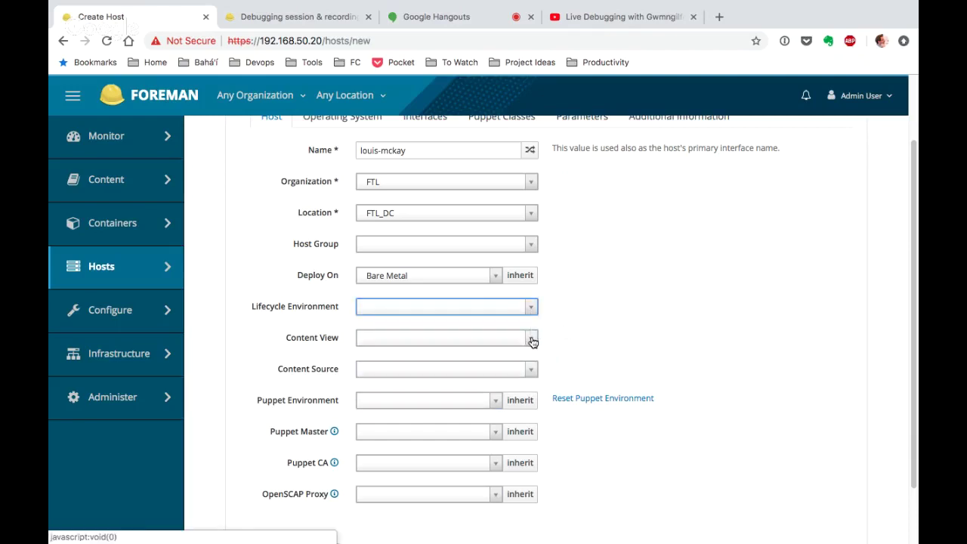
{"action": "left_click", "coordinate": [532, 340]}
{"action": "left_click", "coordinate": [531, 340]}
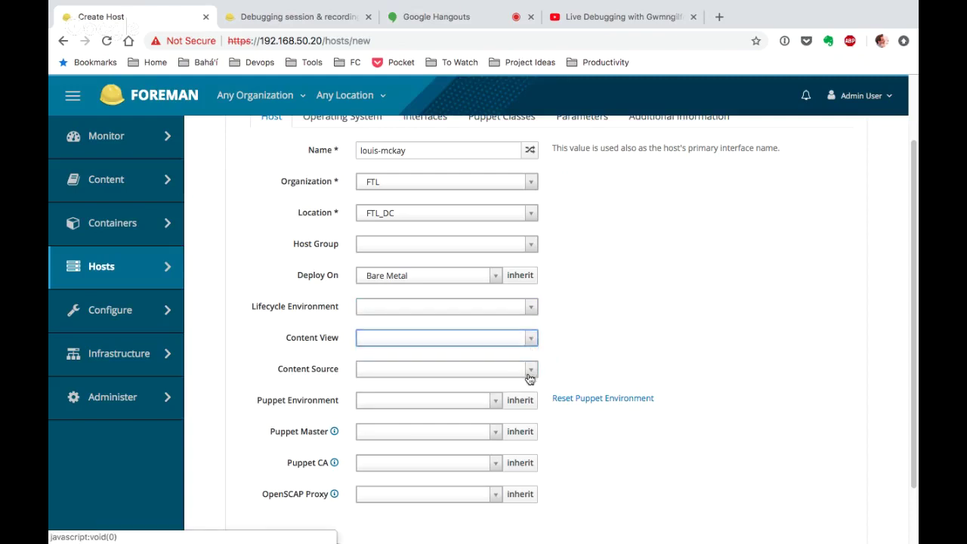
{"action": "left_click", "coordinate": [529, 376]}
{"action": "left_click", "coordinate": [529, 373]}
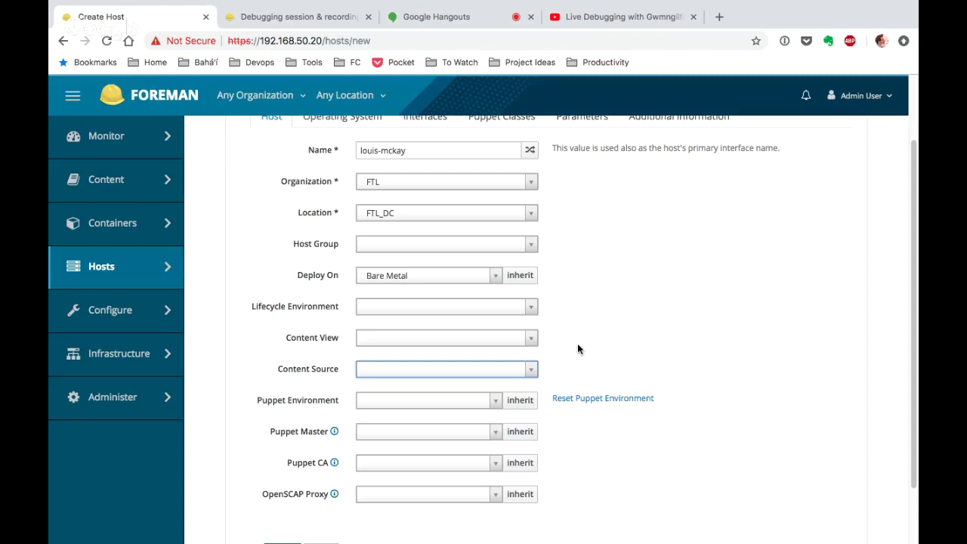
Step: Set both Puppet Master and Puppet CA to foreman.ftlcomputing.ca
{"action": "left_click", "coordinate": [496, 432]}
{"action": "left_click", "coordinate": [473, 476]}
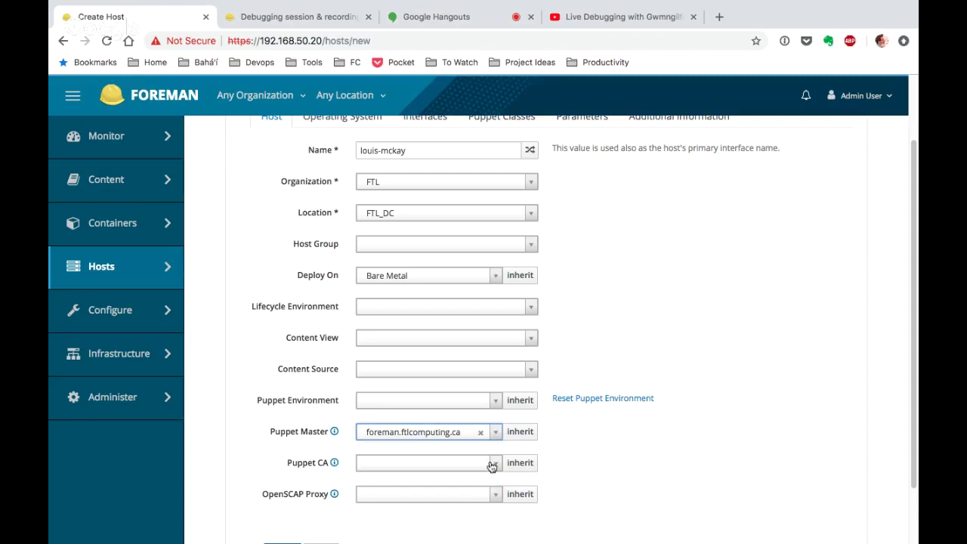
{"action": "left_click", "coordinate": [494, 463]}
{"action": "left_click", "coordinate": [464, 504]}
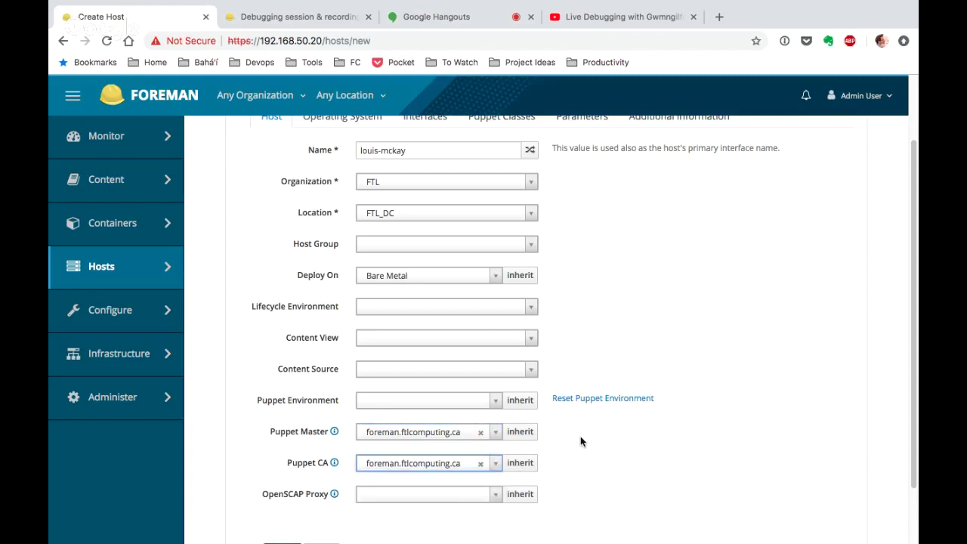
{"action": "scroll", "coordinate": [580, 441], "scroll_direction": "down", "scroll_amount": 1}
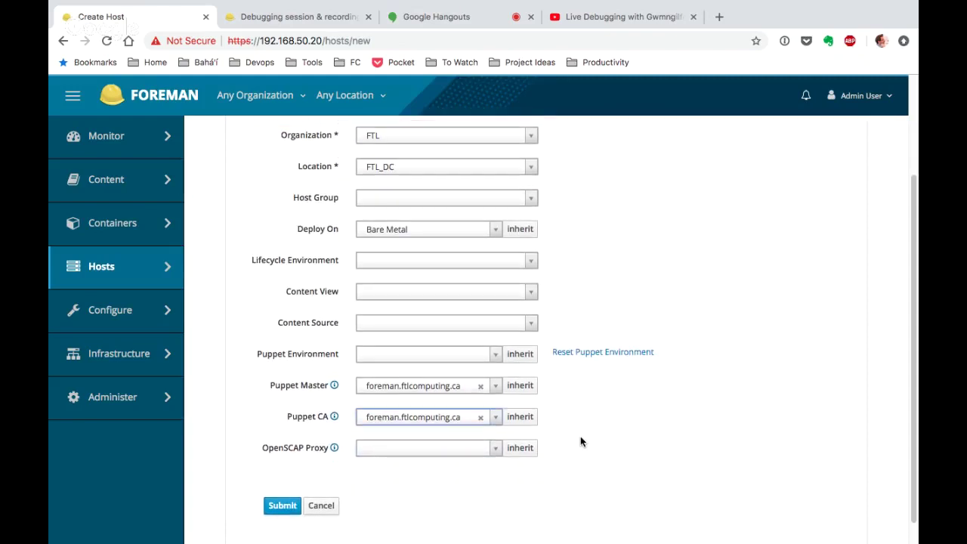
{"action": "scroll", "coordinate": [580, 441], "scroll_direction": "up", "scroll_amount": 3}
Step: On the Operating System tab, set architecture x86_64 and operating system CentOS 7.6.1810
{"action": "left_click", "coordinate": [341, 202]}
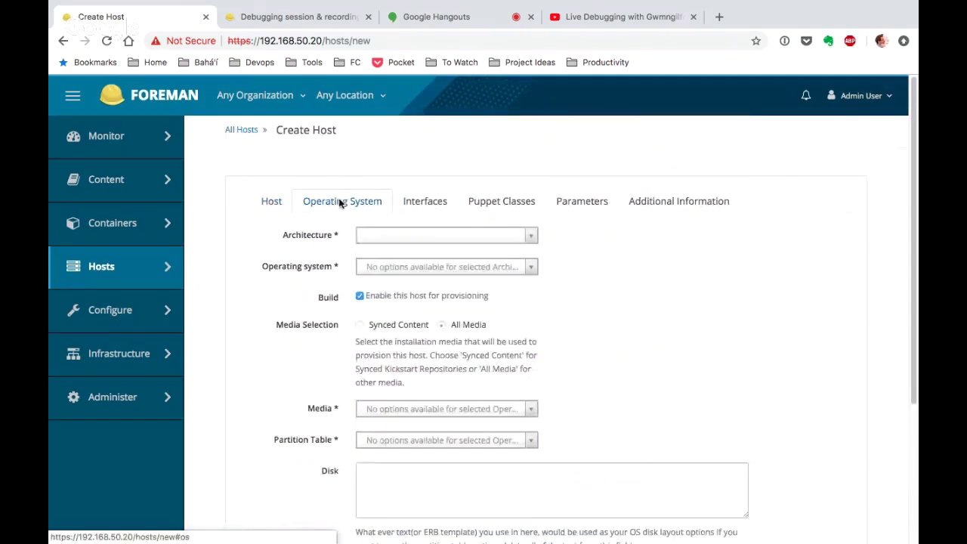
{"action": "left_click", "coordinate": [424, 239]}
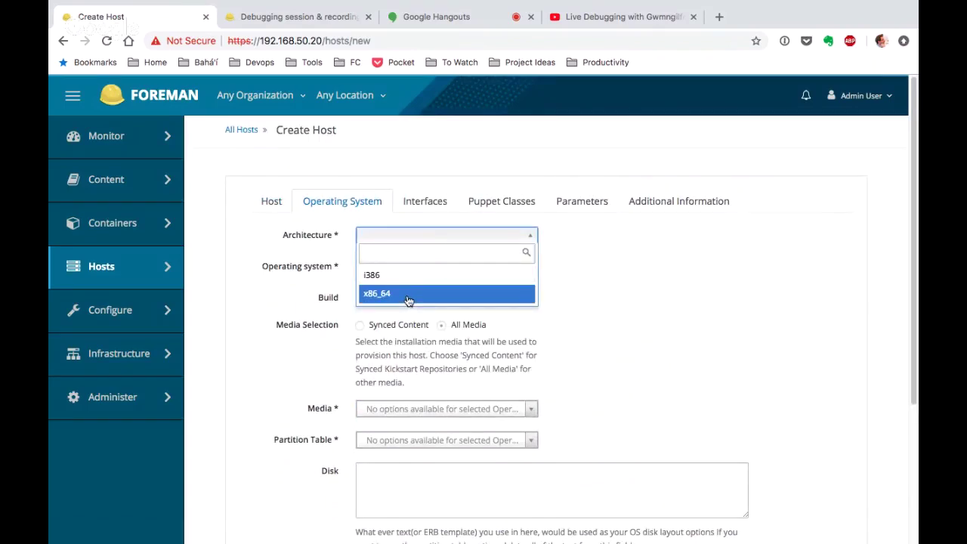
{"action": "left_click", "coordinate": [408, 300]}
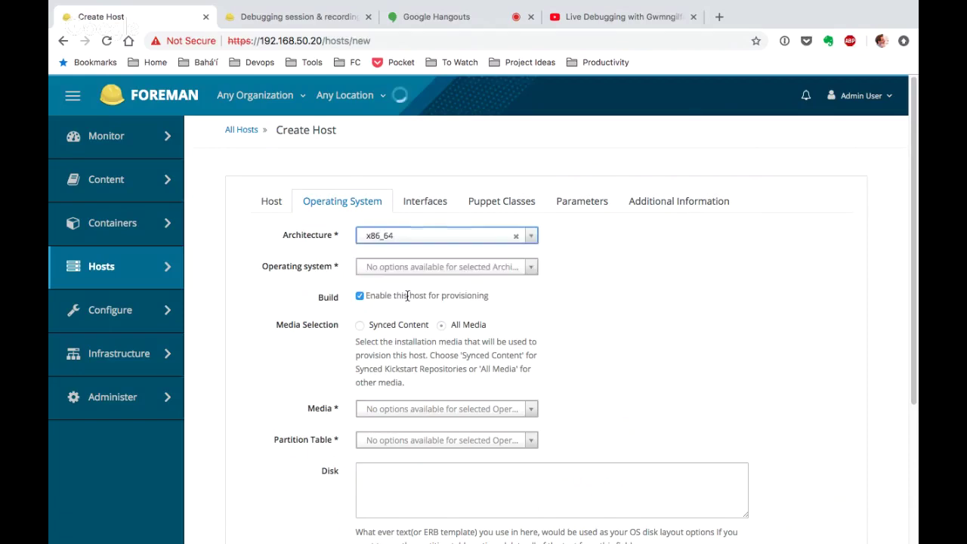
{"action": "left_click", "coordinate": [487, 274]}
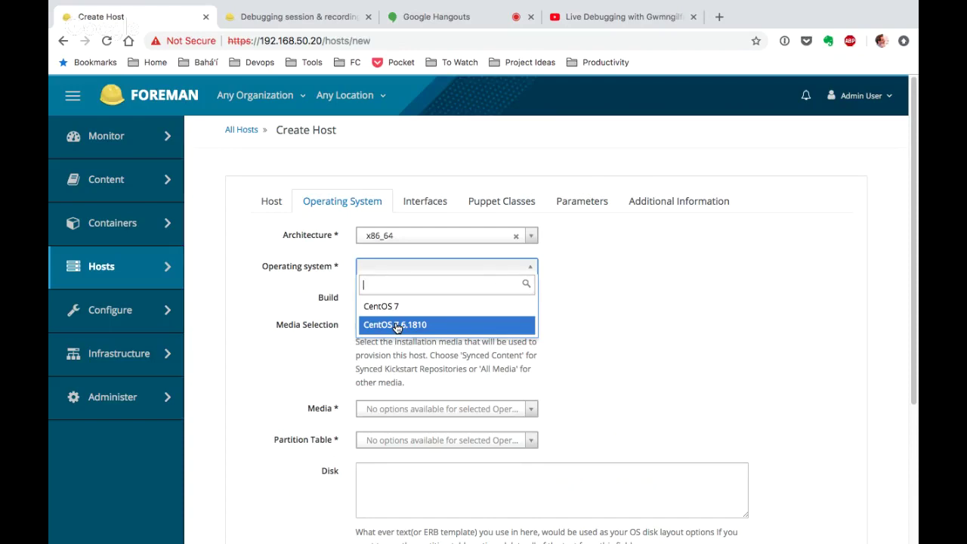
{"action": "left_click", "coordinate": [396, 325]}
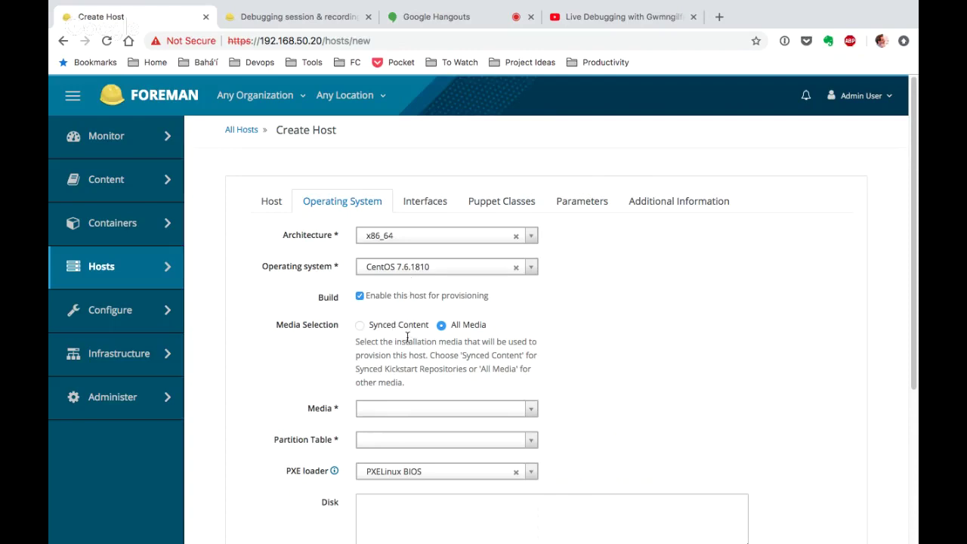
Step: Choose CentOS mirror as the installation media, then return to the Host tab
{"action": "scroll", "coordinate": [407, 337], "scroll_direction": "down", "scroll_amount": 1}
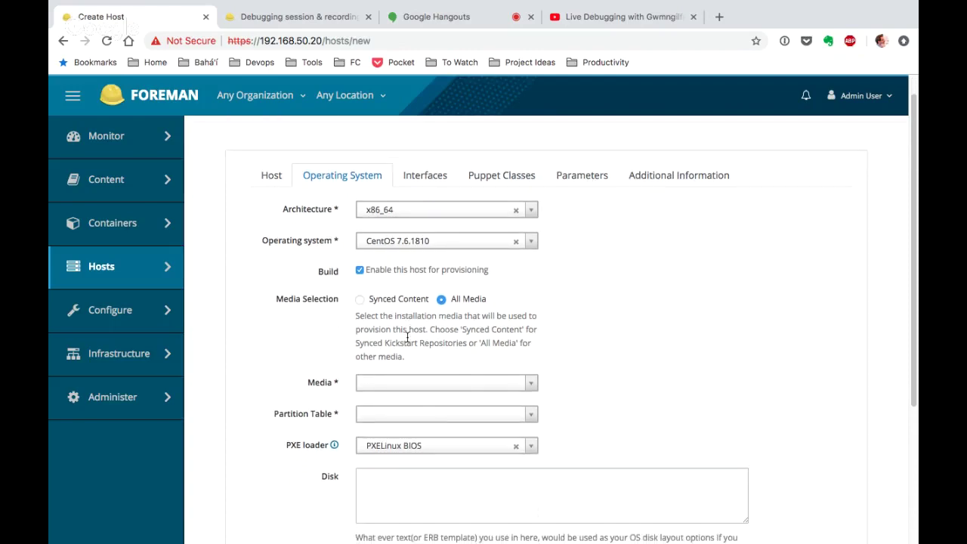
{"action": "left_click", "coordinate": [515, 388]}
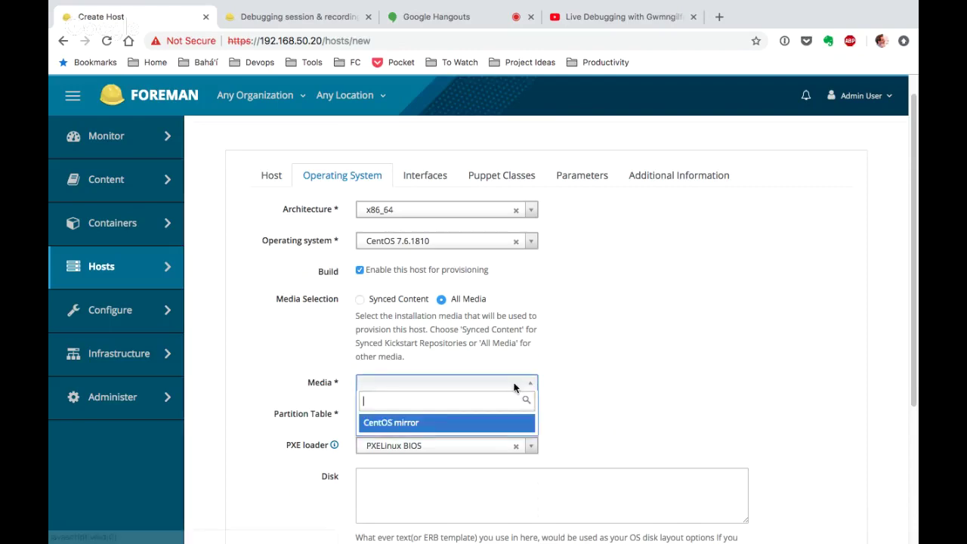
{"action": "left_click", "coordinate": [484, 427]}
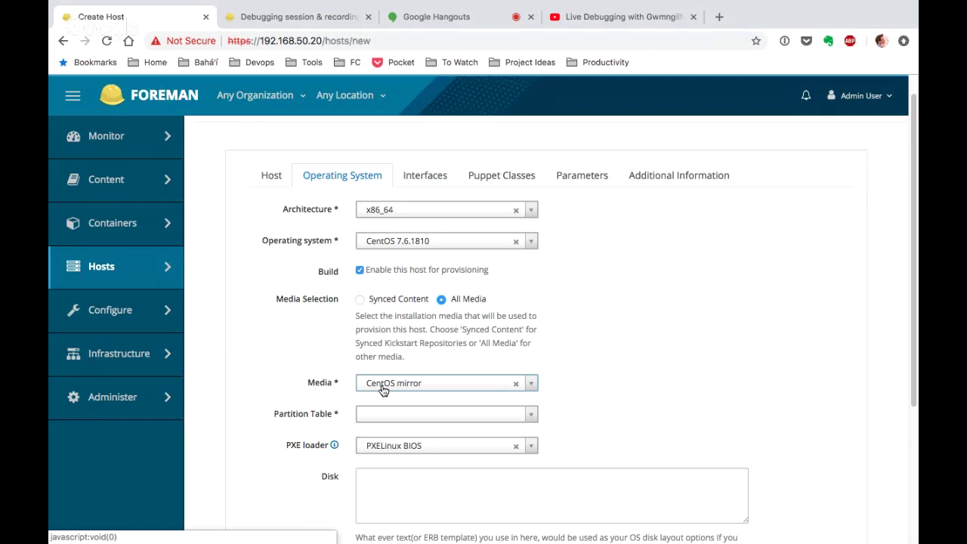
{"action": "left_click", "coordinate": [270, 176]}
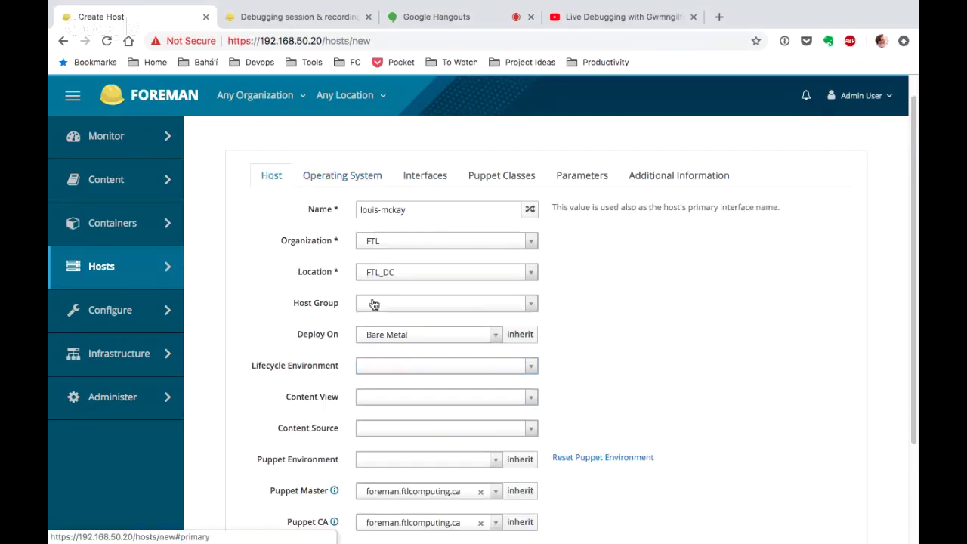
Step: Pick lifecycle environment dev, content view FTL CentOS 7 and content source foreman.ftlcomputing.ca
{"action": "left_click", "coordinate": [389, 367]}
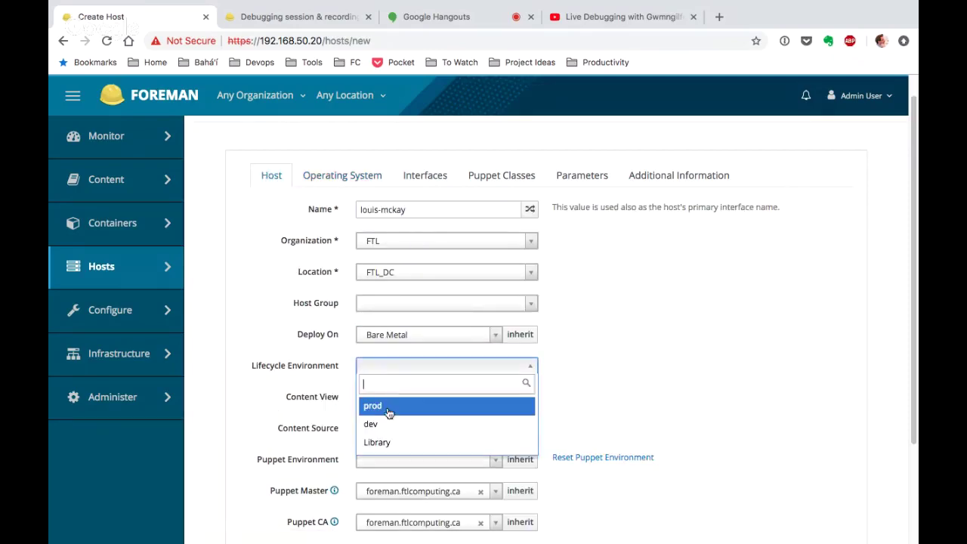
{"action": "left_click", "coordinate": [385, 423]}
{"action": "left_click", "coordinate": [386, 401]}
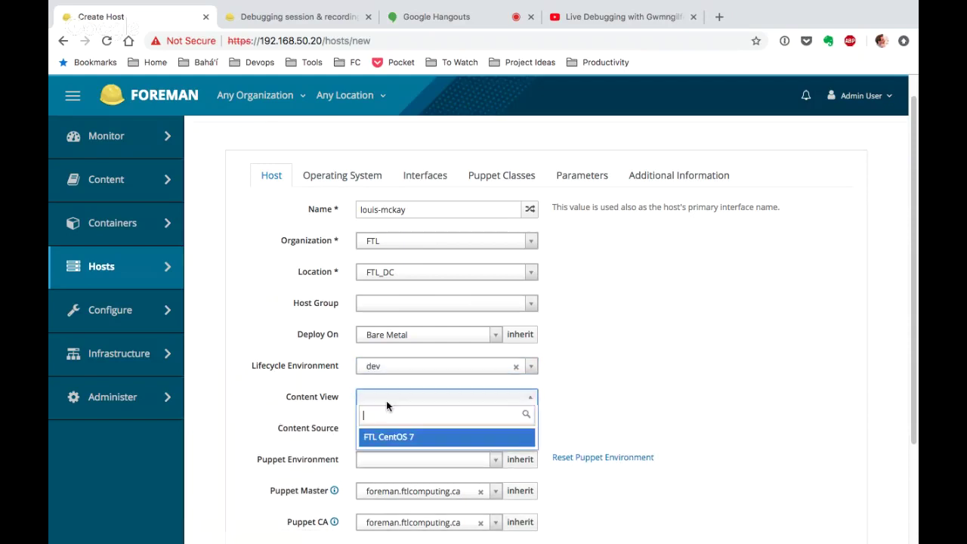
{"action": "left_click", "coordinate": [387, 438]}
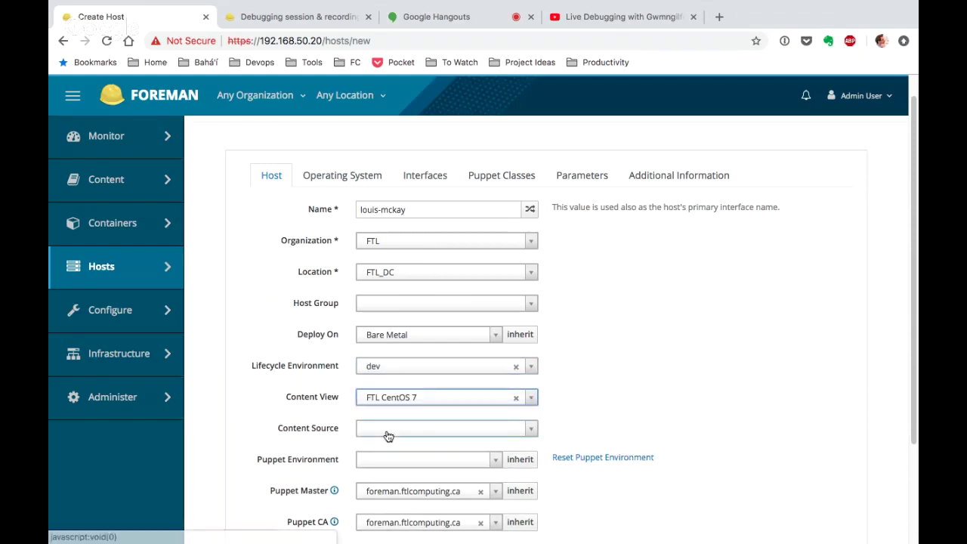
{"action": "left_click", "coordinate": [388, 435]}
{"action": "left_click", "coordinate": [388, 476]}
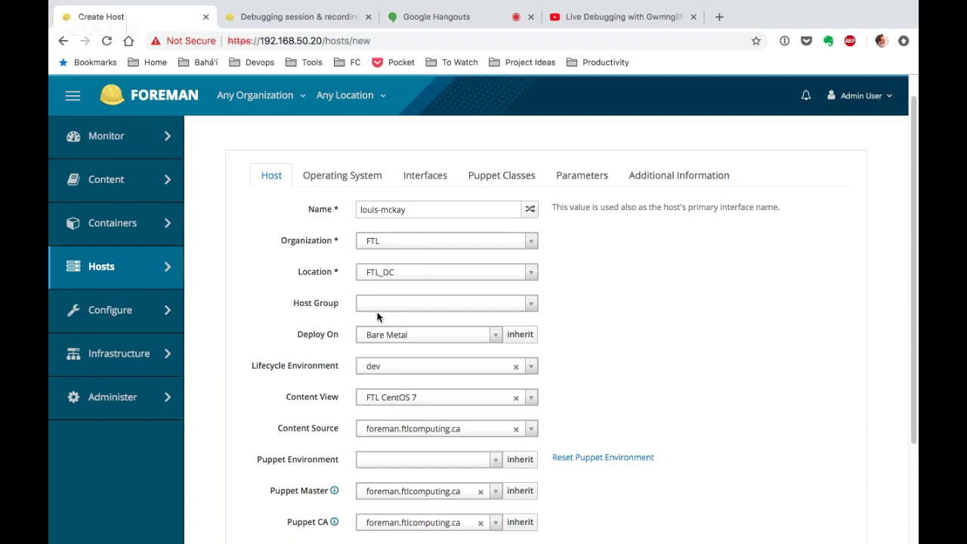
{"action": "left_click", "coordinate": [336, 178]}
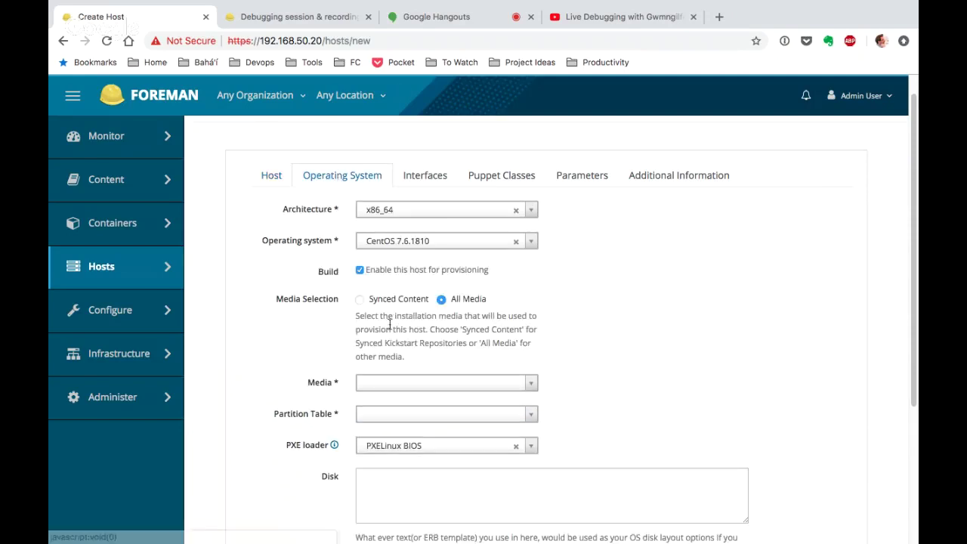
{"action": "left_click", "coordinate": [384, 385]}
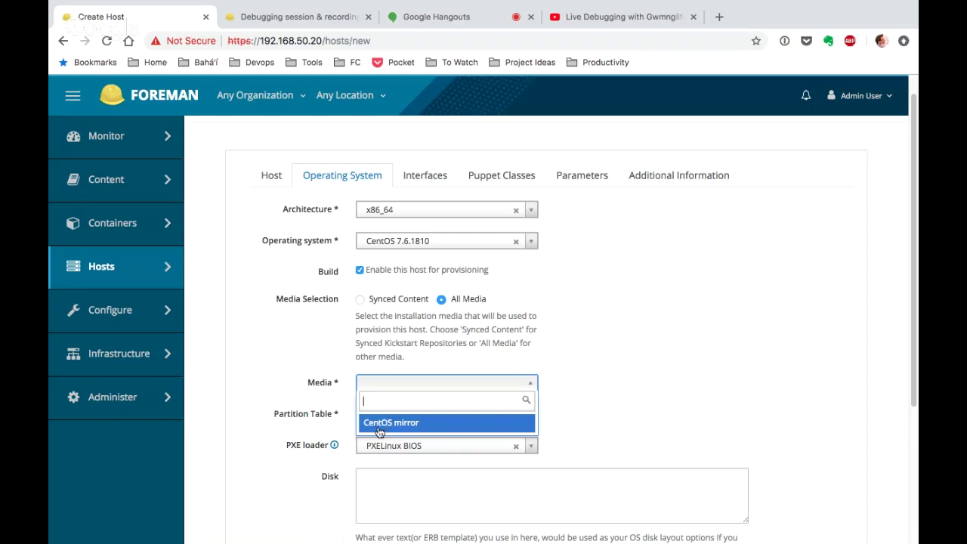
{"action": "left_click", "coordinate": [323, 373]}
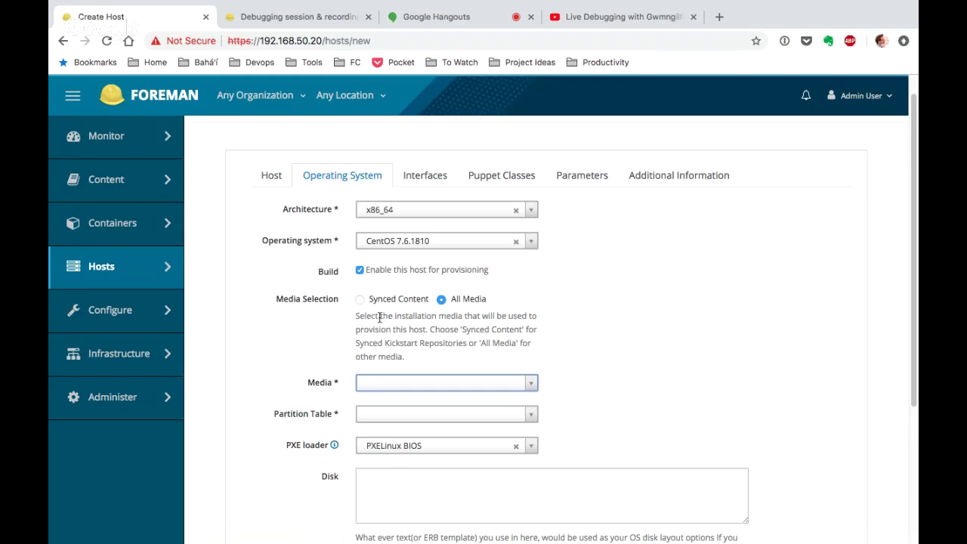
{"action": "left_click", "coordinate": [272, 175]}
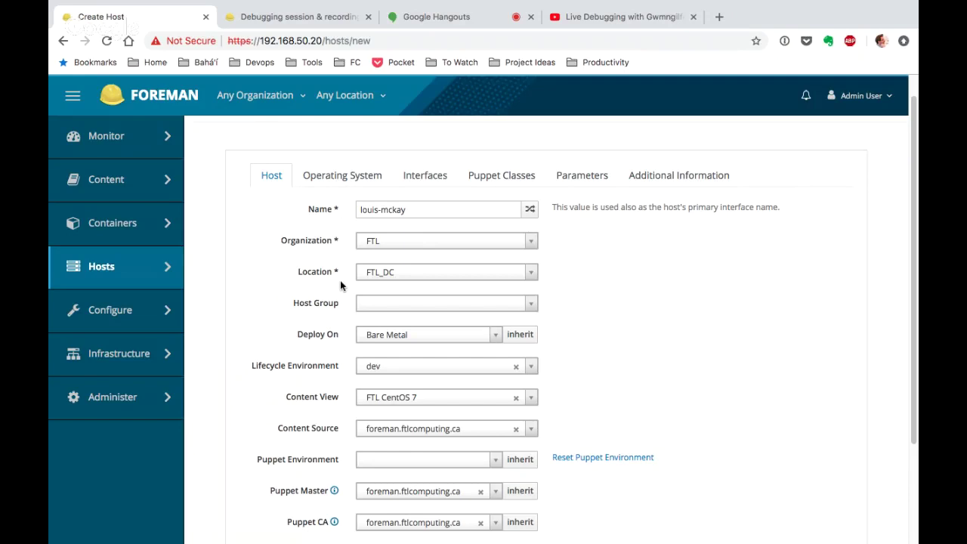
Step: Open and close a blank tab, then duplicate the Create Host tab from its context menu
{"action": "mouse_move", "coordinate": [133, 189]}
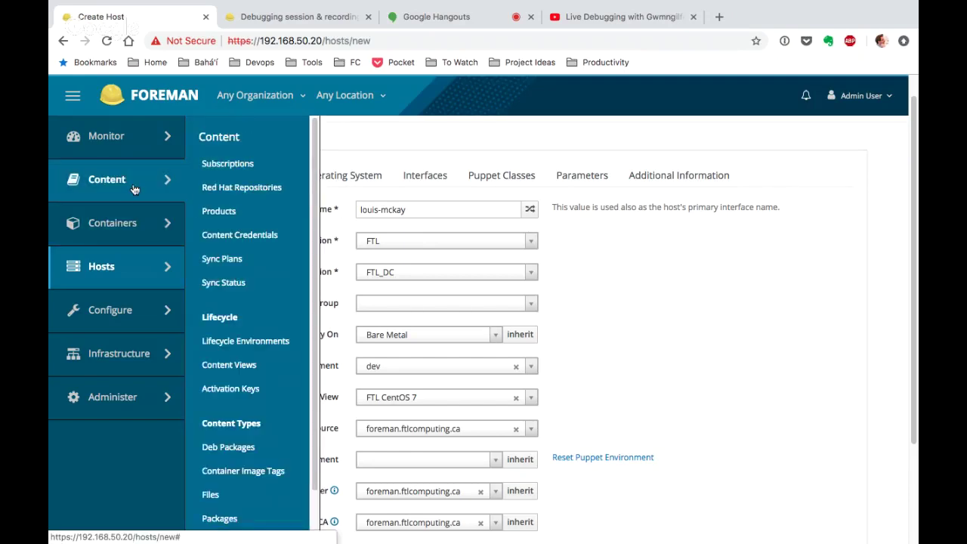
{"action": "key", "text": "super+t"}
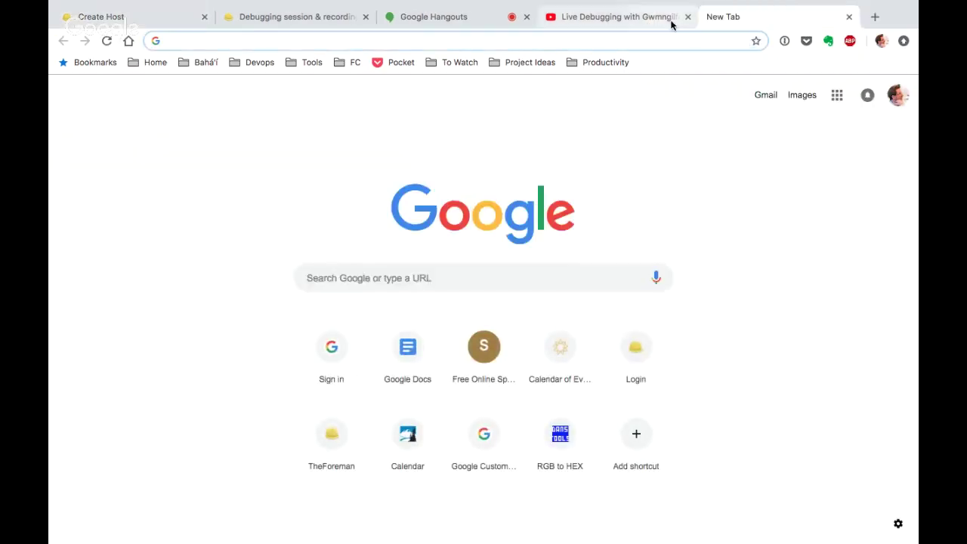
{"action": "left_click", "coordinate": [849, 18]}
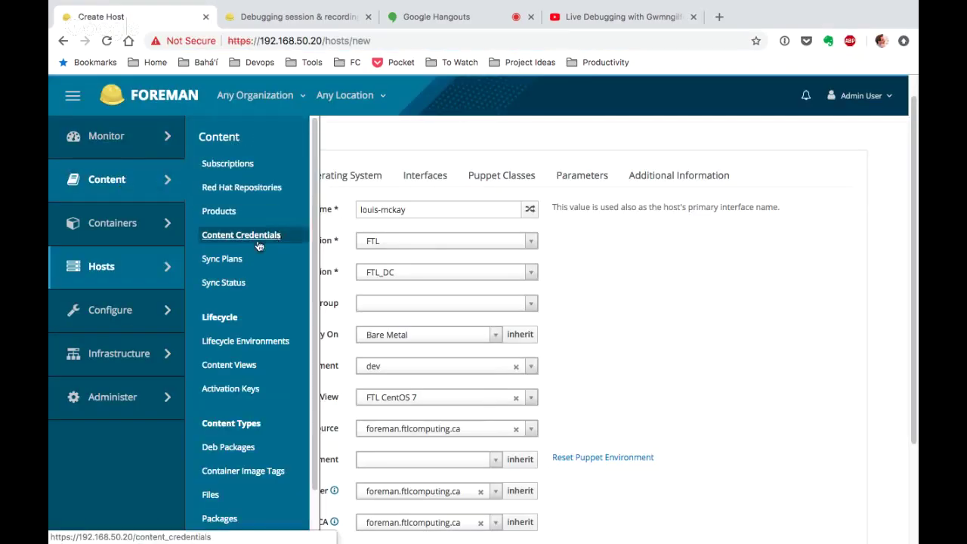
{"action": "right_click", "coordinate": [113, 17]}
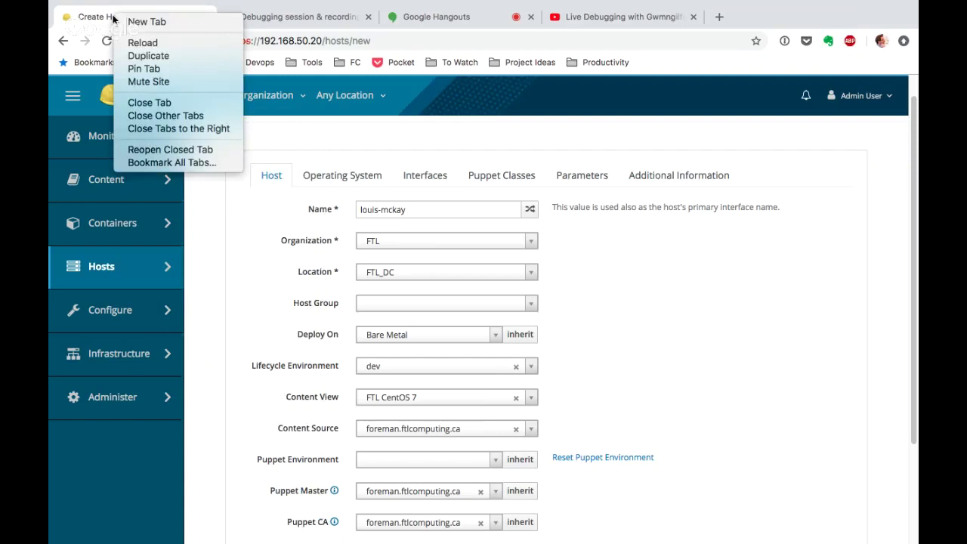
{"action": "left_click", "coordinate": [140, 57]}
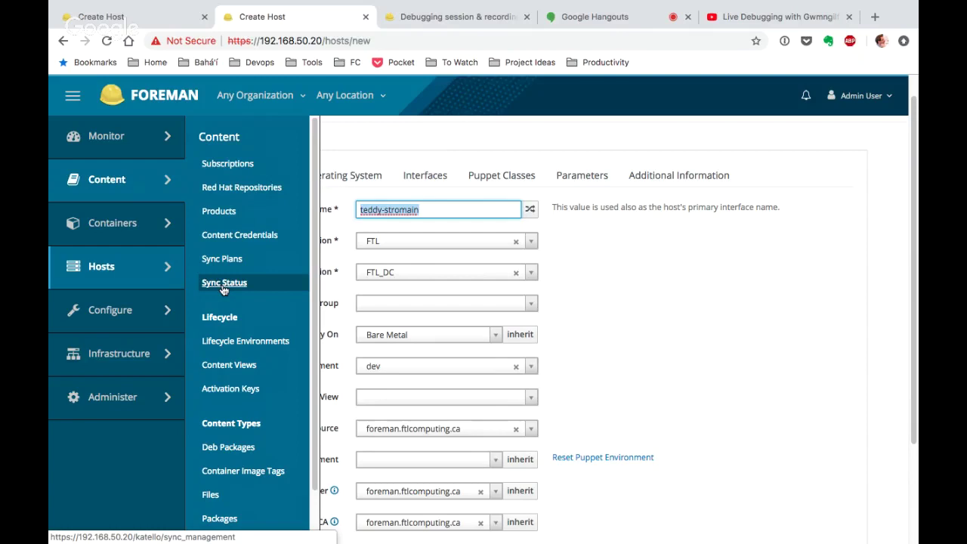
Step: Load the FTL organization's Products list in the second tab, then return to the Create Host tab
{"action": "left_click", "coordinate": [213, 211]}
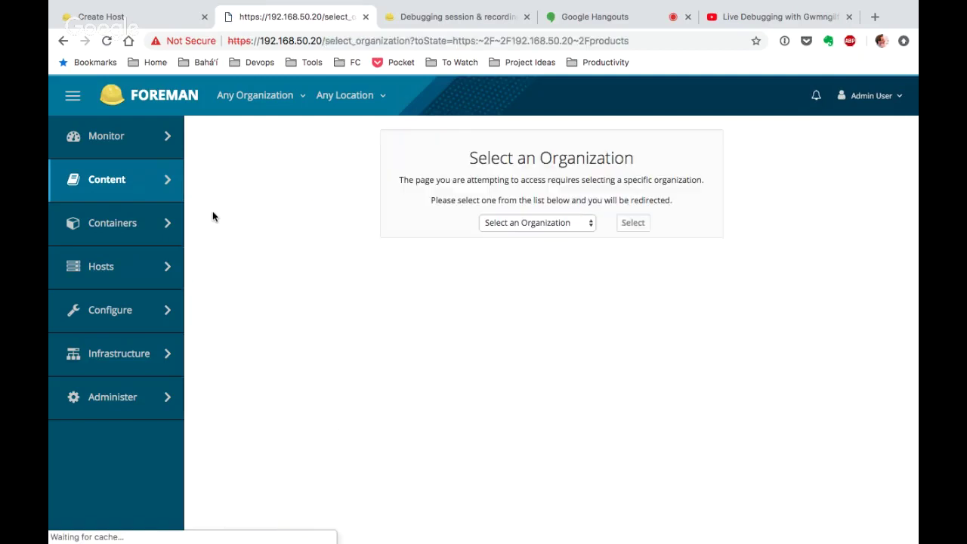
{"action": "left_click", "coordinate": [505, 222]}
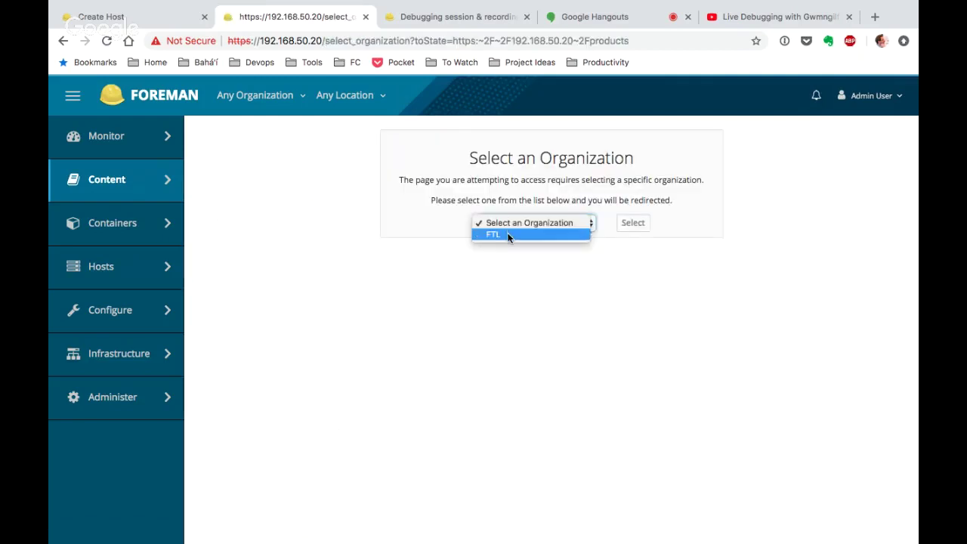
{"action": "left_click", "coordinate": [507, 234]}
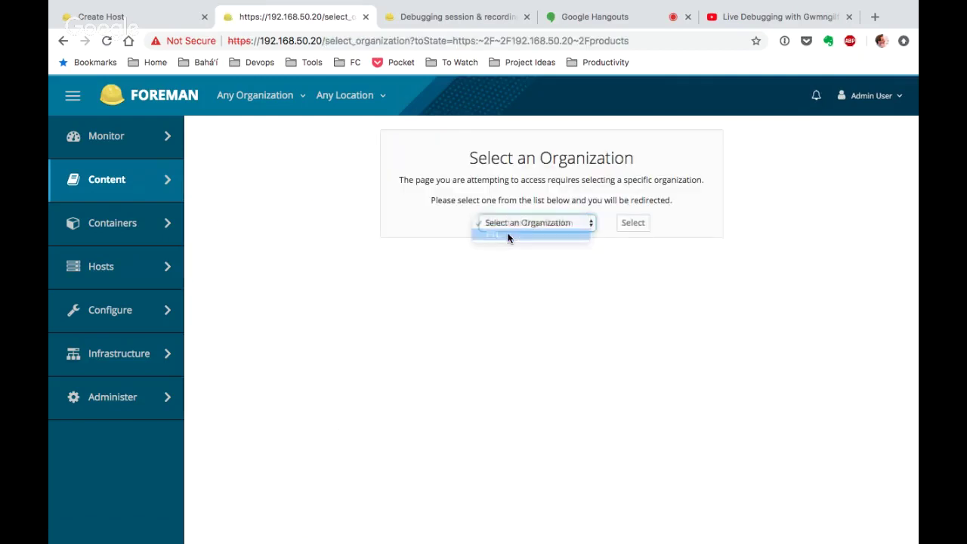
{"action": "left_click", "coordinate": [638, 223]}
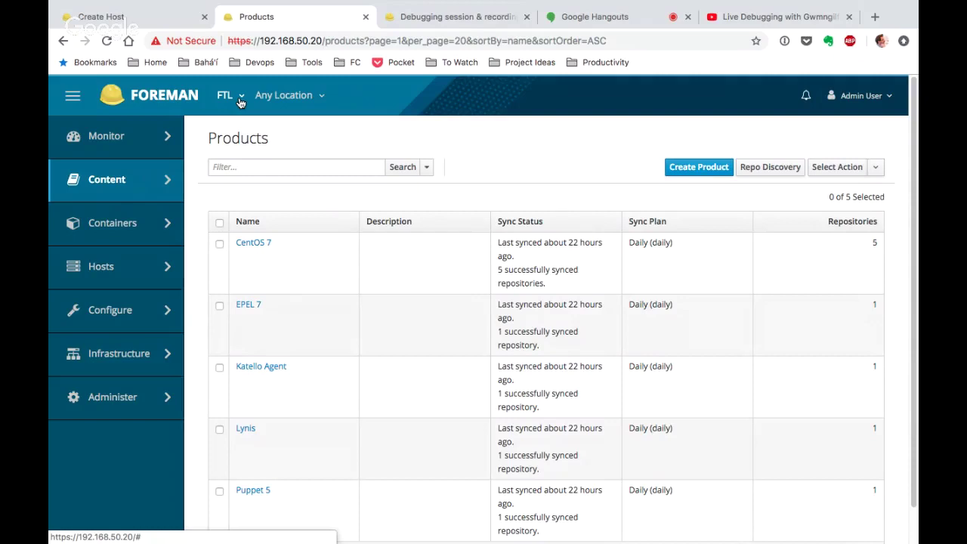
{"action": "left_click", "coordinate": [162, 16]}
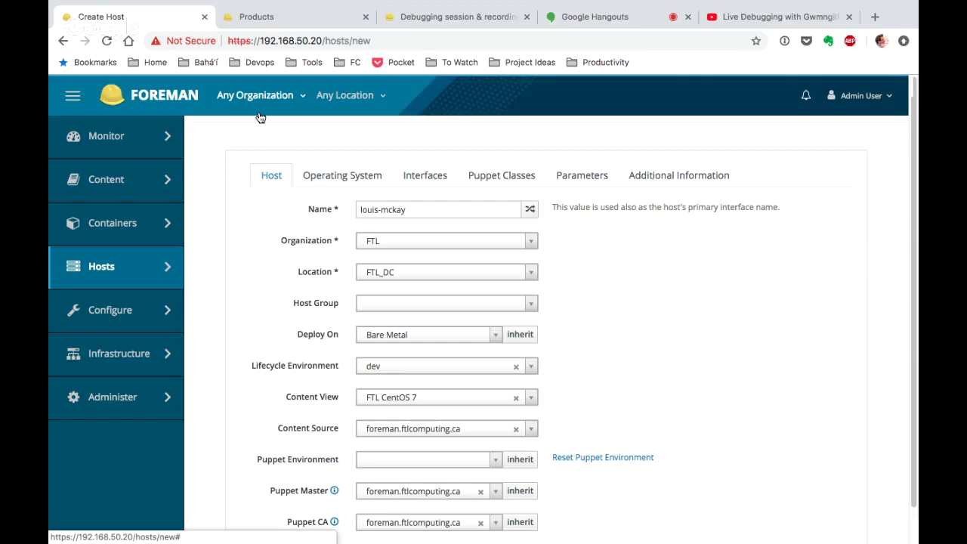
Step: Bring the FTL Products list with CentOS 7 and EPEL 7 back into view
{"action": "left_click", "coordinate": [266, 16]}
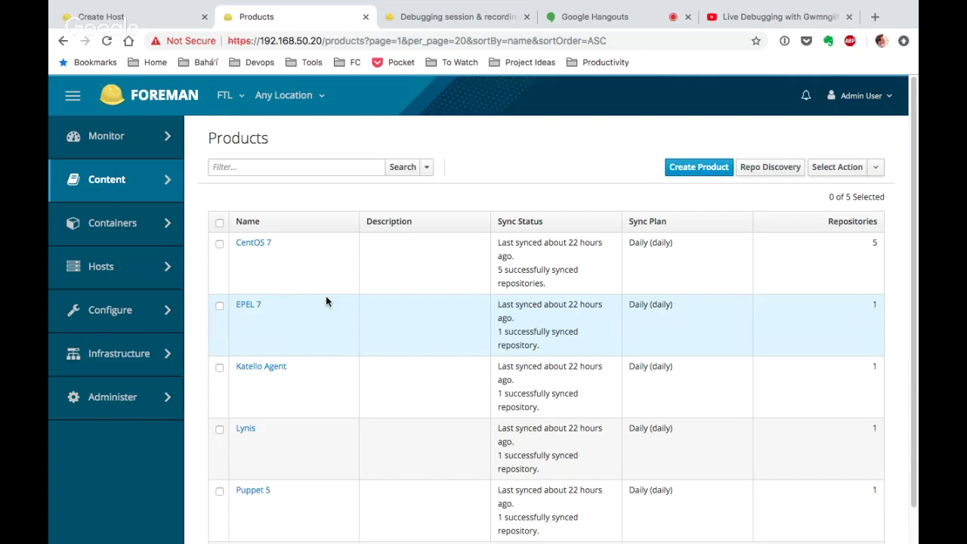
Step: Open CentOS 7's os_x86_64 repository details: 10019 packages, mirror.it.ubc.ca upstream
{"action": "left_click", "coordinate": [252, 252]}
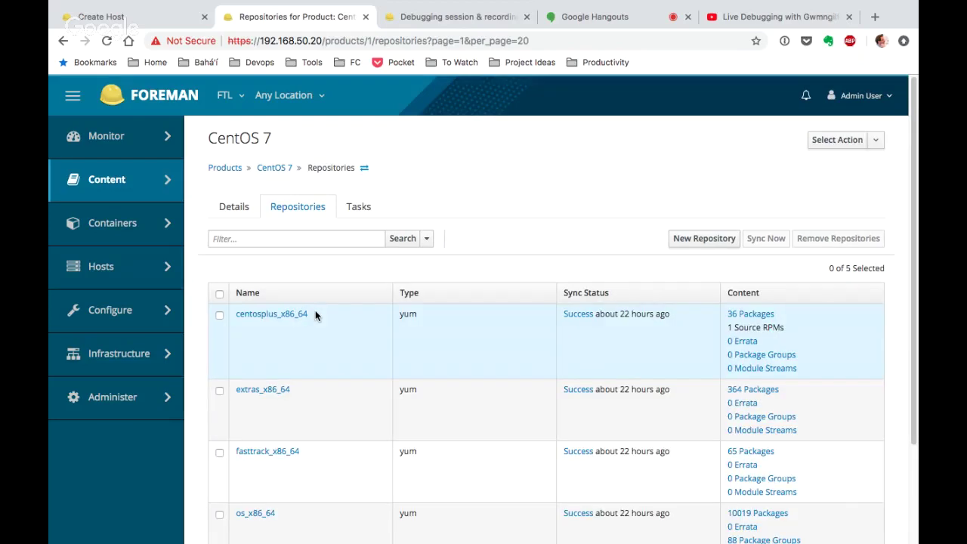
{"action": "scroll", "coordinate": [316, 315], "scroll_direction": "down", "scroll_amount": 3}
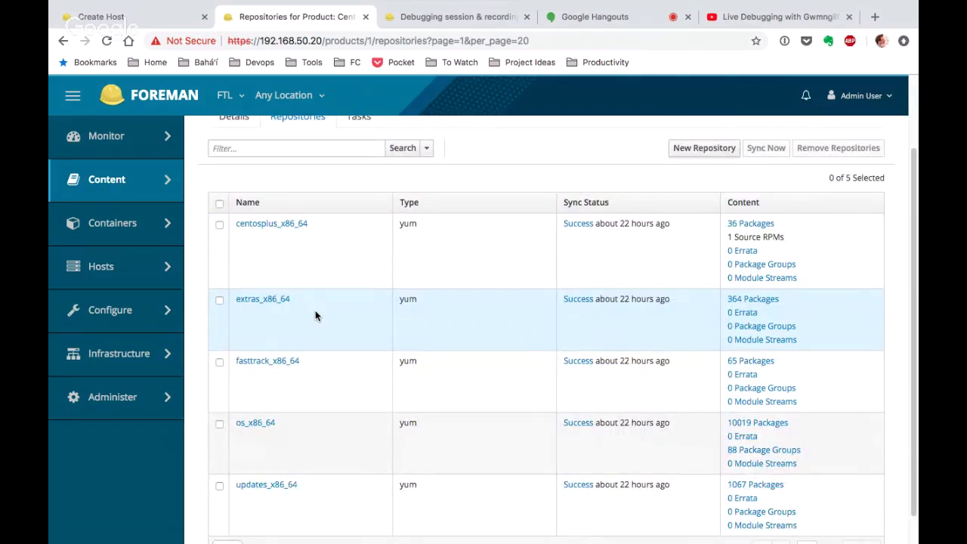
{"action": "scroll", "coordinate": [316, 315], "scroll_direction": "down", "scroll_amount": 1}
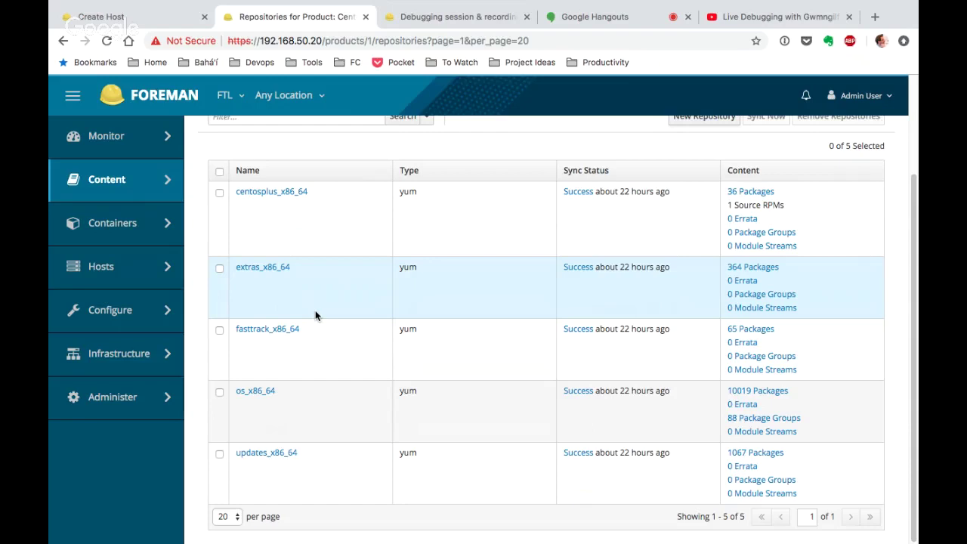
{"action": "left_click", "coordinate": [251, 393]}
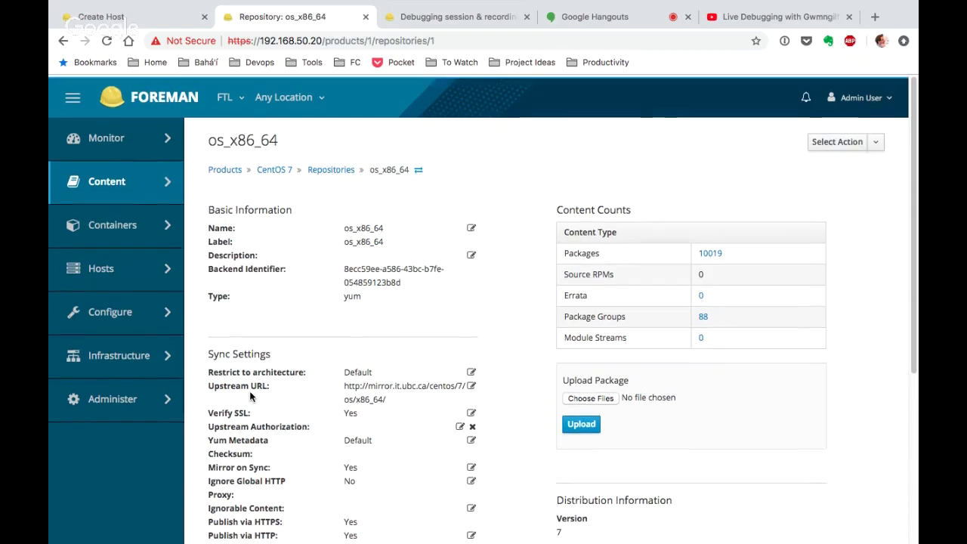
{"action": "scroll", "coordinate": [252, 395], "scroll_direction": "down", "scroll_amount": 2}
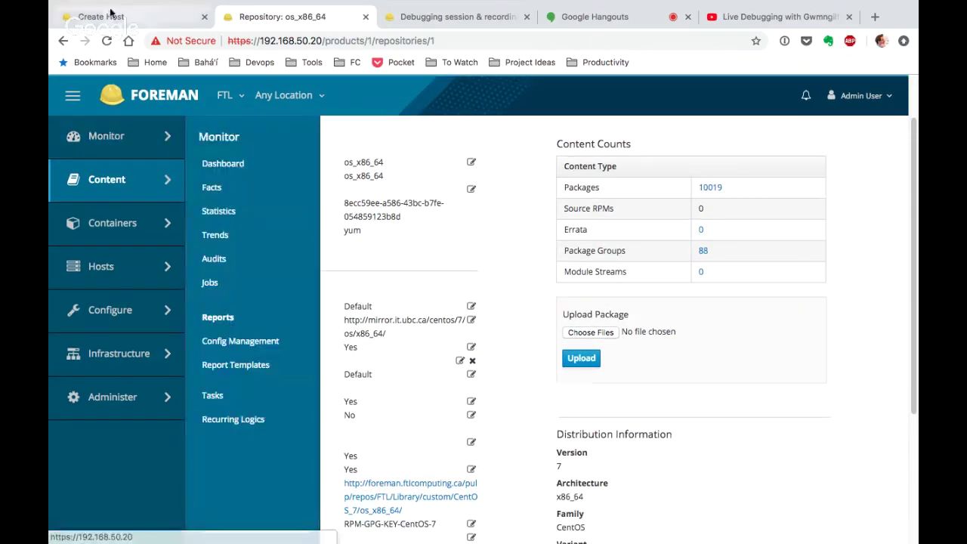
Step: On the host's Operating System tab, choose CentOS mirror media and Kickstart default thin partitioning
{"action": "left_click", "coordinate": [111, 17]}
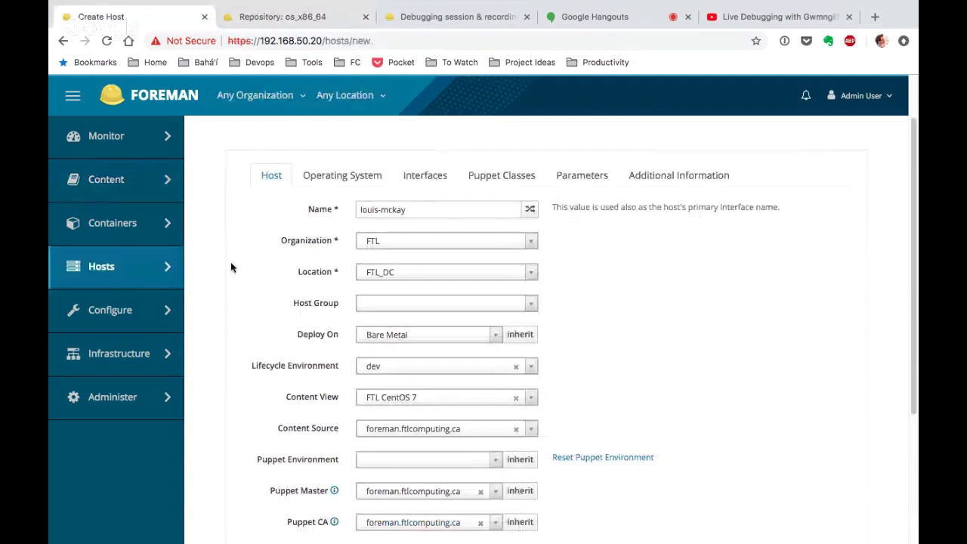
{"action": "left_click", "coordinate": [337, 175]}
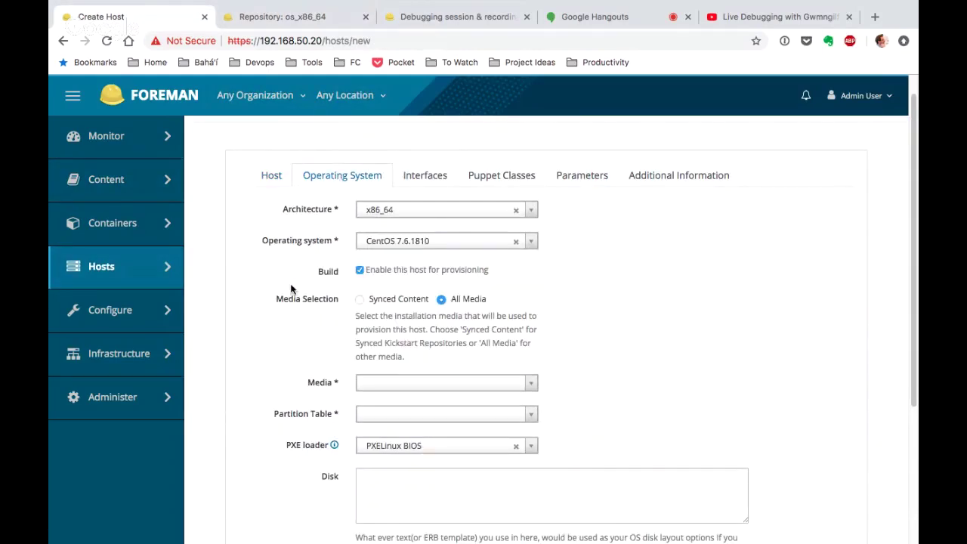
{"action": "left_click", "coordinate": [381, 390]}
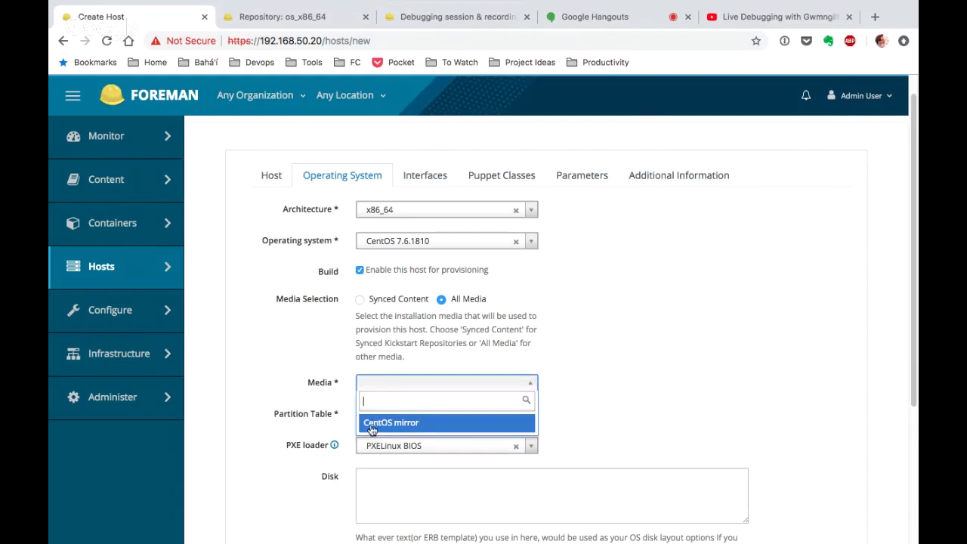
{"action": "left_click", "coordinate": [371, 426]}
{"action": "left_click", "coordinate": [370, 415]}
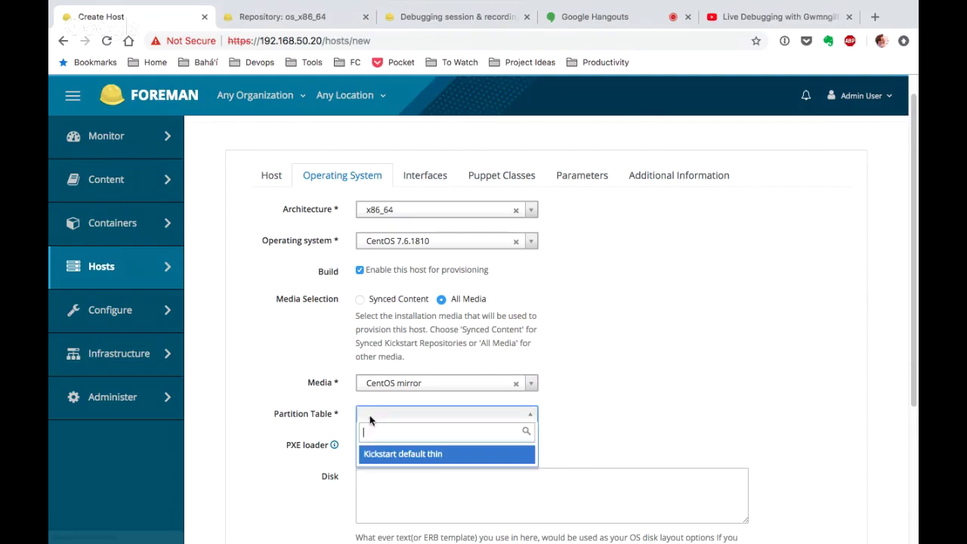
{"action": "left_click", "coordinate": [376, 454]}
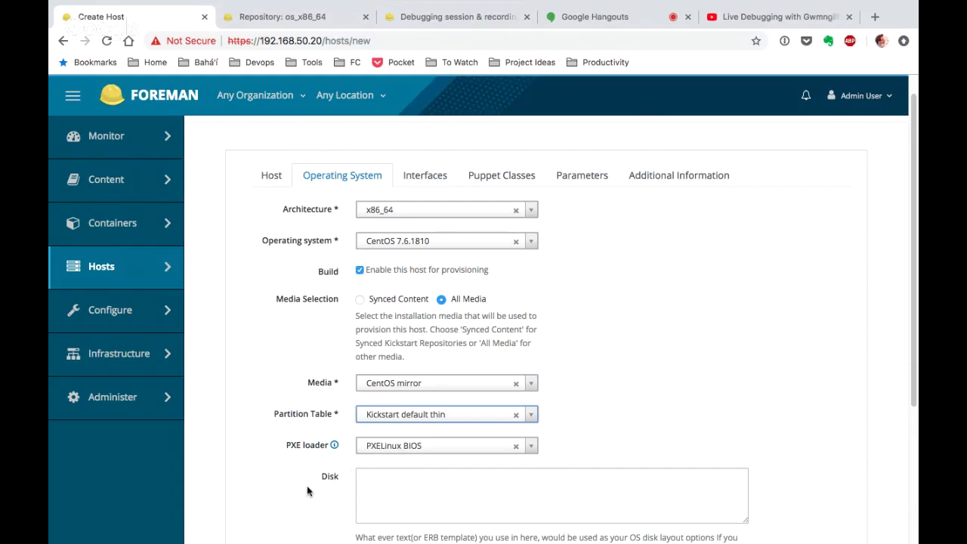
Step: Enter the root password in the Root Pass field, removing the extra trailing character
{"action": "scroll", "coordinate": [296, 494], "scroll_direction": "down", "scroll_amount": 5}
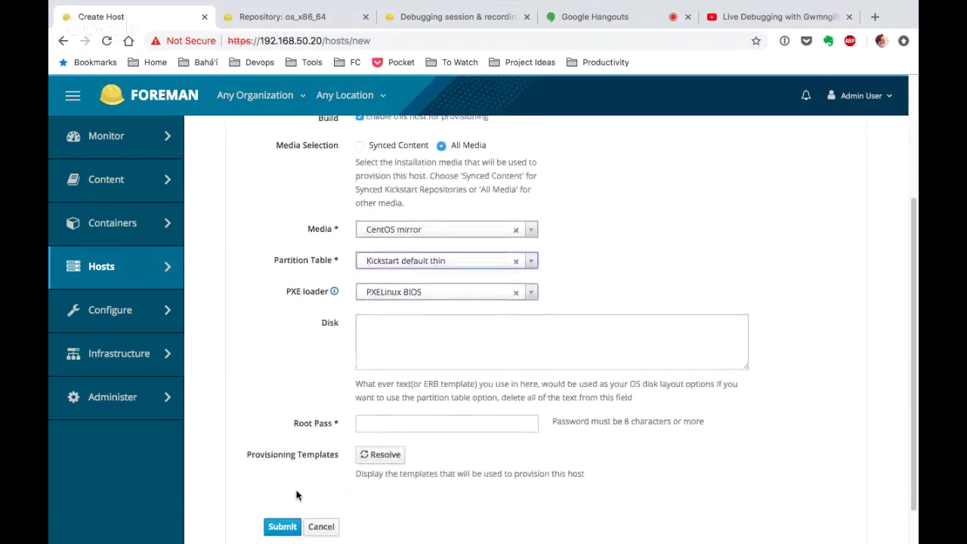
{"action": "scroll", "coordinate": [332, 461], "scroll_direction": "down", "scroll_amount": 1}
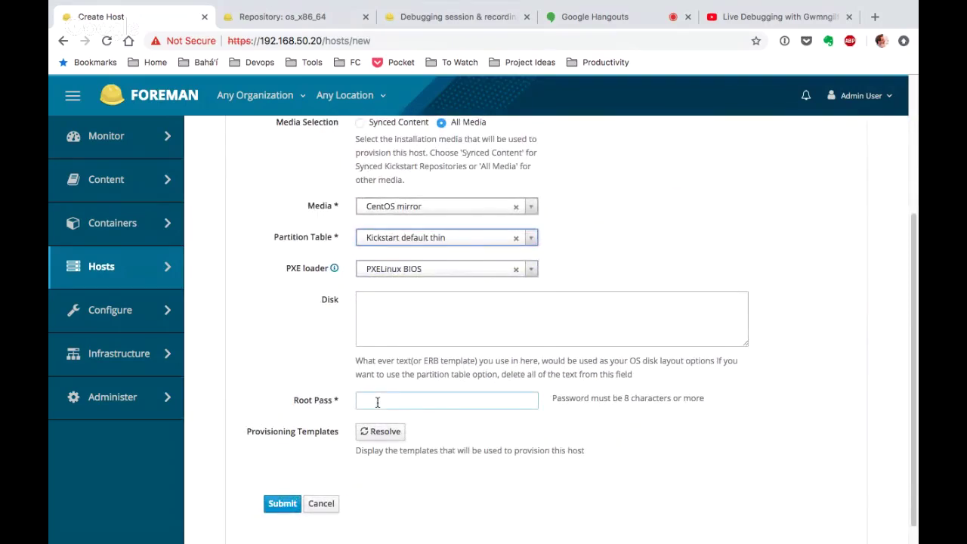
{"action": "left_click", "coordinate": [378, 402]}
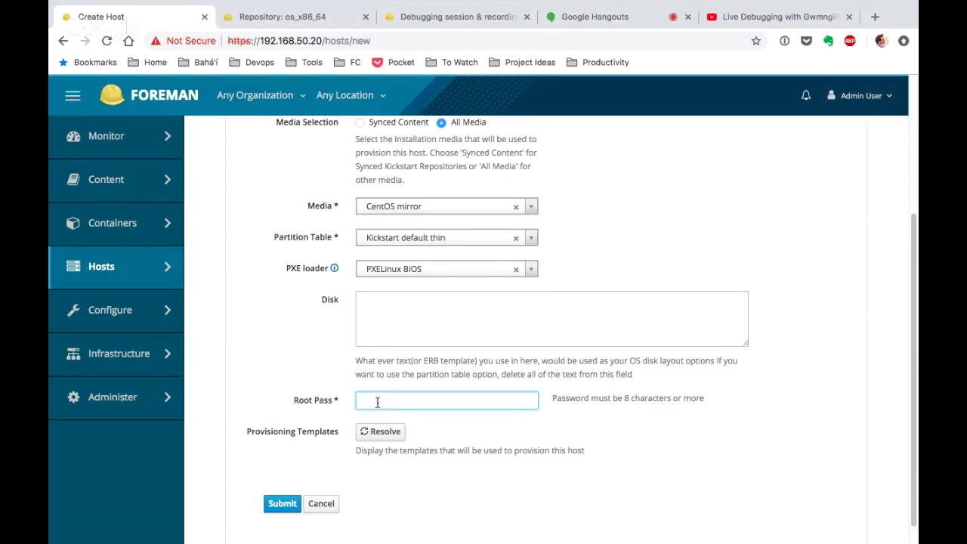
{"action": "type", "text": "•••••••••••"}
{"action": "key", "text": "BackSpace"}
{"action": "key", "text": "BackSpace"}
{"action": "key", "text": "BackSpace"}
{"action": "key", "text": "BackSpace"}
{"action": "key", "text": "BackSpace"}
{"action": "key", "text": "BackSpace"}
{"action": "key", "text": "BackSpace"}
{"action": "key", "text": "BackSpace"}
{"action": "key", "text": "BackSpace"}
{"action": "key", "text": "BackSpace"}
{"action": "key", "text": "BackSpace"}
{"action": "type", "text": "•••••••••••"}
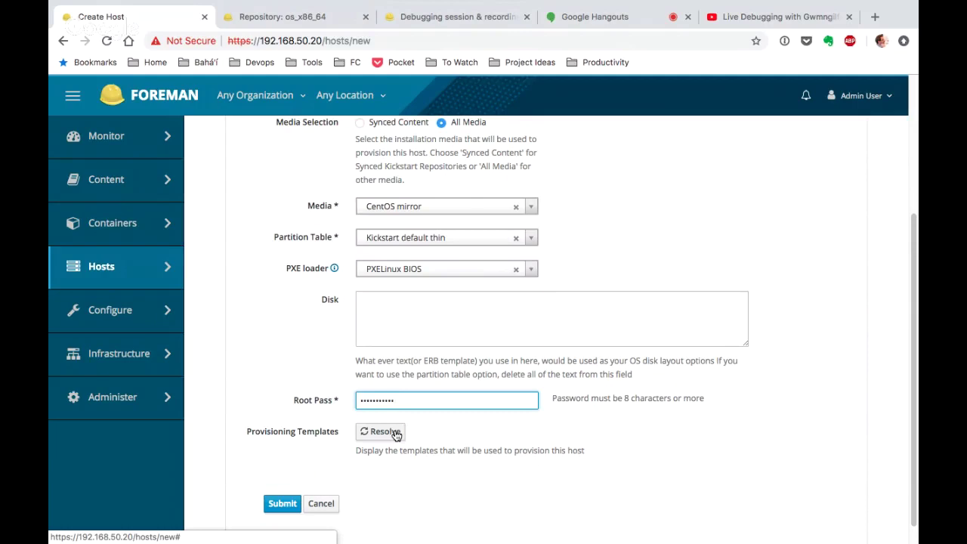
Step: Resolve the provisioning templates and open Kickstart default PXELinux in a new tab
{"action": "left_click", "coordinate": [395, 435]}
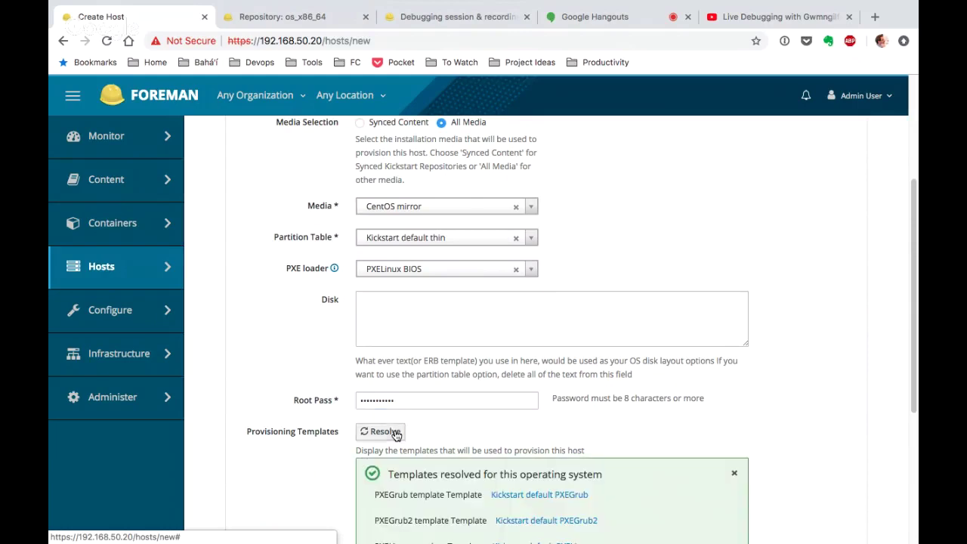
{"action": "scroll", "coordinate": [395, 435], "scroll_direction": "down", "scroll_amount": 5}
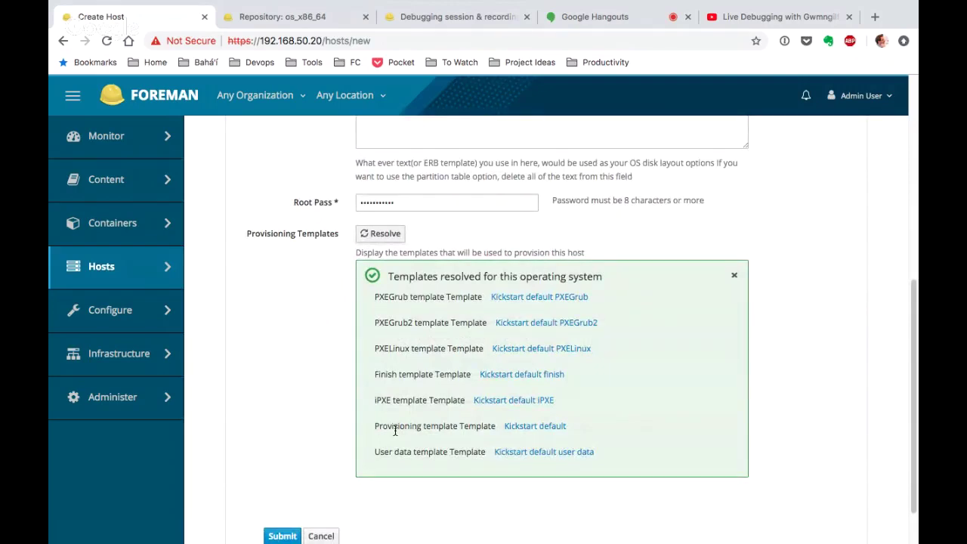
{"action": "right_click", "coordinate": [524, 352]}
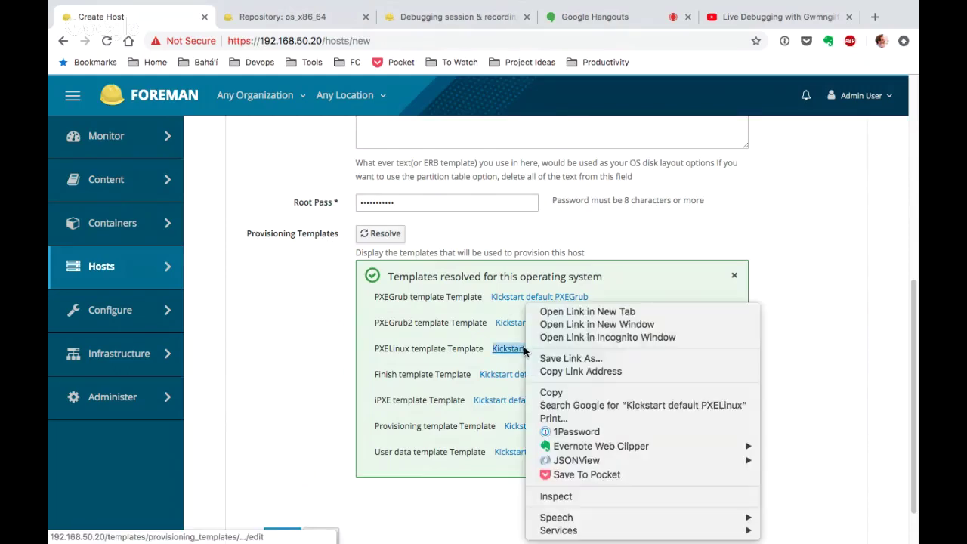
{"action": "left_click", "coordinate": [564, 311]}
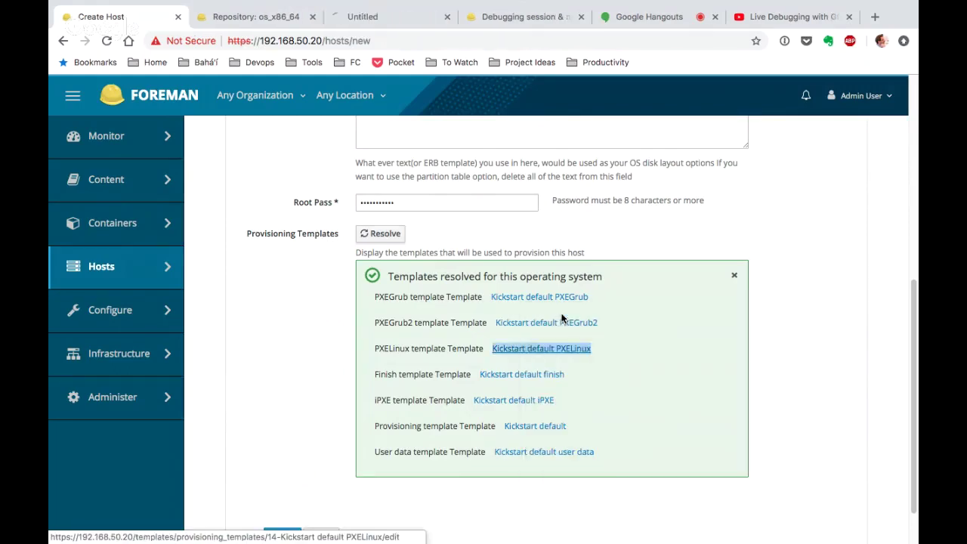
Step: Switch to the Kickstart default PXELinux template page and scroll through it
{"action": "left_click", "coordinate": [371, 18]}
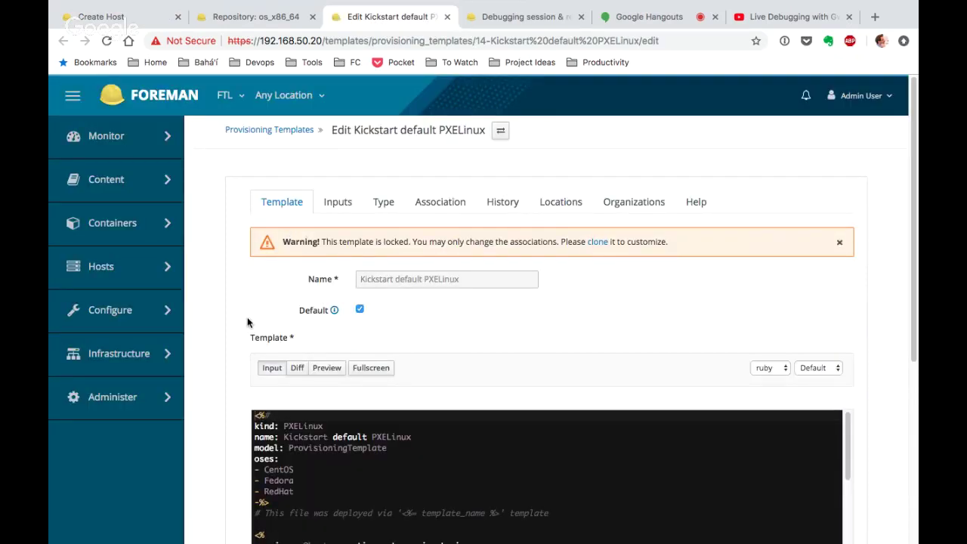
{"action": "scroll", "coordinate": [247, 323], "scroll_direction": "down", "scroll_amount": 2}
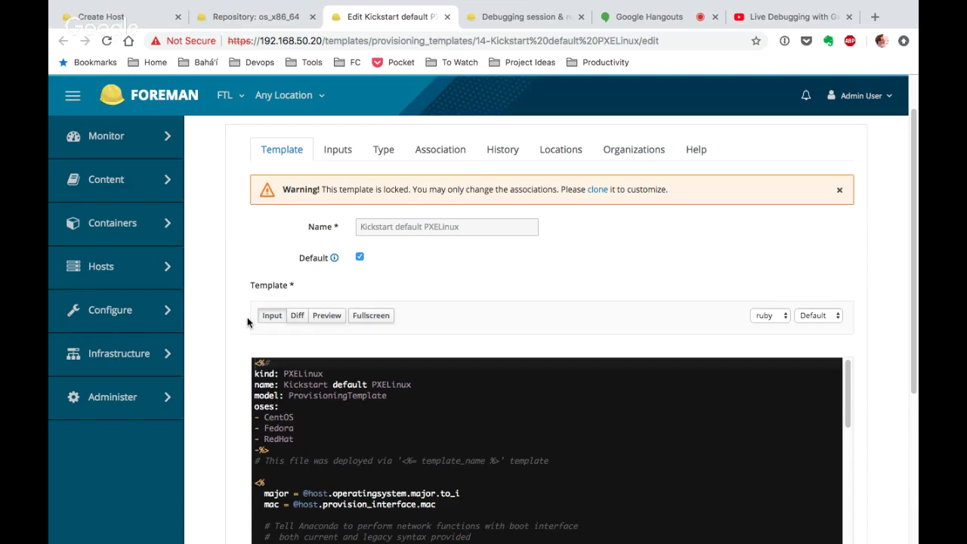
{"action": "scroll", "coordinate": [247, 323], "scroll_direction": "down", "scroll_amount": 4}
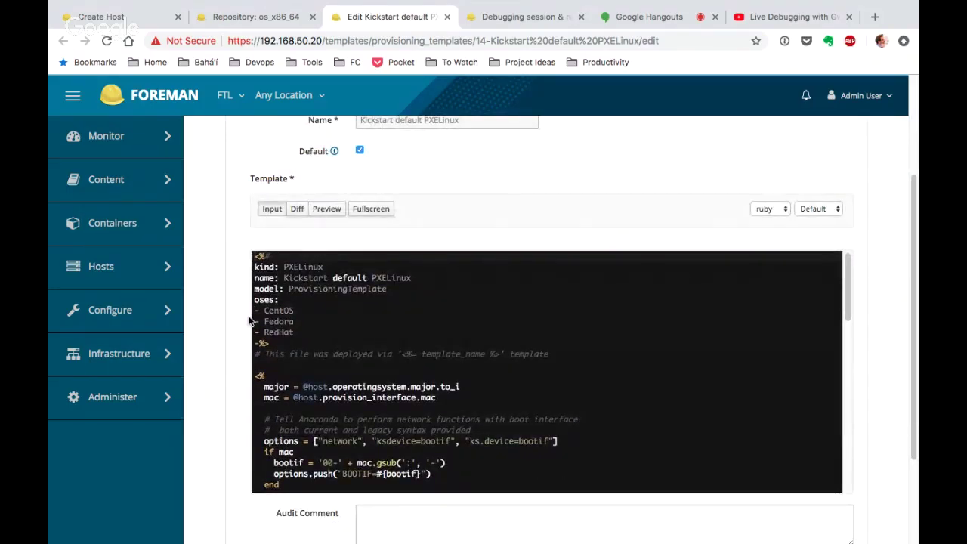
{"action": "scroll", "coordinate": [310, 242], "scroll_direction": "up", "scroll_amount": 1}
Step: Preview the rendered PXELinux template, then read down through its source code
{"action": "left_click", "coordinate": [326, 215]}
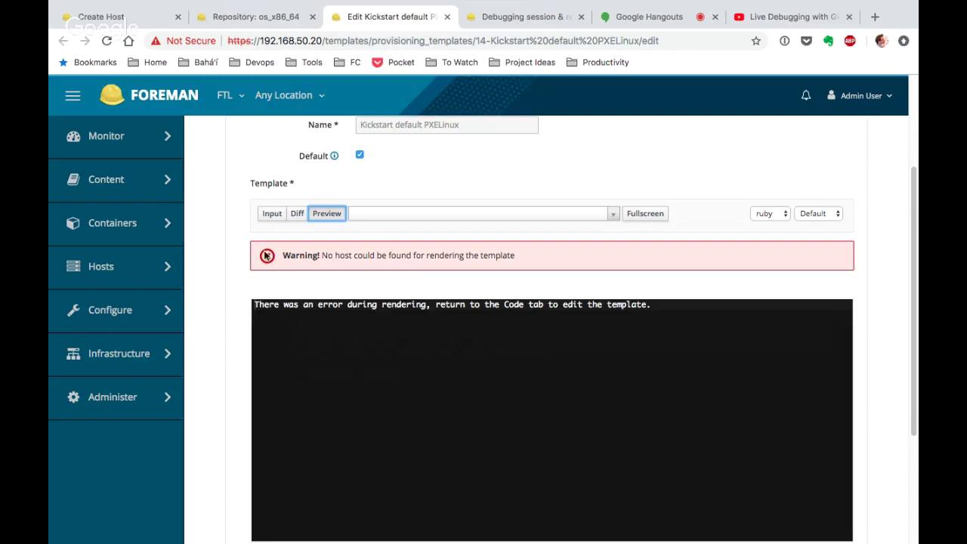
{"action": "left_click", "coordinate": [271, 214]}
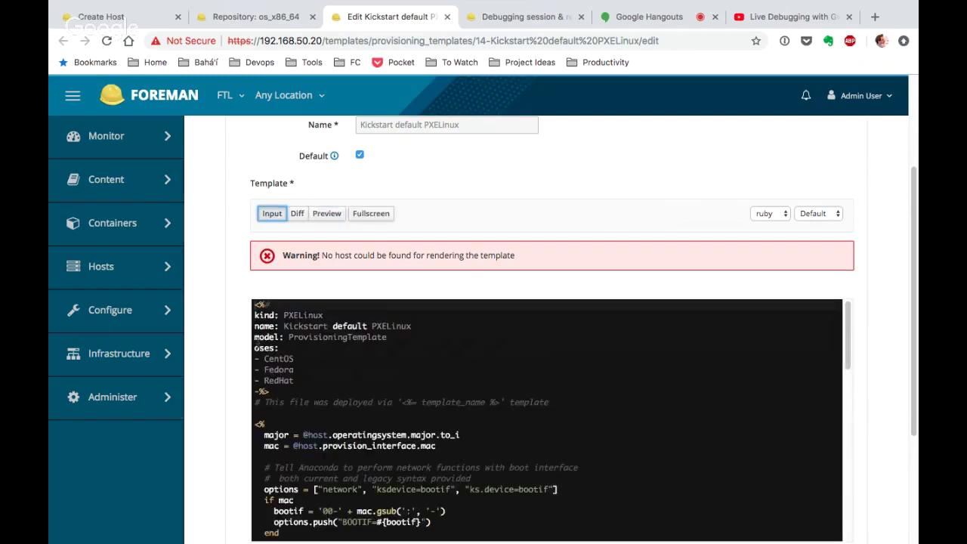
{"action": "scroll", "coordinate": [258, 342], "scroll_direction": "down", "scroll_amount": 5}
{"action": "scroll", "coordinate": [258, 342], "scroll_direction": "down", "scroll_amount": 2}
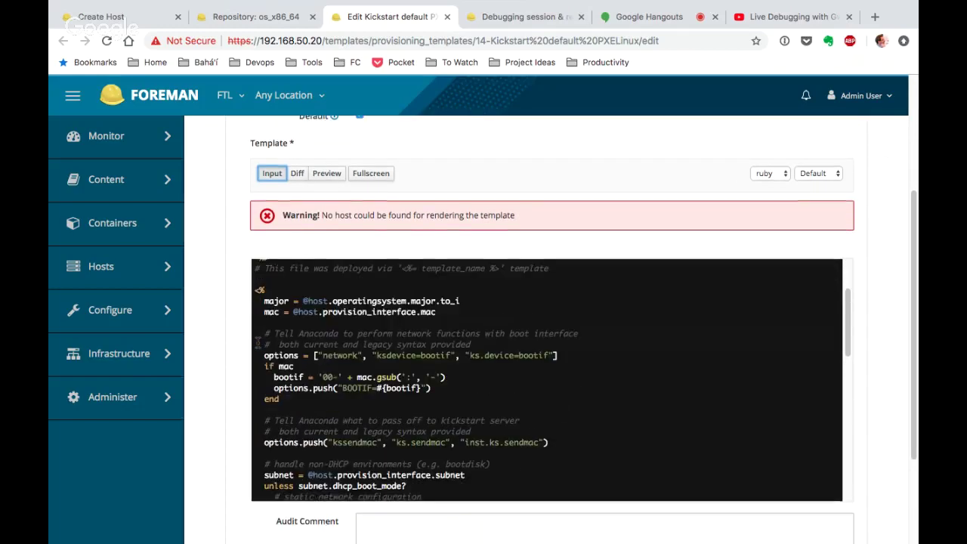
{"action": "scroll", "coordinate": [231, 355], "scroll_direction": "down", "scroll_amount": 3}
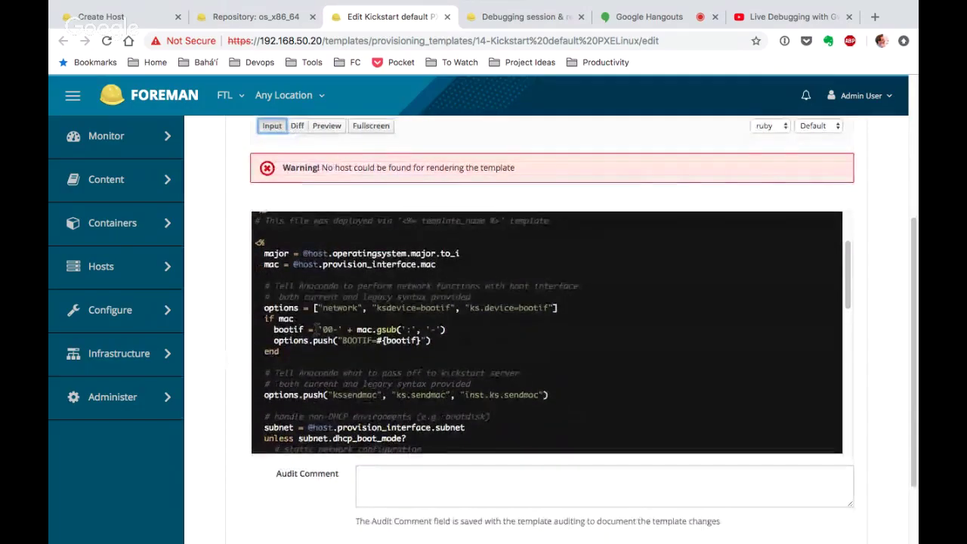
{"action": "scroll", "coordinate": [314, 332], "scroll_direction": "down", "scroll_amount": 6}
{"action": "scroll", "coordinate": [317, 326], "scroll_direction": "down", "scroll_amount": 5}
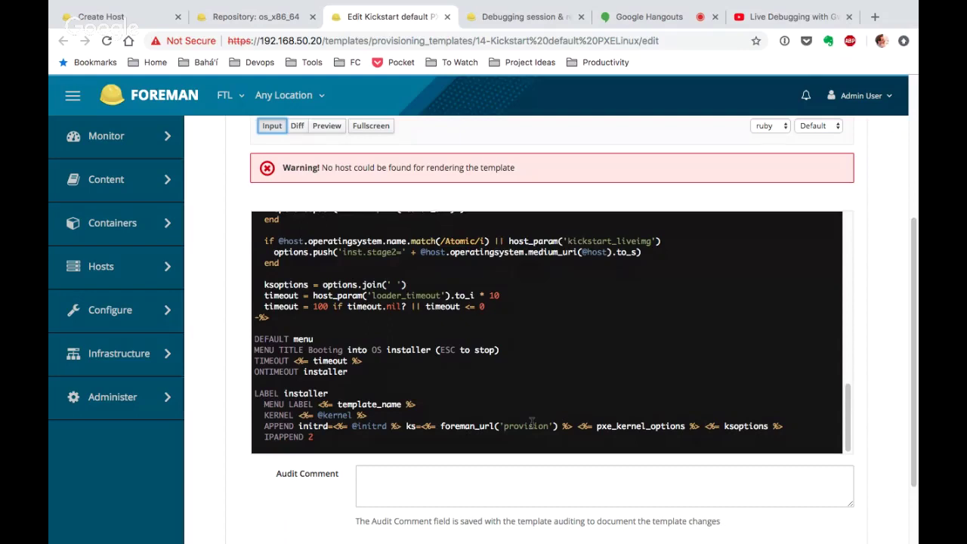
Step: Close the PXELinux template tab and return to the new host form
{"action": "mouse_move", "coordinate": [443, 3]}
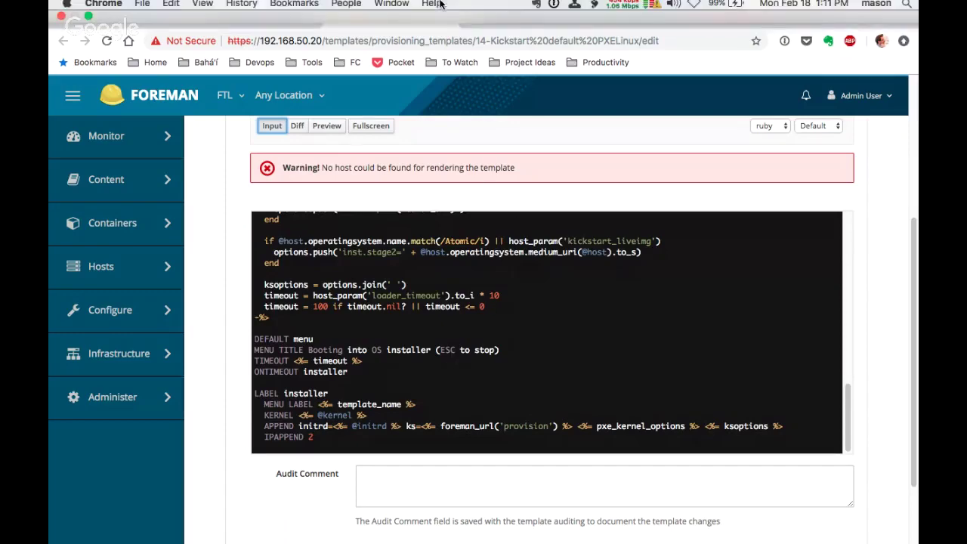
{"action": "left_click", "coordinate": [447, 47]}
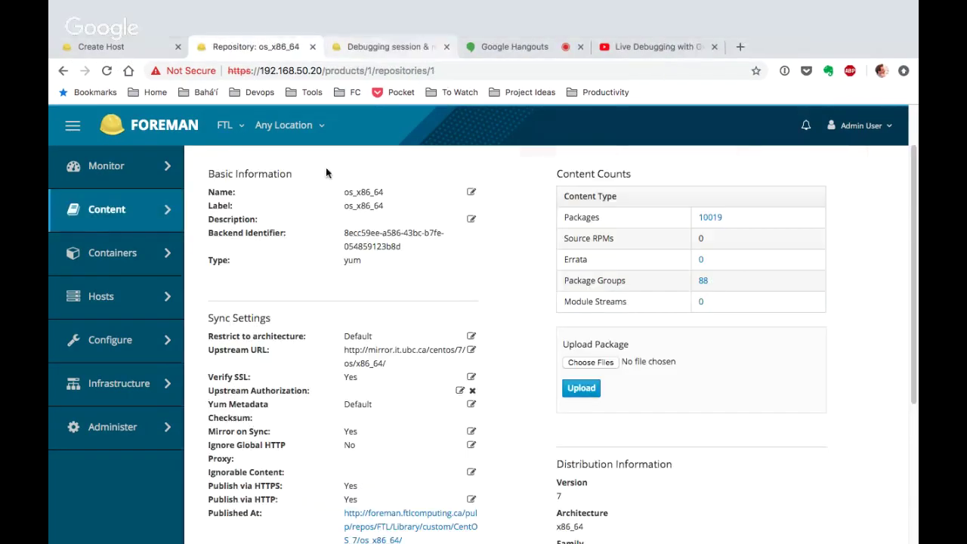
{"action": "left_click", "coordinate": [162, 17]}
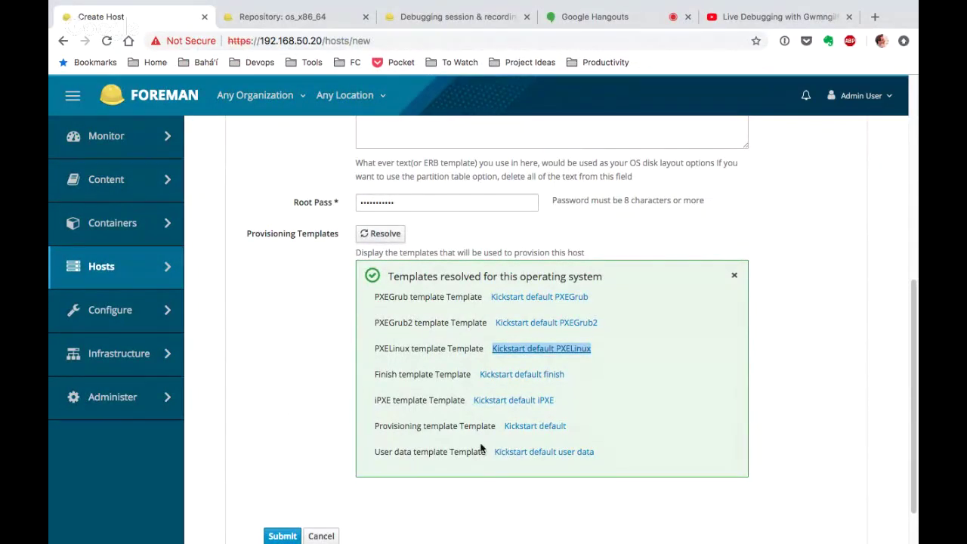
Step: Open the Kickstart default template and read its parameters such as lang, selinux-mode, ntp-server
{"action": "left_click", "coordinate": [533, 426]}
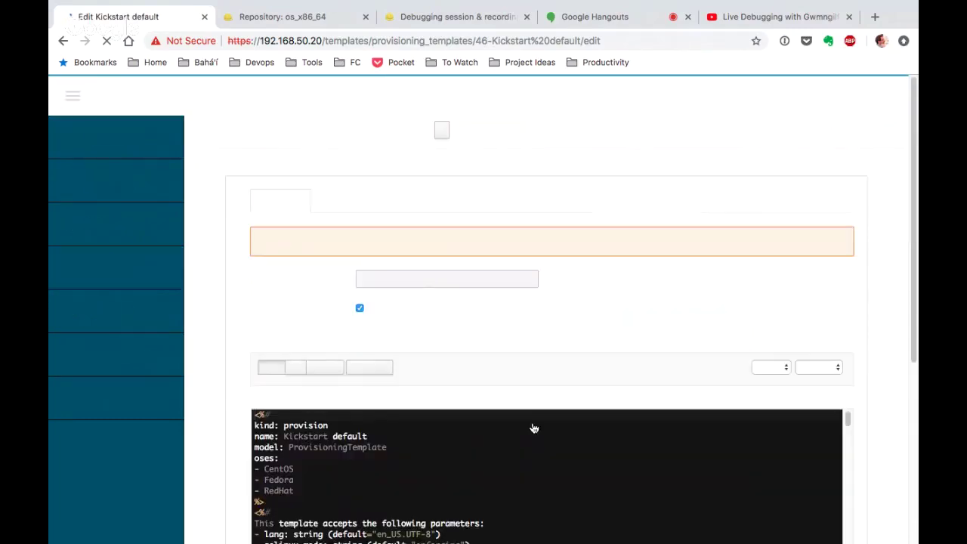
{"action": "scroll", "coordinate": [228, 448], "scroll_direction": "down", "scroll_amount": 3}
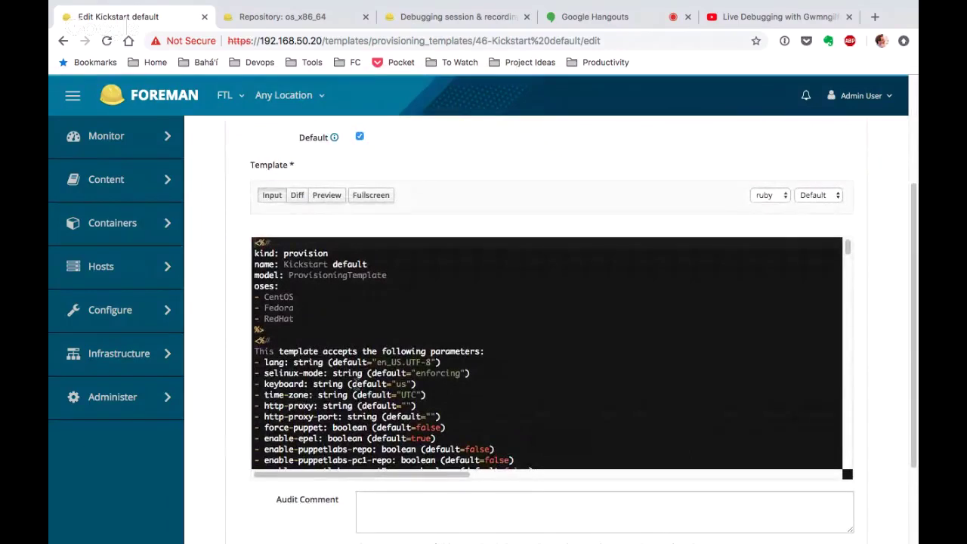
{"action": "scroll", "coordinate": [353, 382], "scroll_direction": "down", "scroll_amount": 1}
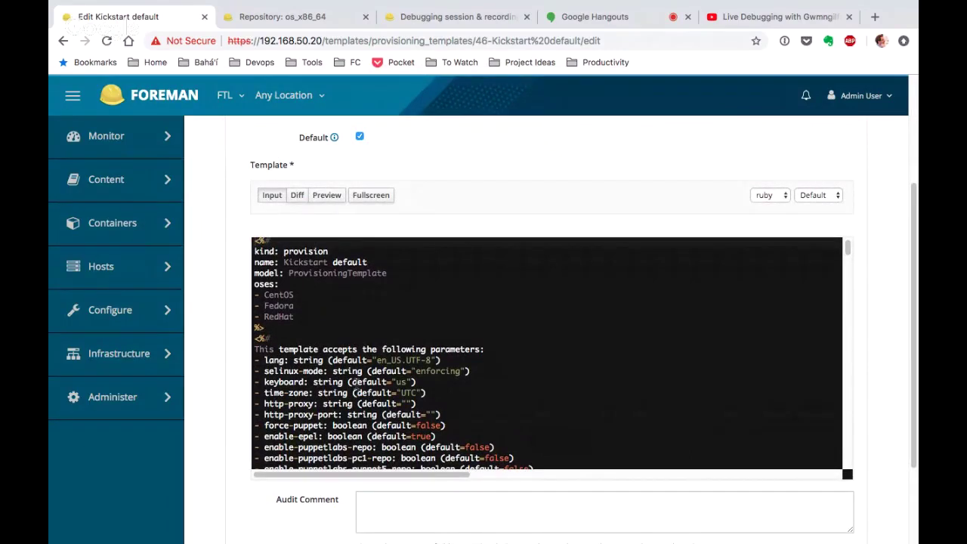
{"action": "scroll", "coordinate": [353, 381], "scroll_direction": "down", "scroll_amount": 3}
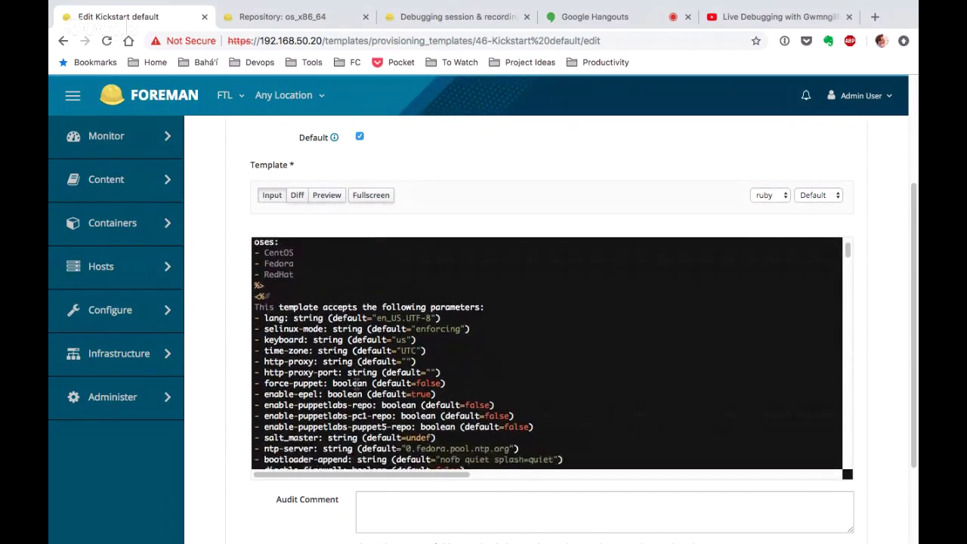
{"action": "scroll", "coordinate": [354, 384], "scroll_direction": "up", "scroll_amount": 1}
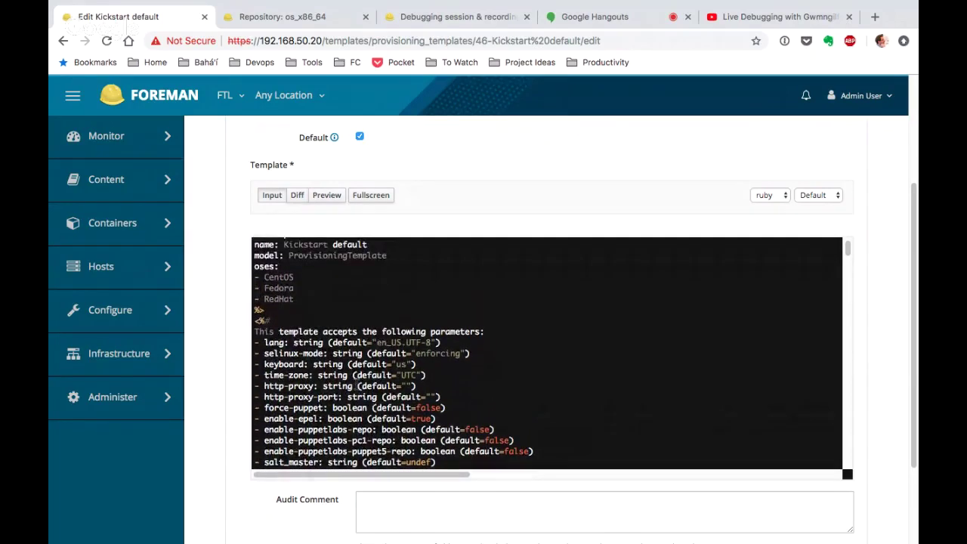
{"action": "scroll", "coordinate": [354, 385], "scroll_direction": "up", "scroll_amount": 2}
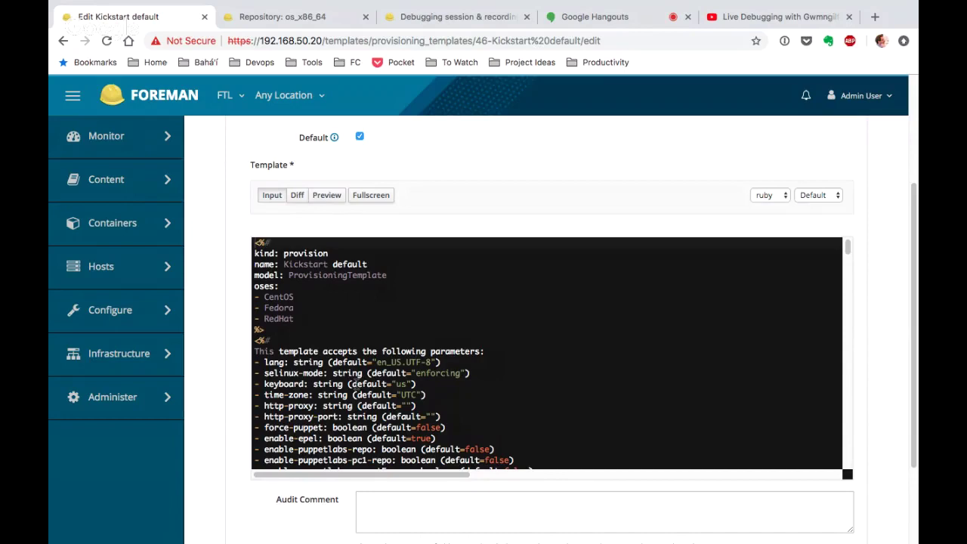
{"action": "scroll", "coordinate": [352, 383], "scroll_direction": "down", "scroll_amount": 2}
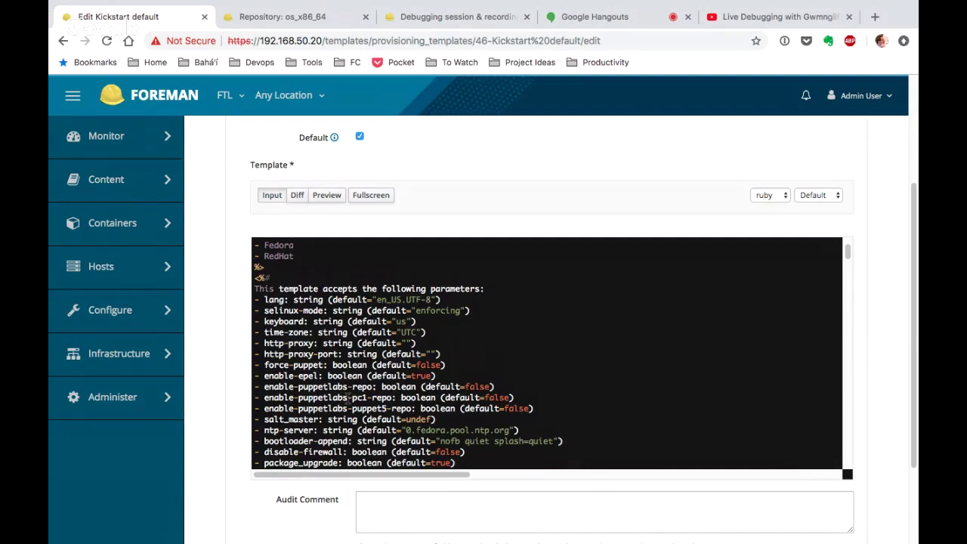
{"action": "scroll", "coordinate": [349, 396], "scroll_direction": "down", "scroll_amount": 5}
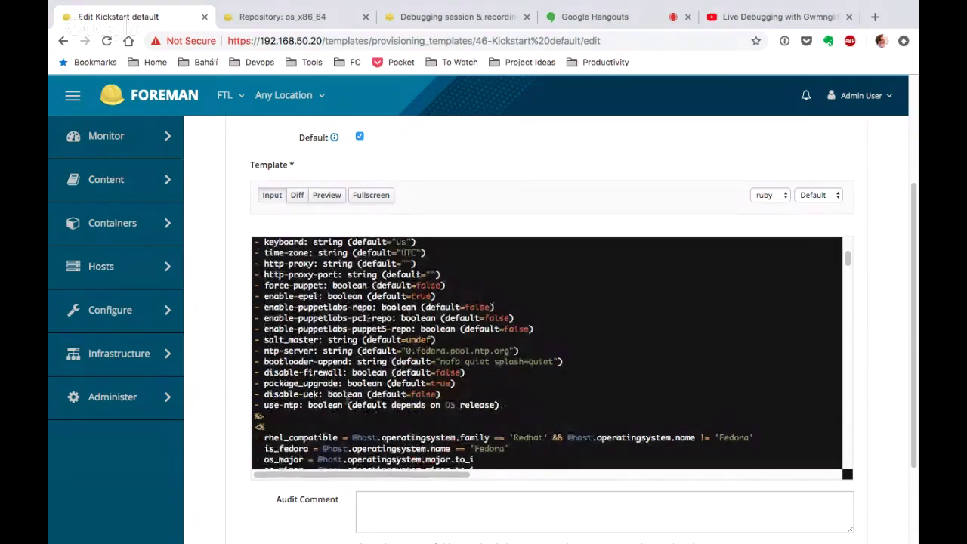
Step: Go back to the Create Host page, glancing at the os_x86_64 repository tab
{"action": "left_click", "coordinate": [64, 42]}
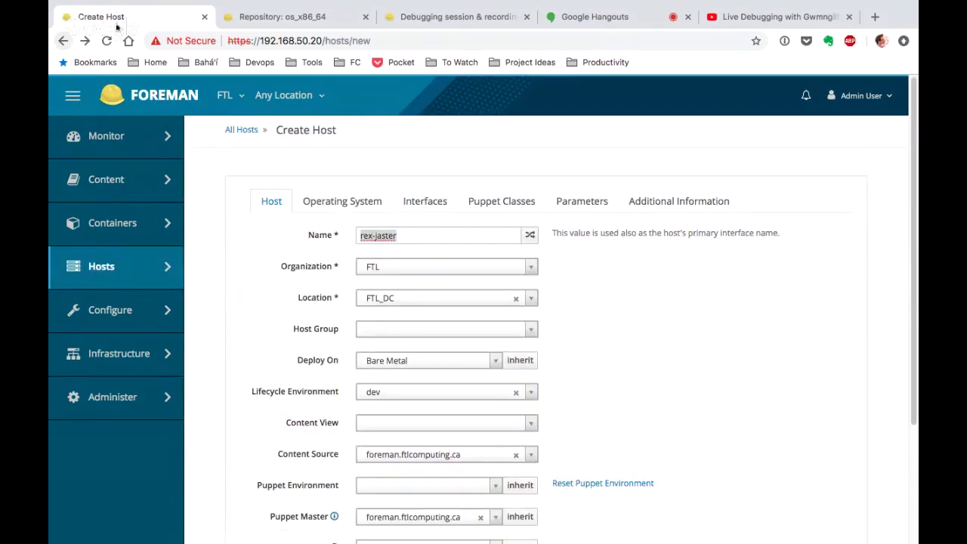
{"action": "left_click", "coordinate": [269, 19]}
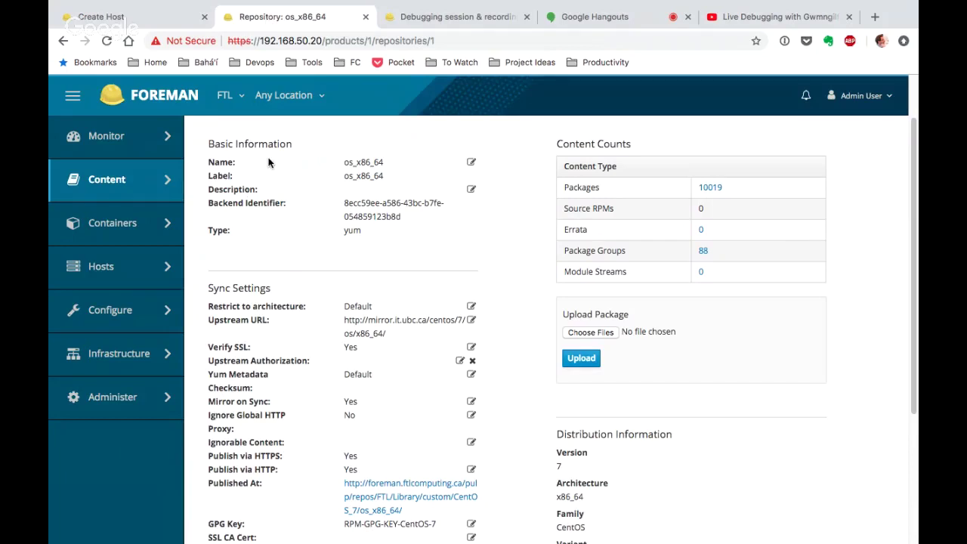
{"action": "left_click", "coordinate": [117, 11]}
Step: Check the host's Operating system dropdown, which offers nothing for x86_64
{"action": "left_click", "coordinate": [340, 205]}
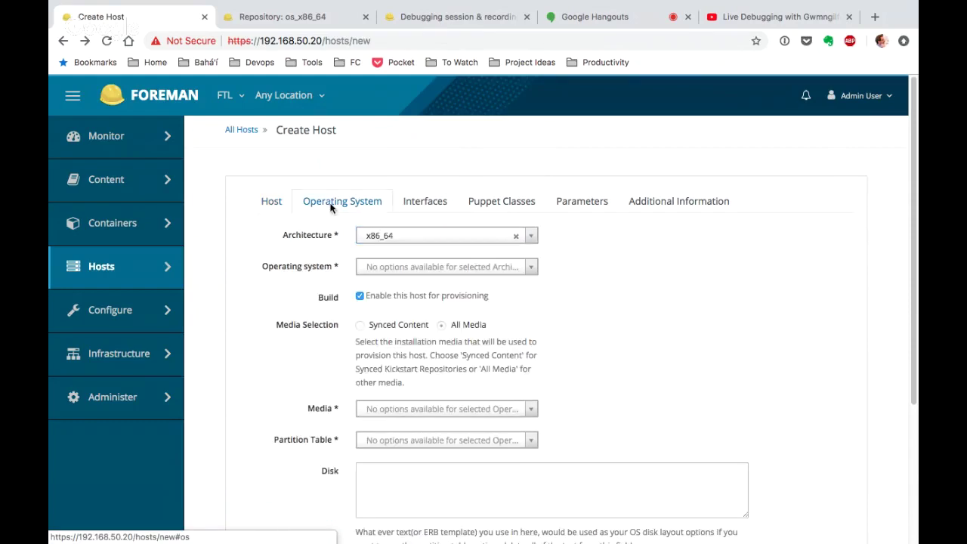
{"action": "left_click", "coordinate": [361, 325]}
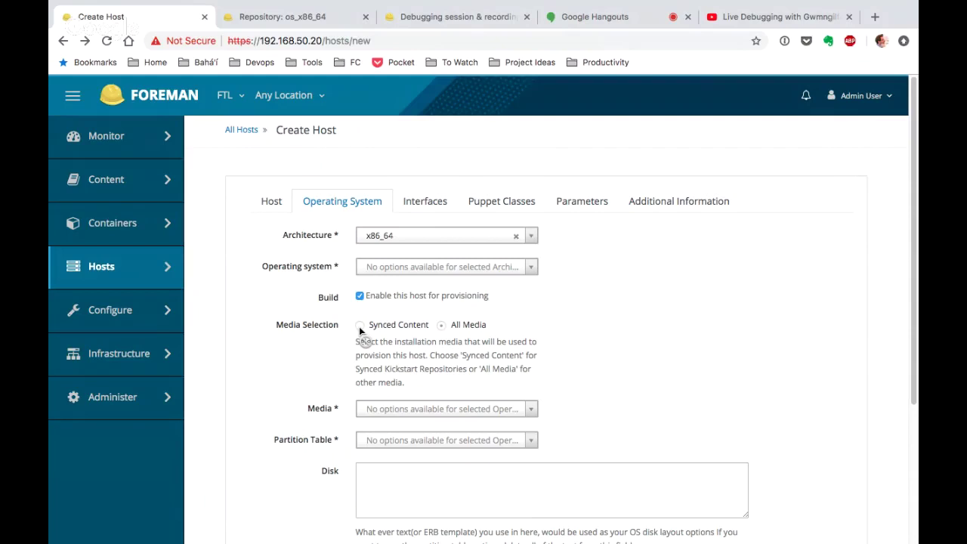
{"action": "left_click", "coordinate": [400, 269]}
{"action": "left_click", "coordinate": [401, 270]}
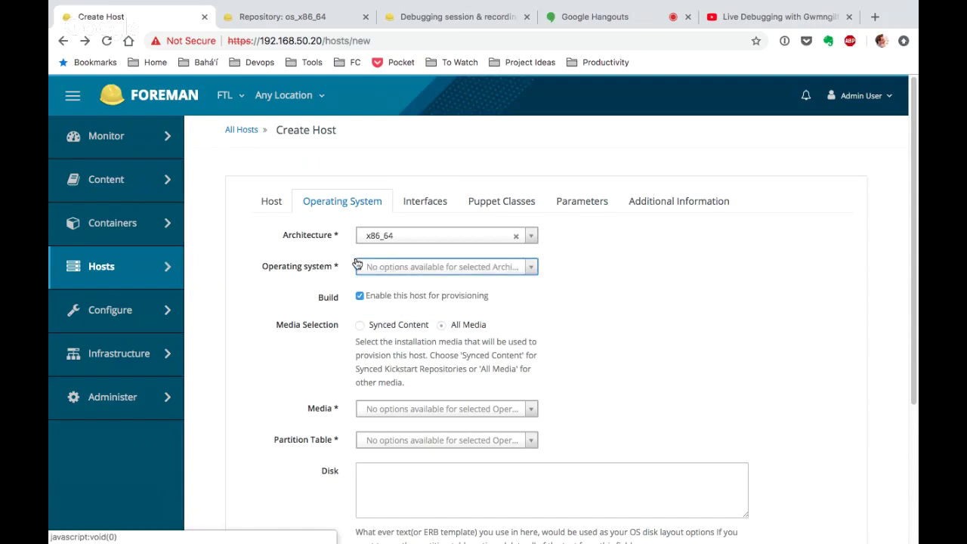
Step: Switch to Any Organization and set the host's architecture to x86_64
{"action": "left_click", "coordinate": [226, 96]}
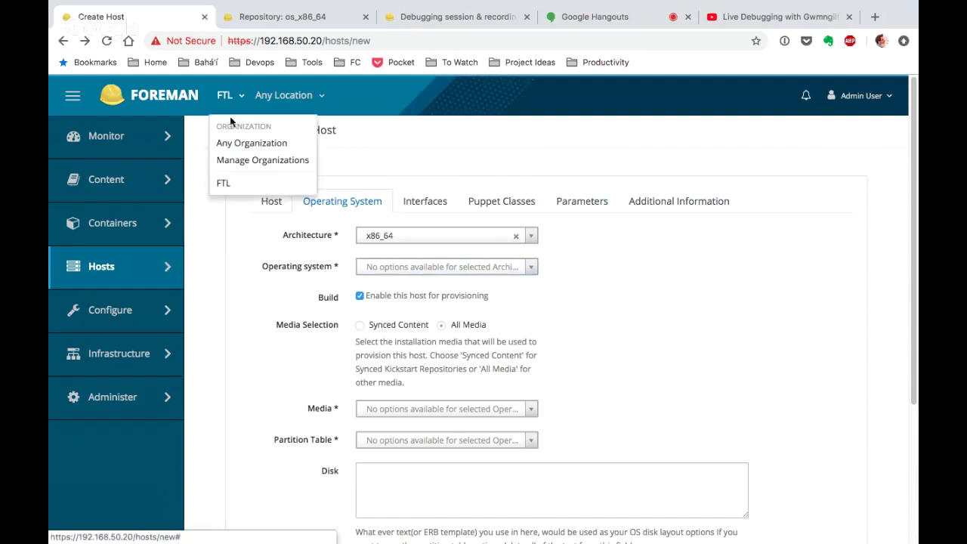
{"action": "left_click", "coordinate": [230, 145]}
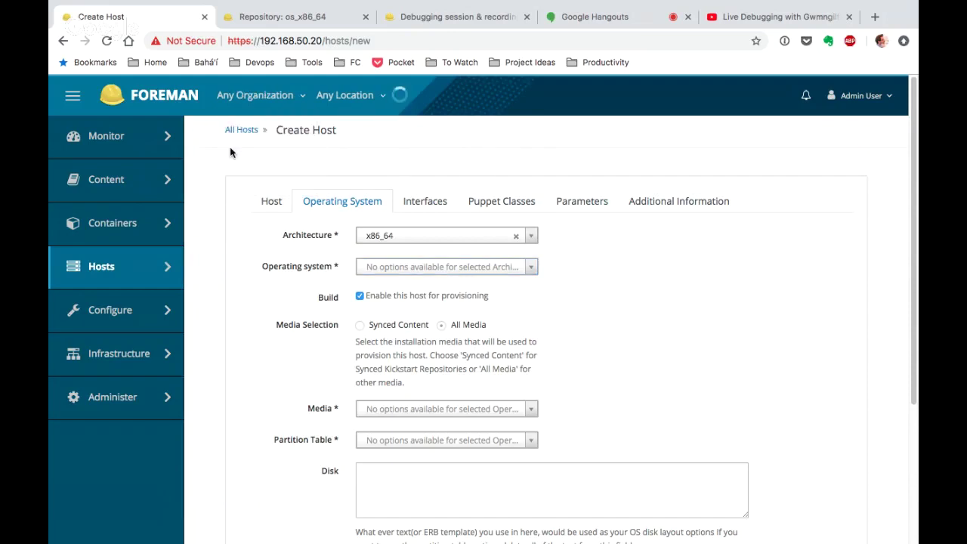
{"action": "left_click", "coordinate": [331, 203]}
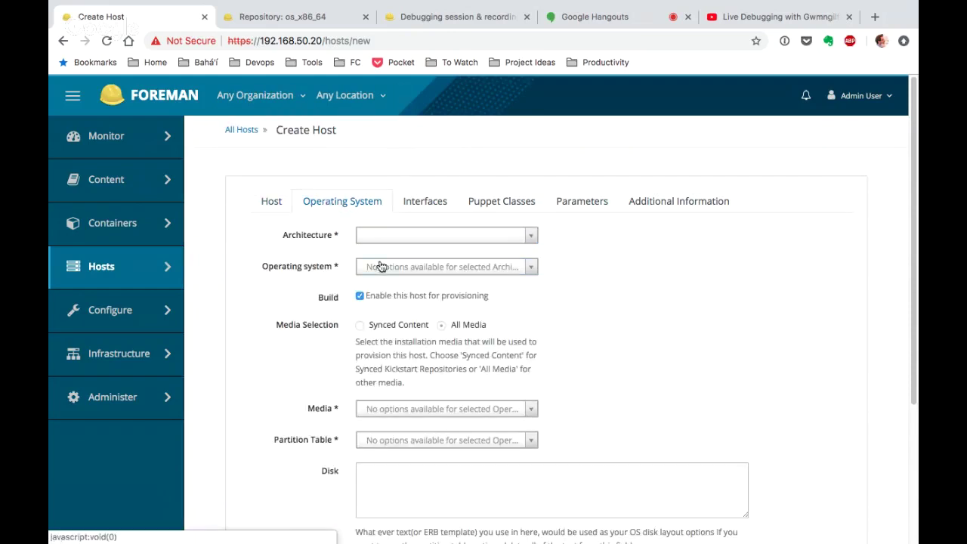
{"action": "left_click", "coordinate": [374, 237]}
{"action": "left_click", "coordinate": [377, 293]}
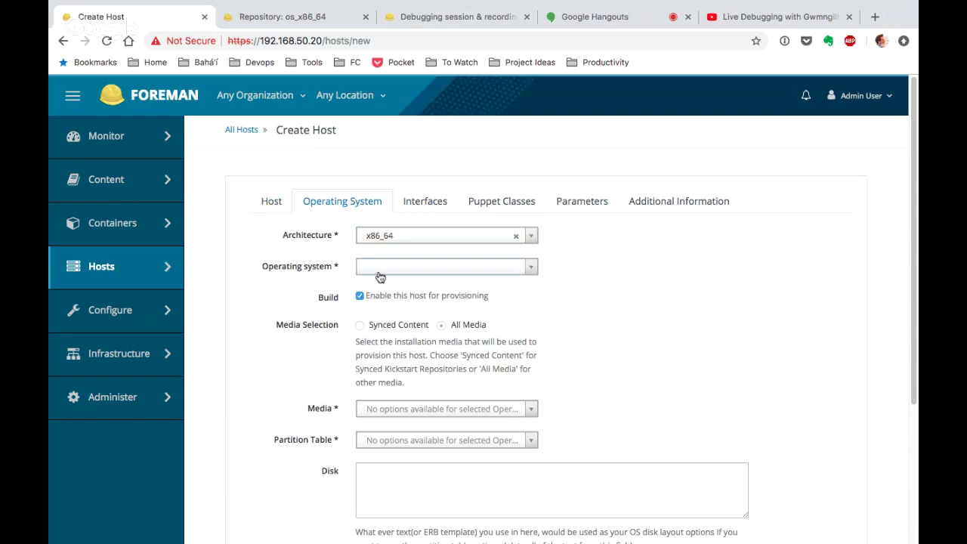
Step: Set the operating system to CentOS 7 instead of 7.6.1810, then revisit the os_x86_64 repository
{"action": "left_click", "coordinate": [379, 270]}
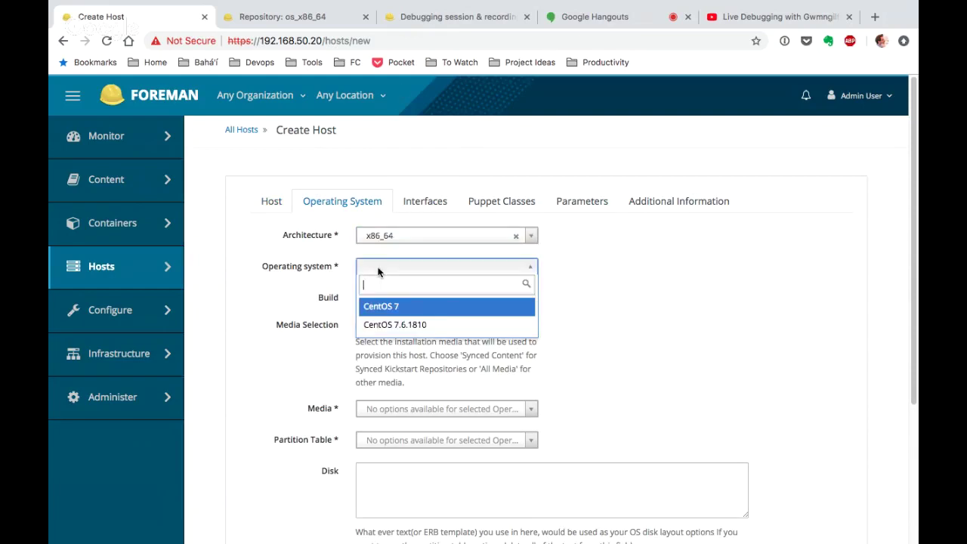
{"action": "left_click", "coordinate": [370, 325]}
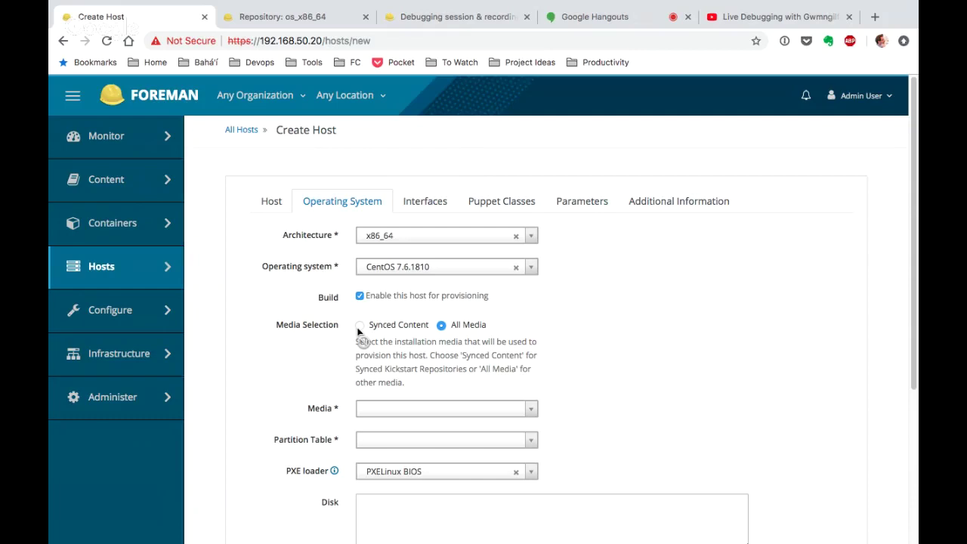
{"action": "left_click", "coordinate": [370, 272]}
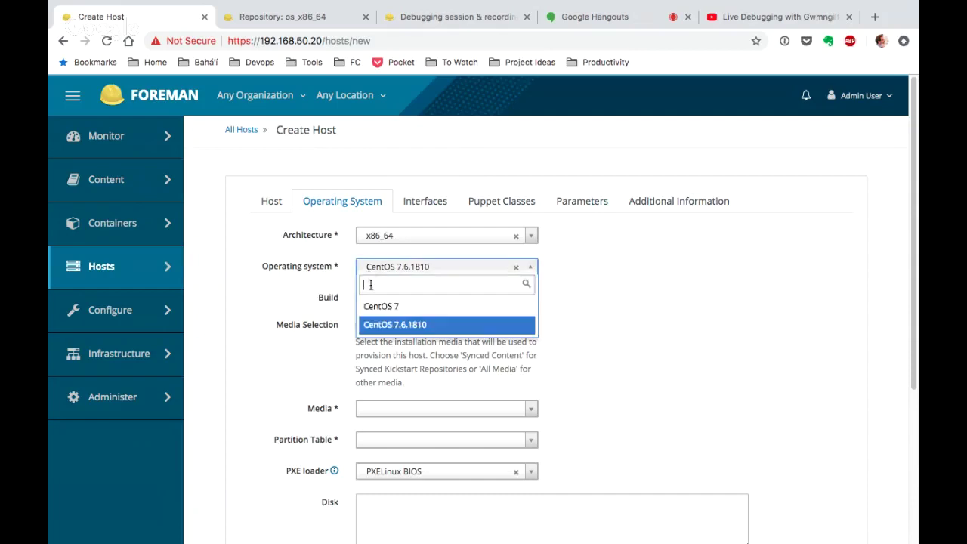
{"action": "left_click", "coordinate": [372, 306]}
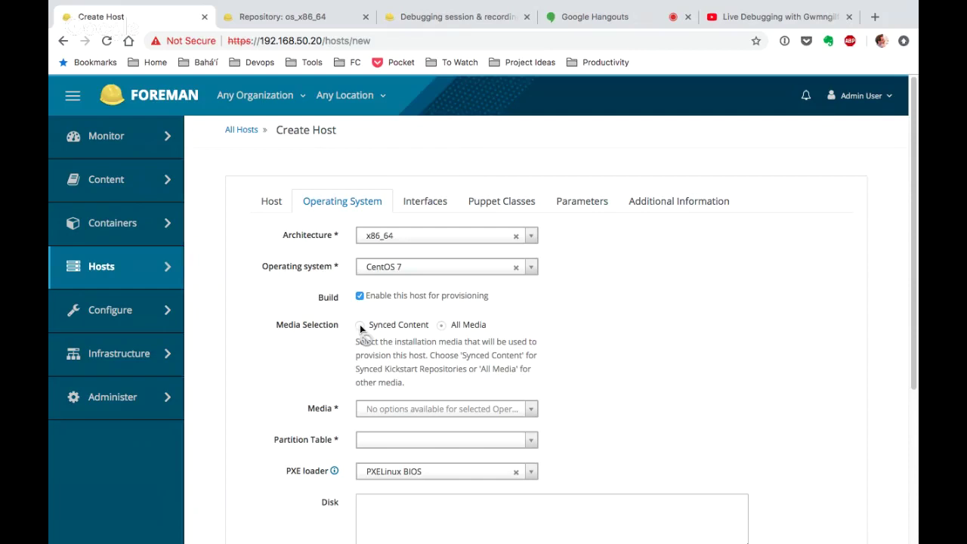
{"action": "left_click", "coordinate": [286, 16]}
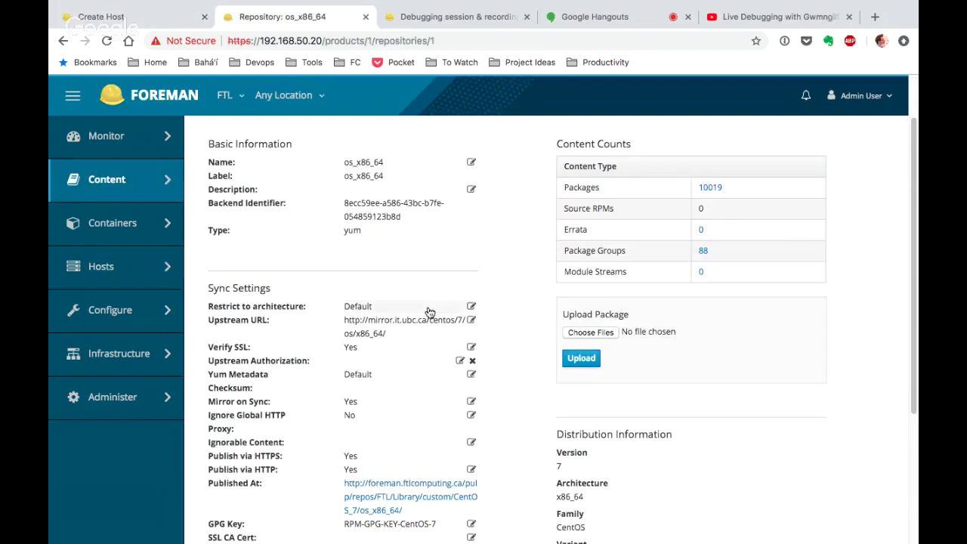
Step: Open the CentOS 7 product's os_x86_64 repository and confirm its Bootable value is true
{"action": "scroll", "coordinate": [428, 311], "scroll_direction": "up", "scroll_amount": 2}
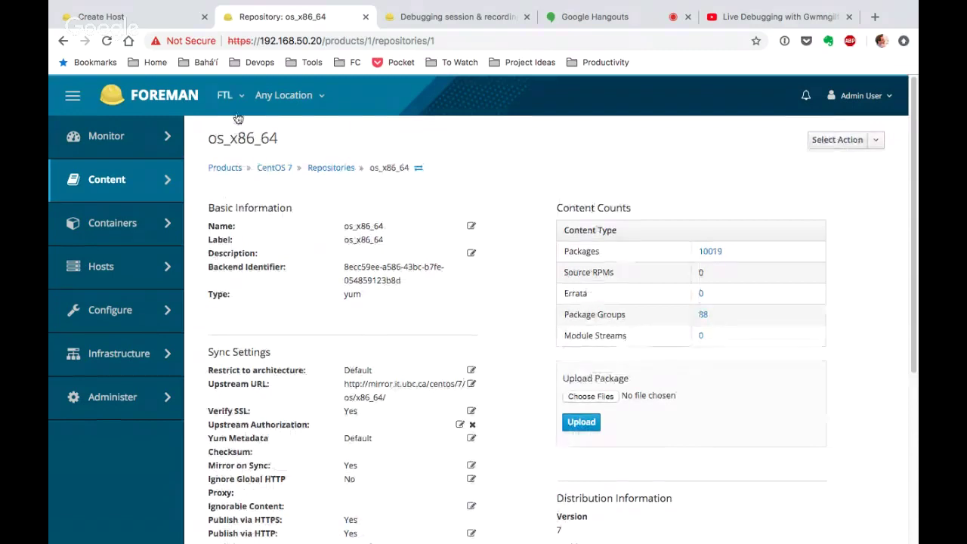
{"action": "mouse_move", "coordinate": [121, 179]}
{"action": "left_click", "coordinate": [210, 219]}
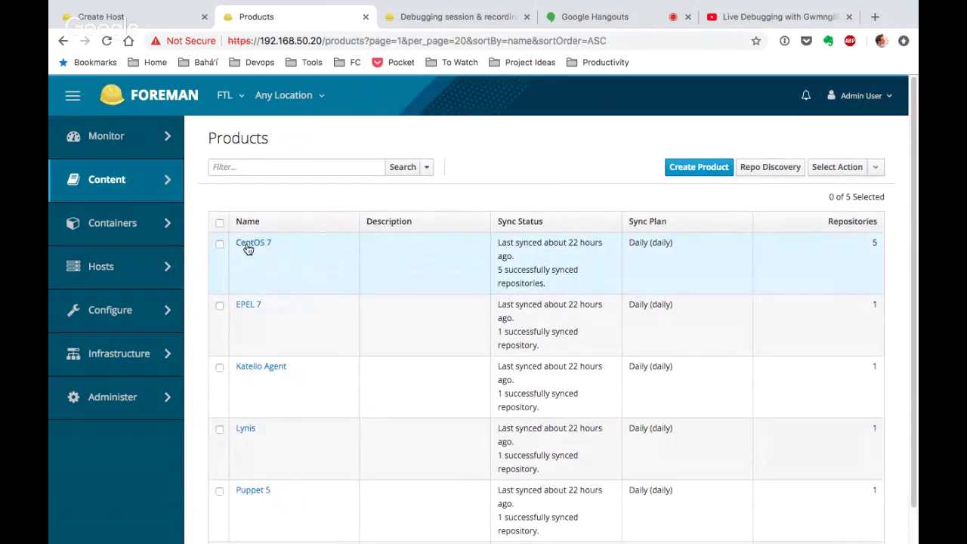
{"action": "left_click", "coordinate": [247, 249]}
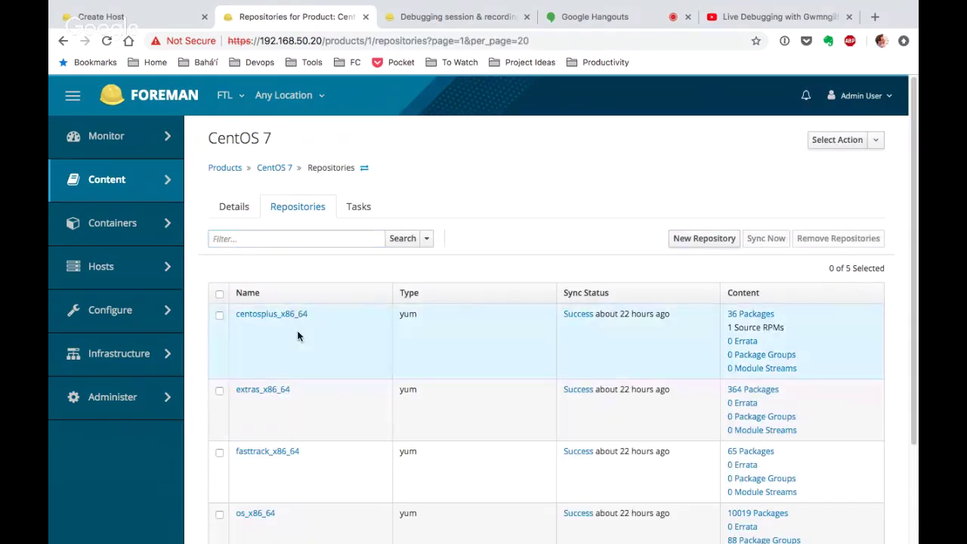
{"action": "scroll", "coordinate": [297, 333], "scroll_direction": "down", "scroll_amount": 3}
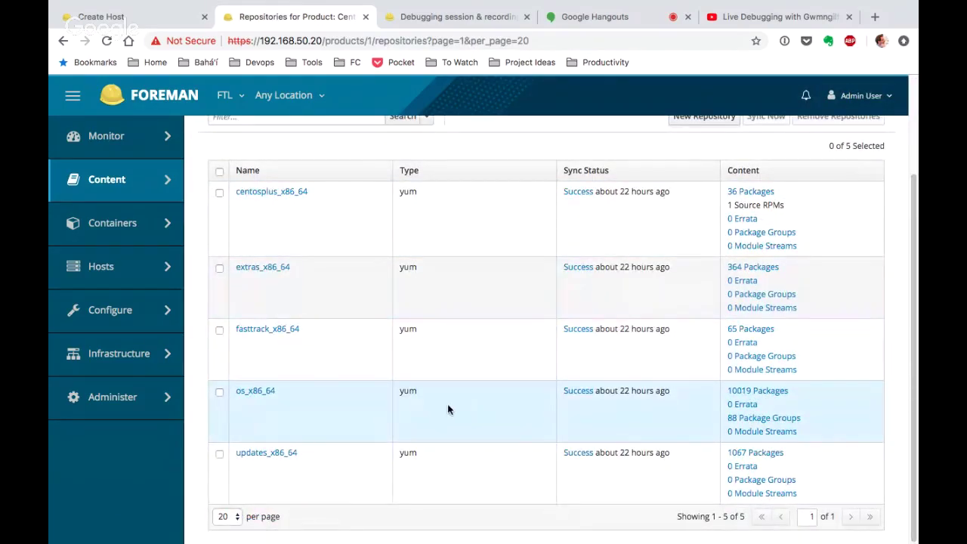
{"action": "left_click", "coordinate": [265, 395]}
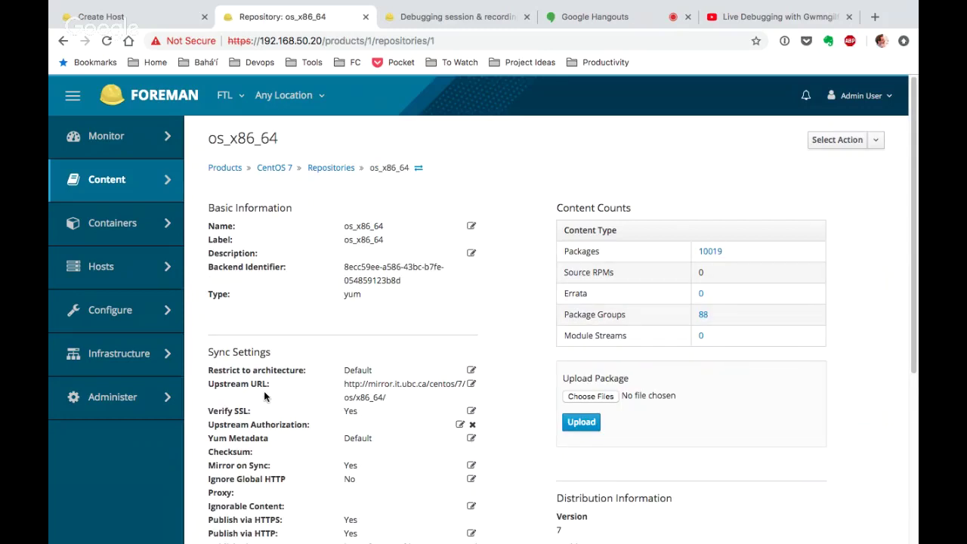
{"action": "scroll", "coordinate": [264, 391], "scroll_direction": "down", "scroll_amount": 5}
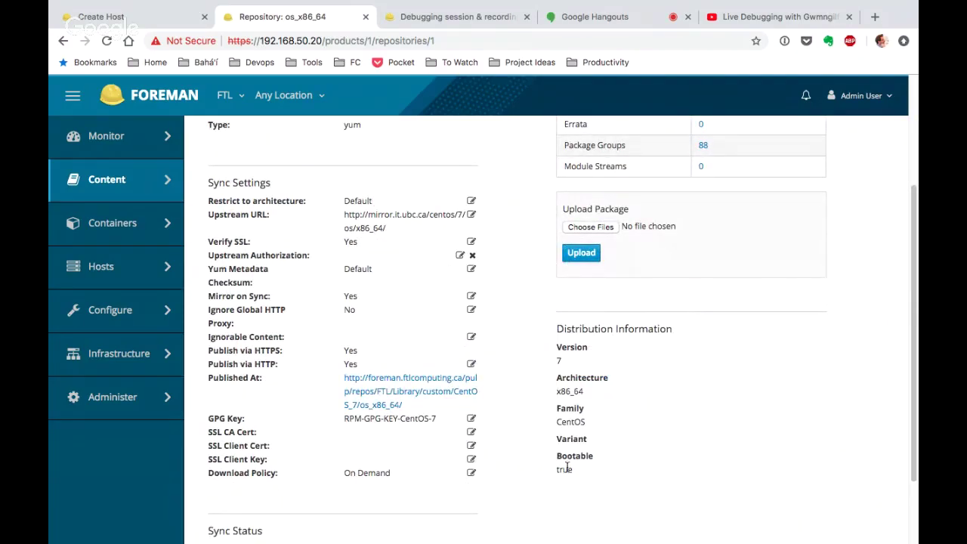
{"action": "left_click_drag", "start_coordinate": [553, 474], "coordinate": [582, 477]}
Step: On the Create Host form, choose lifecycle environment dev, content view FTL CentOS 7 and content source foreman.ftlcomputing.ca
{"action": "left_click", "coordinate": [174, 16]}
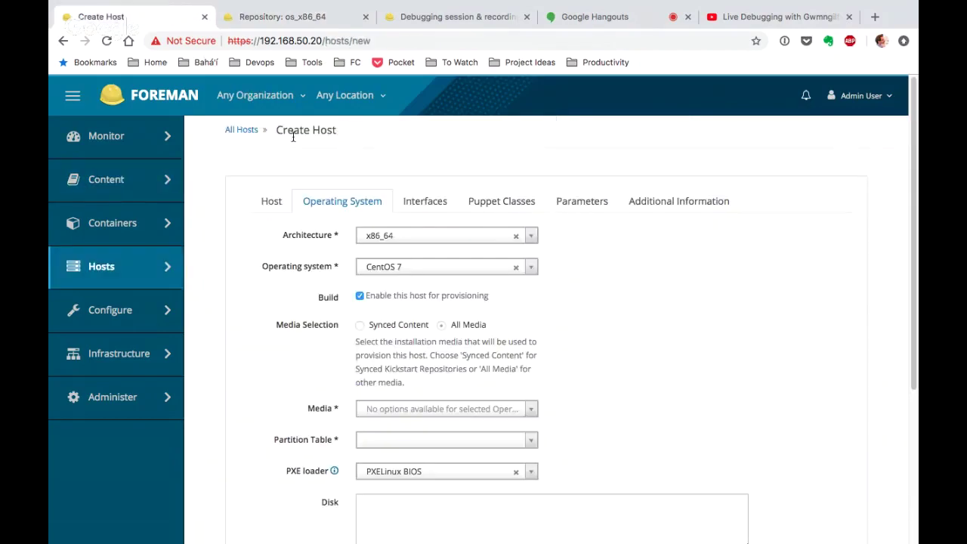
{"action": "left_click", "coordinate": [268, 201]}
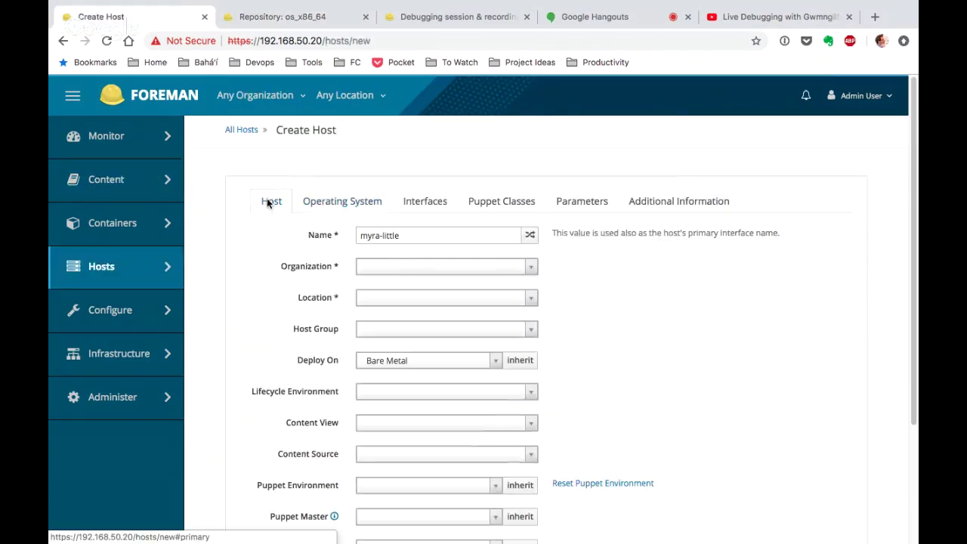
{"action": "left_click", "coordinate": [379, 391]}
{"action": "left_click", "coordinate": [383, 451]}
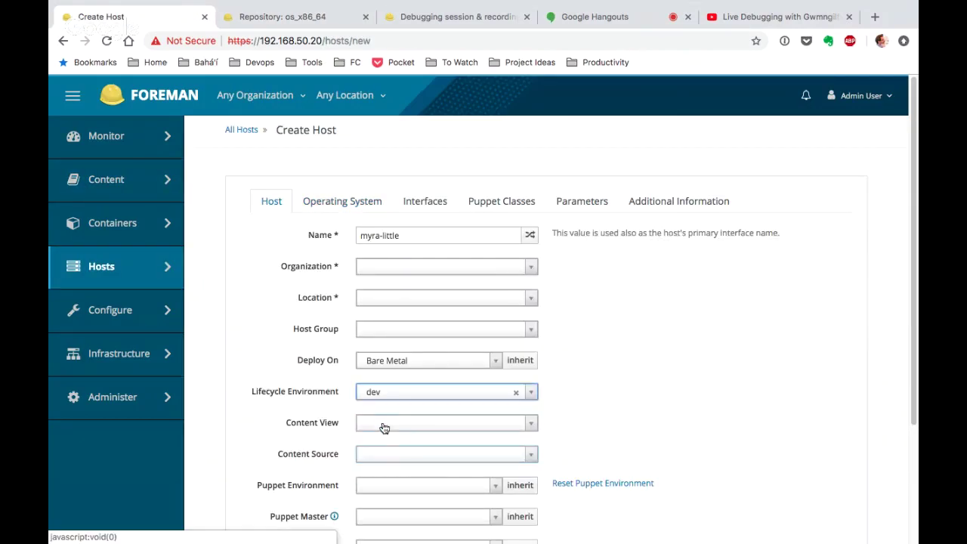
{"action": "left_click", "coordinate": [384, 425]}
{"action": "left_click", "coordinate": [385, 462]}
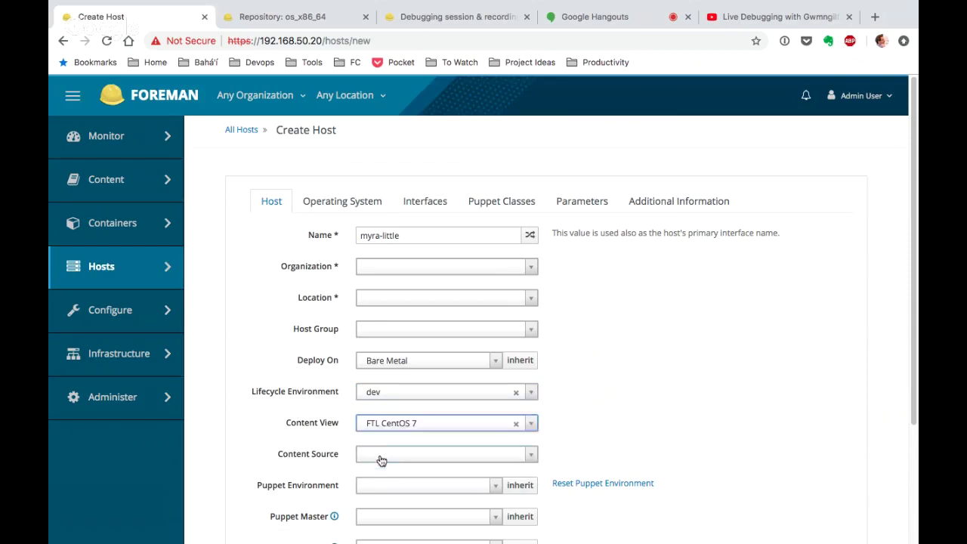
{"action": "left_click", "coordinate": [383, 453]}
{"action": "left_click", "coordinate": [383, 500]}
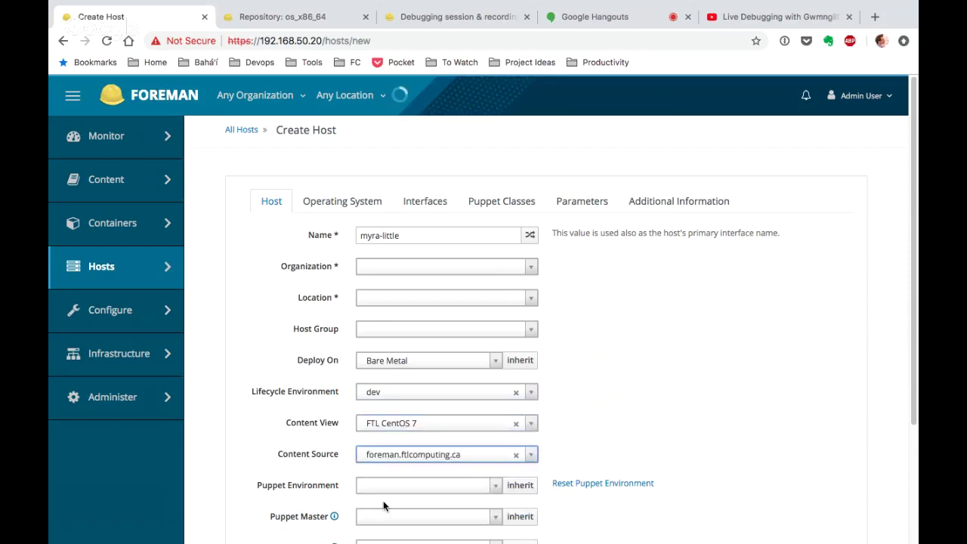
Step: Reselect organization FTL and location FTL_DC, then reapply dev, FTL CentOS 7 and foreman.ftlcomputing.ca
{"action": "scroll", "coordinate": [384, 501], "scroll_direction": "down", "scroll_amount": 1}
{"action": "left_click", "coordinate": [369, 232]}
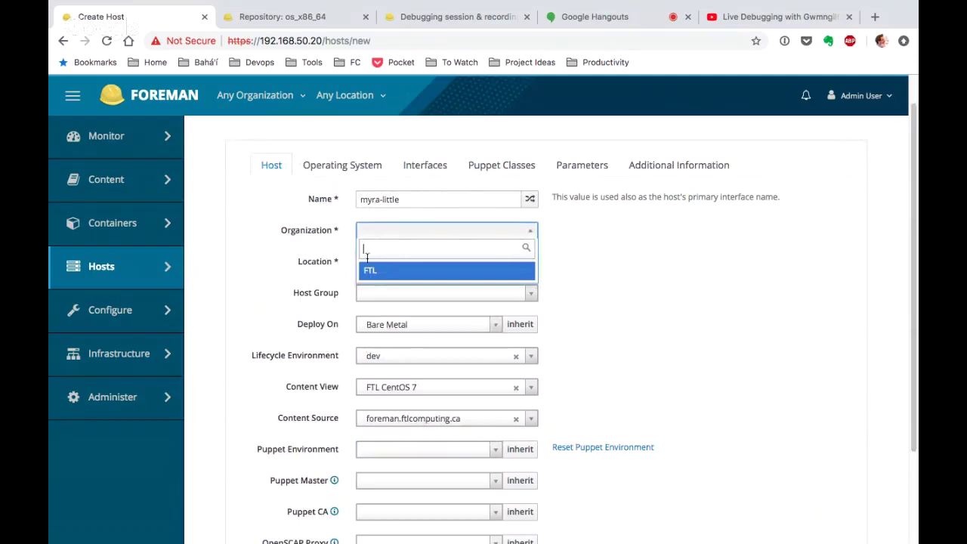
{"action": "left_click", "coordinate": [368, 271]}
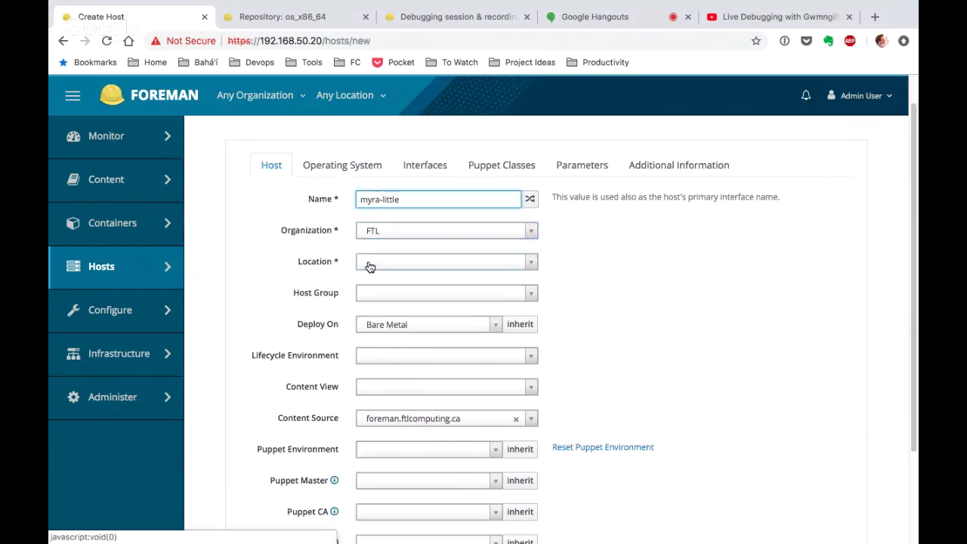
{"action": "left_click", "coordinate": [370, 265]}
{"action": "left_click", "coordinate": [373, 306]}
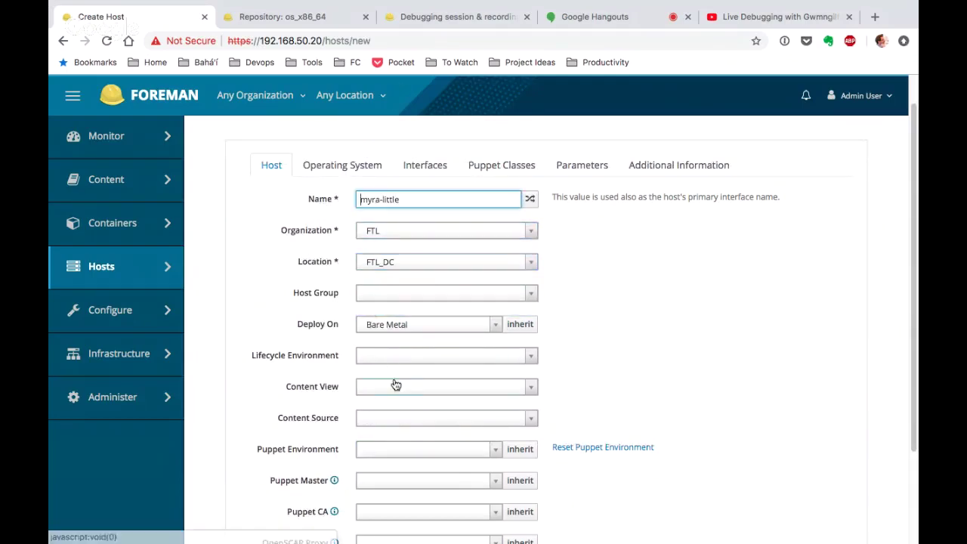
{"action": "left_click", "coordinate": [381, 356]}
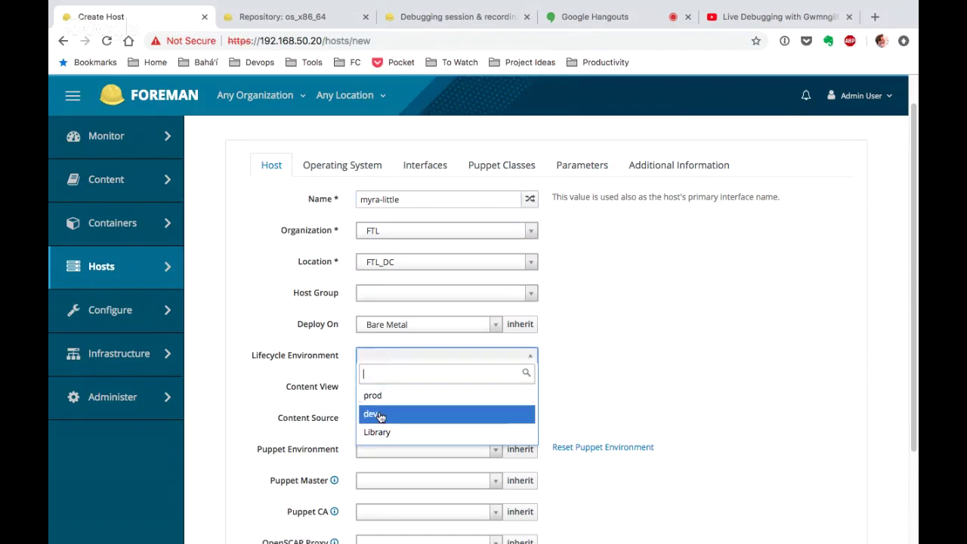
{"action": "left_click", "coordinate": [377, 413]}
{"action": "left_click", "coordinate": [378, 388]}
{"action": "left_click", "coordinate": [380, 431]}
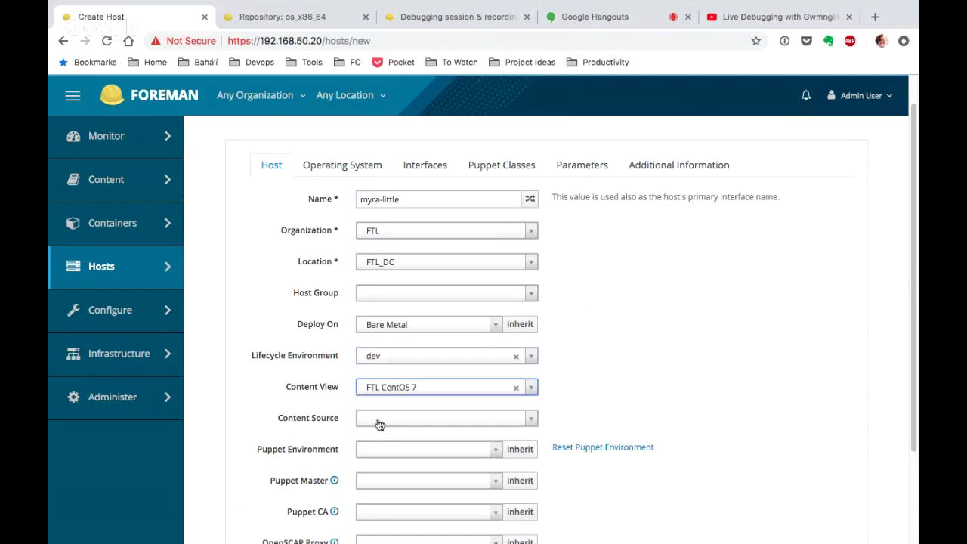
{"action": "left_click", "coordinate": [378, 419]}
{"action": "left_click", "coordinate": [378, 463]}
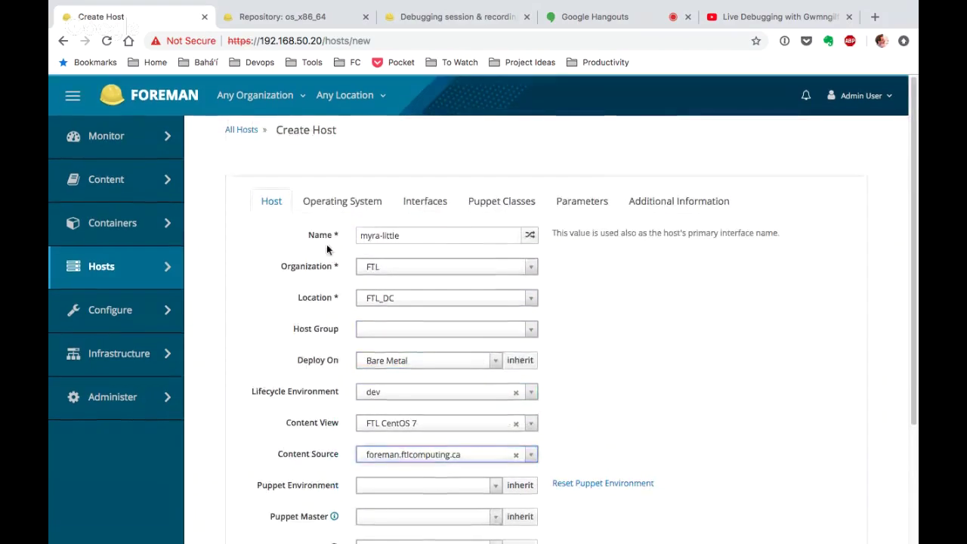
{"action": "left_click", "coordinate": [355, 205]}
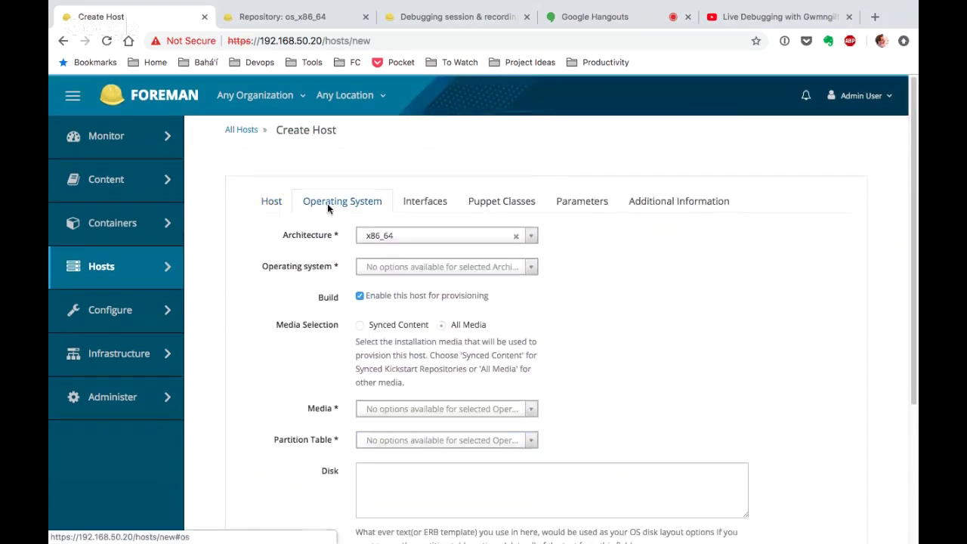
Step: Confirm the Operating system list is empty for x86_64, then go back to the Host tab
{"action": "left_click", "coordinate": [376, 266]}
{"action": "left_click", "coordinate": [376, 267]}
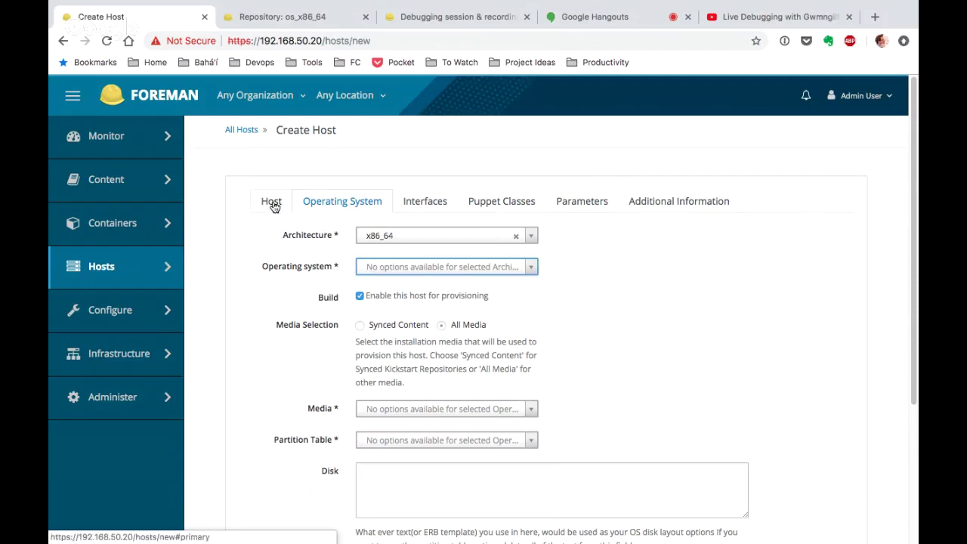
{"action": "left_click", "coordinate": [274, 205]}
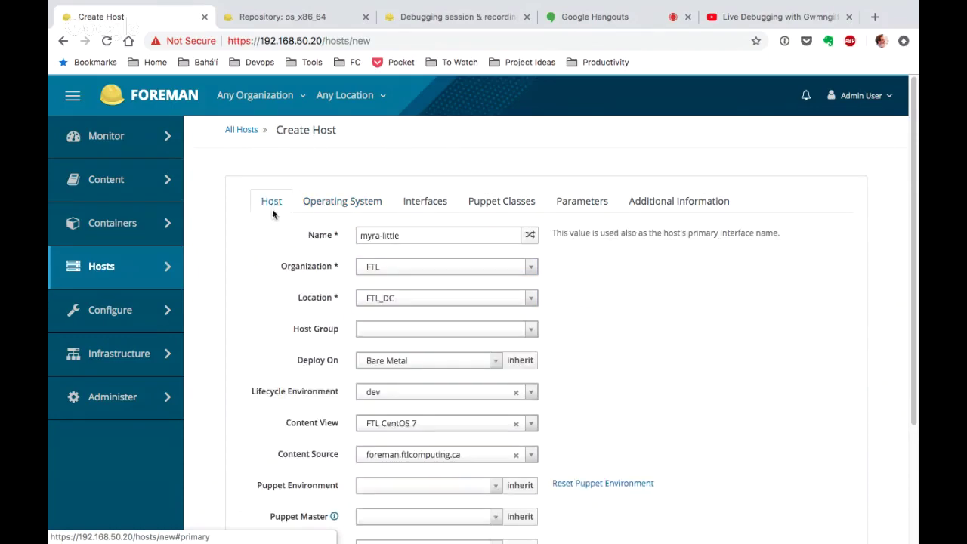
{"action": "scroll", "coordinate": [261, 274], "scroll_direction": "down", "scroll_amount": 2}
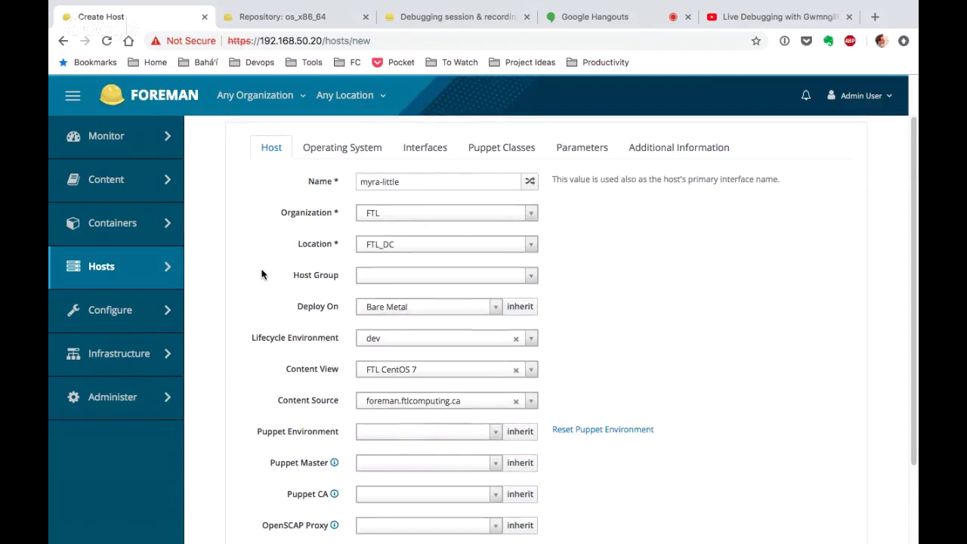
{"action": "scroll", "coordinate": [262, 274], "scroll_direction": "down", "scroll_amount": 1}
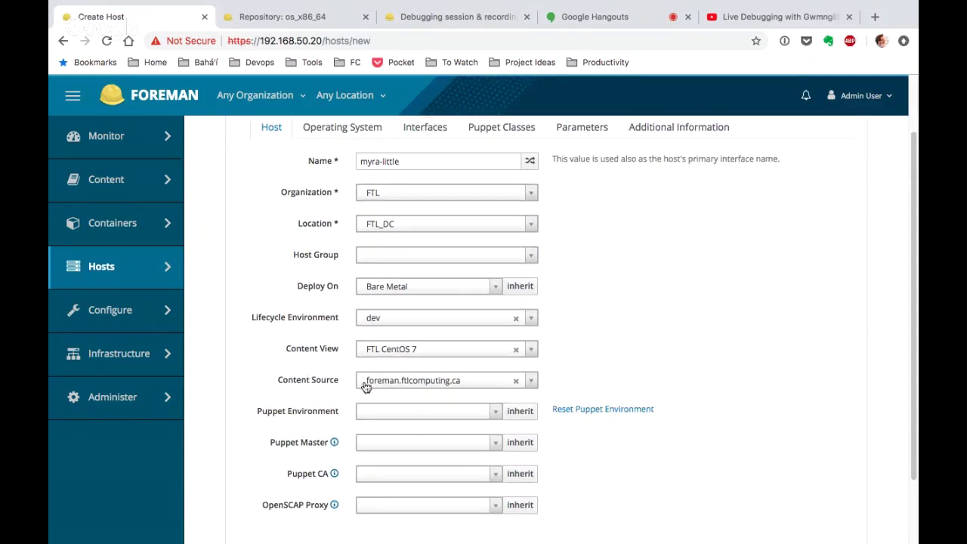
Step: Load Content > Products in the repository tab, then return to the Create Host tab
{"action": "left_click", "coordinate": [281, 16]}
{"action": "mouse_move", "coordinate": [151, 188]}
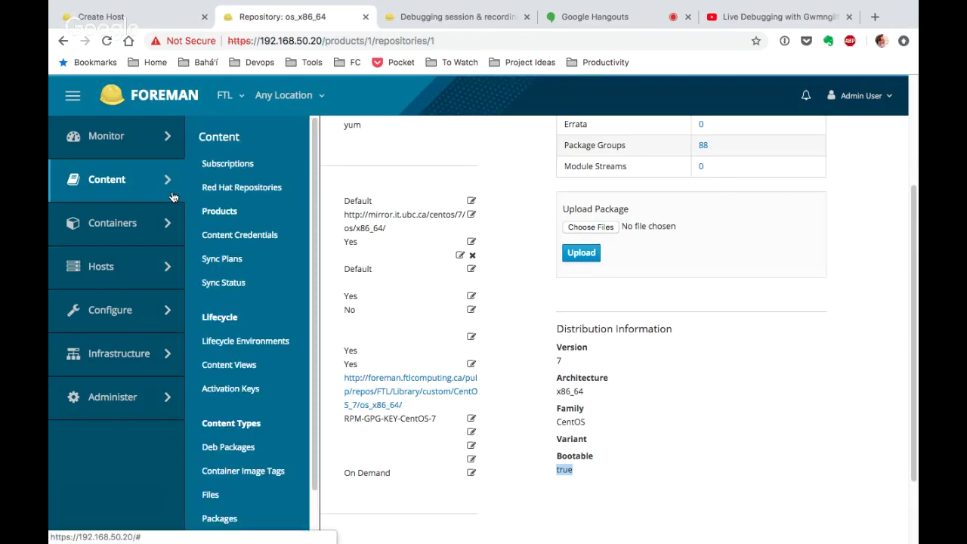
{"action": "left_click", "coordinate": [214, 216]}
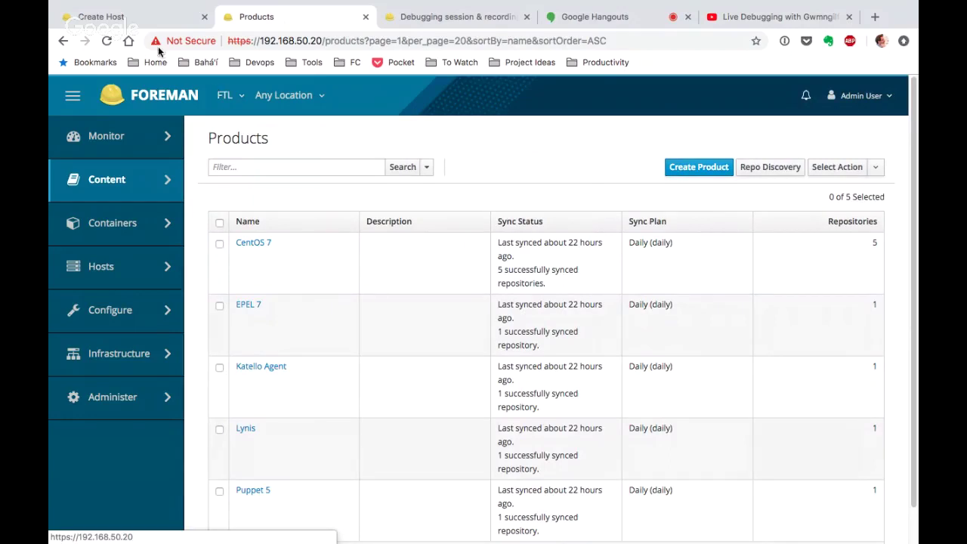
{"action": "left_click", "coordinate": [155, 16]}
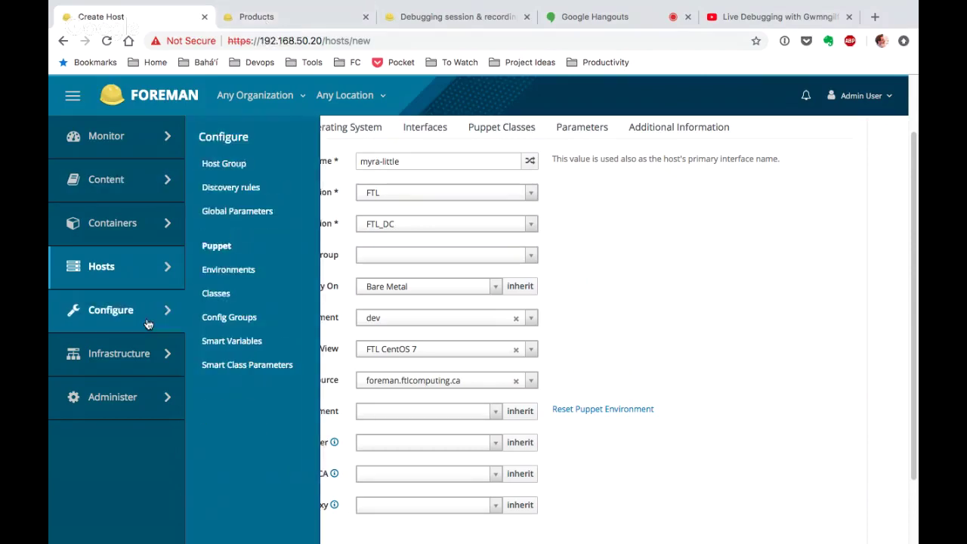
{"action": "mouse_move", "coordinate": [141, 356]}
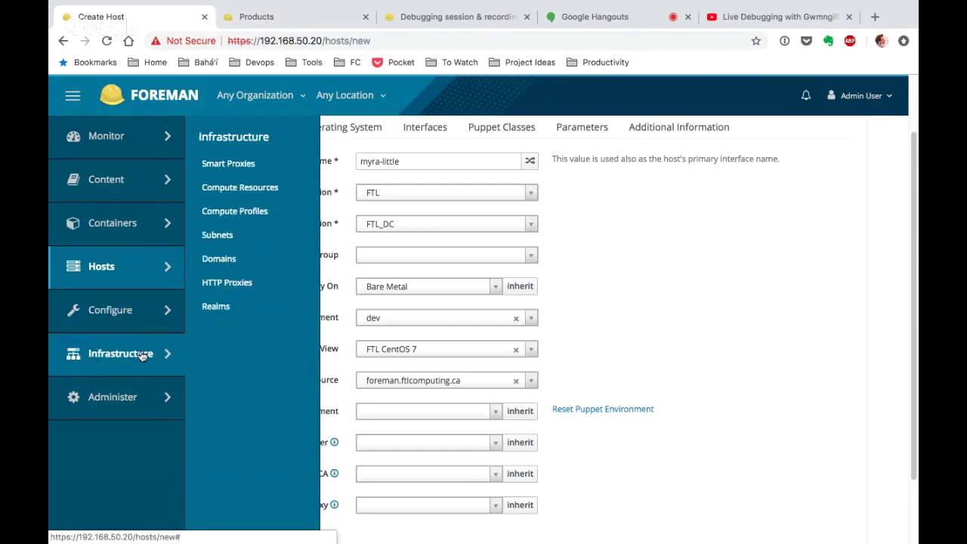
{"action": "mouse_move", "coordinate": [142, 312]}
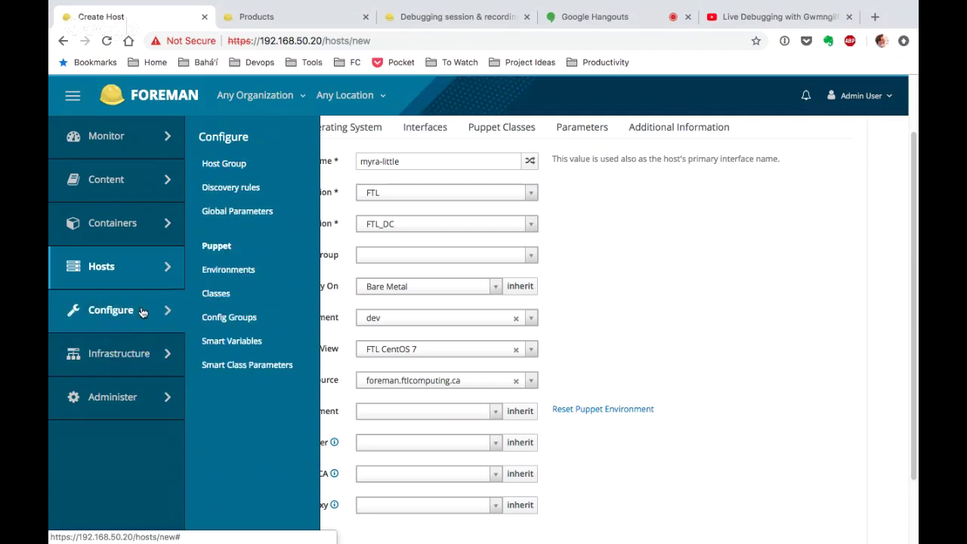
{"action": "mouse_move", "coordinate": [140, 277]}
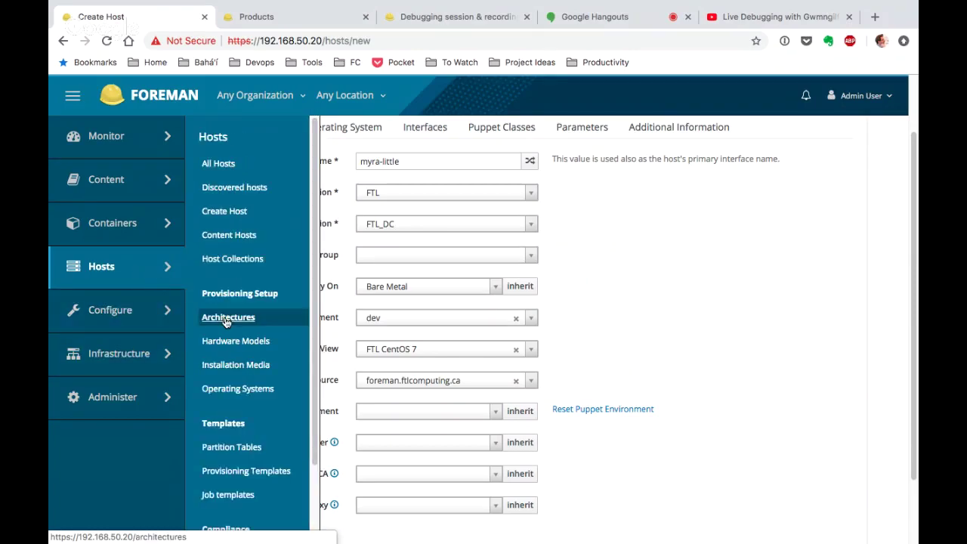
Step: Open the CentOS 7 entry under Hosts > Operating Systems, then go back twice to Create Host
{"action": "left_click", "coordinate": [222, 391]}
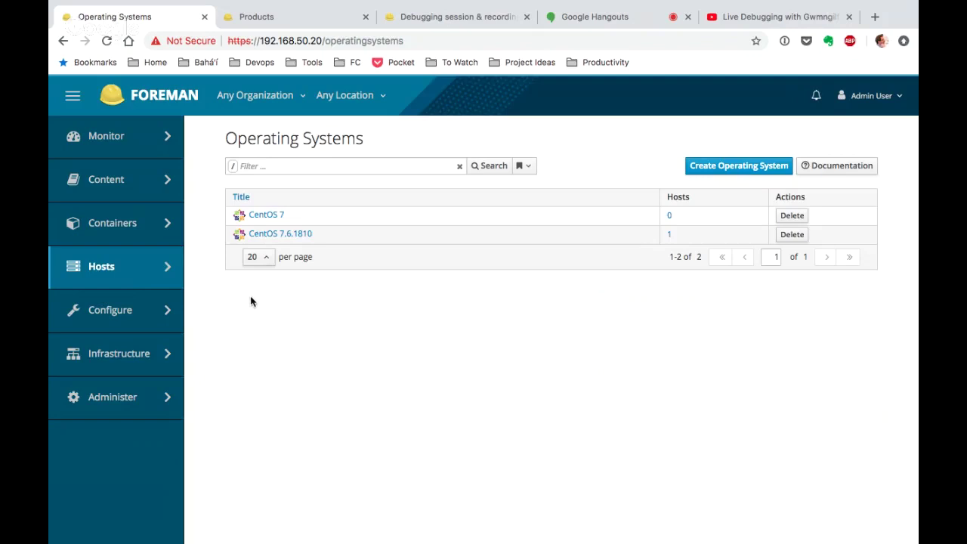
{"action": "left_click", "coordinate": [268, 216]}
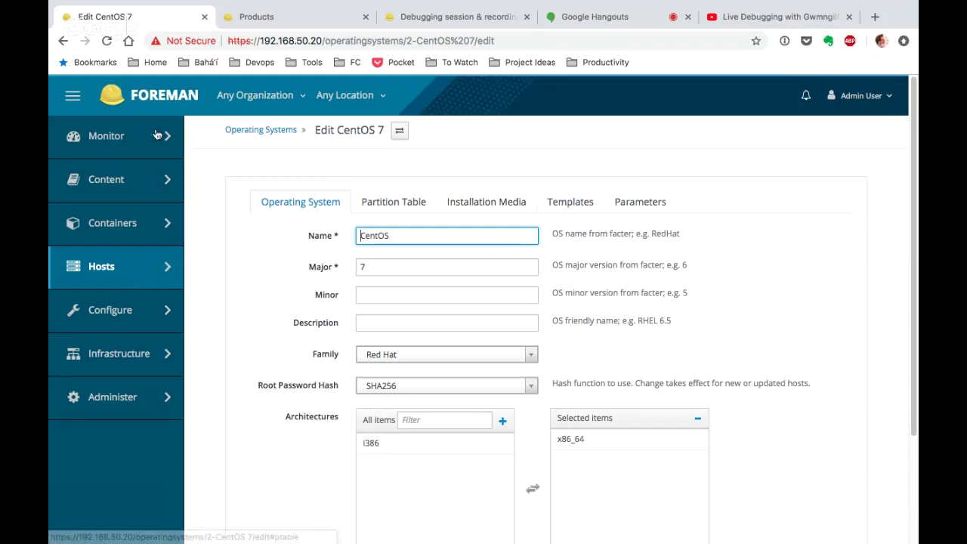
{"action": "left_click", "coordinate": [62, 42]}
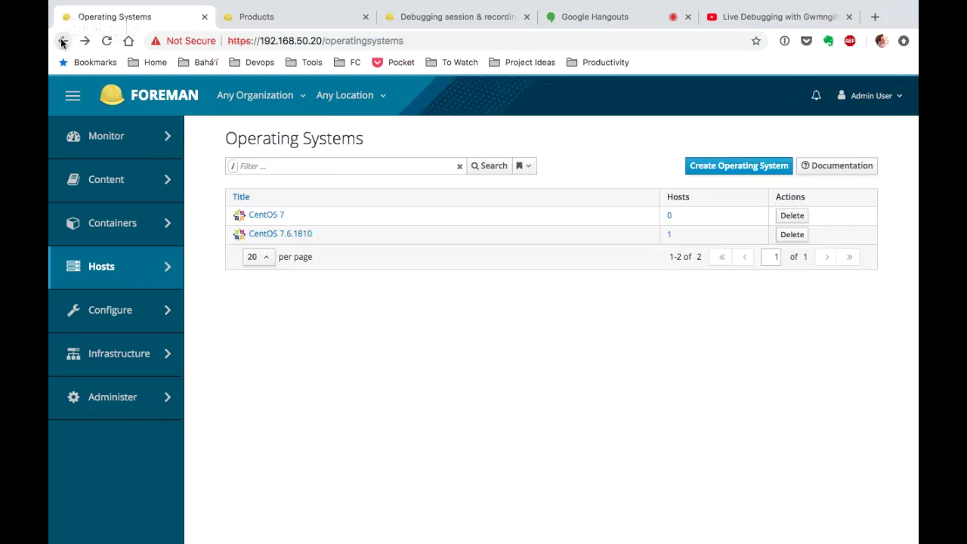
{"action": "left_click", "coordinate": [62, 42]}
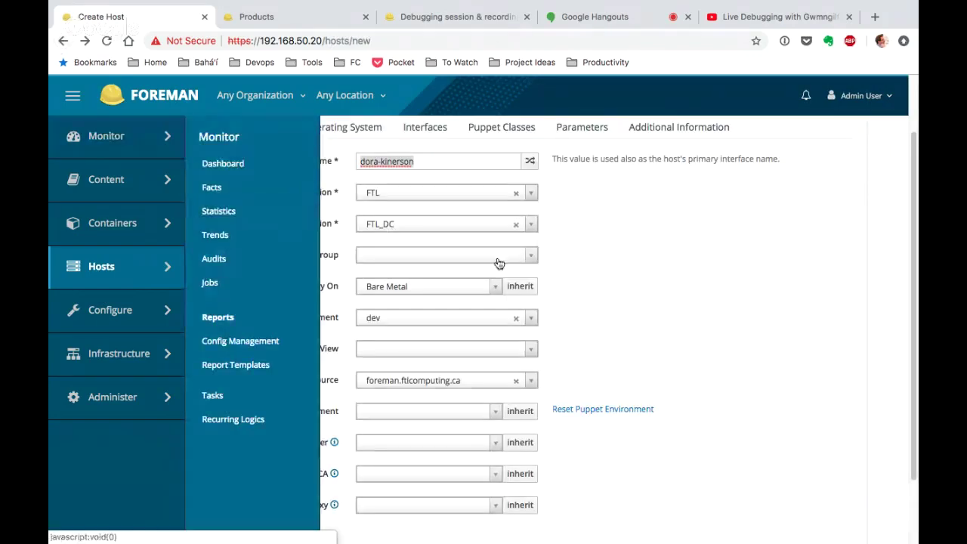
Step: Set the organization context to FTL and the host location to FTL_DC
{"action": "scroll", "coordinate": [623, 272], "scroll_direction": "up", "scroll_amount": 2}
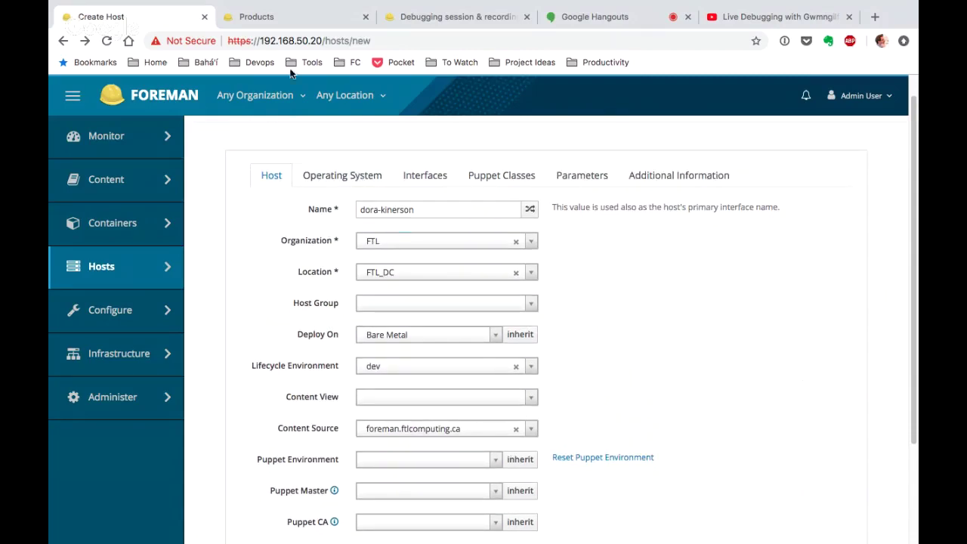
{"action": "left_click", "coordinate": [289, 101]}
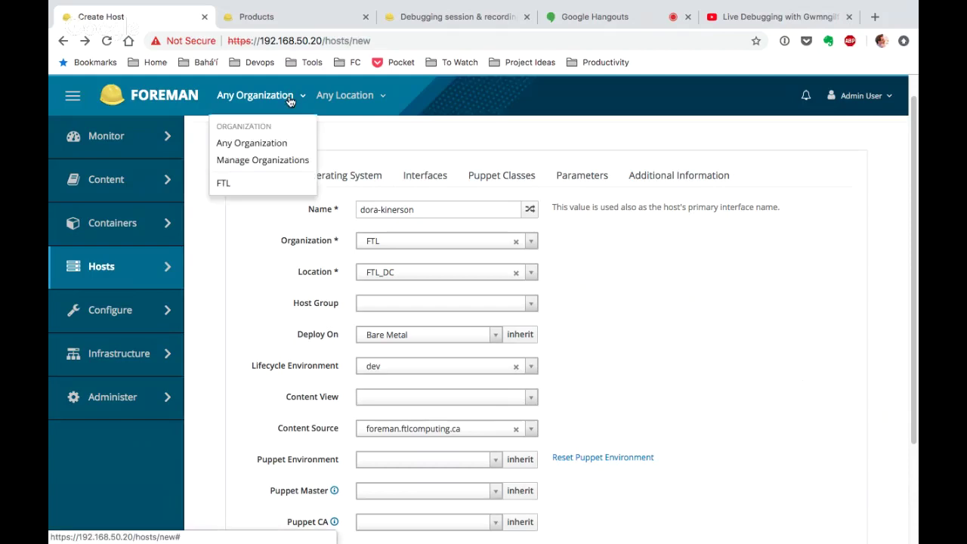
{"action": "left_click", "coordinate": [255, 183]}
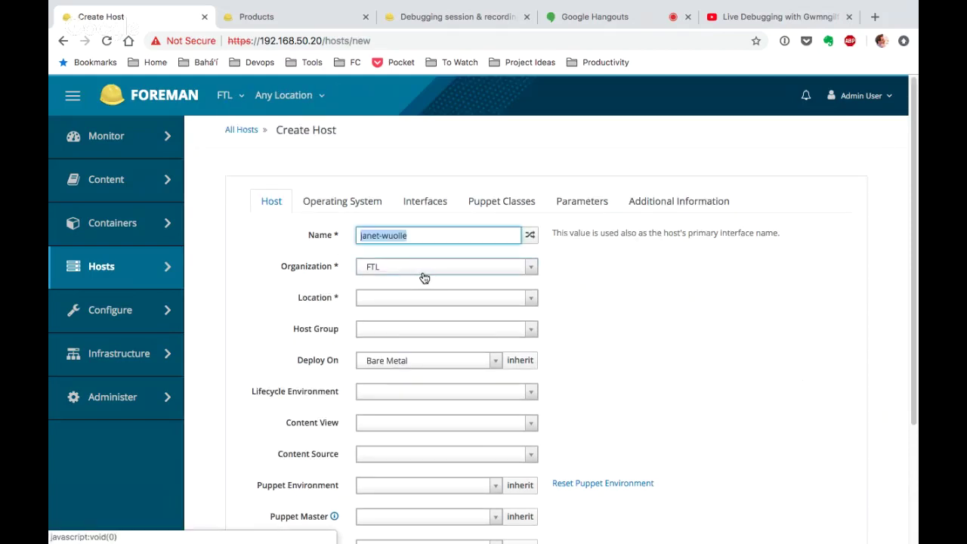
{"action": "left_click", "coordinate": [499, 297]}
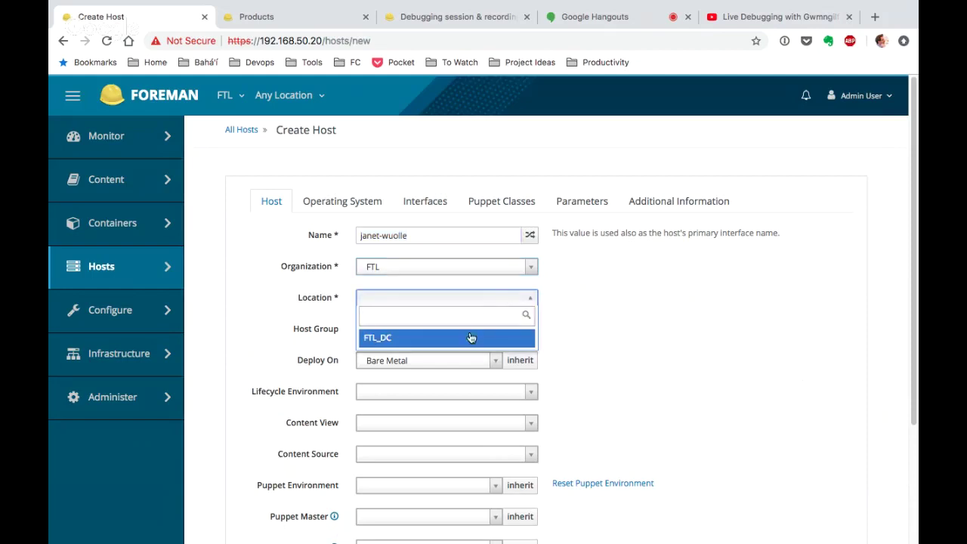
{"action": "left_click", "coordinate": [470, 338]}
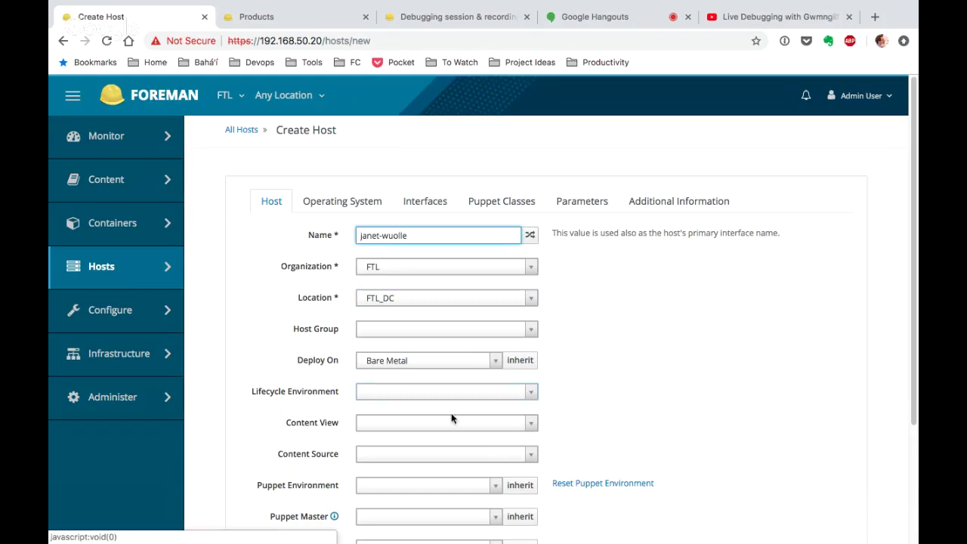
Step: Use lifecycle environment Library, content view FTL CentOS 7 and content source foreman.ftlcomputing.ca
{"action": "left_click", "coordinate": [436, 393]}
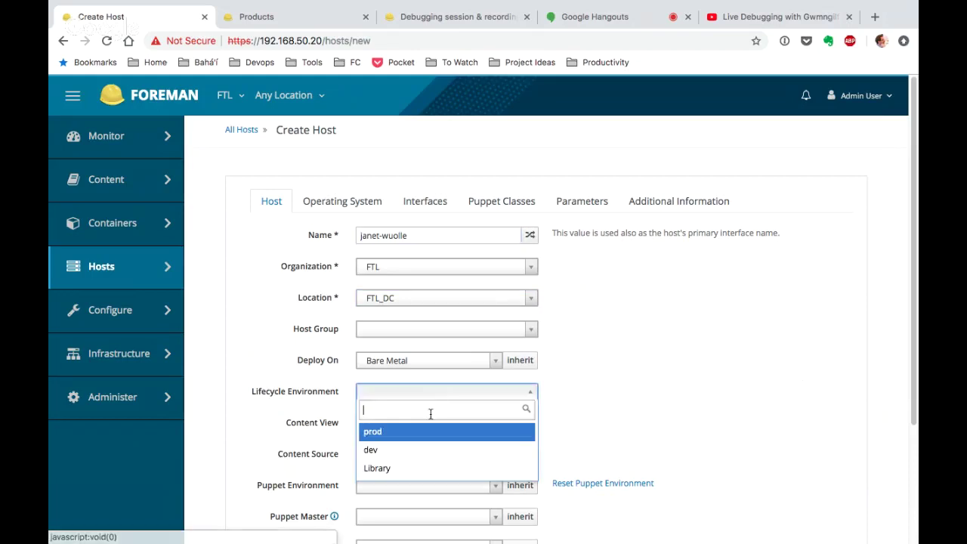
{"action": "left_click", "coordinate": [421, 452]}
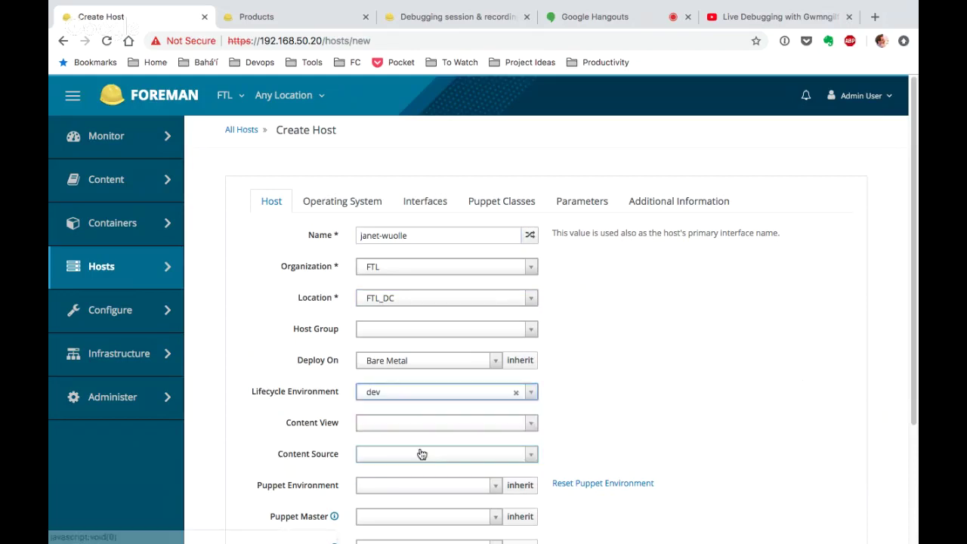
{"action": "left_click", "coordinate": [398, 392]}
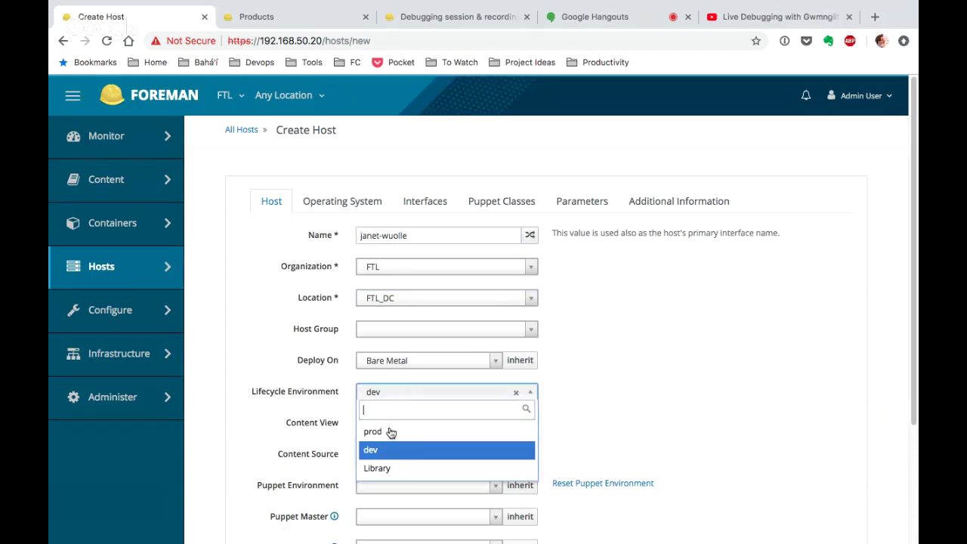
{"action": "left_click", "coordinate": [383, 472]}
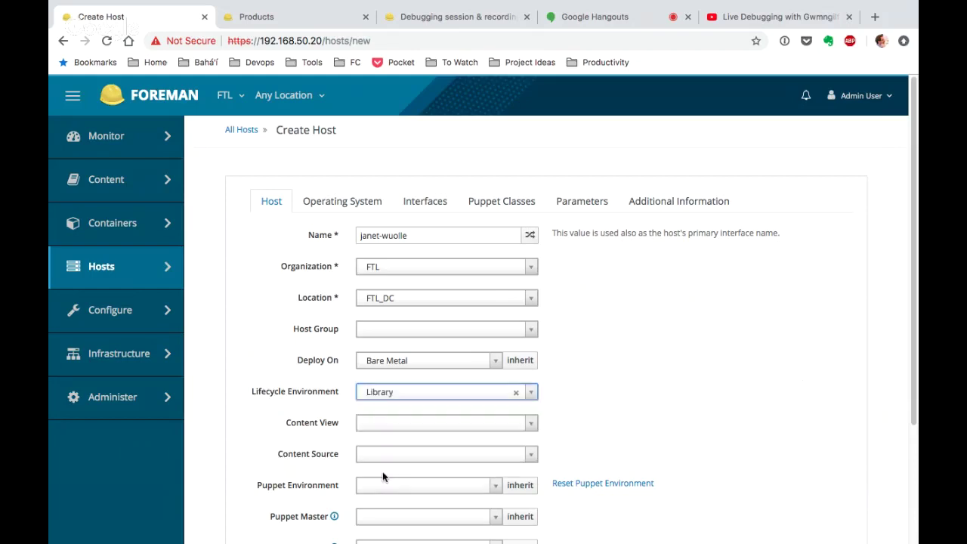
{"action": "left_click", "coordinate": [380, 424]}
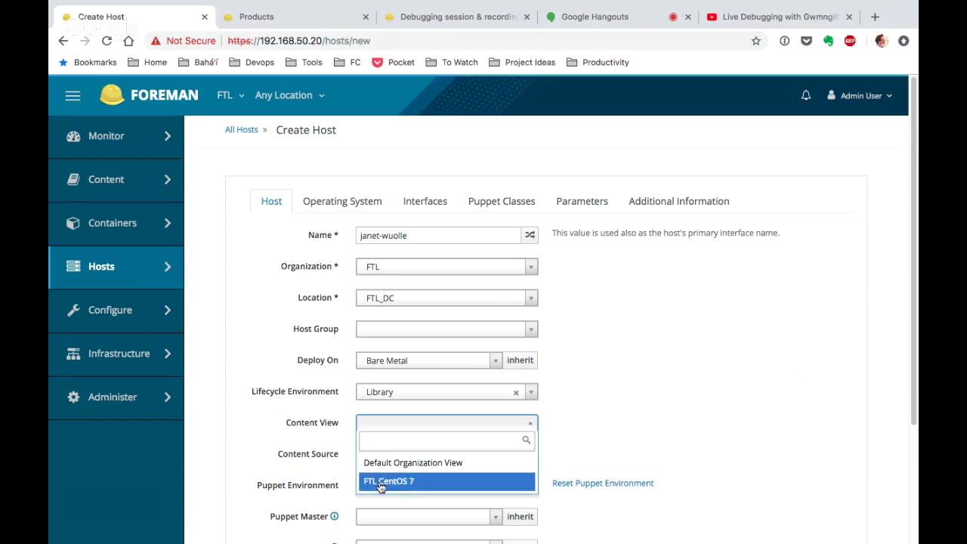
{"action": "left_click", "coordinate": [382, 483]}
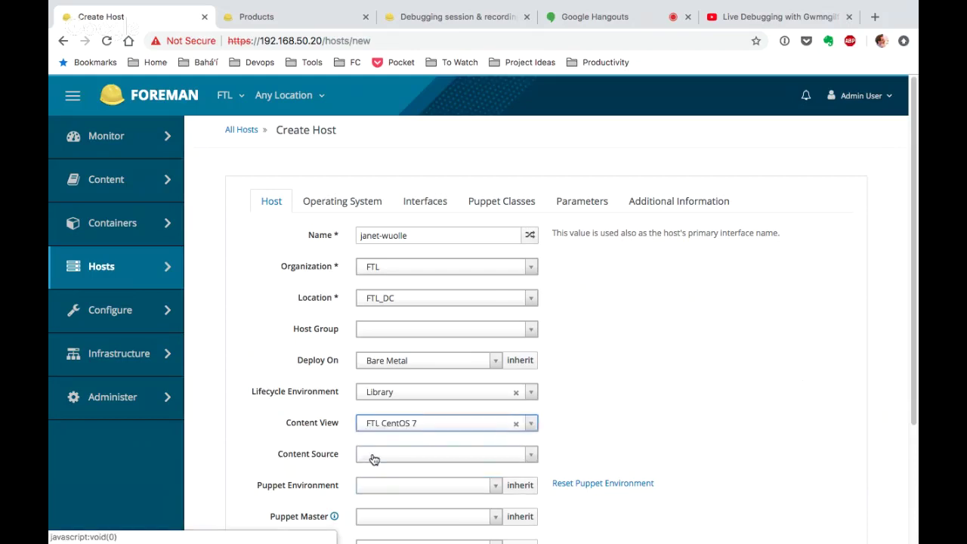
{"action": "left_click", "coordinate": [374, 459]}
{"action": "left_click", "coordinate": [453, 494]}
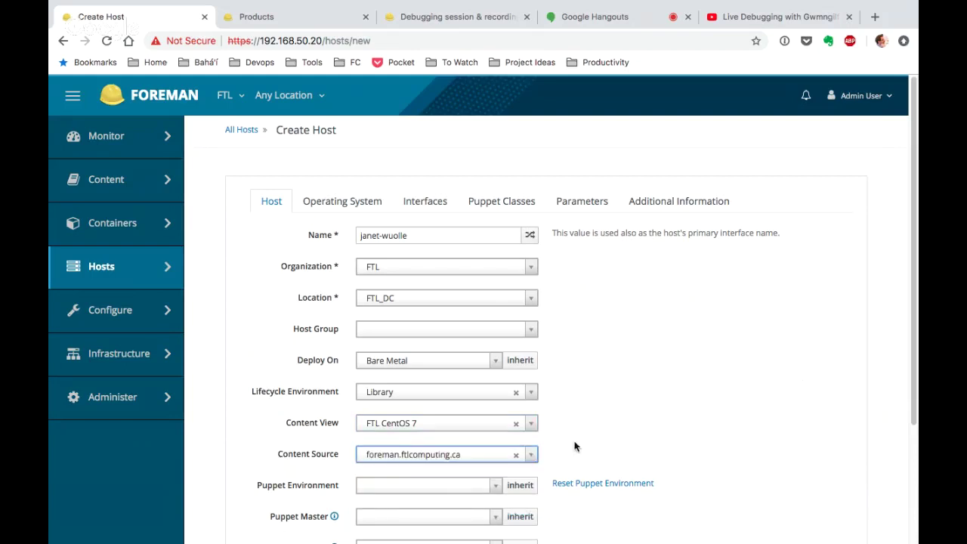
{"action": "scroll", "coordinate": [595, 442], "scroll_direction": "down", "scroll_amount": 3}
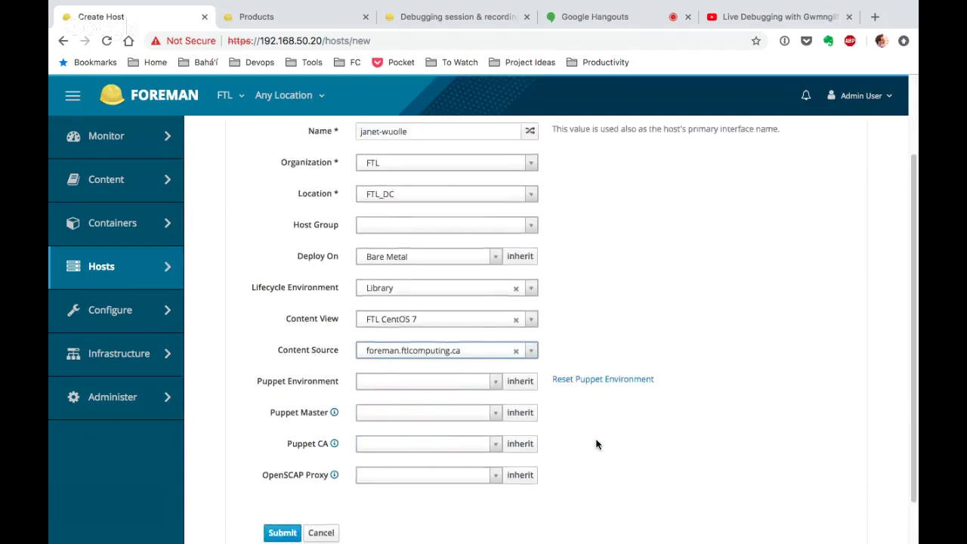
{"action": "scroll", "coordinate": [582, 434], "scroll_direction": "up", "scroll_amount": 3}
Step: Choose x86_64 as the architecture and CentOS 7 as the operating system
{"action": "left_click", "coordinate": [334, 202]}
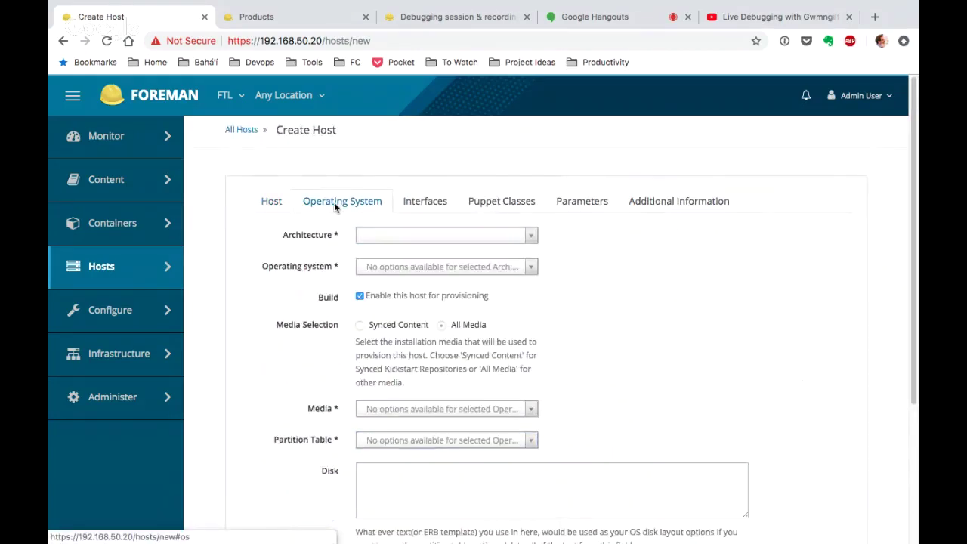
{"action": "left_click", "coordinate": [383, 239]}
{"action": "left_click", "coordinate": [380, 293]}
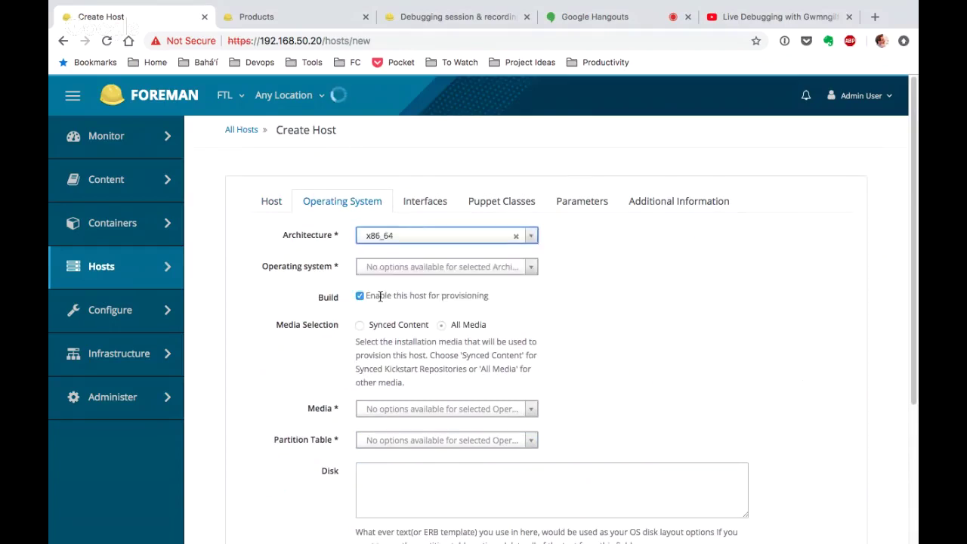
{"action": "left_click", "coordinate": [379, 271]}
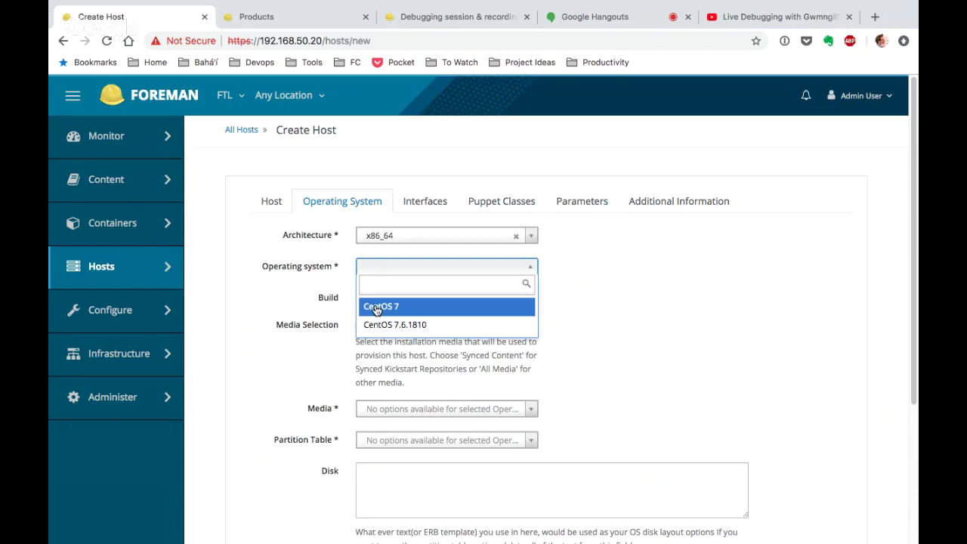
{"action": "left_click", "coordinate": [375, 307]}
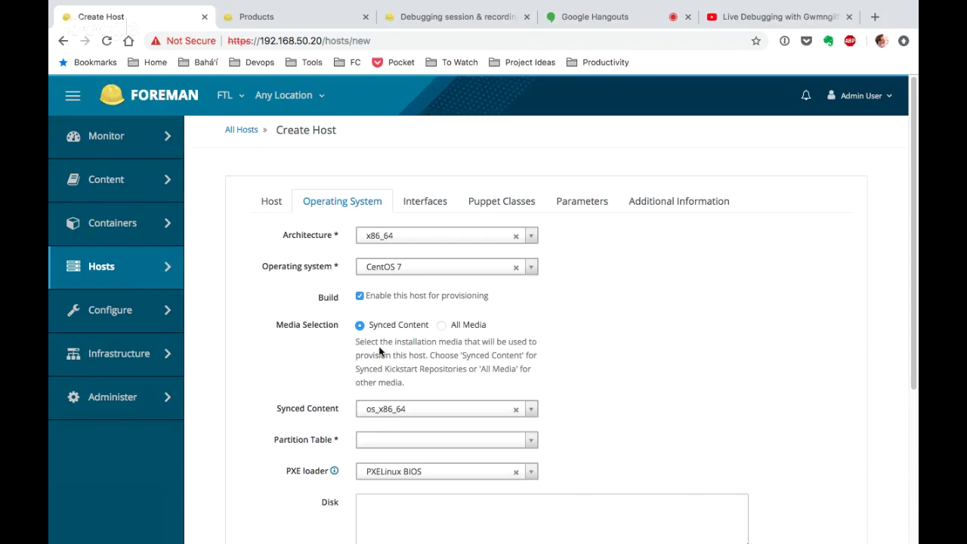
{"action": "left_click", "coordinate": [271, 201]}
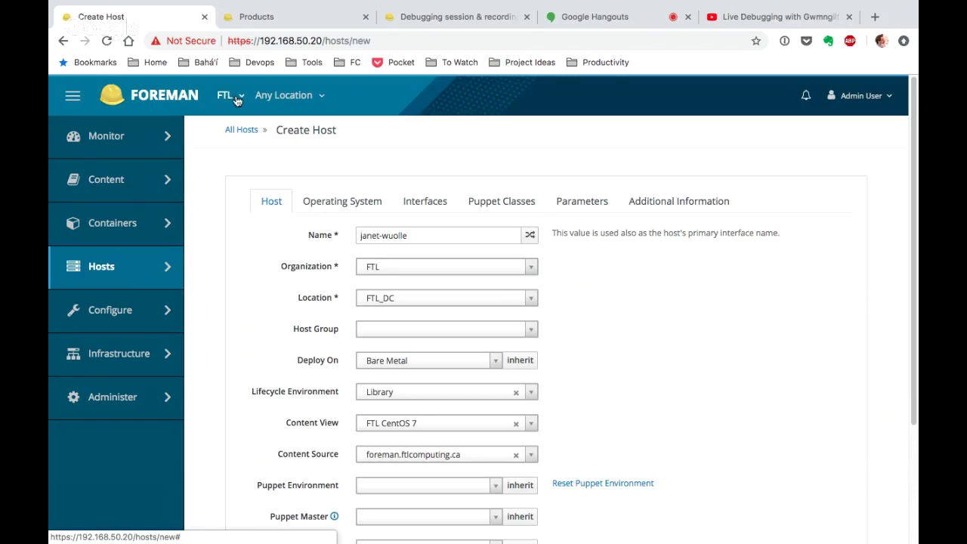
{"action": "left_click", "coordinate": [337, 202]}
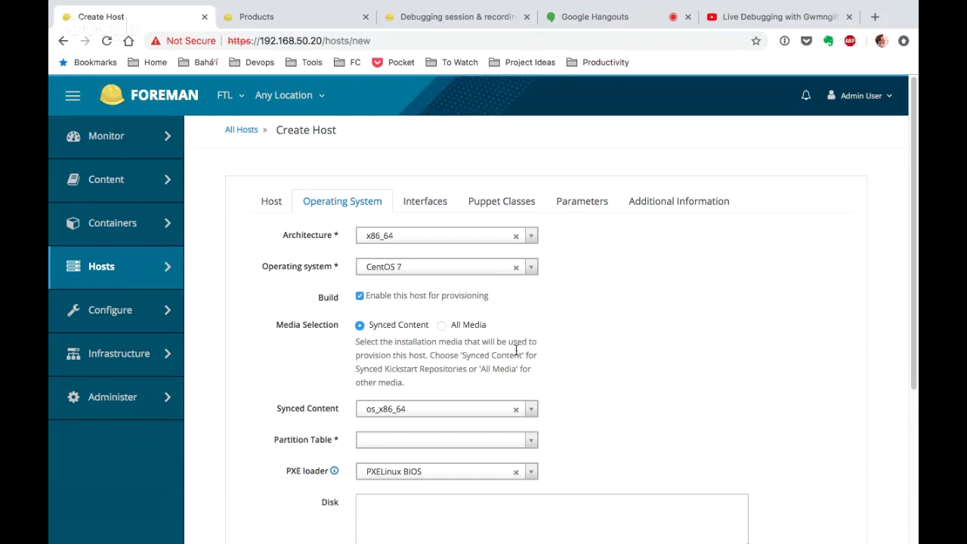
{"action": "mouse_move", "coordinate": [146, 268]}
Step: Set both Puppet Master and Puppet CA to foreman.ftlcomputing.ca
{"action": "left_click", "coordinate": [271, 204]}
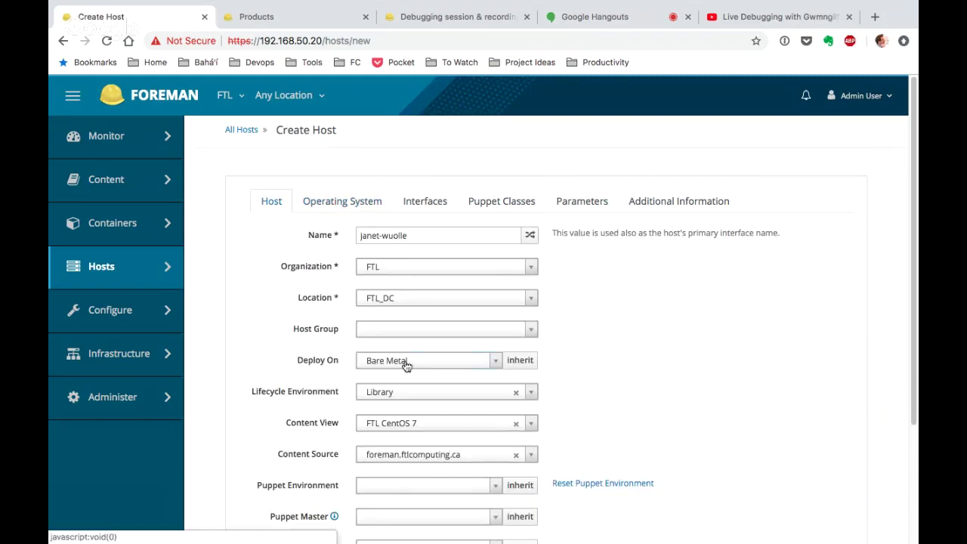
{"action": "scroll", "coordinate": [405, 367], "scroll_direction": "down", "scroll_amount": 3}
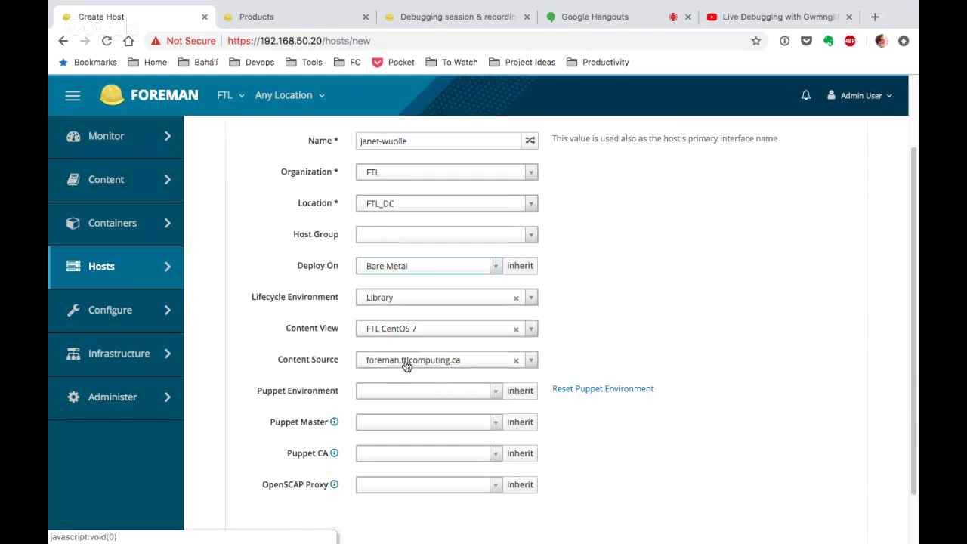
{"action": "left_click", "coordinate": [398, 424]}
{"action": "left_click", "coordinate": [393, 463]}
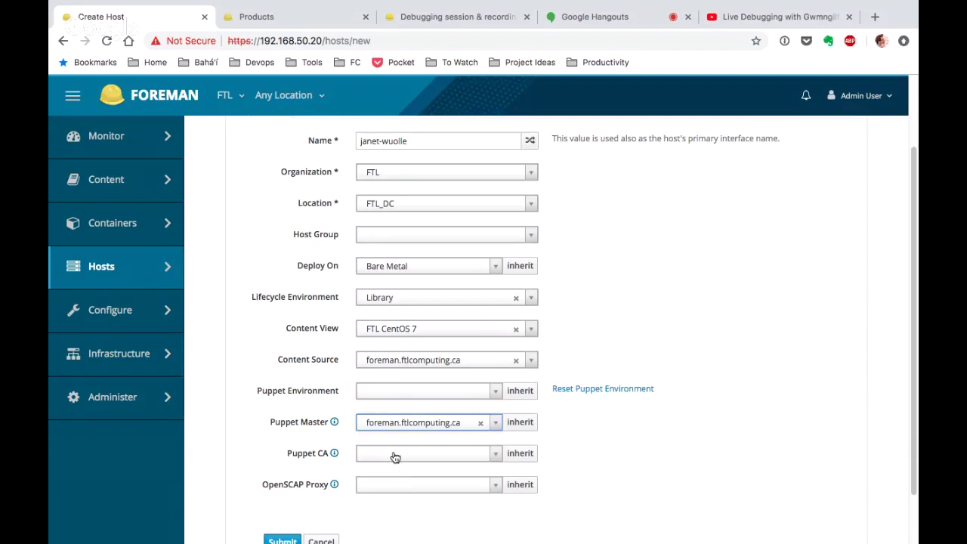
{"action": "left_click", "coordinate": [395, 455]}
{"action": "left_click", "coordinate": [394, 492]}
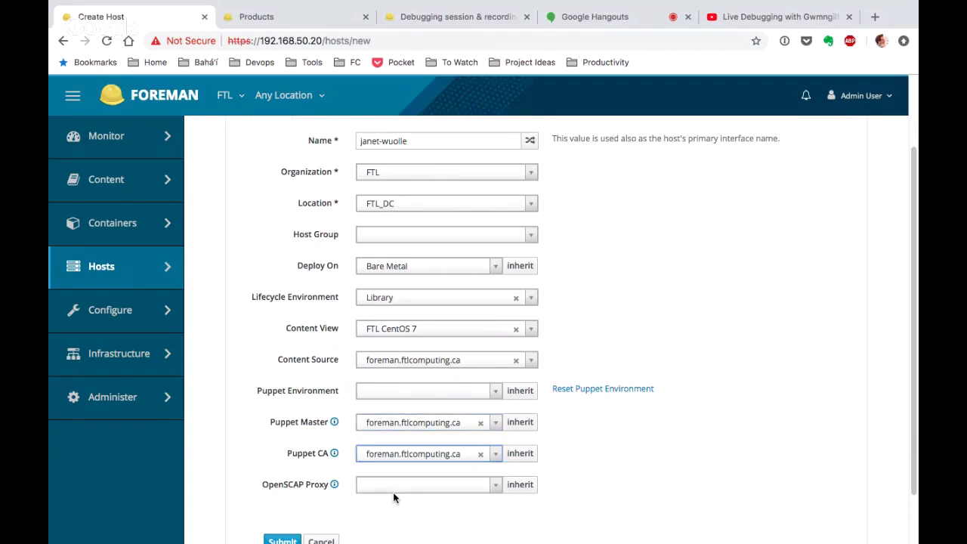
Step: Choose the Kickstart default partition table and enter the root password
{"action": "scroll", "coordinate": [385, 454], "scroll_direction": "up", "scroll_amount": 3}
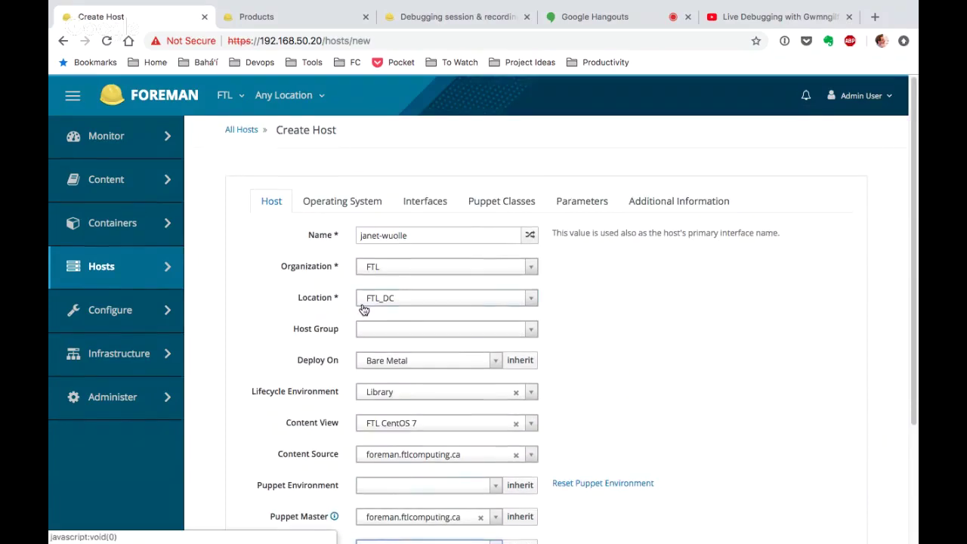
{"action": "left_click", "coordinate": [340, 202]}
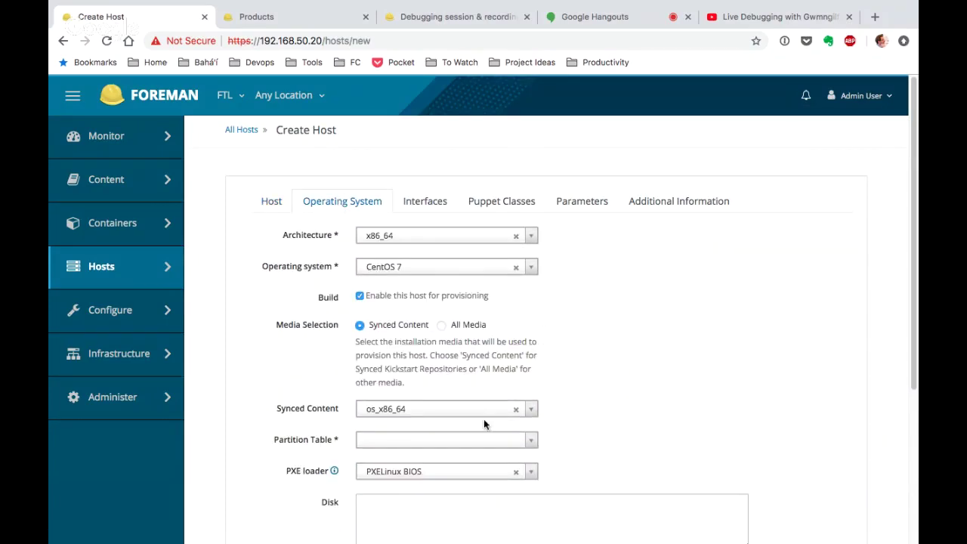
{"action": "left_click", "coordinate": [473, 439]}
{"action": "left_click", "coordinate": [439, 480]}
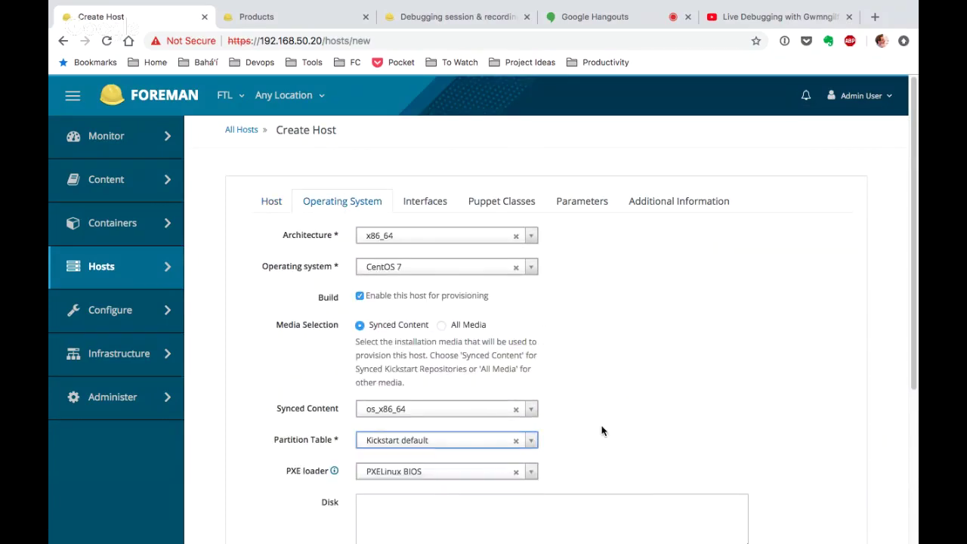
{"action": "scroll", "coordinate": [609, 428], "scroll_direction": "down", "scroll_amount": 5}
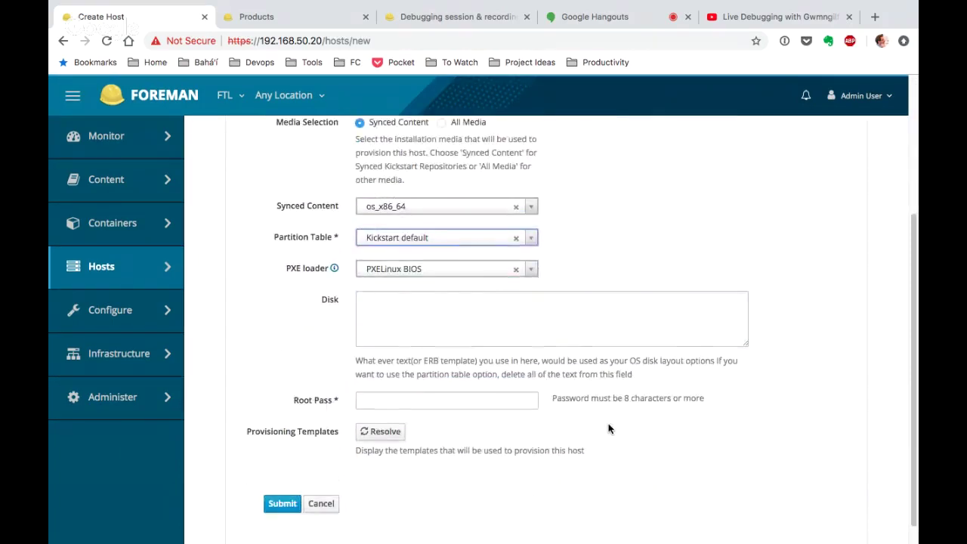
{"action": "left_click", "coordinate": [446, 401]}
{"action": "type", "text": "•••••"}
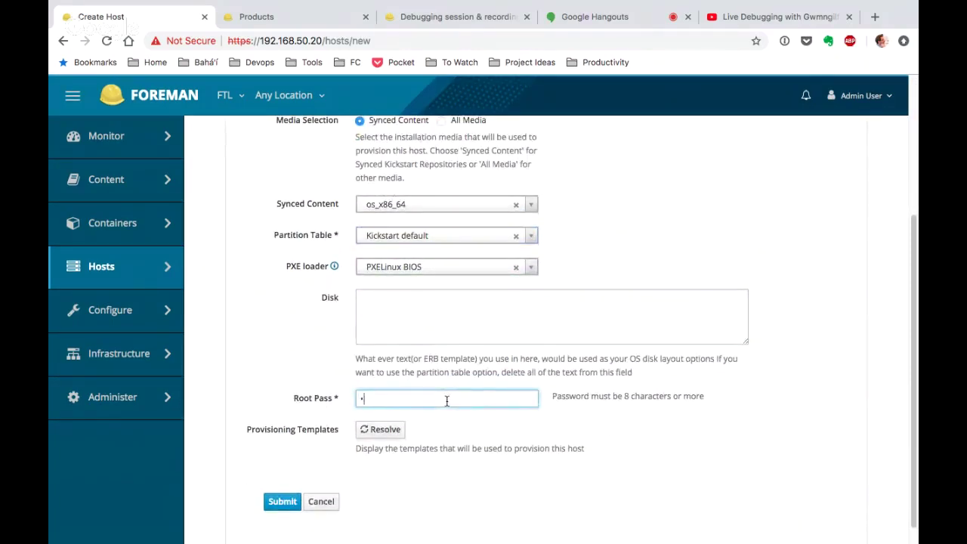
{"action": "type", "text": "••••••"}
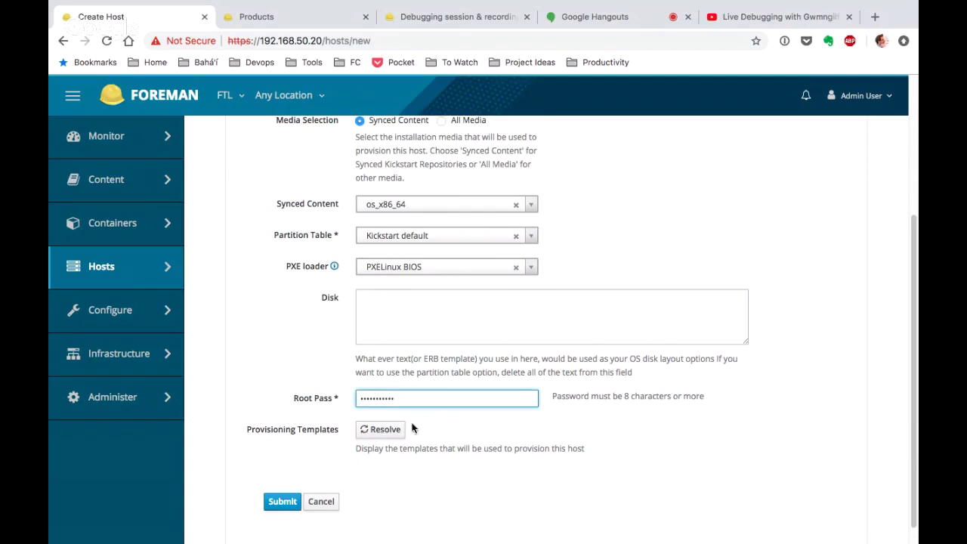
Step: Resolve the provisioning templates and bring up the host's network interfaces
{"action": "left_click", "coordinate": [390, 431]}
{"action": "scroll", "coordinate": [525, 423], "scroll_direction": "down", "scroll_amount": 4}
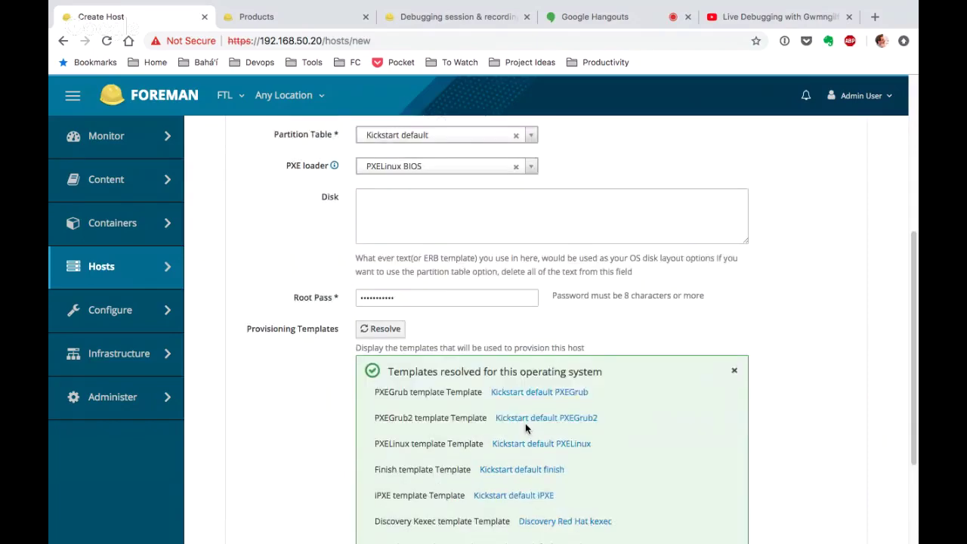
{"action": "scroll", "coordinate": [524, 428], "scroll_direction": "down", "scroll_amount": 2}
{"action": "scroll", "coordinate": [525, 427], "scroll_direction": "up", "scroll_amount": 10}
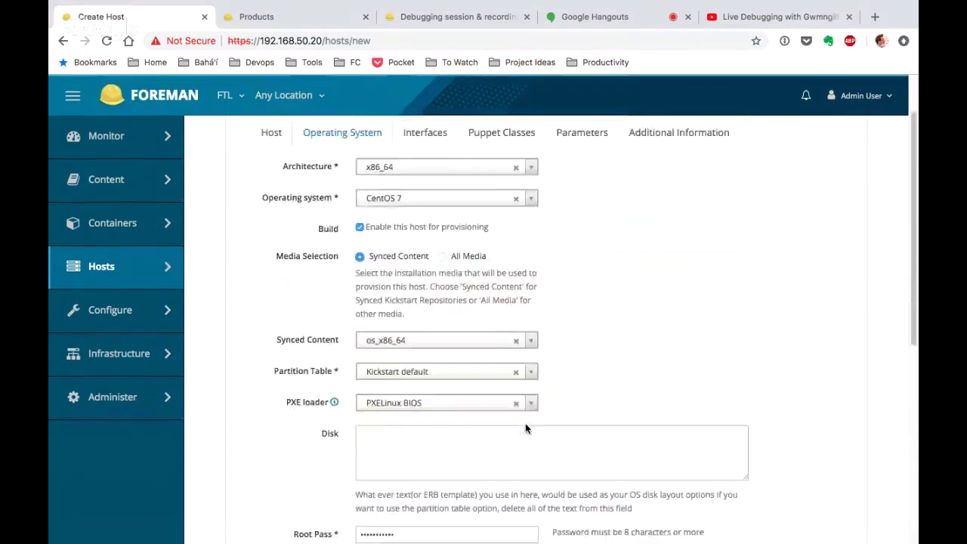
{"action": "left_click", "coordinate": [416, 164]}
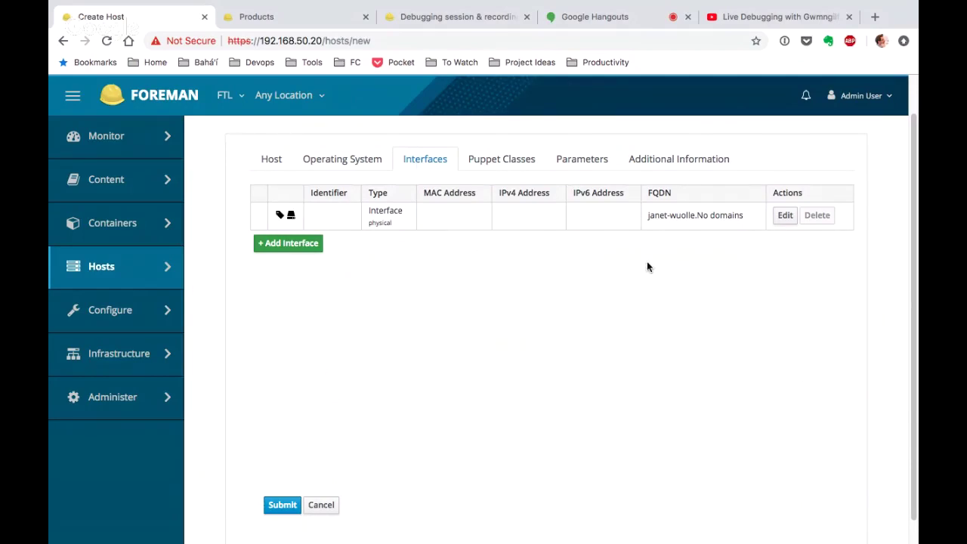
Step: Edit the existing interface and enter MAC address 12:12:12:12:12:12, leaving the IPv4 subnet empty
{"action": "left_click", "coordinate": [783, 217]}
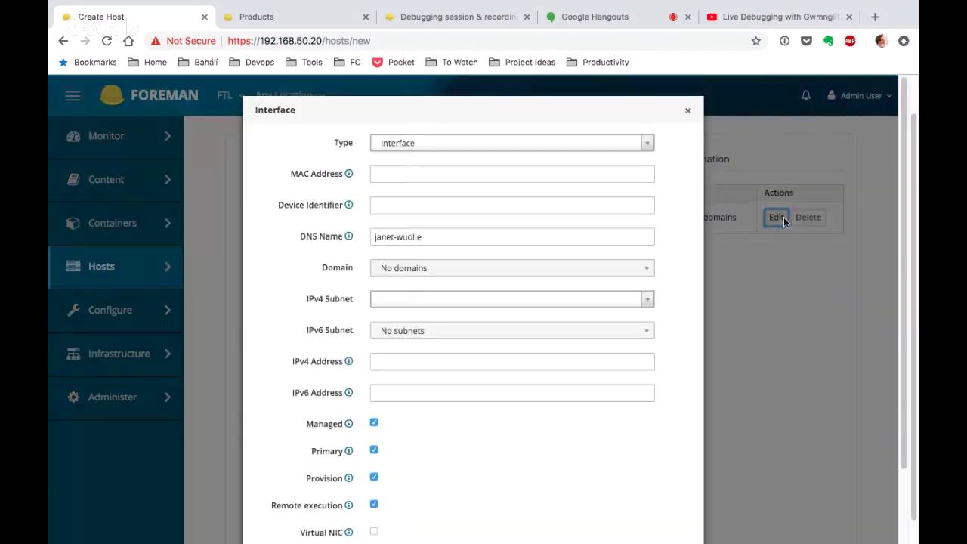
{"action": "left_click", "coordinate": [428, 174]}
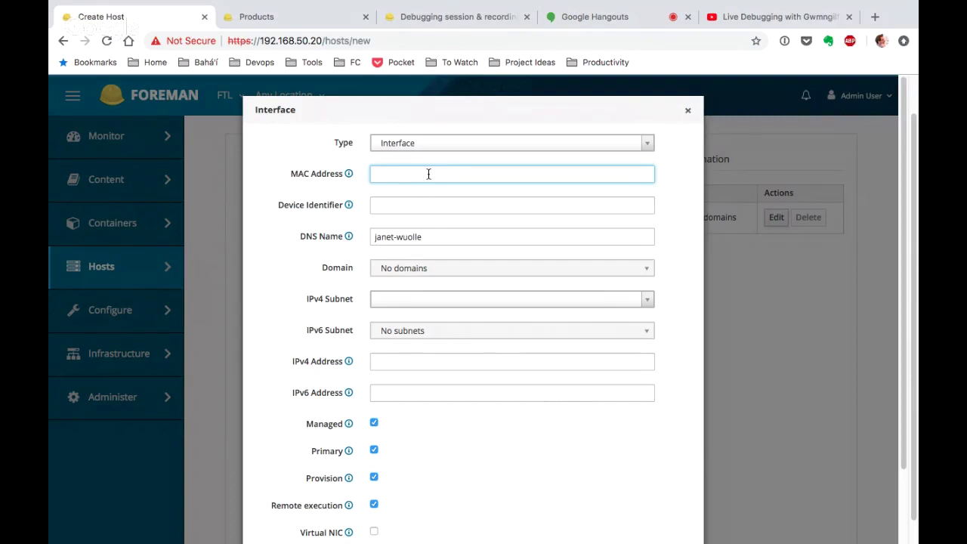
{"action": "type", "text": "12:12:12:12:12:12"}
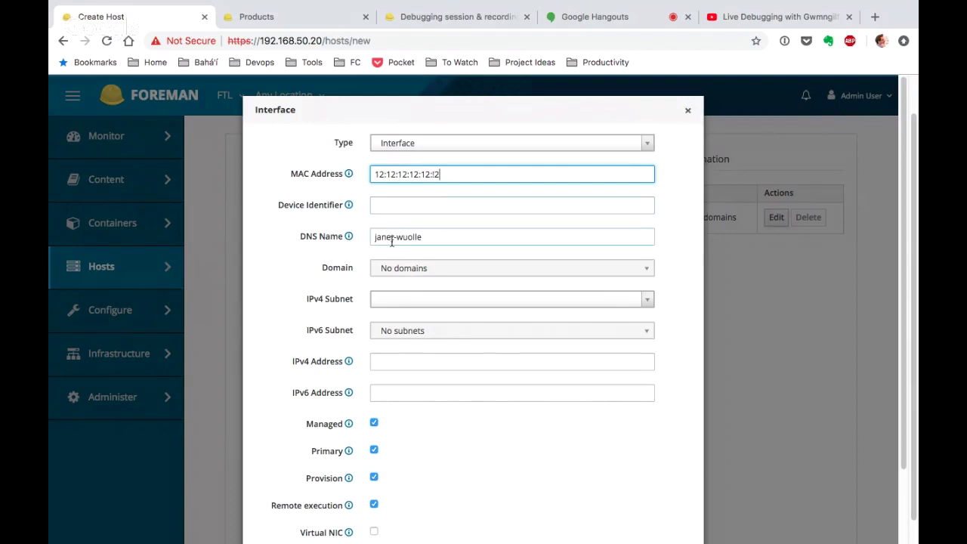
{"action": "left_click", "coordinate": [396, 300]}
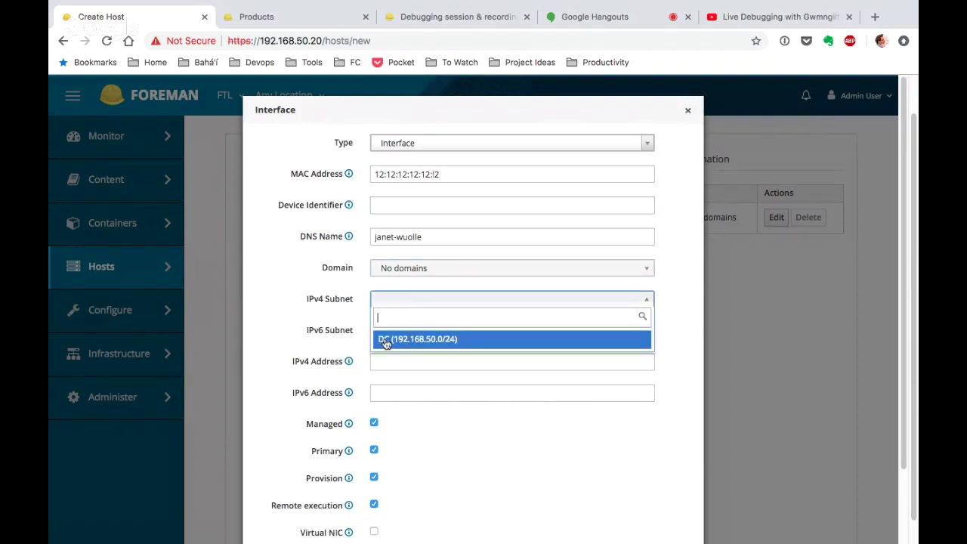
{"action": "left_click", "coordinate": [395, 269]}
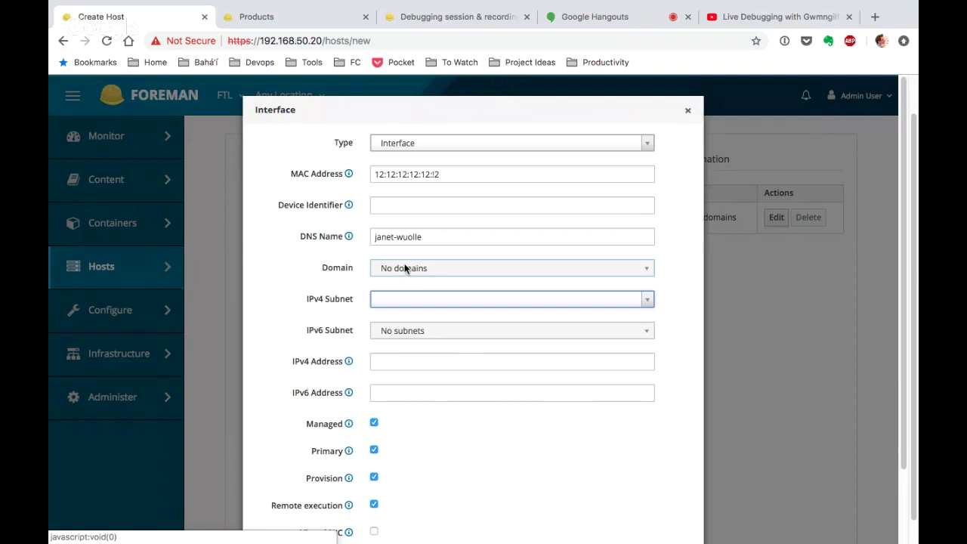
Step: In the Products tab, open the Domains page with FTL_DC as the location context
{"action": "left_click", "coordinate": [265, 22]}
{"action": "mouse_move", "coordinate": [140, 281]}
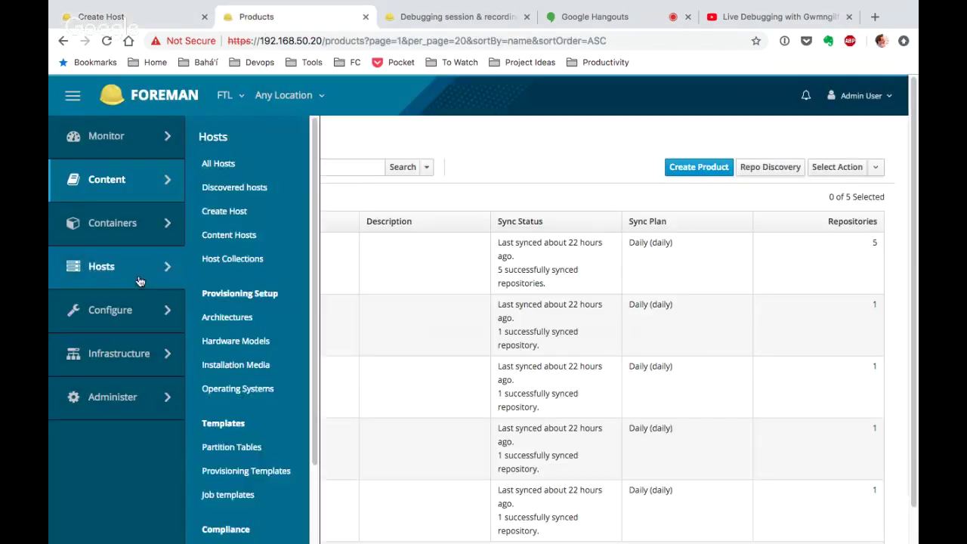
{"action": "mouse_move", "coordinate": [111, 317]}
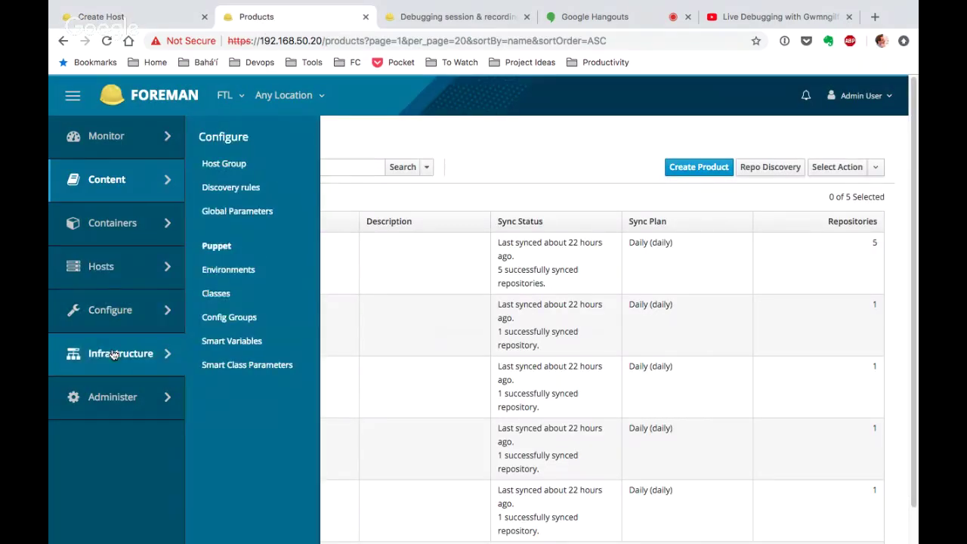
{"action": "mouse_move", "coordinate": [113, 356]}
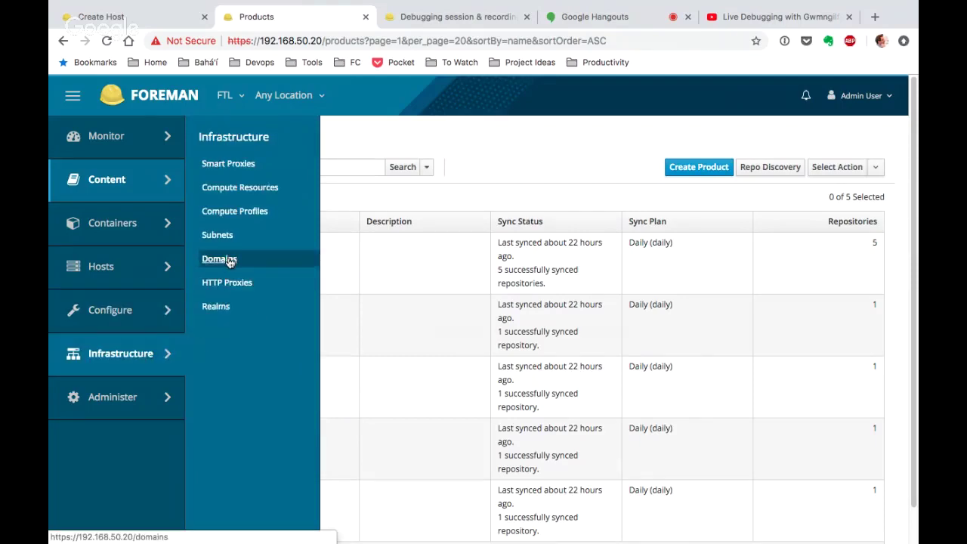
{"action": "left_click", "coordinate": [305, 104]}
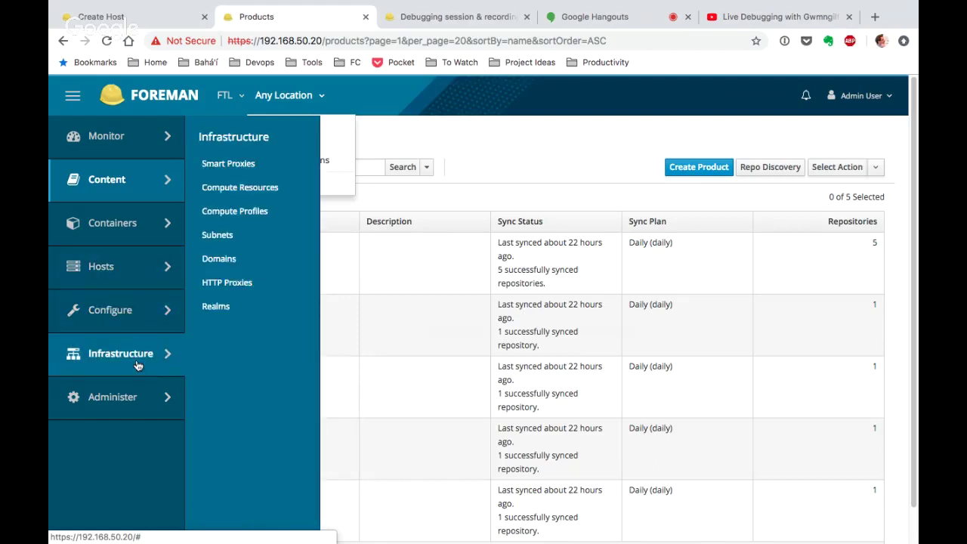
{"action": "left_click", "coordinate": [236, 259]}
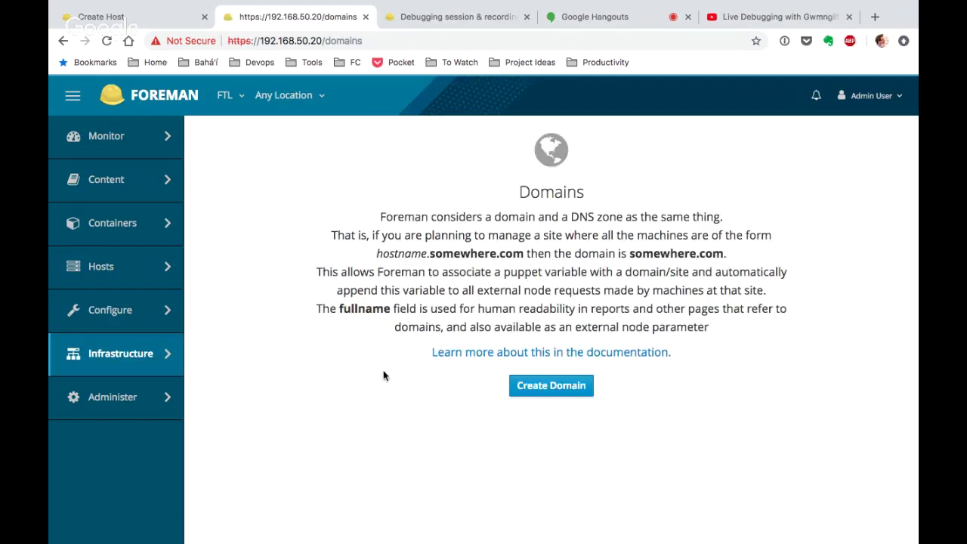
{"action": "left_click", "coordinate": [294, 99]}
{"action": "left_click", "coordinate": [282, 187]}
Step: Change the header context to Any Organization and Any Location
{"action": "right_click", "coordinate": [224, 95]}
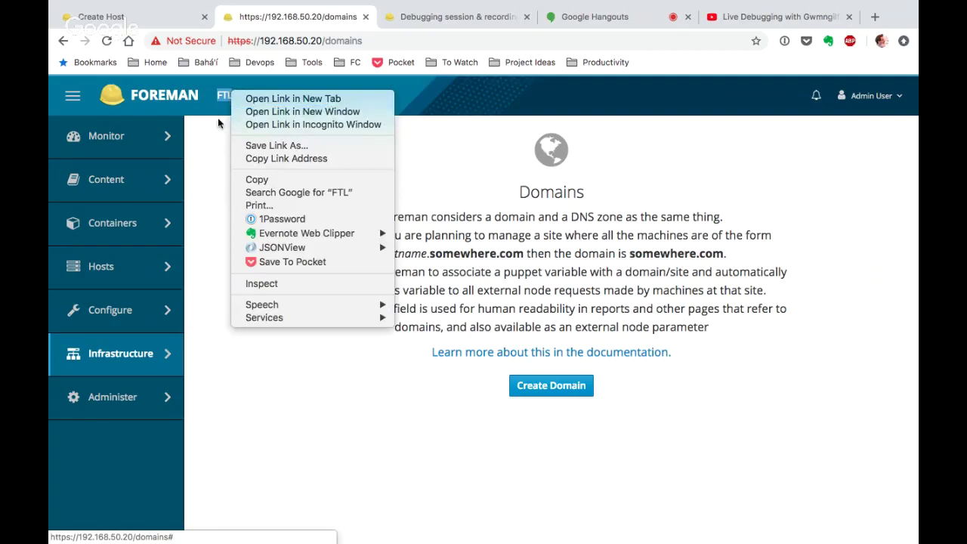
{"action": "left_click", "coordinate": [220, 144]}
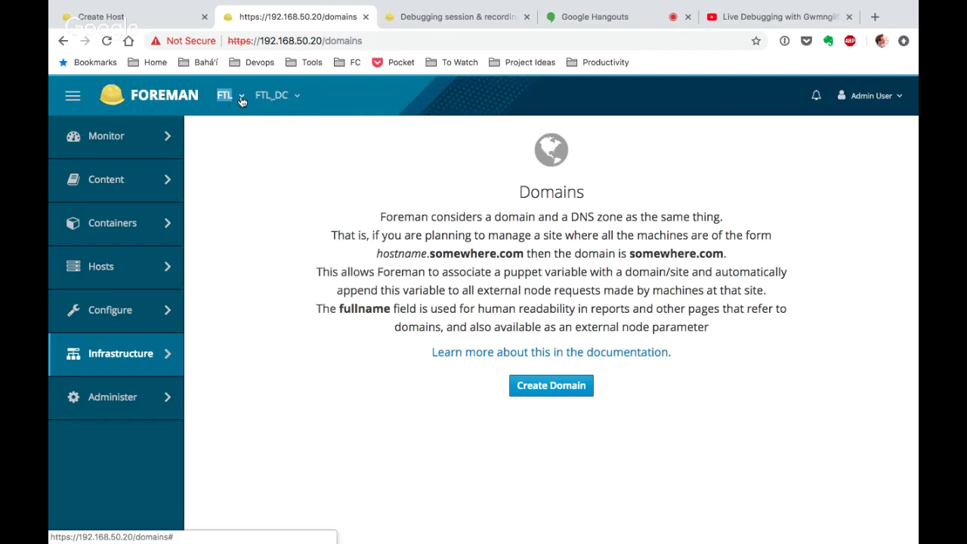
{"action": "left_click", "coordinate": [225, 96]}
{"action": "left_click", "coordinate": [242, 145]}
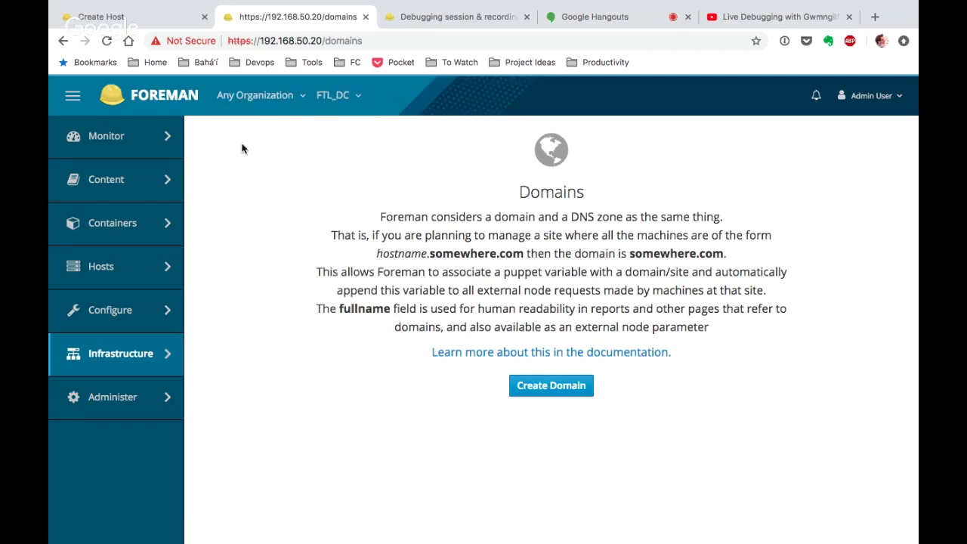
{"action": "left_click", "coordinate": [352, 96]}
{"action": "left_click", "coordinate": [354, 144]}
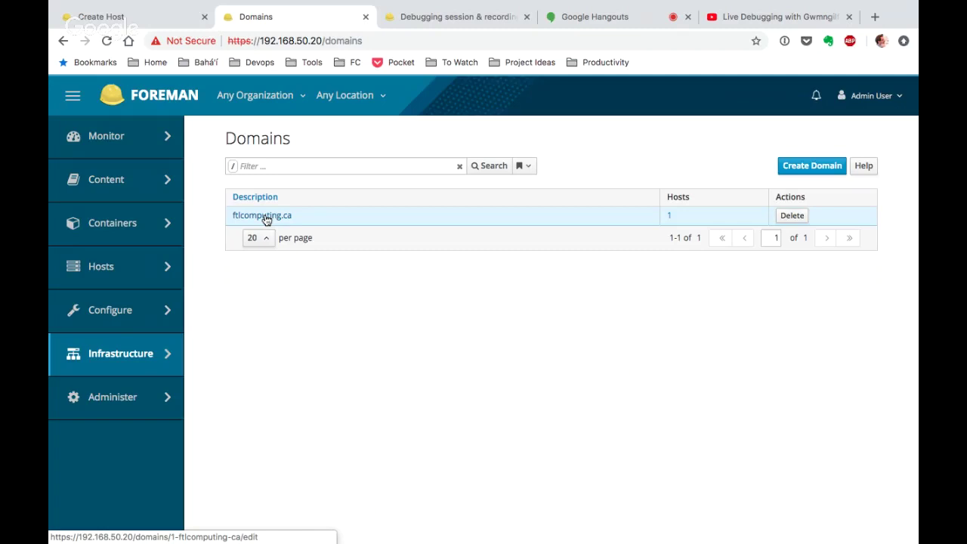
Step: Add location FTL_DC and organization FTL to the ftlcomputing.ca domain and submit it
{"action": "left_click", "coordinate": [262, 216]}
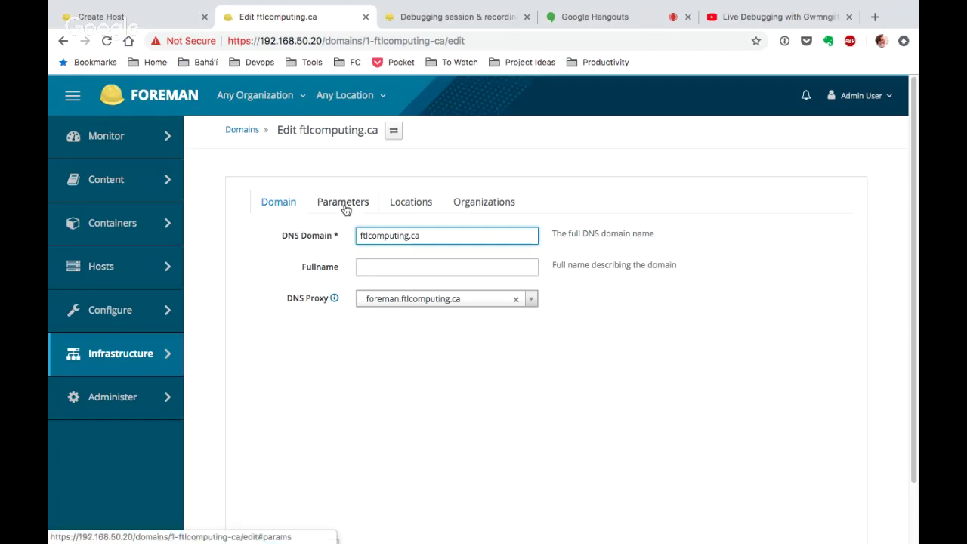
{"action": "left_click", "coordinate": [406, 204]}
{"action": "left_click", "coordinate": [398, 272]}
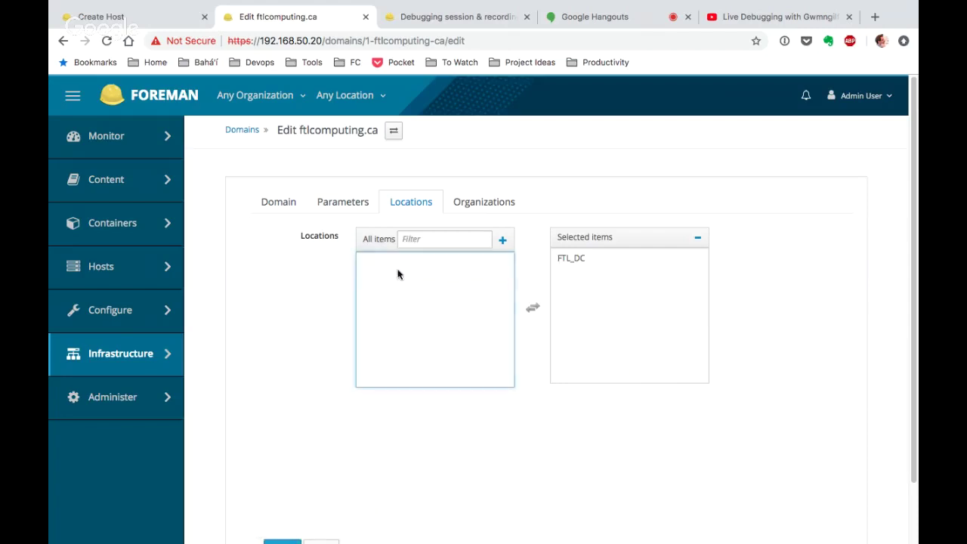
{"action": "left_click", "coordinate": [480, 207]}
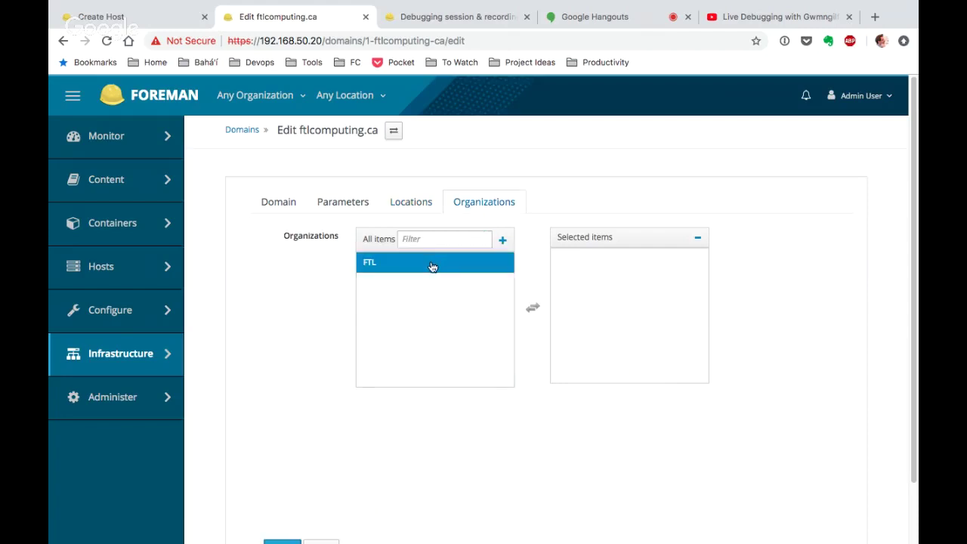
{"action": "left_click", "coordinate": [432, 266]}
{"action": "left_click", "coordinate": [272, 200]}
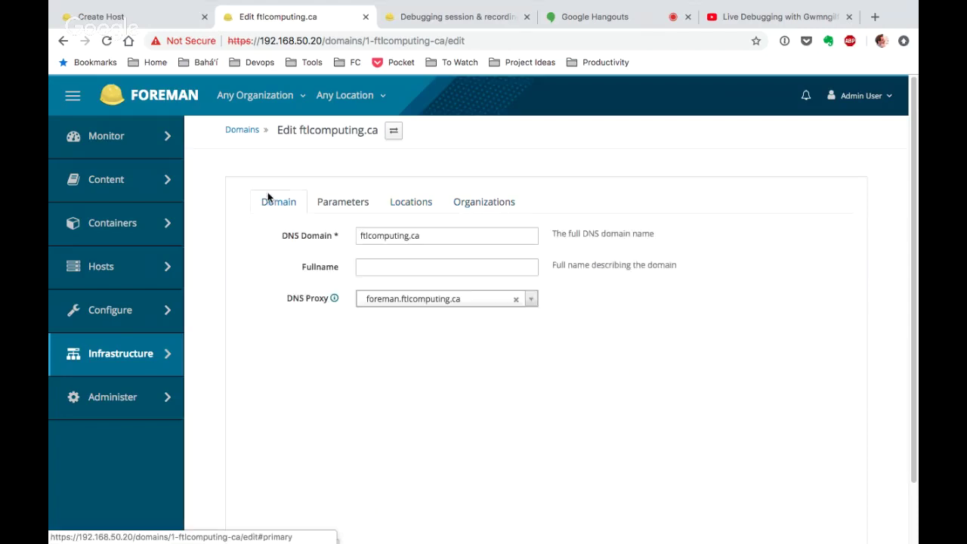
{"action": "scroll", "coordinate": [320, 290], "scroll_direction": "down", "scroll_amount": 1}
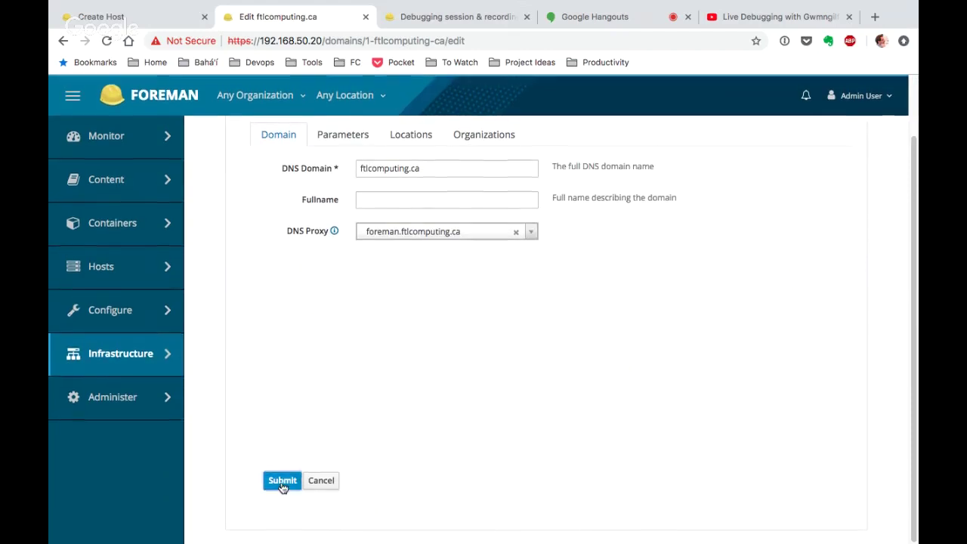
{"action": "left_click", "coordinate": [283, 481]}
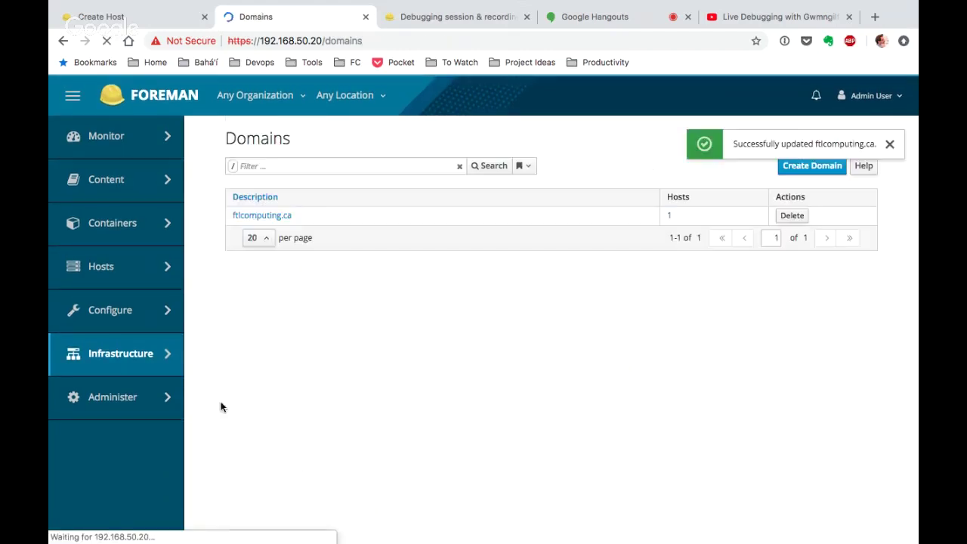
Step: Open the DC subnet and review its Locations and Organizations assignments
{"action": "mouse_move", "coordinate": [134, 367]}
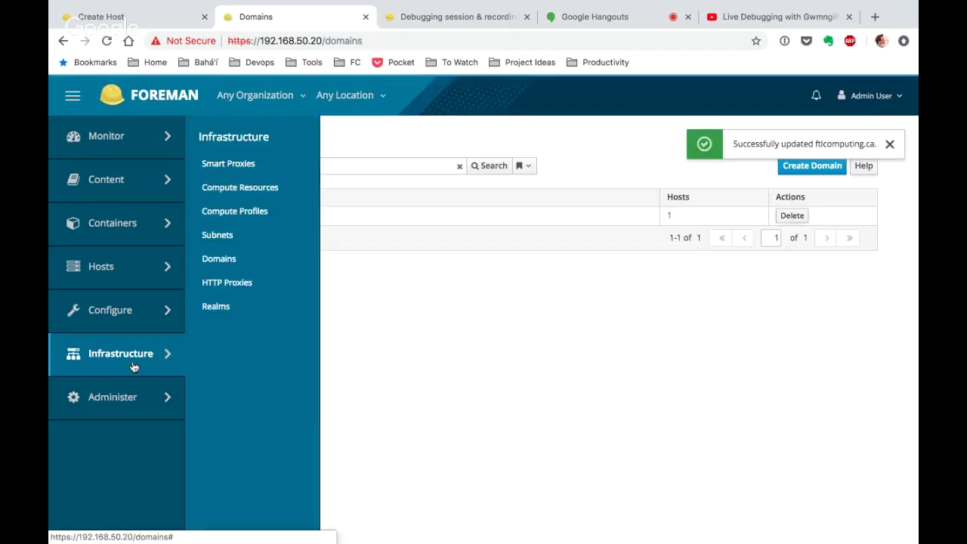
{"action": "left_click", "coordinate": [226, 240]}
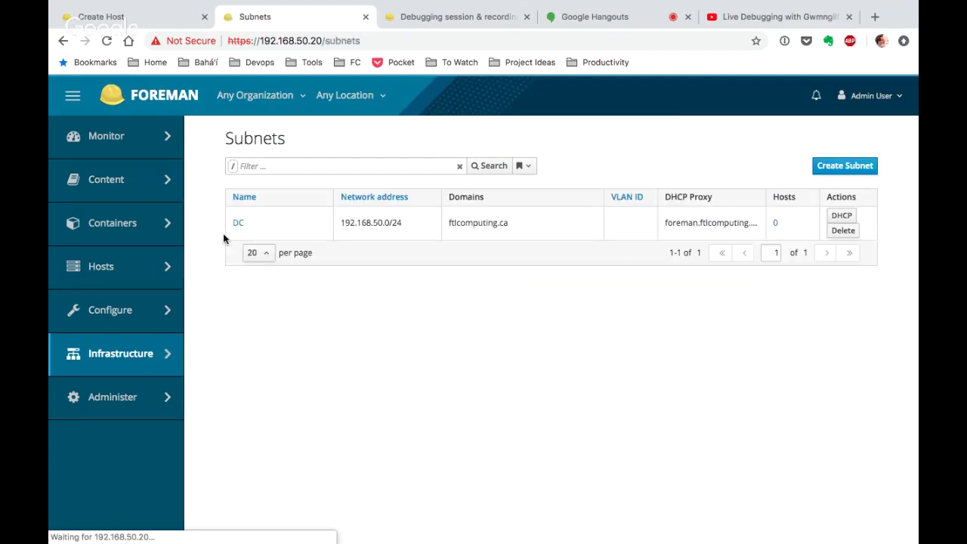
{"action": "left_click", "coordinate": [240, 223]}
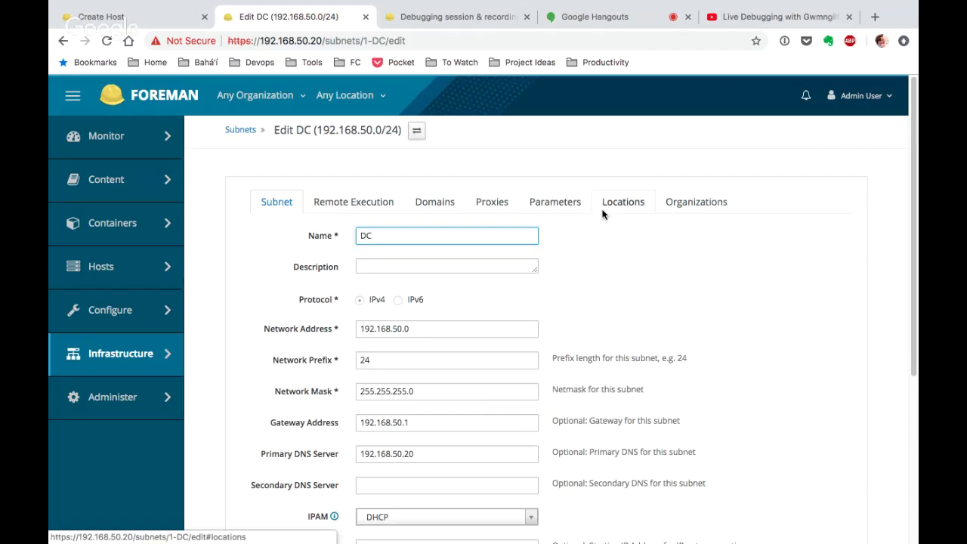
{"action": "left_click", "coordinate": [602, 215]}
{"action": "left_click", "coordinate": [688, 200]}
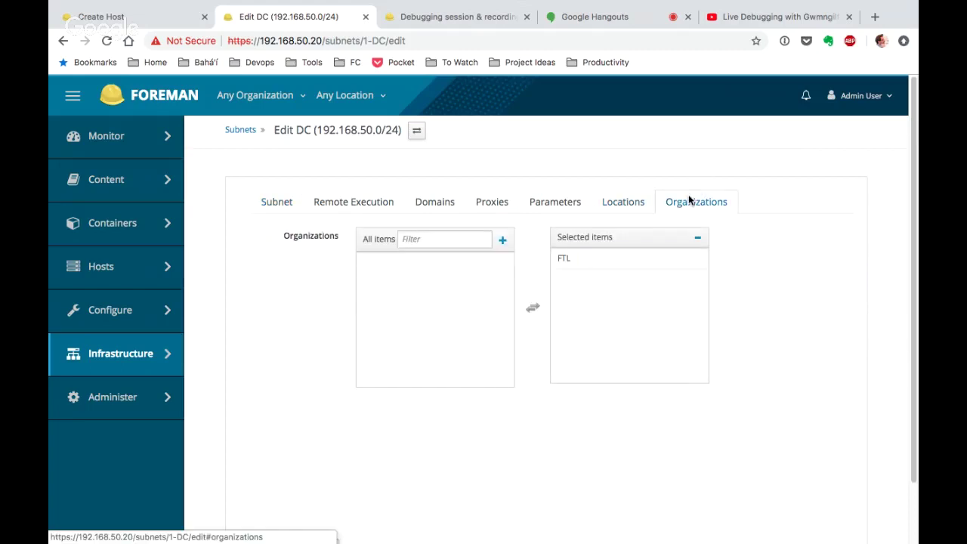
Step: Go to the Organizations management page through the header organization dropdown
{"action": "mouse_move", "coordinate": [139, 356]}
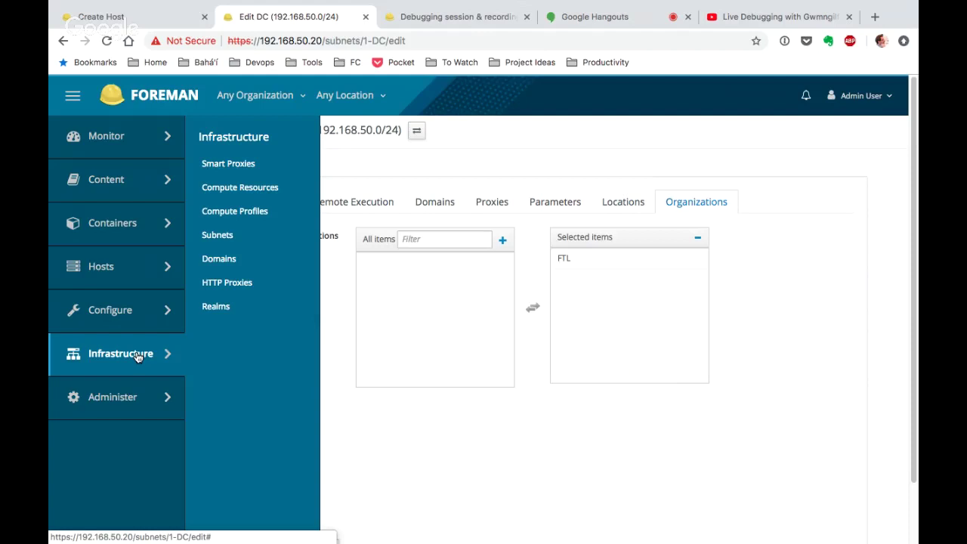
{"action": "mouse_move", "coordinate": [130, 310]}
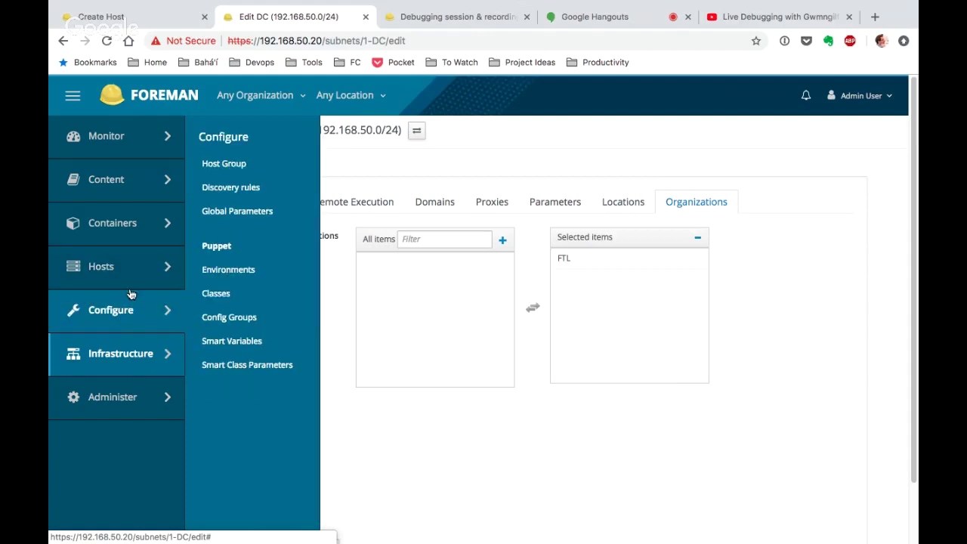
{"action": "mouse_move", "coordinate": [128, 274]}
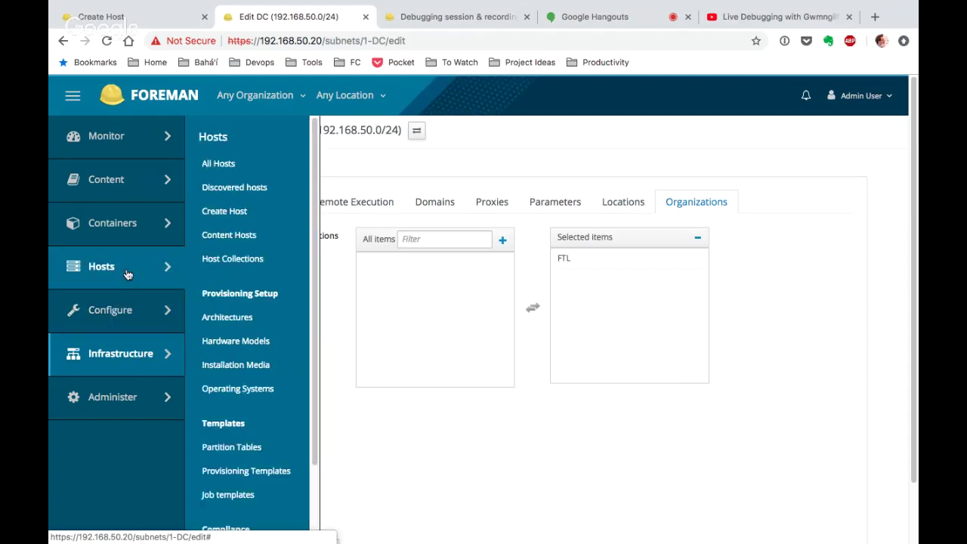
{"action": "left_click", "coordinate": [264, 99]}
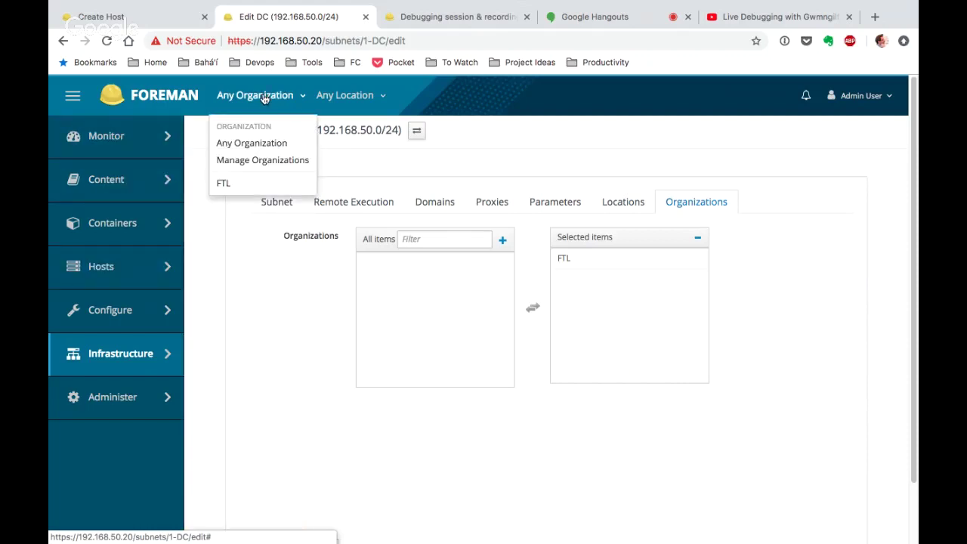
{"action": "left_click", "coordinate": [244, 160]}
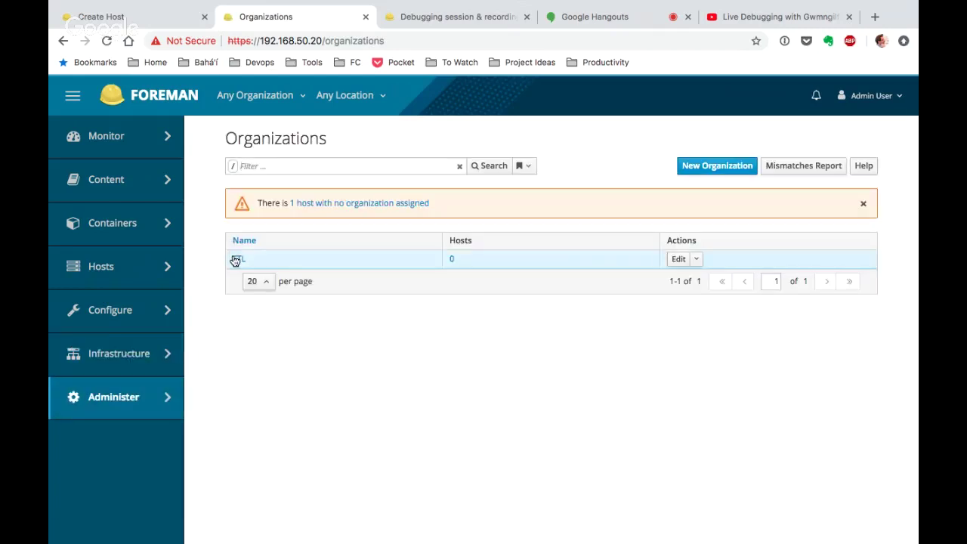
Step: Check the Mismatches Report, return to Organizations, then go back to the Create Host tab
{"action": "left_click", "coordinate": [802, 173]}
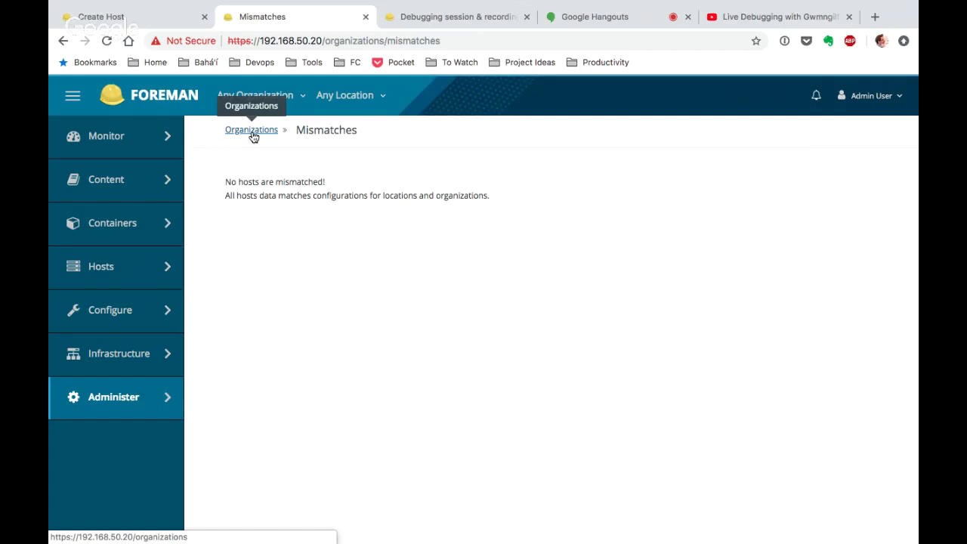
{"action": "left_click", "coordinate": [253, 131]}
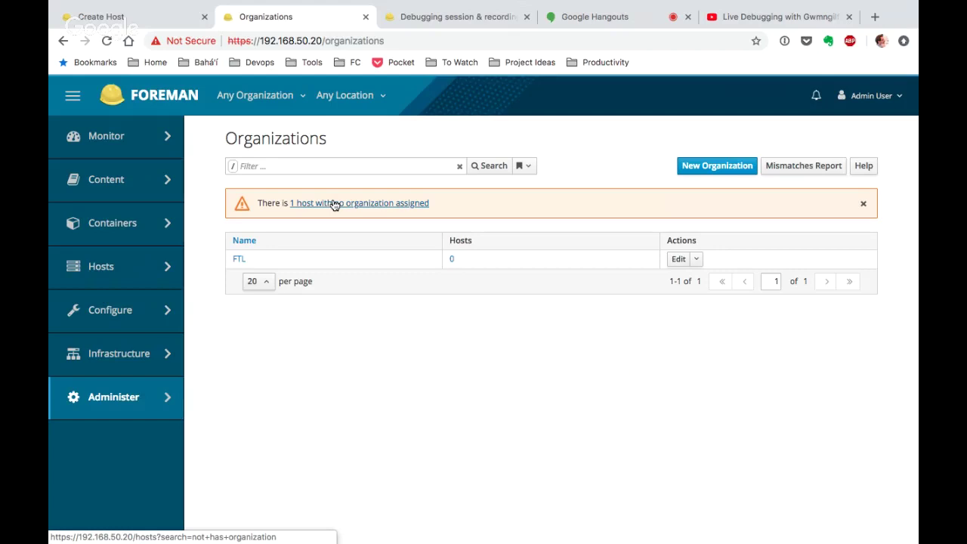
{"action": "left_click", "coordinate": [162, 15]}
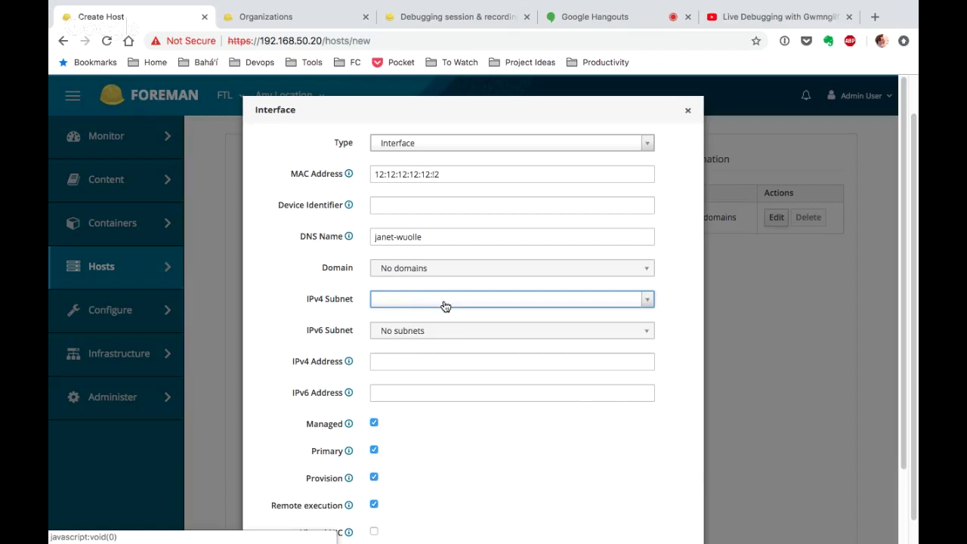
Step: Dismiss the interface editor and switch the header location context to FTL_DC
{"action": "left_click", "coordinate": [687, 111]}
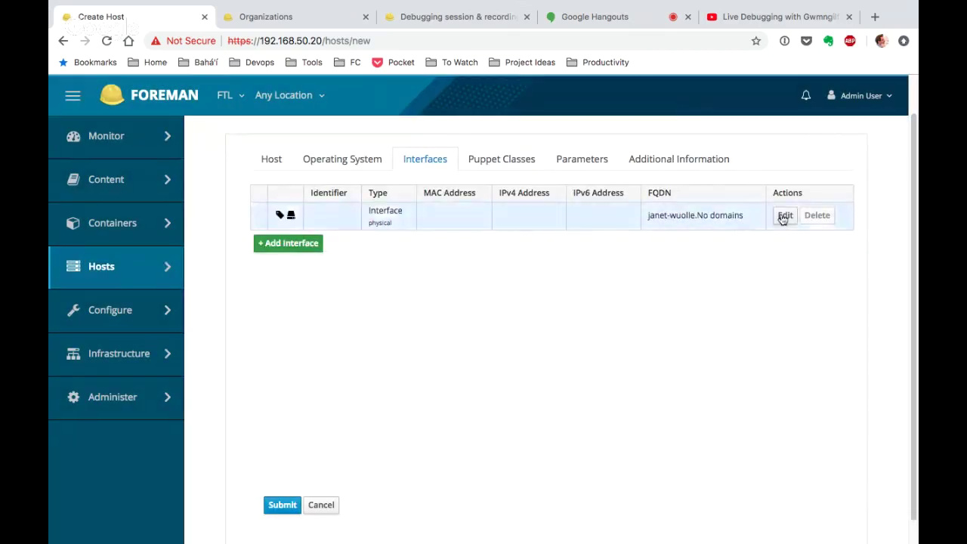
{"action": "left_click", "coordinate": [777, 218]}
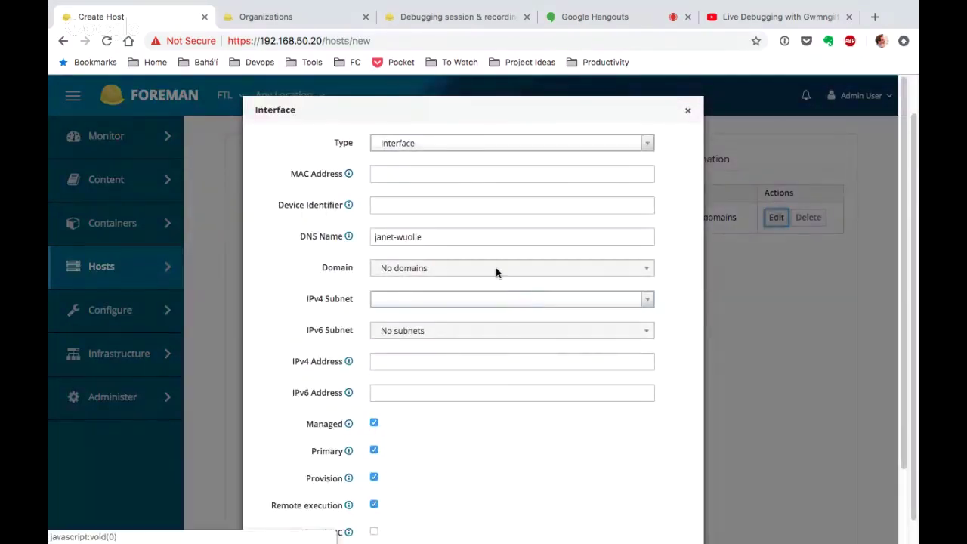
{"action": "left_click", "coordinate": [687, 110]}
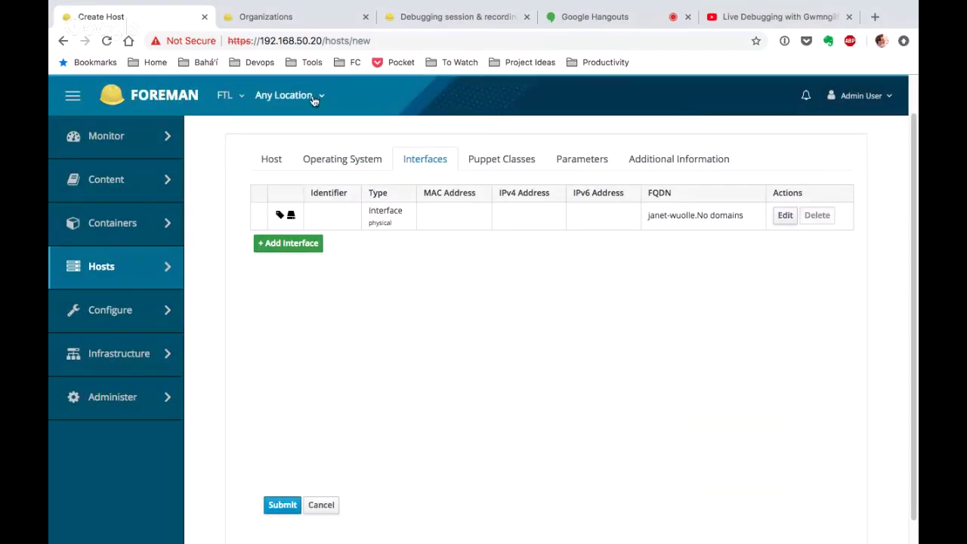
{"action": "left_click", "coordinate": [314, 99]}
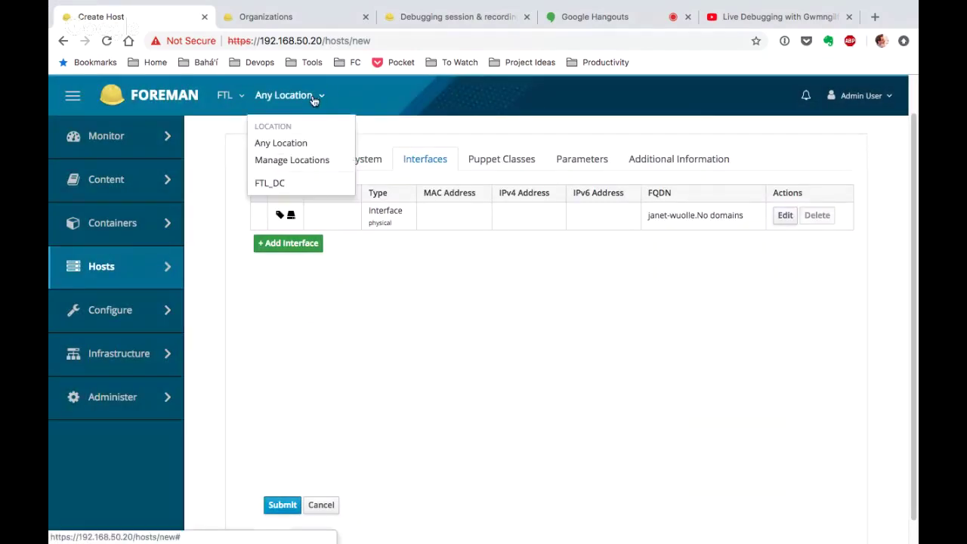
{"action": "left_click", "coordinate": [285, 184]}
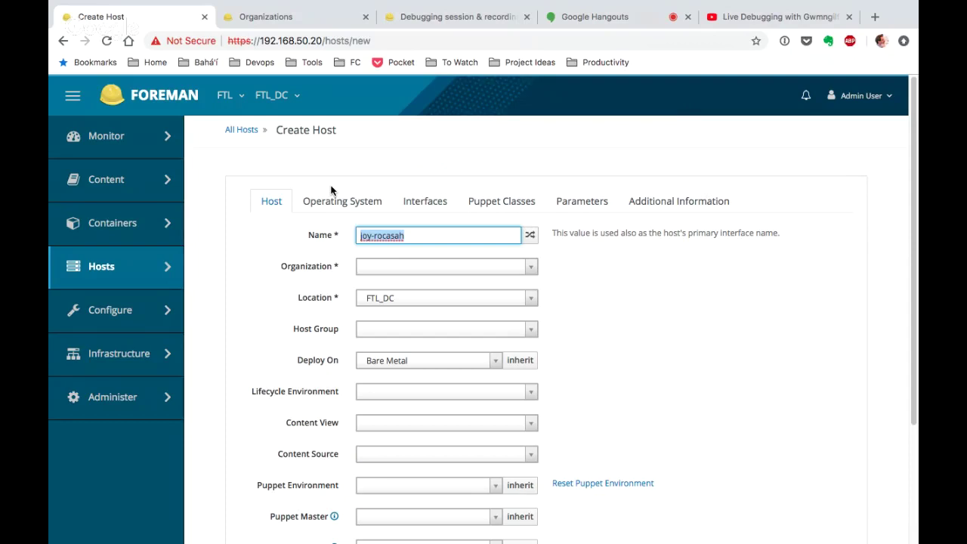
Step: Set the host's organization to FTL, lifecycle environment Library and content view FTL CentOS 7
{"action": "left_click", "coordinate": [396, 272]}
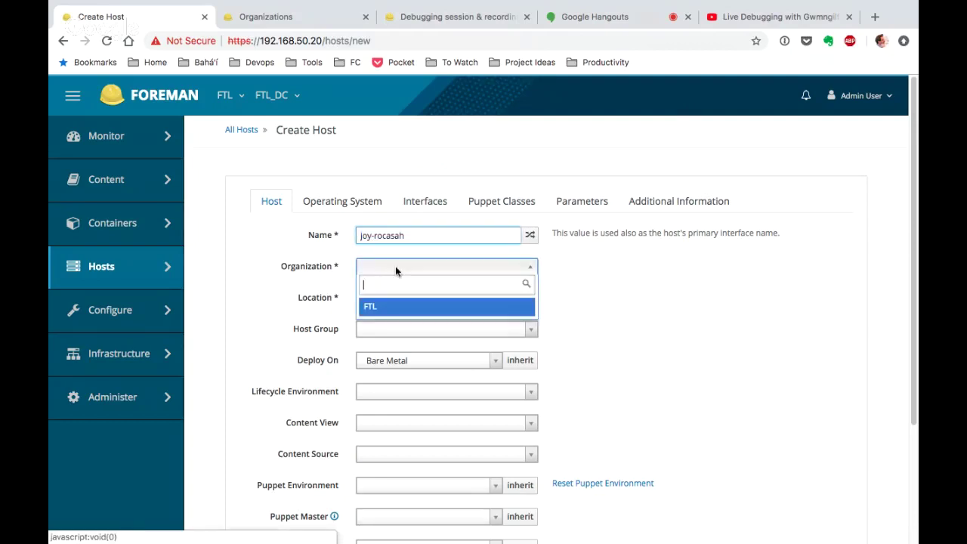
{"action": "left_click", "coordinate": [388, 306]}
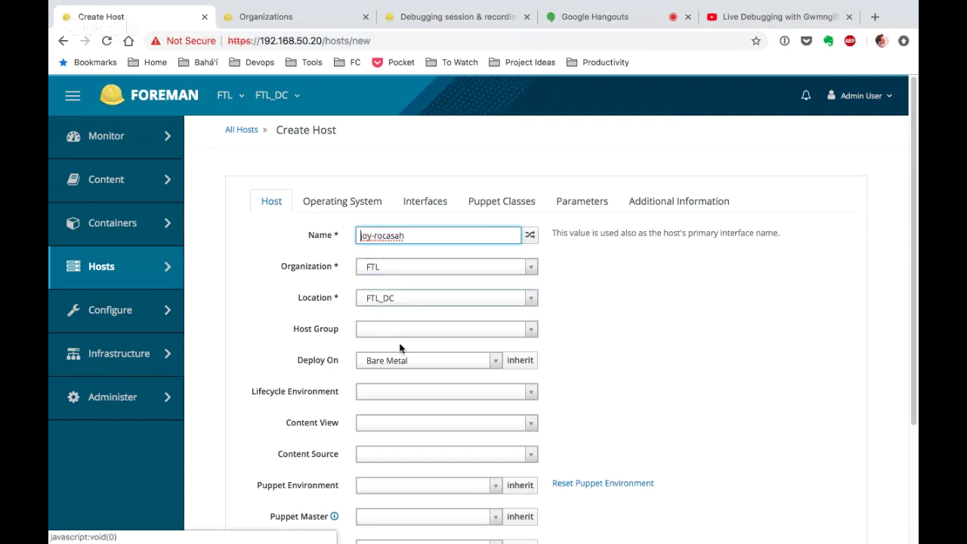
{"action": "left_click", "coordinate": [389, 389]}
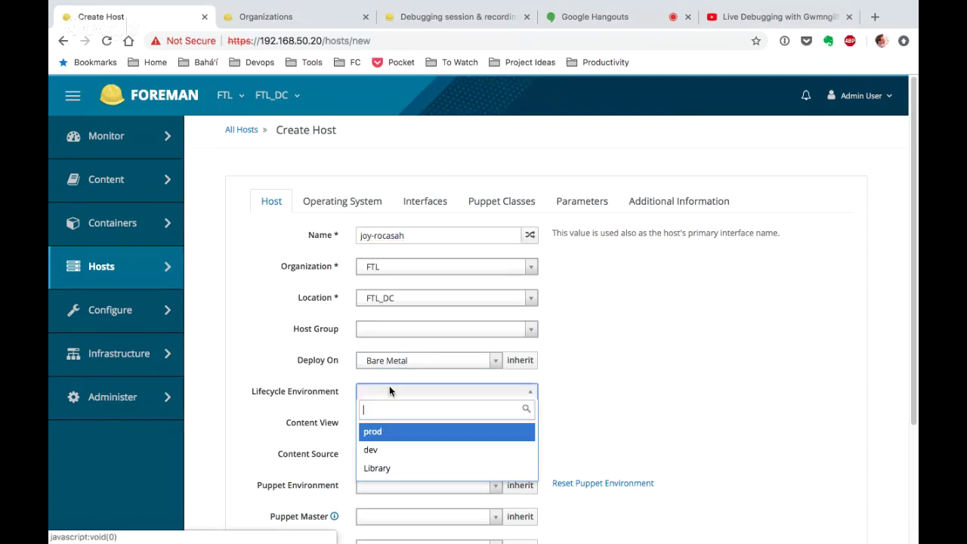
{"action": "left_click", "coordinate": [387, 469]}
{"action": "left_click", "coordinate": [382, 425]}
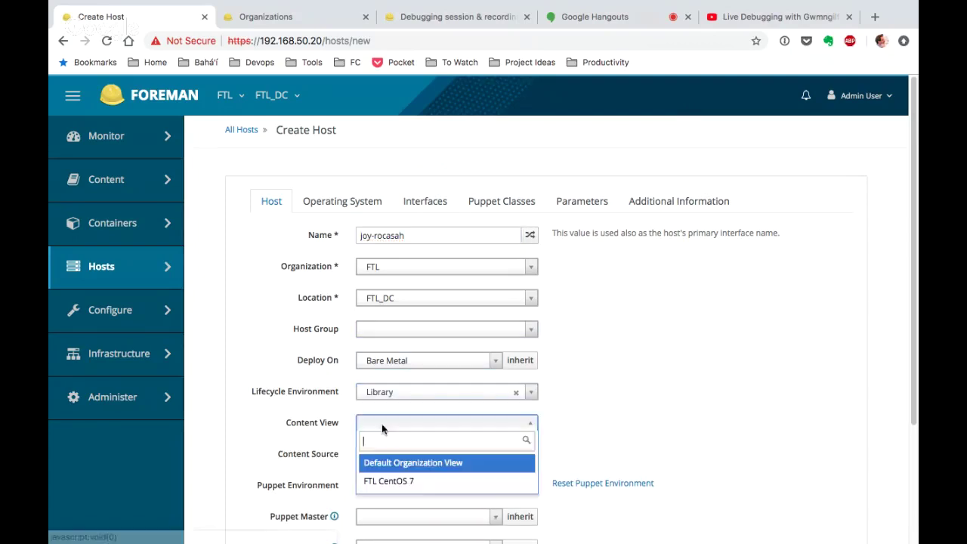
{"action": "left_click", "coordinate": [386, 483]}
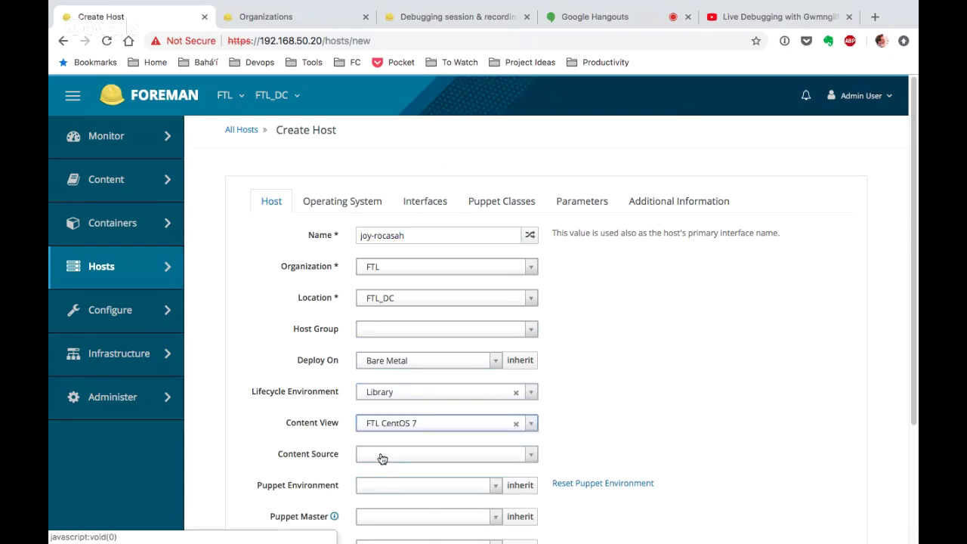
Step: Use foreman.ftlcomputing.ca as the content source, Puppet Master and Puppet CA
{"action": "left_click", "coordinate": [381, 455]}
{"action": "left_click", "coordinate": [386, 502]}
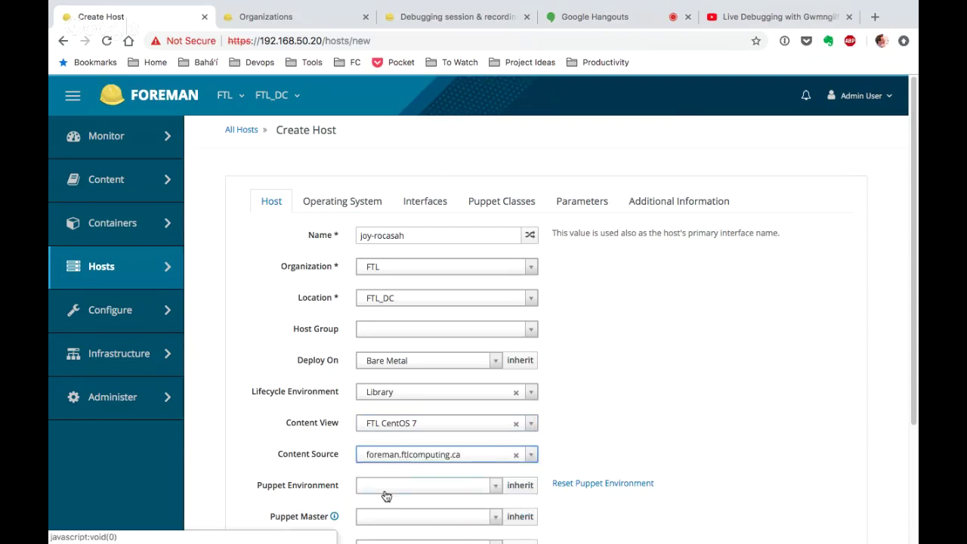
{"action": "left_click", "coordinate": [388, 516]}
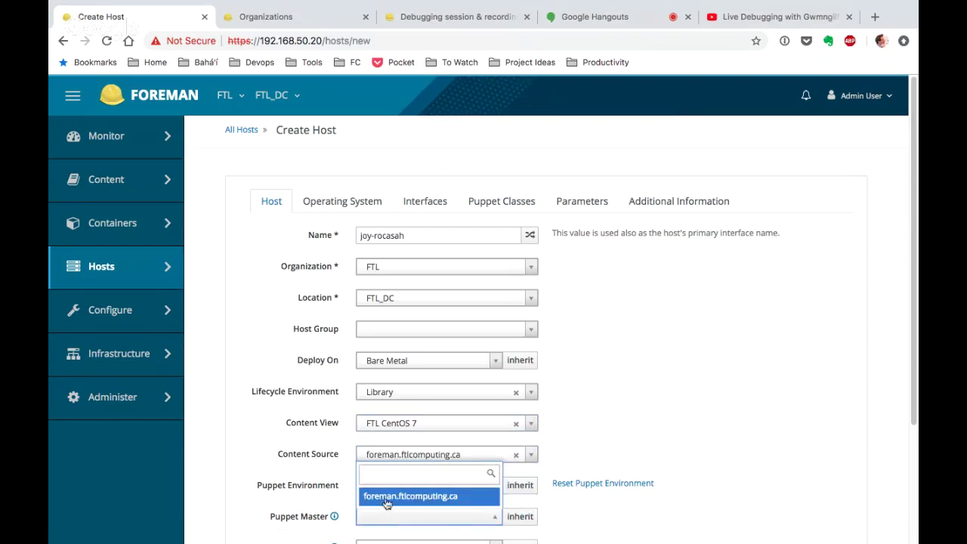
{"action": "left_click", "coordinate": [388, 502]}
{"action": "scroll", "coordinate": [583, 447], "scroll_direction": "down", "scroll_amount": 3}
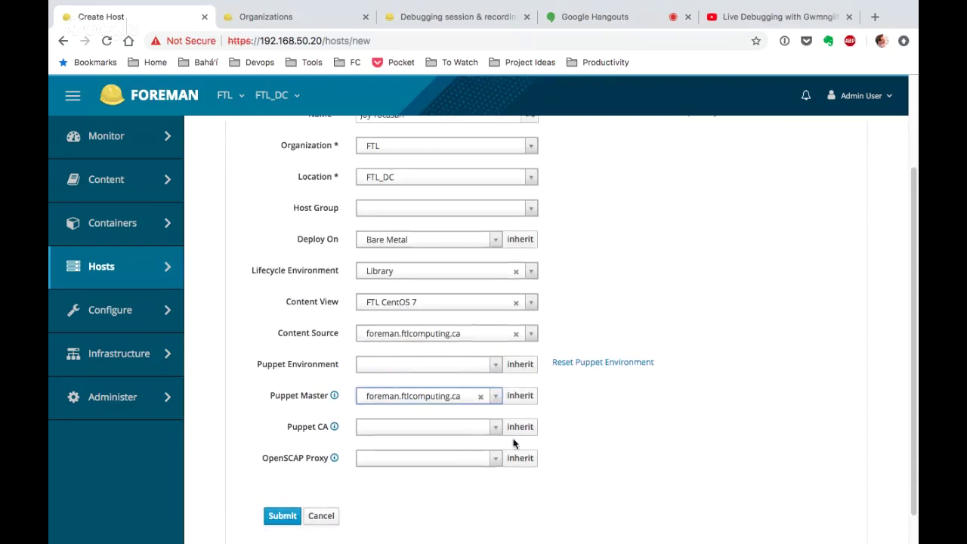
{"action": "left_click", "coordinate": [489, 427]}
{"action": "left_click", "coordinate": [453, 466]}
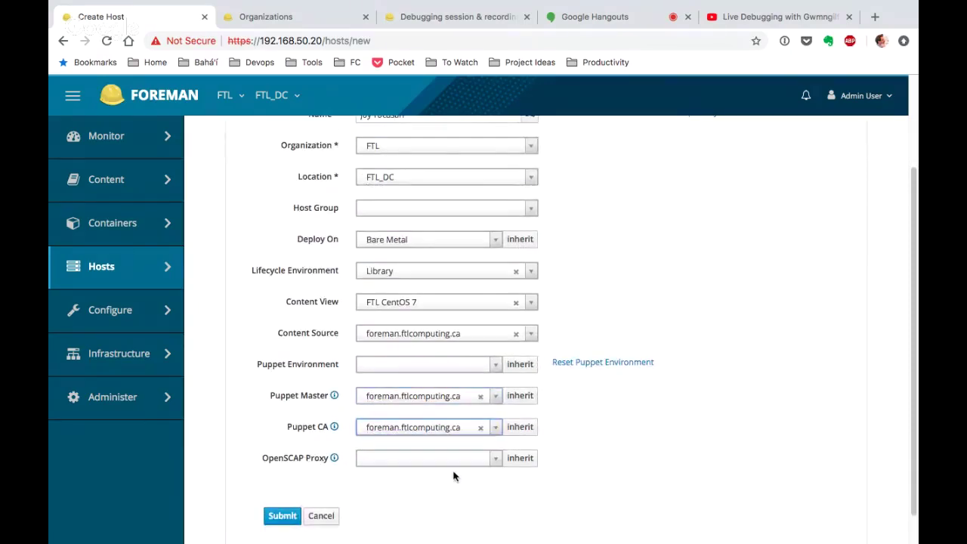
{"action": "scroll", "coordinate": [454, 474], "scroll_direction": "up", "scroll_amount": 3}
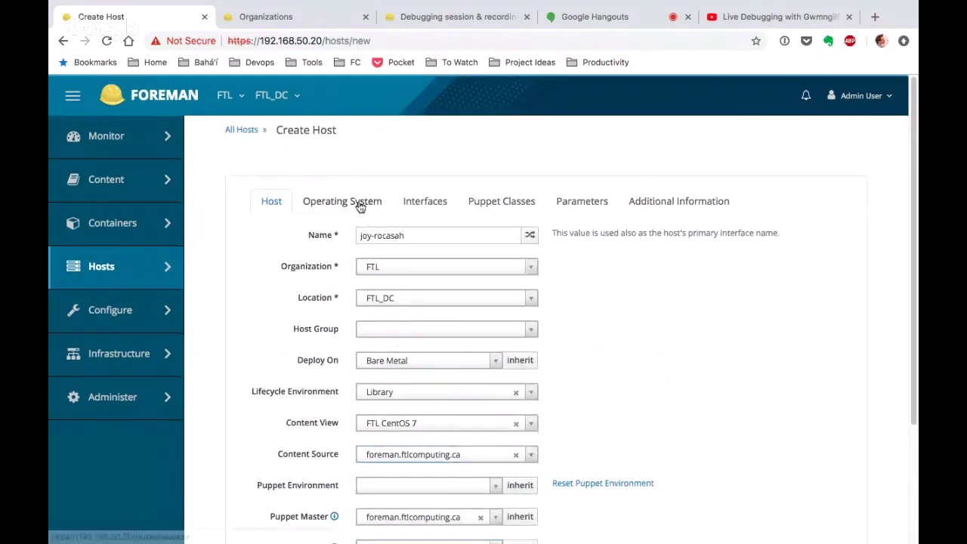
Step: On the Operating System tab, choose x86_64, CentOS 7 and the Kickstart default partition table
{"action": "left_click", "coordinate": [358, 203]}
{"action": "left_click", "coordinate": [374, 239]}
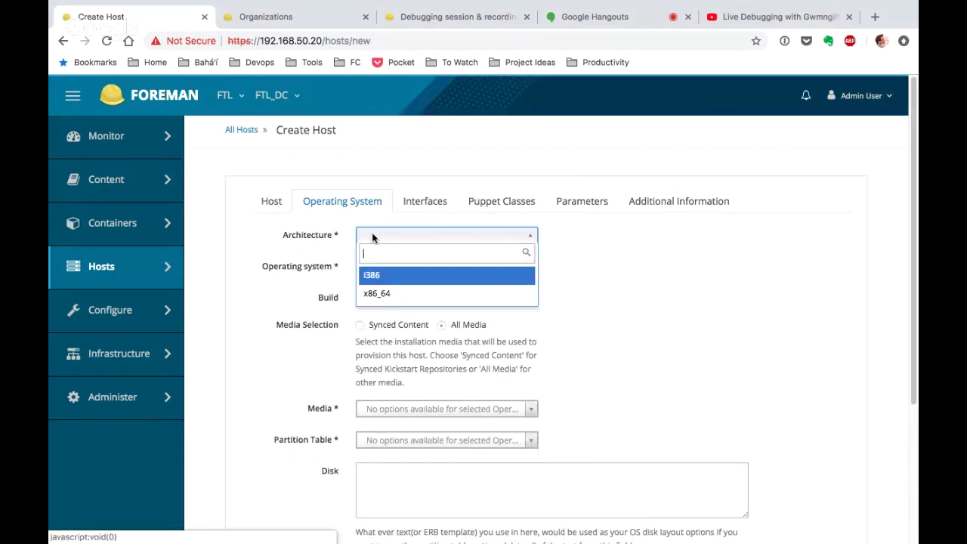
{"action": "left_click", "coordinate": [384, 296]}
{"action": "left_click", "coordinate": [390, 274]}
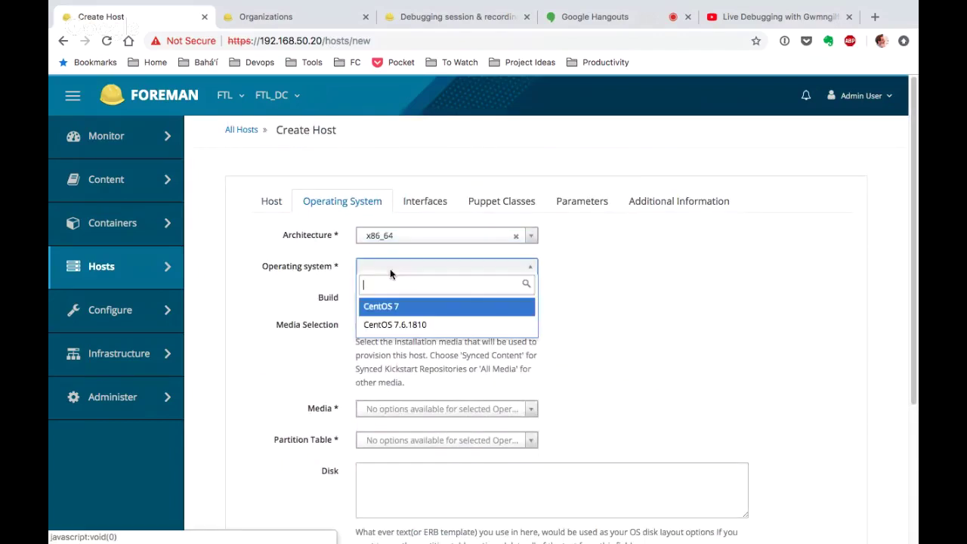
{"action": "left_click", "coordinate": [378, 308]}
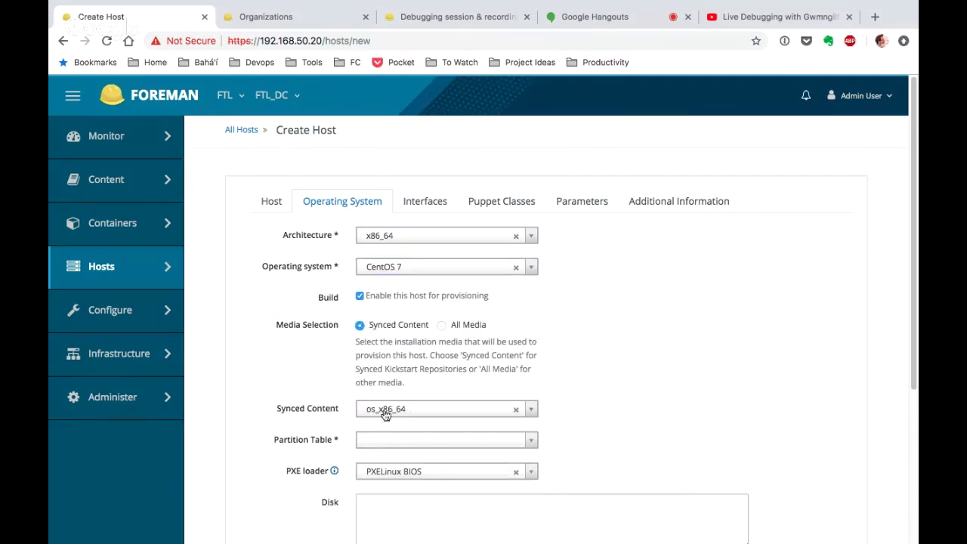
{"action": "left_click", "coordinate": [379, 444]}
{"action": "left_click", "coordinate": [380, 483]}
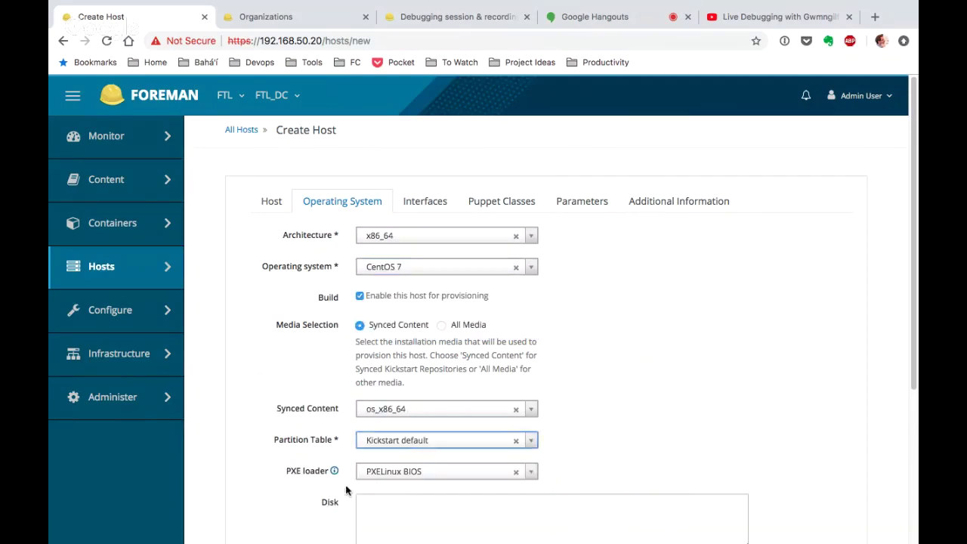
Step: Enter the host's root password and bring up its Interfaces list
{"action": "scroll", "coordinate": [256, 517], "scroll_direction": "down", "scroll_amount": 1}
{"action": "scroll", "coordinate": [256, 517], "scroll_direction": "down", "scroll_amount": 3}
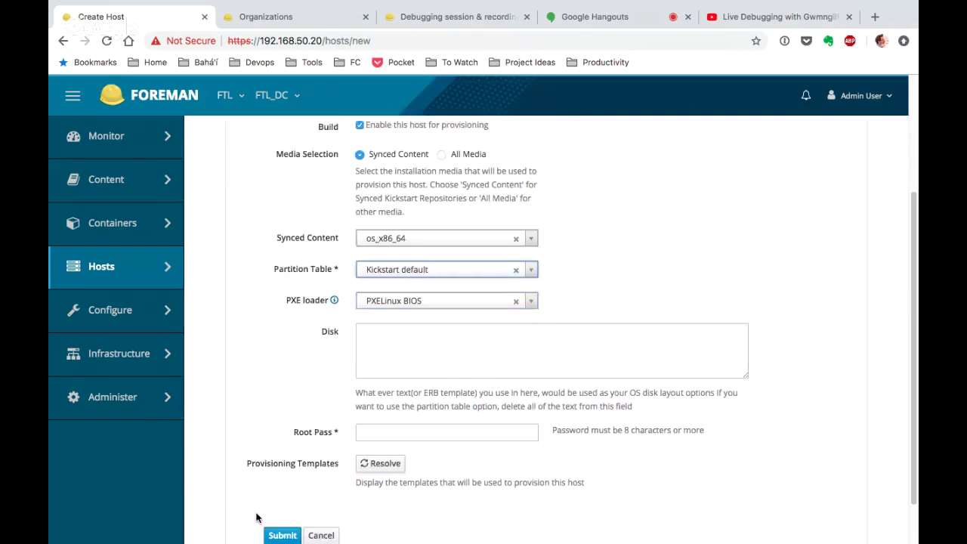
{"action": "left_click", "coordinate": [375, 429]}
{"action": "type", "text": "•••"}
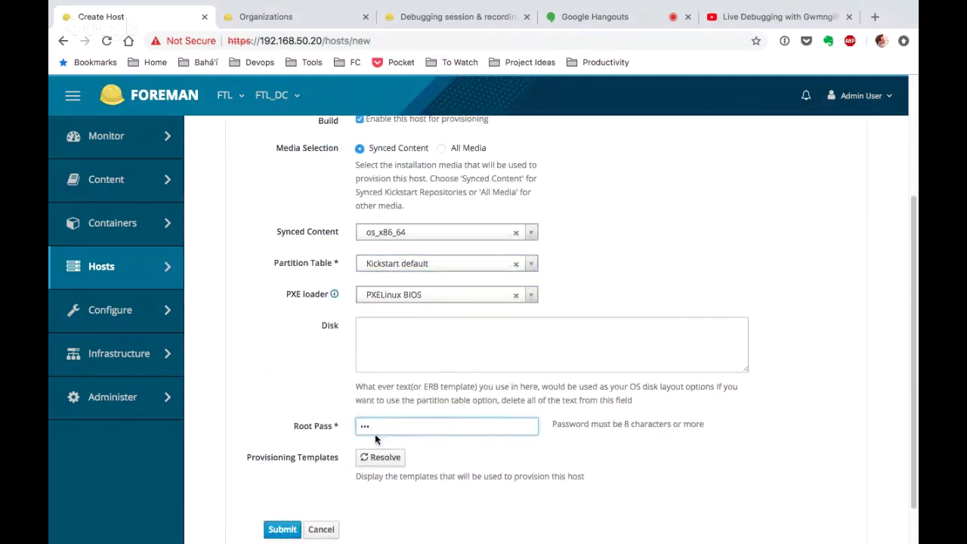
{"action": "scroll", "coordinate": [398, 398], "scroll_direction": "up", "scroll_amount": 4}
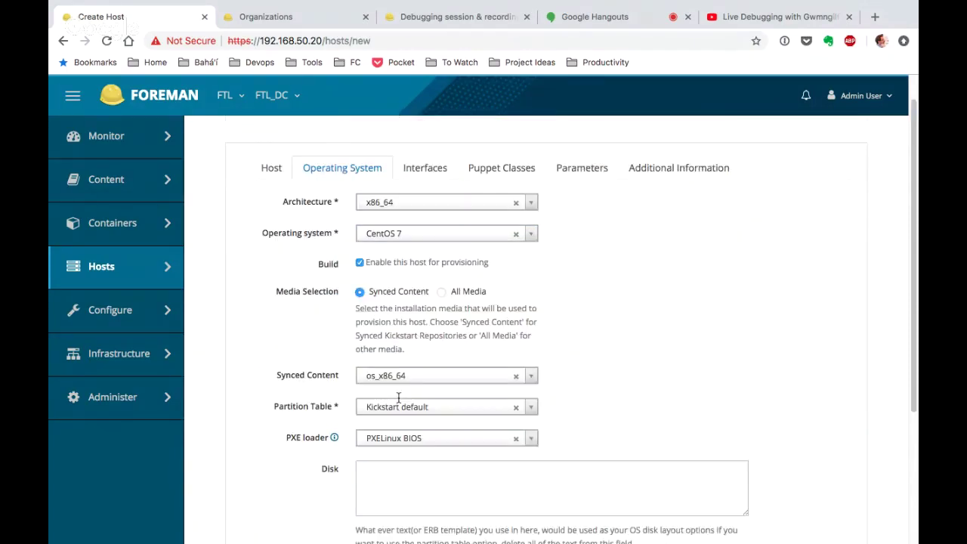
{"action": "left_click", "coordinate": [421, 185]}
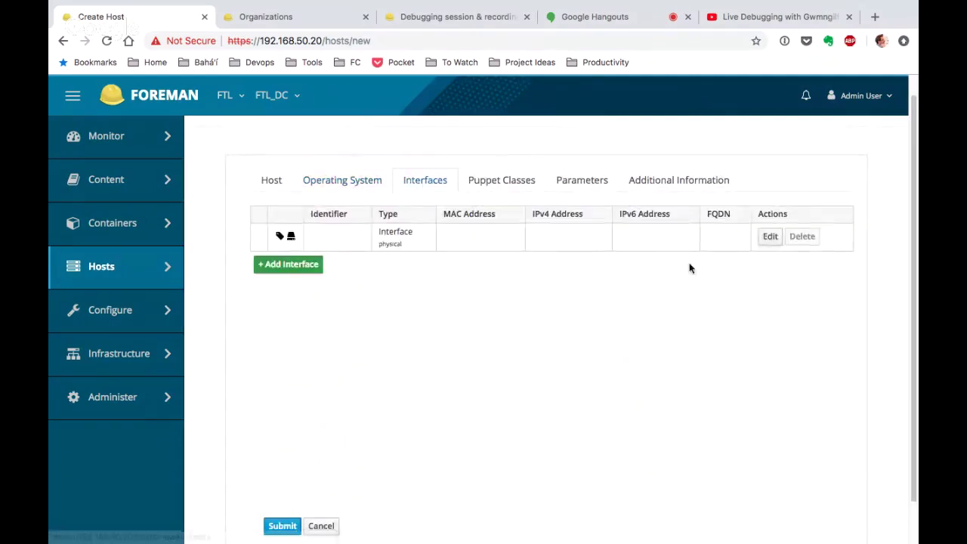
Step: Edit the interface to use domain ftlcomputing.ca, subnet DC and MAC 12:12:12:12:12:12
{"action": "left_click", "coordinate": [768, 239]}
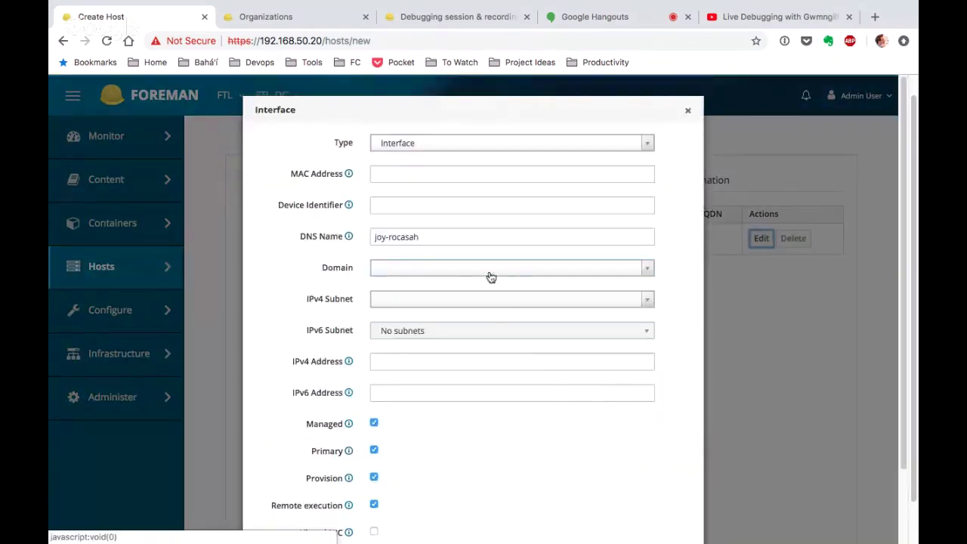
{"action": "left_click", "coordinate": [458, 273]}
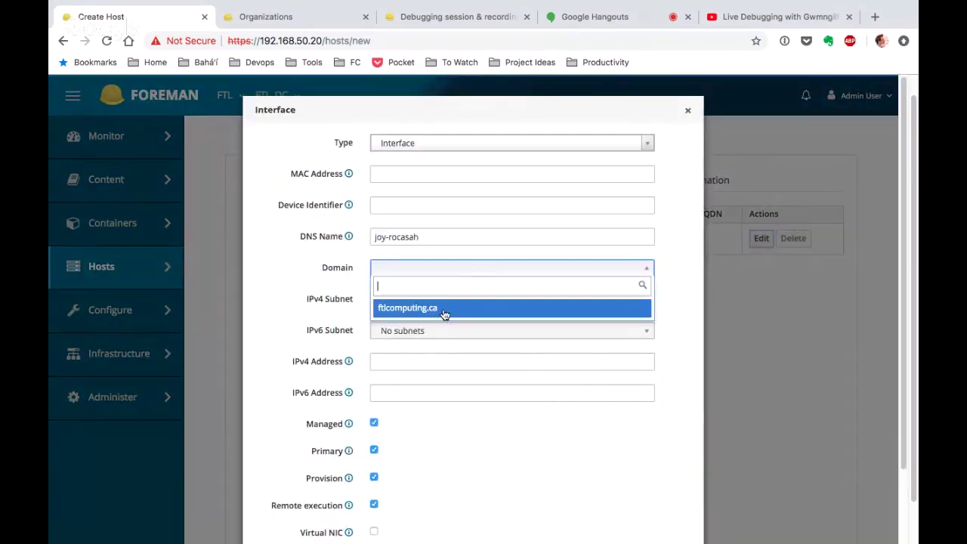
{"action": "left_click", "coordinate": [445, 309]}
{"action": "left_click", "coordinate": [427, 306]}
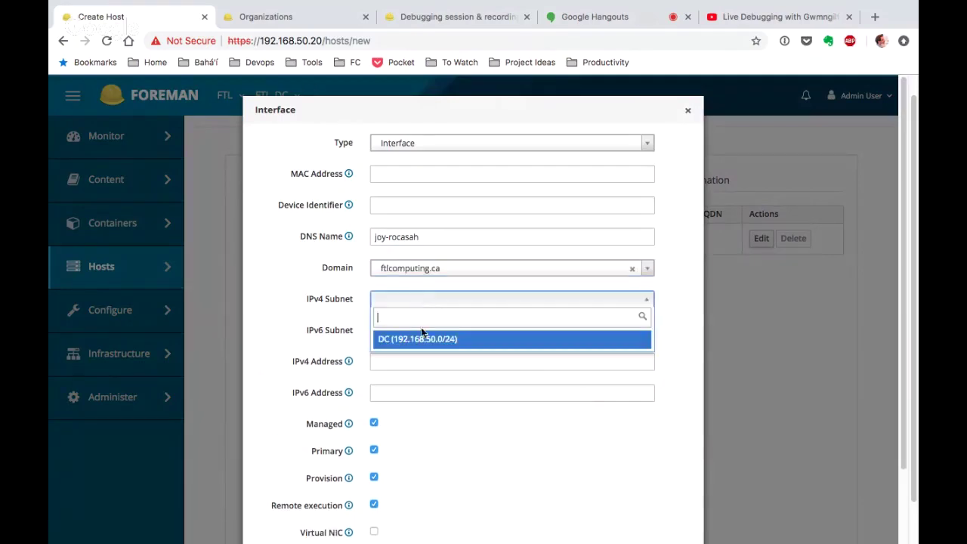
{"action": "left_click", "coordinate": [420, 345]}
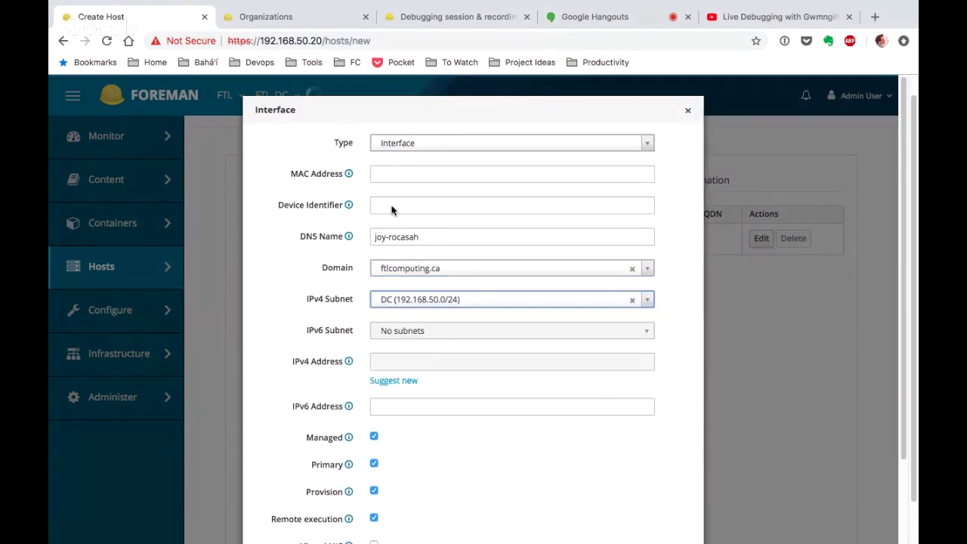
{"action": "left_click", "coordinate": [388, 173]}
{"action": "type", "text": "12:12"}
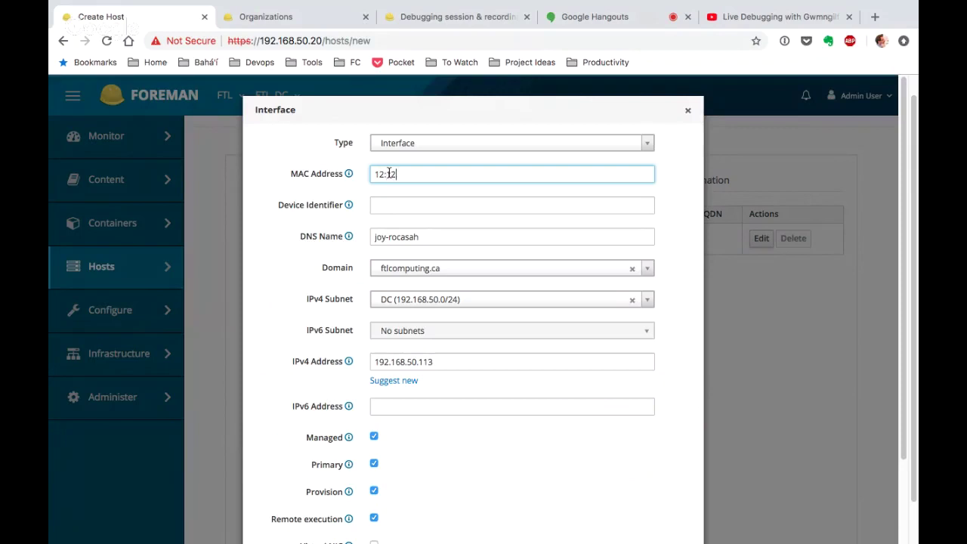
{"action": "type", "text": ":12:12:12:12"}
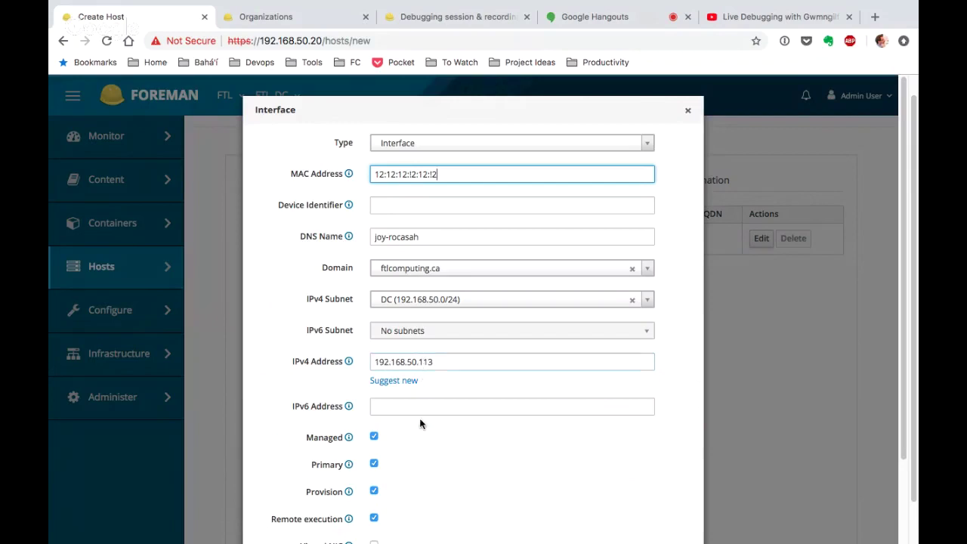
{"action": "scroll", "coordinate": [420, 423], "scroll_direction": "down", "scroll_amount": 3}
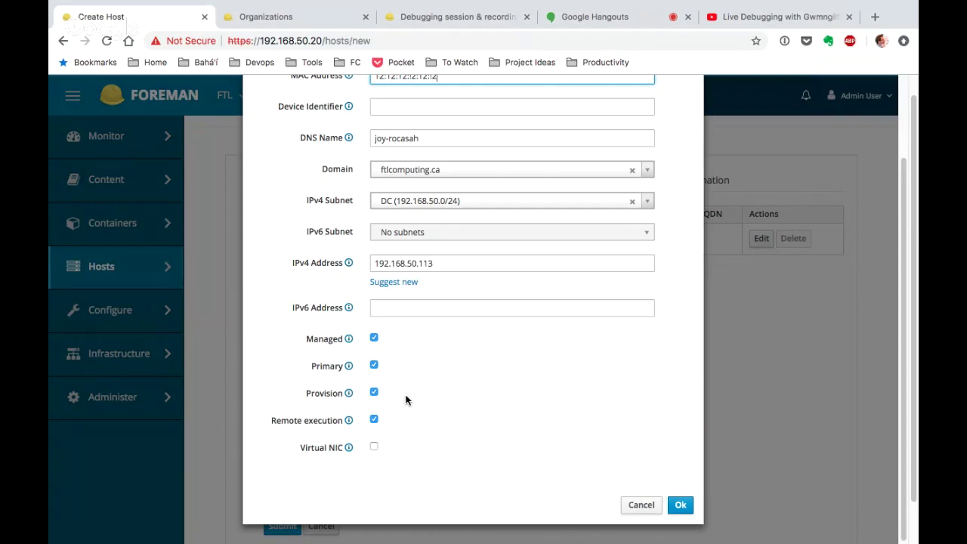
{"action": "left_click", "coordinate": [678, 505]}
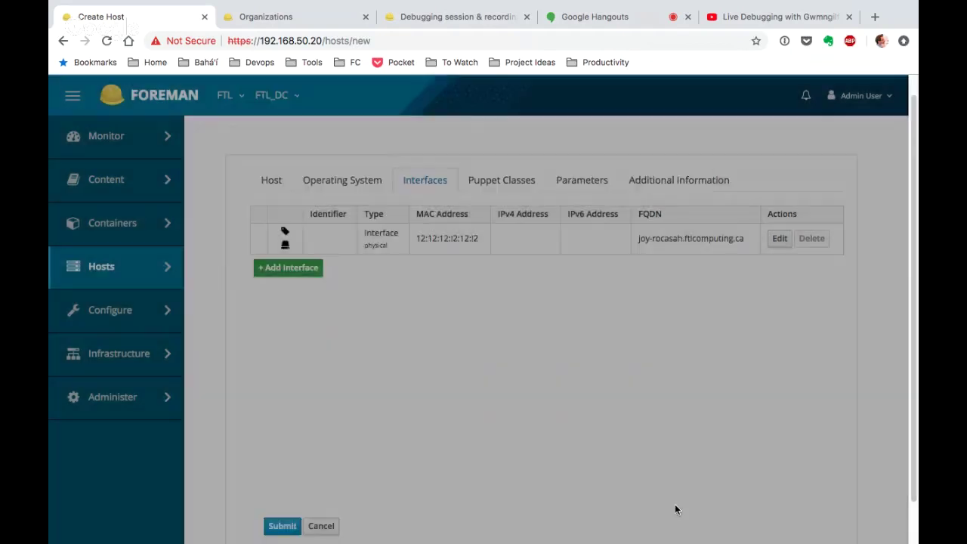
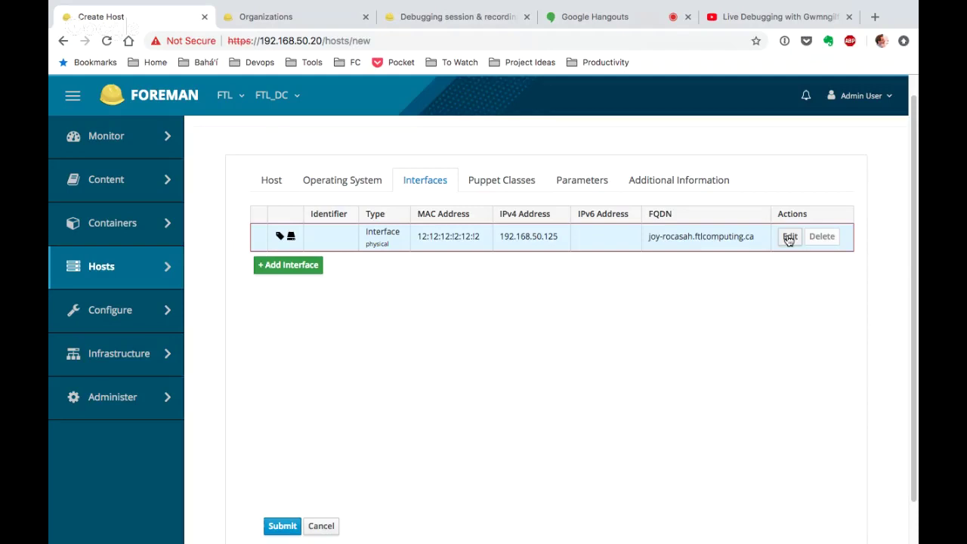
Step: Look over the new host's Puppet Classes, Additional Information and Parameters sections
{"action": "left_click", "coordinate": [501, 182]}
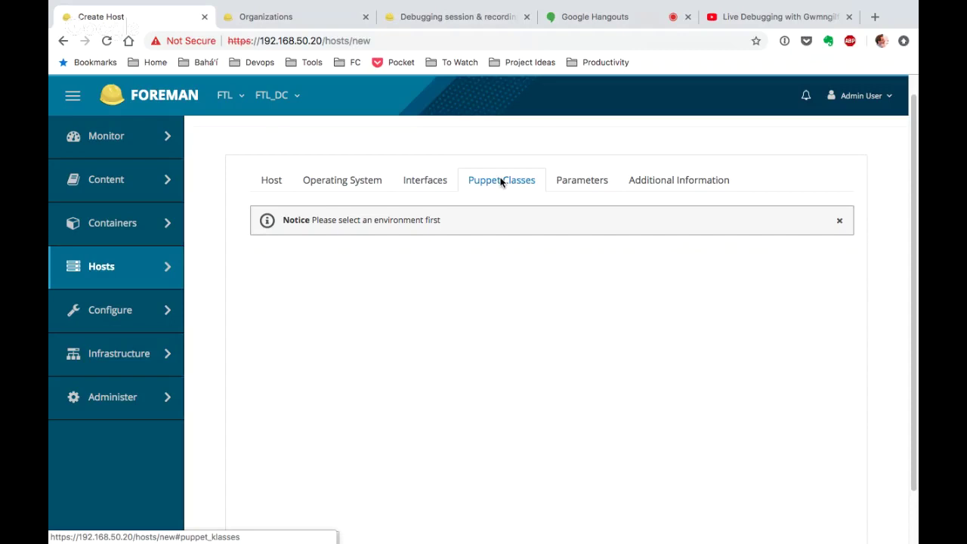
{"action": "left_click", "coordinate": [660, 182]}
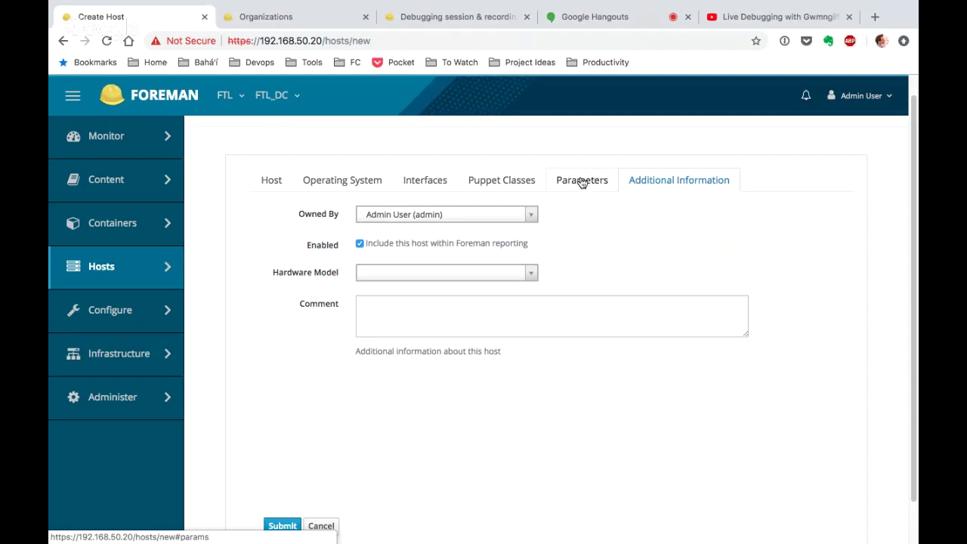
{"action": "left_click", "coordinate": [581, 181]}
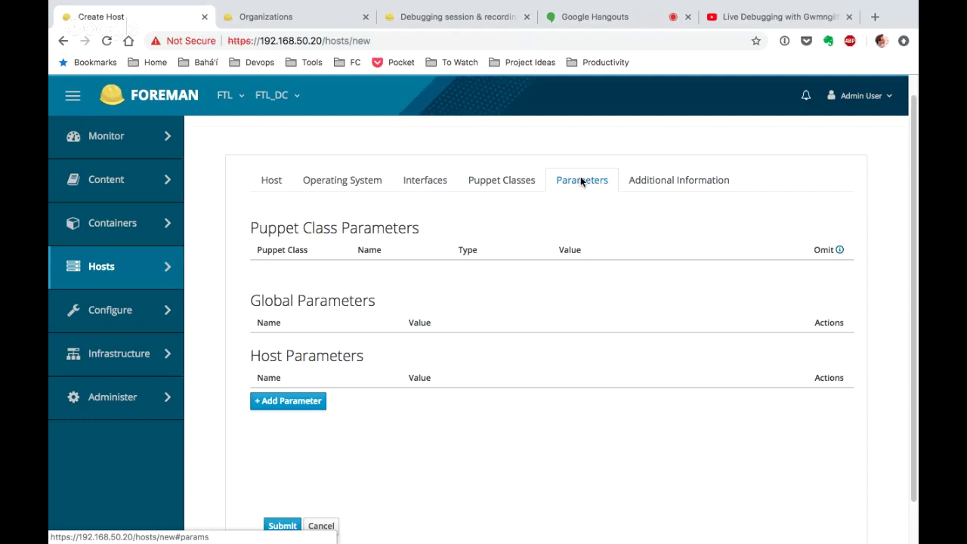
Step: Add a blank host parameter row, remove it again, and return to Additional Information
{"action": "left_click", "coordinate": [285, 402]}
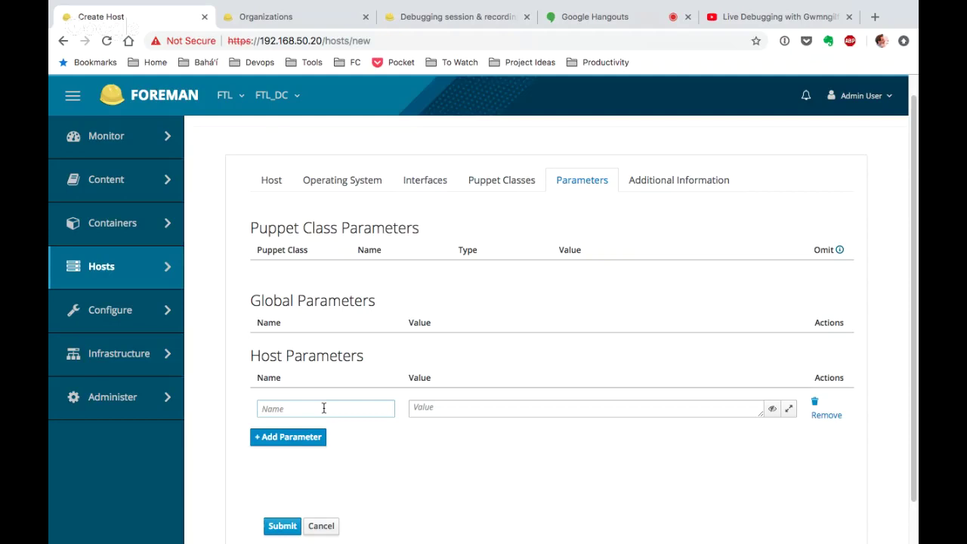
{"action": "scroll", "coordinate": [323, 405], "scroll_direction": "down", "scroll_amount": 1}
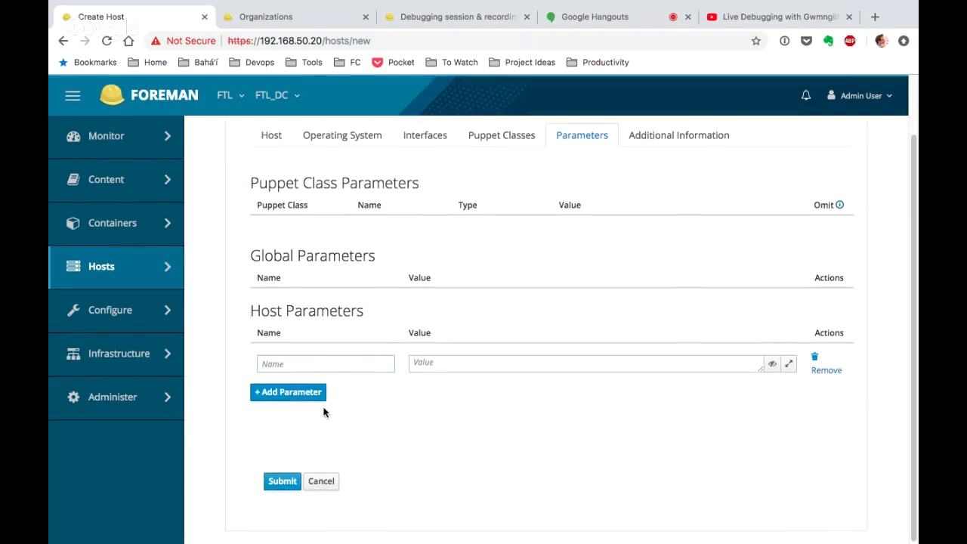
{"action": "left_click", "coordinate": [813, 359]}
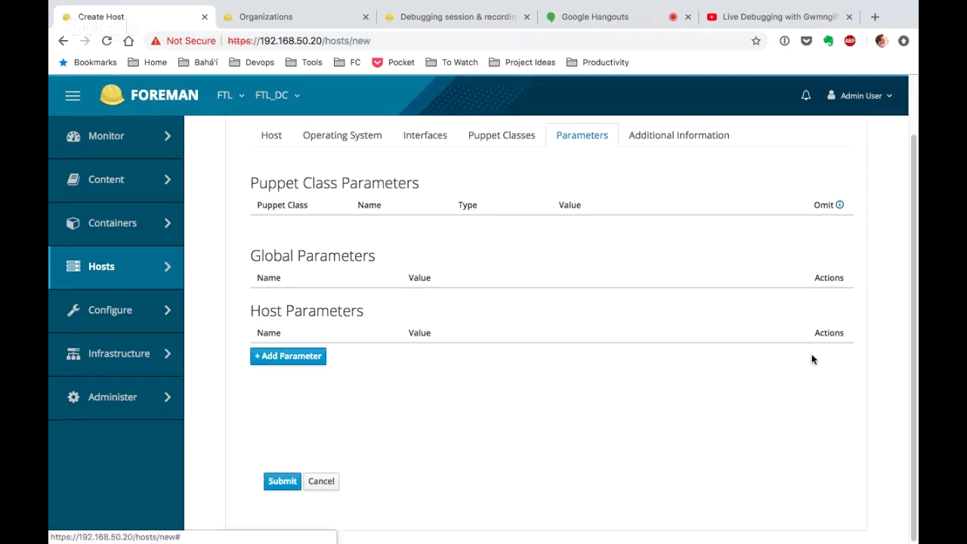
{"action": "scroll", "coordinate": [549, 371], "scroll_direction": "up", "scroll_amount": 1}
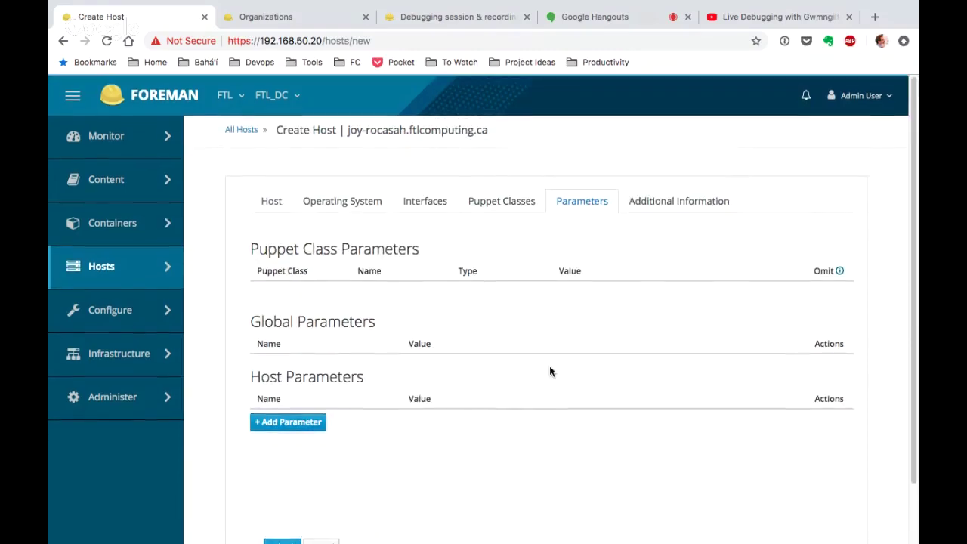
{"action": "left_click", "coordinate": [686, 203]}
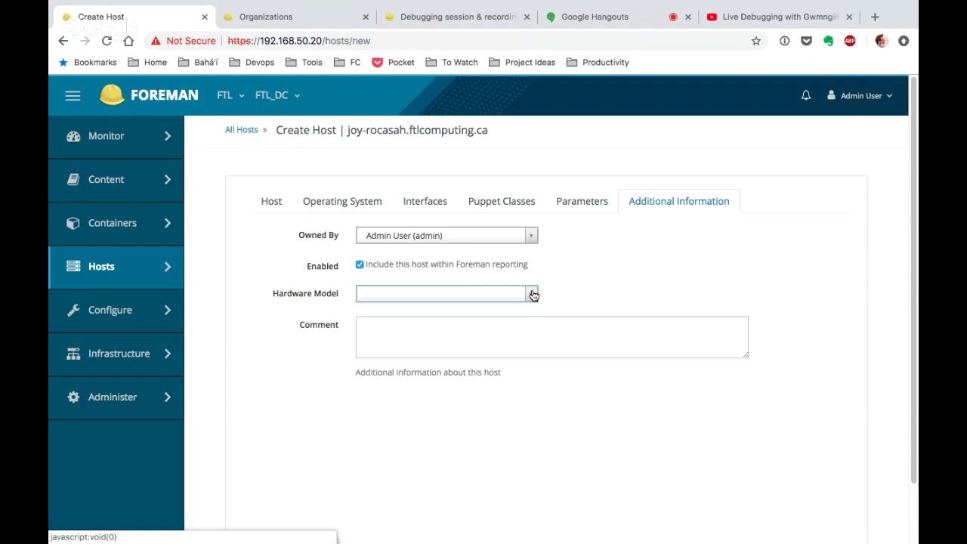
{"action": "scroll", "coordinate": [532, 295], "scroll_direction": "down", "scroll_amount": 2}
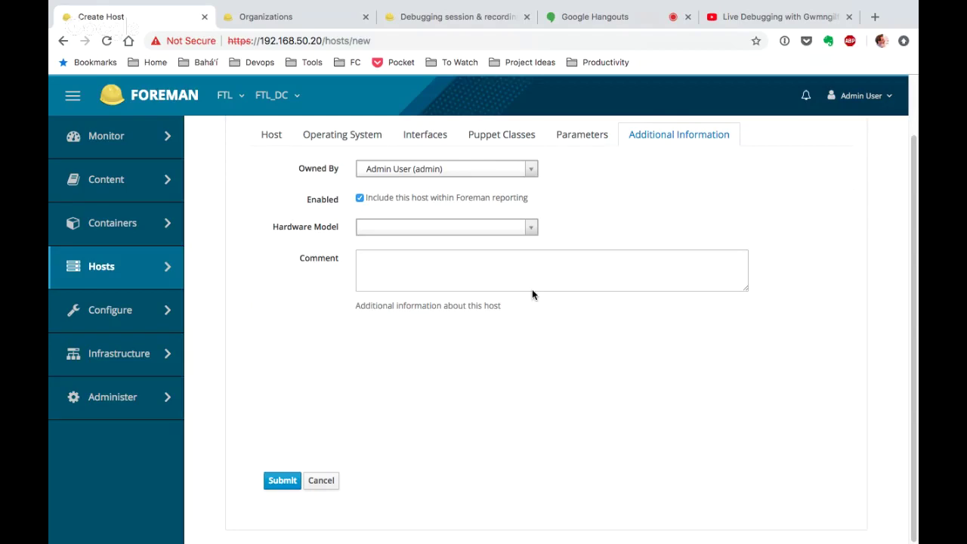
Step: In the terminal, change into /var/lib/tftpboot and list its files
{"action": "key", "text": "ctrl+Up"}
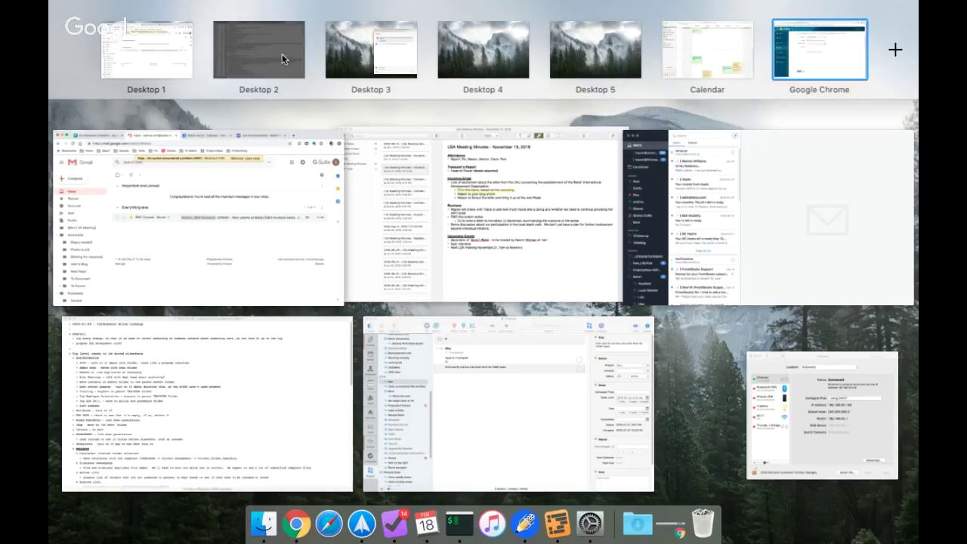
{"action": "left_click", "coordinate": [283, 60]}
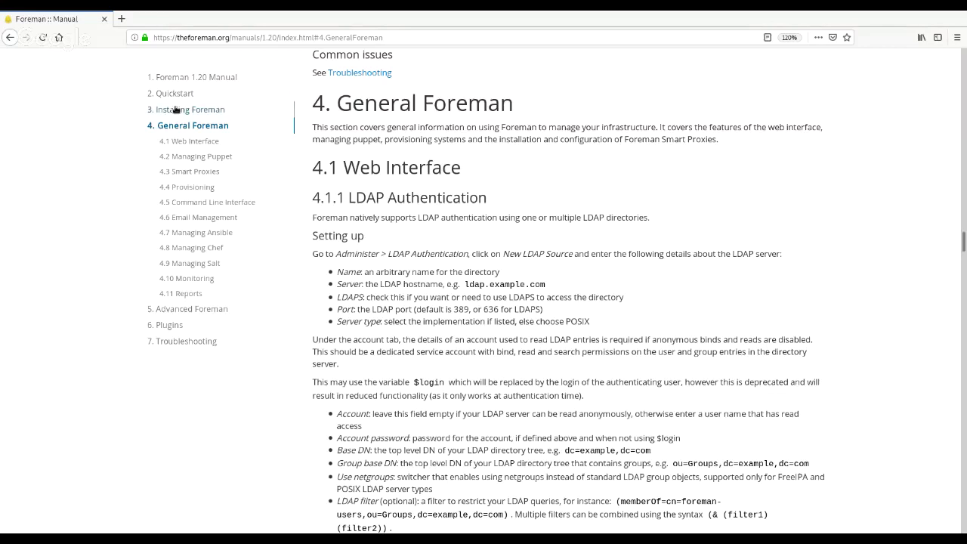
{"action": "left_click", "coordinate": [180, 77]}
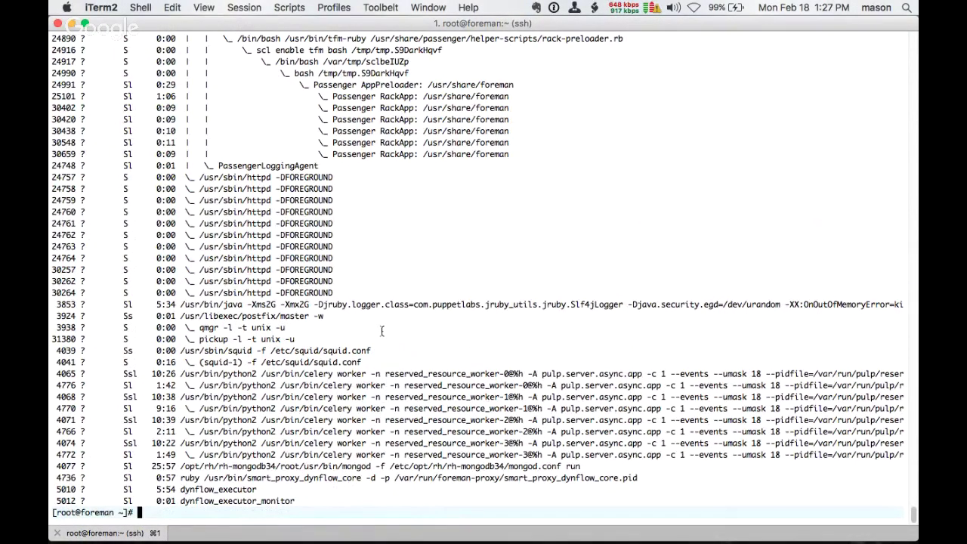
{"action": "type", "text": "cd /var/lib/t"}
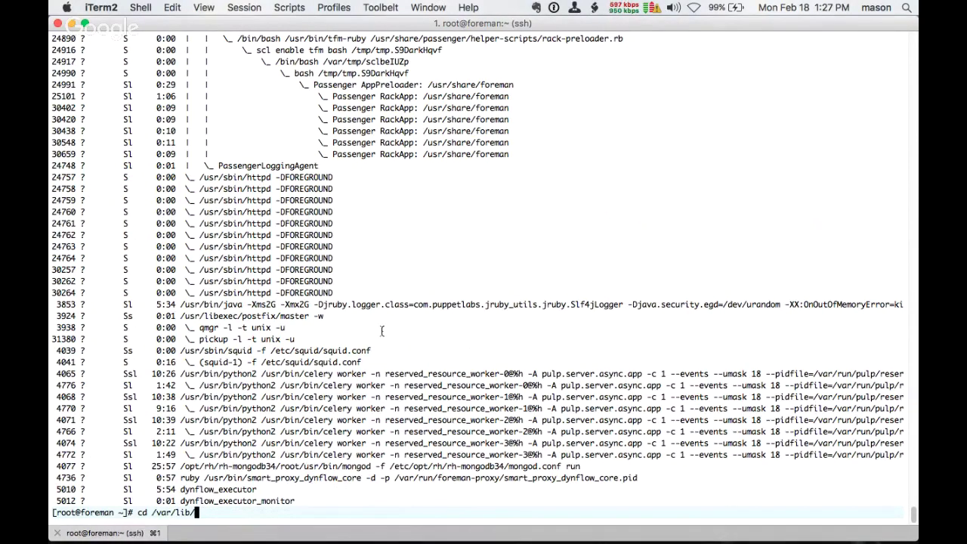
{"action": "key", "text": "BackSpace"}
{"action": "key", "text": "Tab"}
{"action": "key", "text": "Tab"}
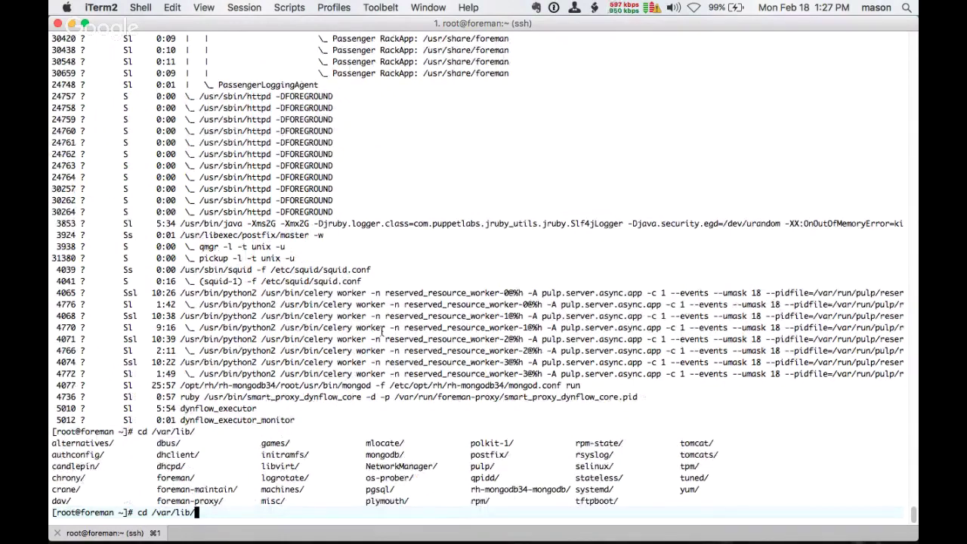
{"action": "type", "text": "tf"}
{"action": "key", "text": "Tab"}
{"action": "key", "text": "Return"}
{"action": "type", "text": "ls"}
{"action": "key", "text": "Return"}
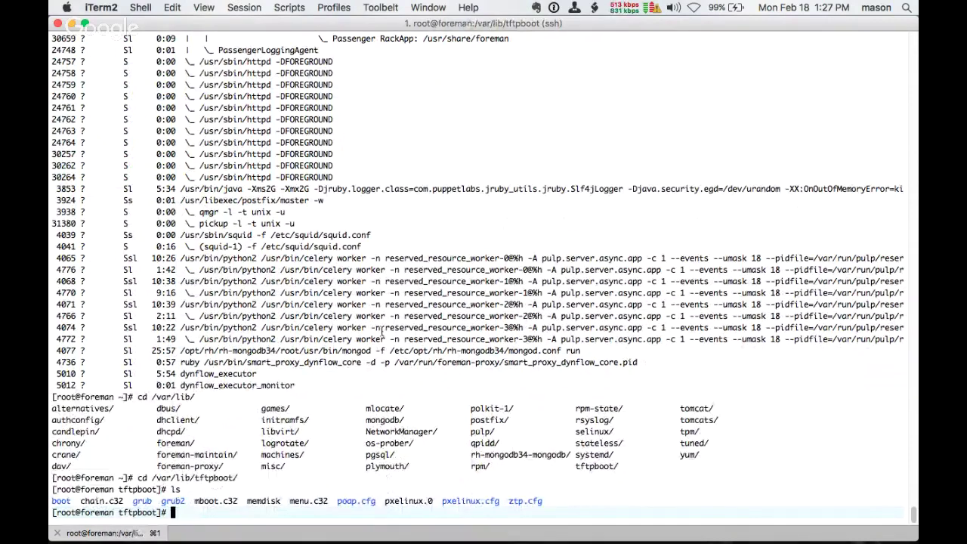
Step: List the contents of the pxelinux.cfg and boot folders
{"action": "type", "text": "cd px"}
{"action": "key", "text": "Tab"}
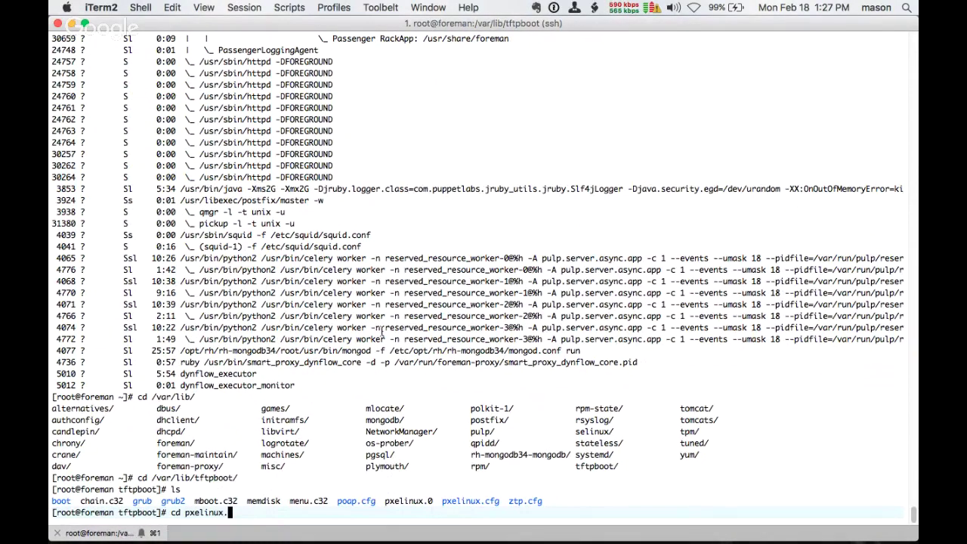
{"action": "key", "text": "BackSpace"}
{"action": "key", "text": "BackSpace"}
{"action": "key", "text": "BackSpace"}
{"action": "key", "text": "BackSpace"}
{"action": "key", "text": "BackSpace"}
{"action": "key", "text": "BackSpace"}
{"action": "key", "text": "BackSpace"}
{"action": "key", "text": "BackSpace"}
{"action": "key", "text": "BackSpace"}
{"action": "key", "text": "BackSpace"}
{"action": "key", "text": "BackSpace"}
{"action": "key", "text": "BackSpace"}
{"action": "type", "text": "ls pxe"}
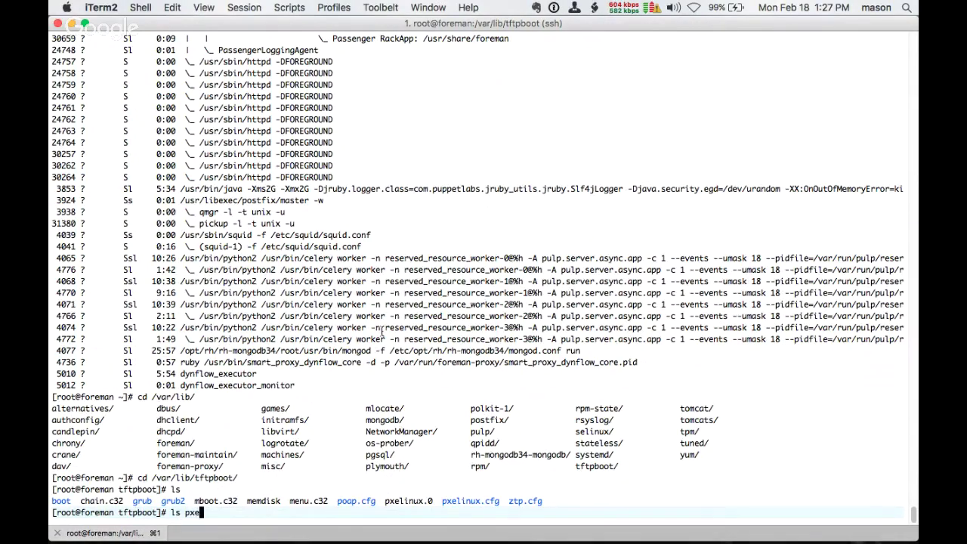
{"action": "key", "text": "Tab"}
{"action": "type", "text": "c"}
{"action": "key", "text": "Tab"}
{"action": "key", "text": "Return"}
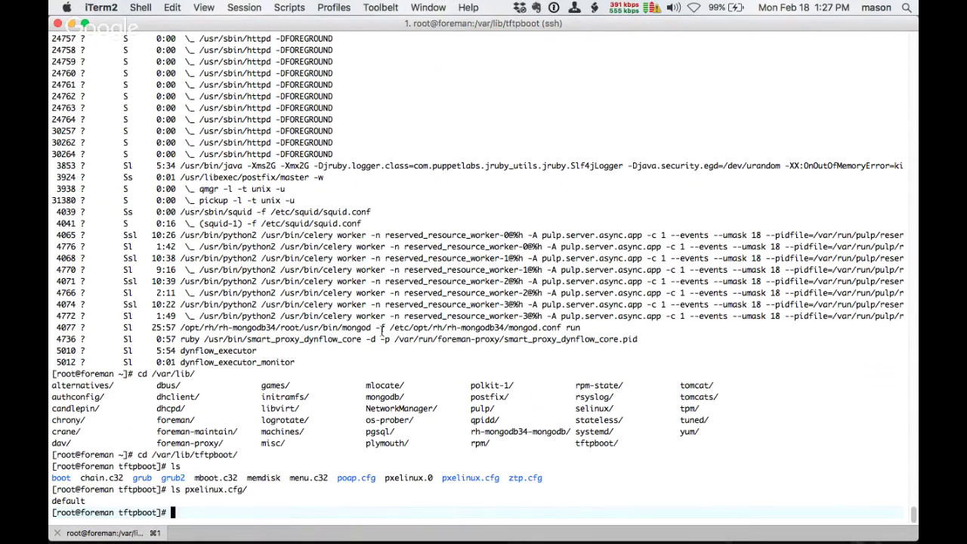
{"action": "type", "text": "ls bo"}
{"action": "key", "text": "Tab"}
{"action": "key", "text": "Return"}
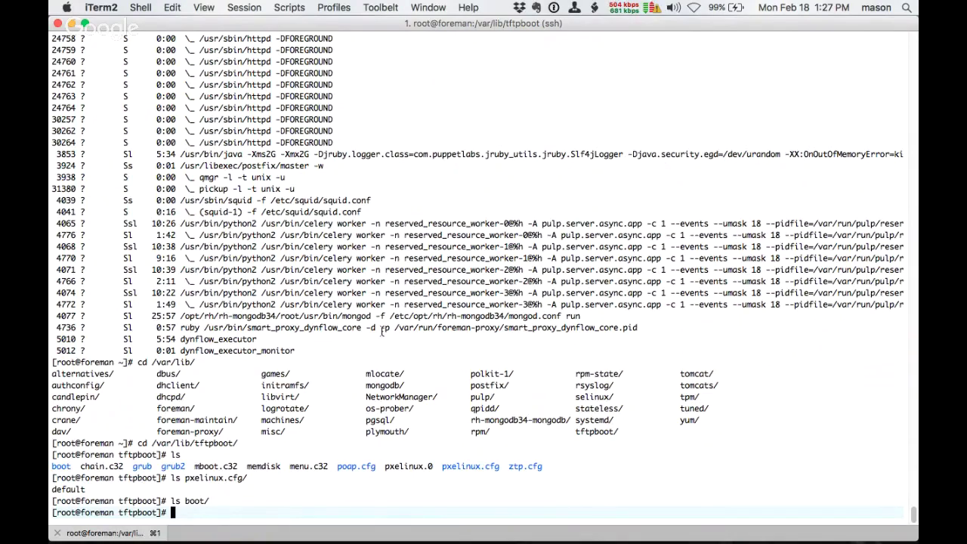
Step: Go back to the Foreman Create Host page in Chrome
{"action": "key", "text": "super+Tab"}
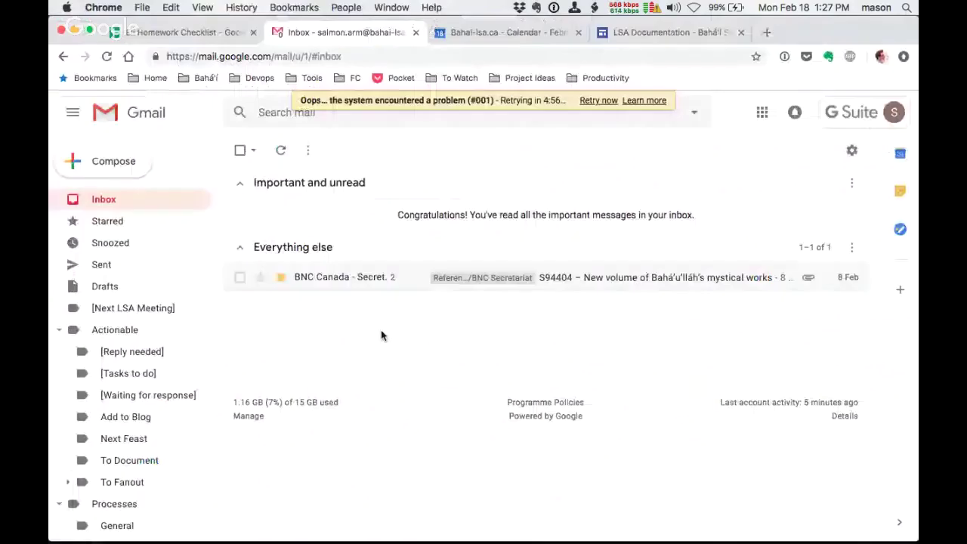
{"action": "key", "text": "ctrl+Up"}
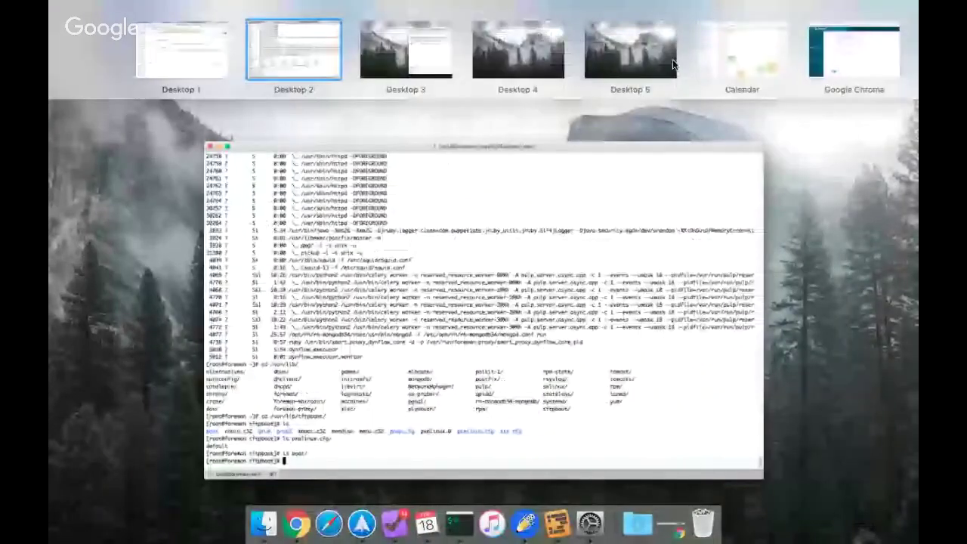
{"action": "left_click", "coordinate": [855, 66]}
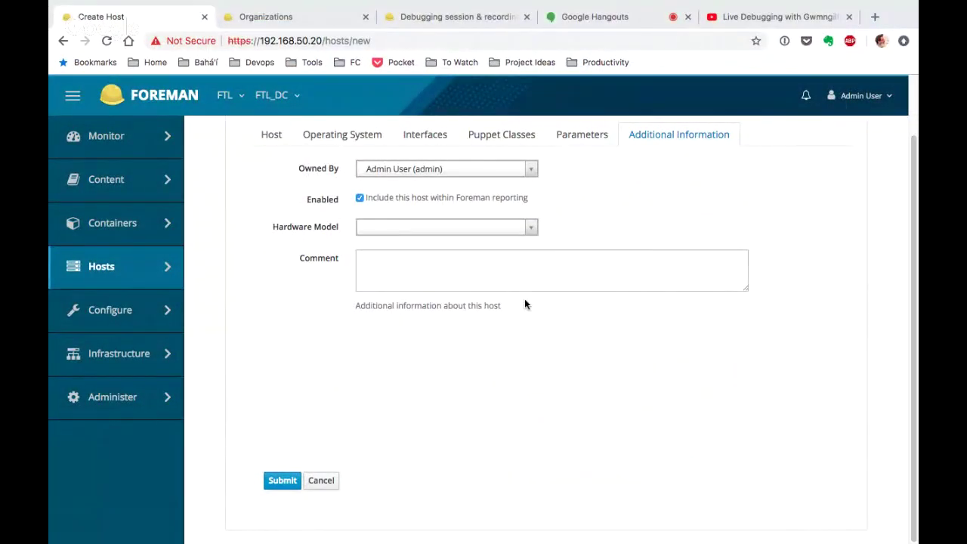
Step: Submit the Create Host form, decline 1Password, and get the Puppet Environment can't be blank error
{"action": "left_click", "coordinate": [284, 481]}
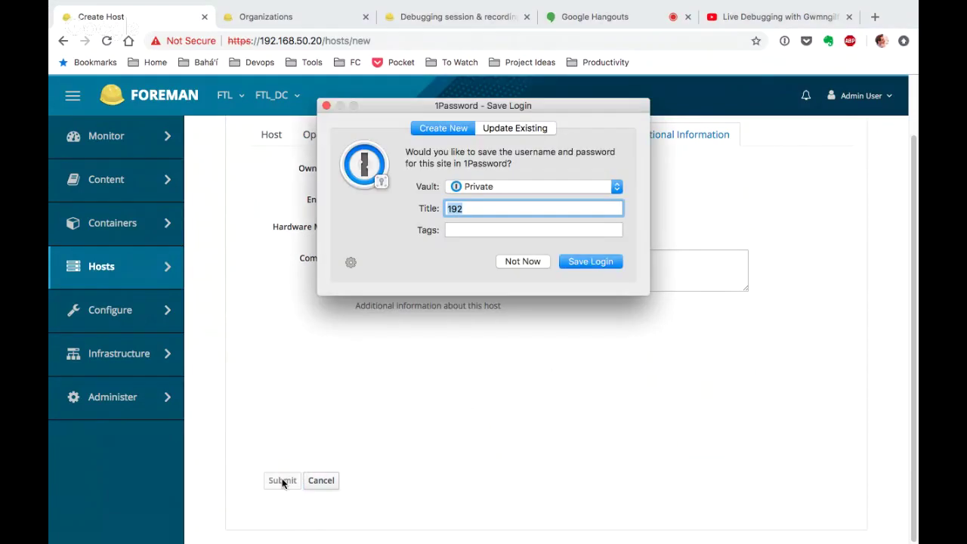
{"action": "left_click", "coordinate": [518, 260]}
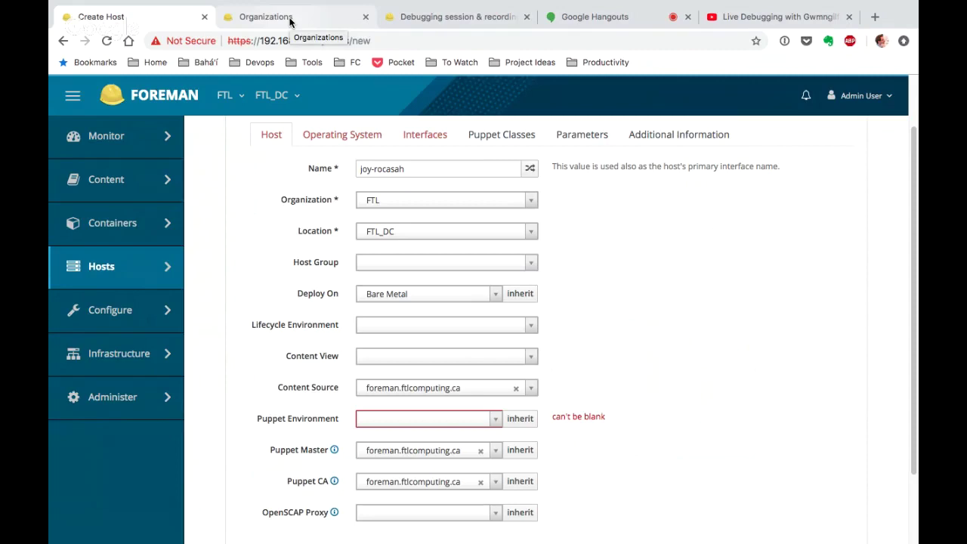
Step: Start a new Puppet environment and assign it to the FTL organization
{"action": "left_click", "coordinate": [289, 18]}
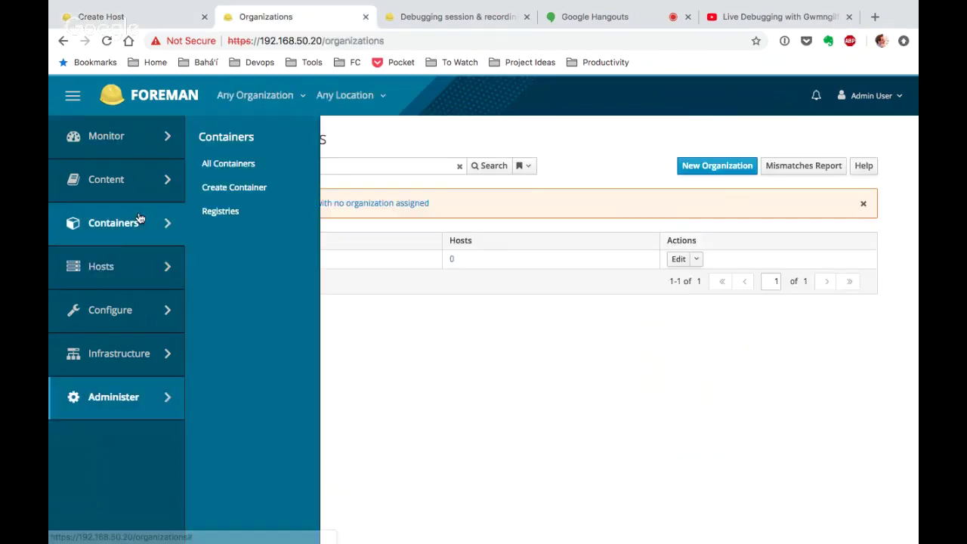
{"action": "mouse_move", "coordinate": [107, 324]}
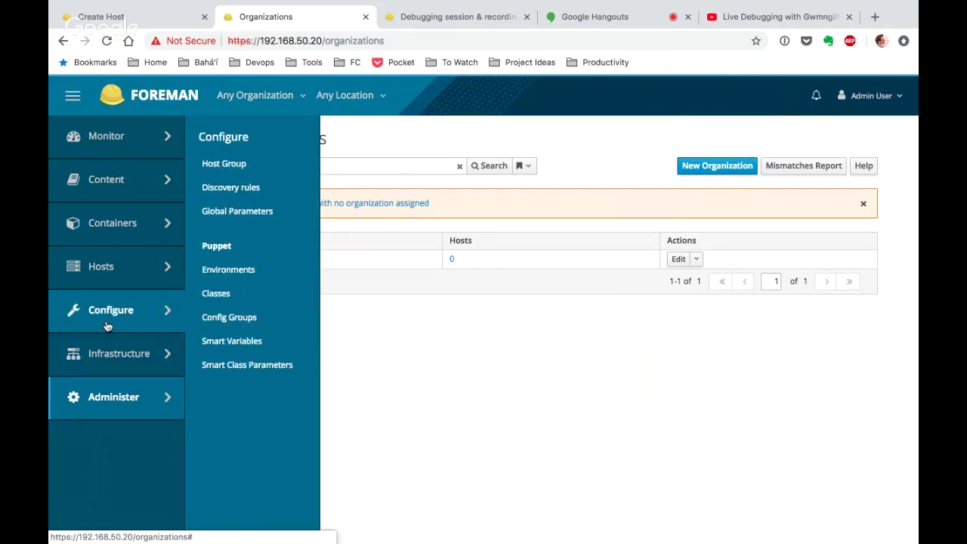
{"action": "left_click", "coordinate": [217, 270]}
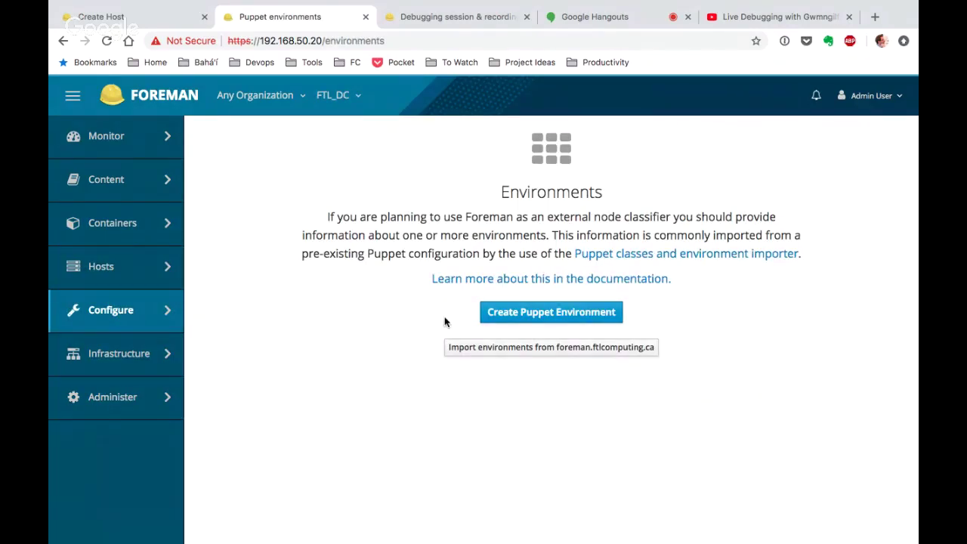
{"action": "left_click", "coordinate": [516, 317]}
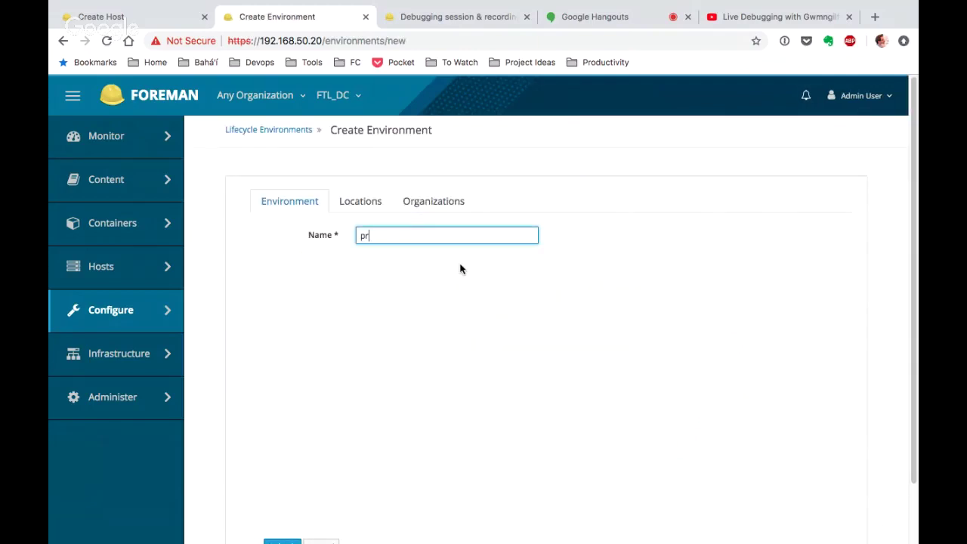
{"action": "scroll", "coordinate": [476, 364], "scroll_direction": "down", "scroll_amount": 3}
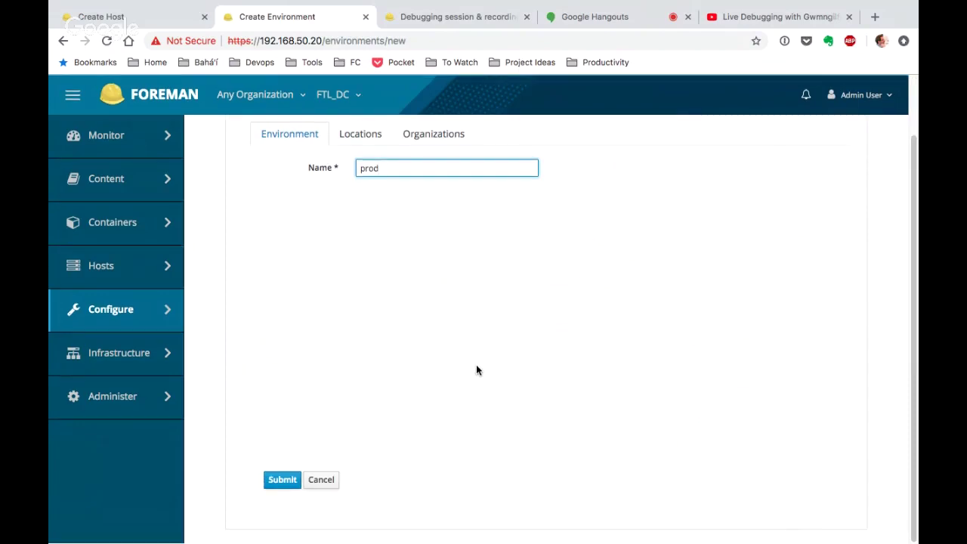
{"action": "left_click", "coordinate": [368, 201]}
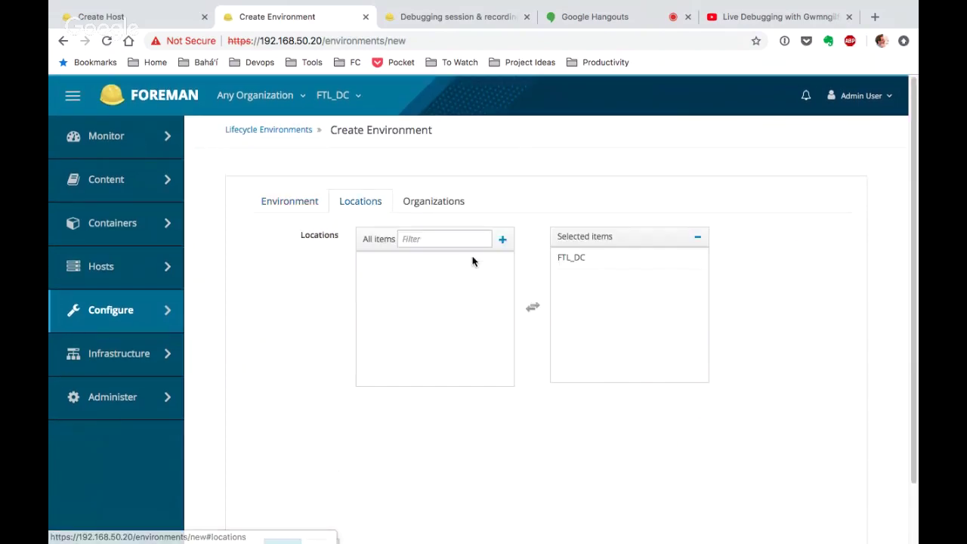
{"action": "left_click", "coordinate": [435, 198]}
{"action": "left_click", "coordinate": [364, 257]}
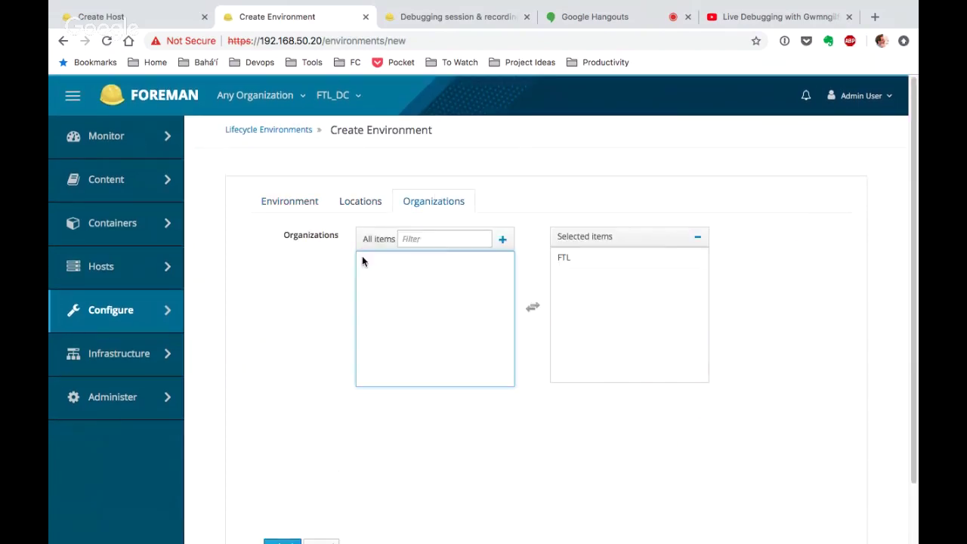
Step: Name the environment 'production' and submit; it is rejected as already taken
{"action": "left_click", "coordinate": [308, 201]}
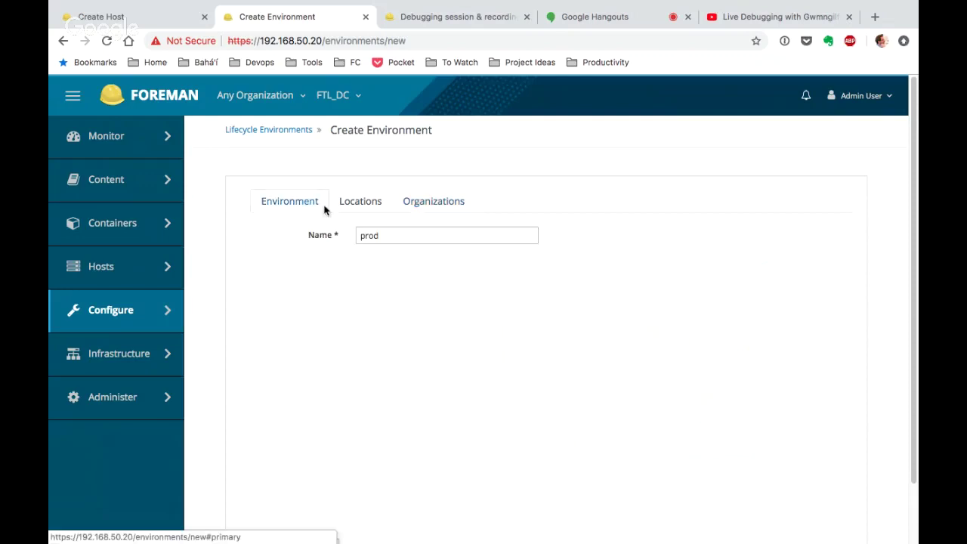
{"action": "double_click", "coordinate": [382, 235]}
{"action": "type", "text": "P"}
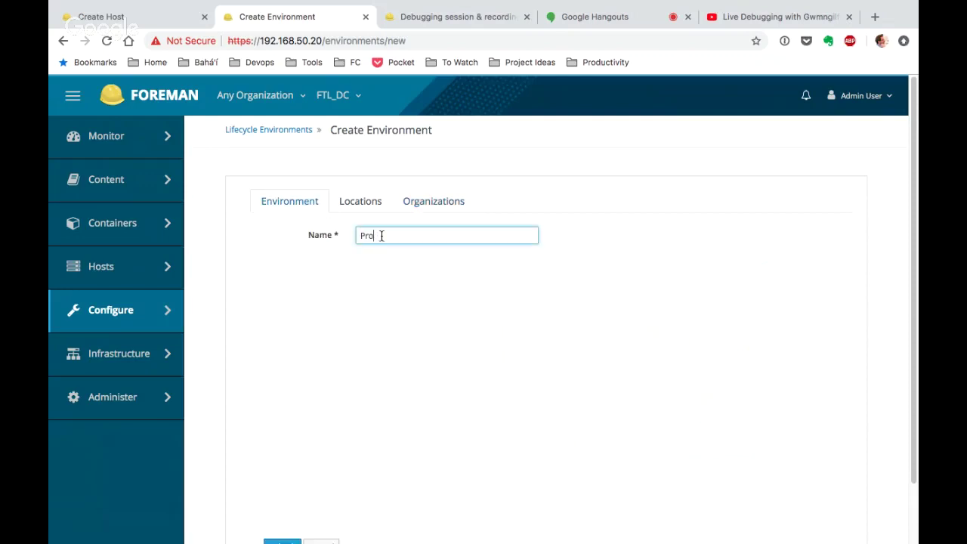
{"action": "type", "text": "roduction"}
{"action": "key", "text": "BackSpace"}
{"action": "type", "text": "p"}
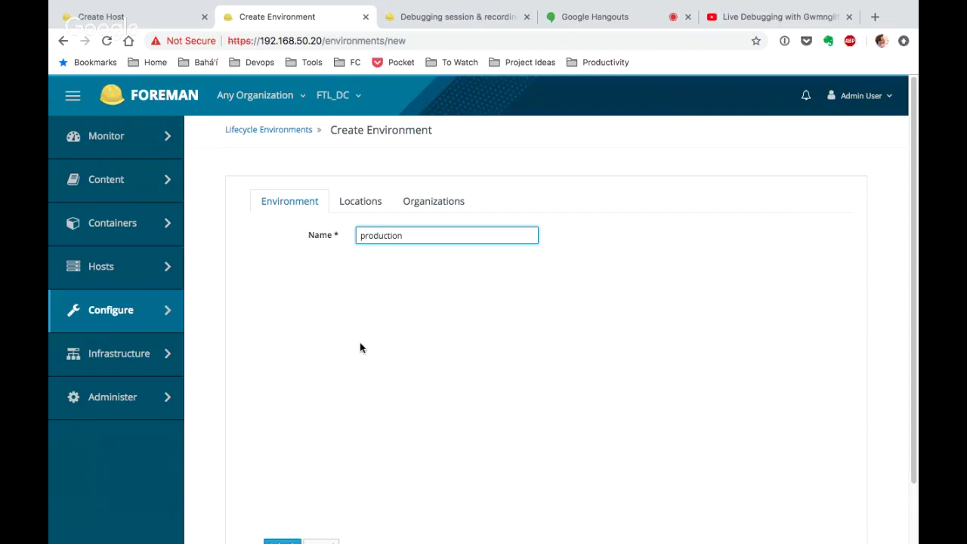
{"action": "scroll", "coordinate": [359, 344], "scroll_direction": "down", "scroll_amount": 1}
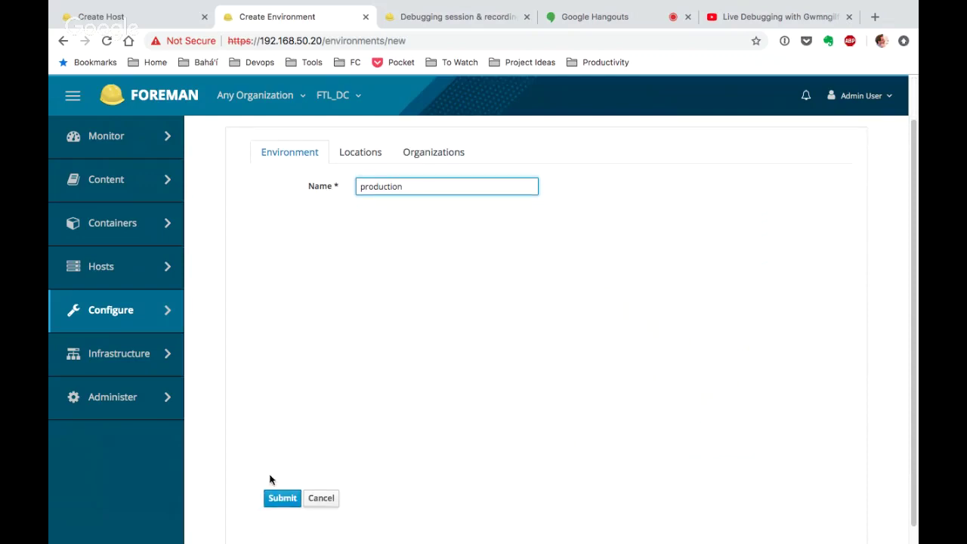
{"action": "left_click", "coordinate": [273, 502]}
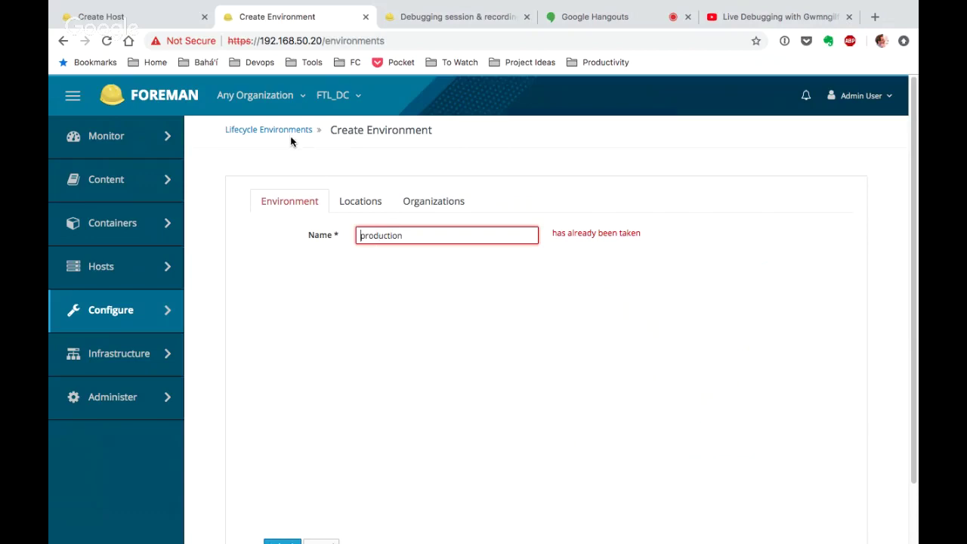
Step: Import environments from foreman.ftlcomputing.ca and widen the scope to Any Location
{"action": "mouse_move", "coordinate": [144, 323]}
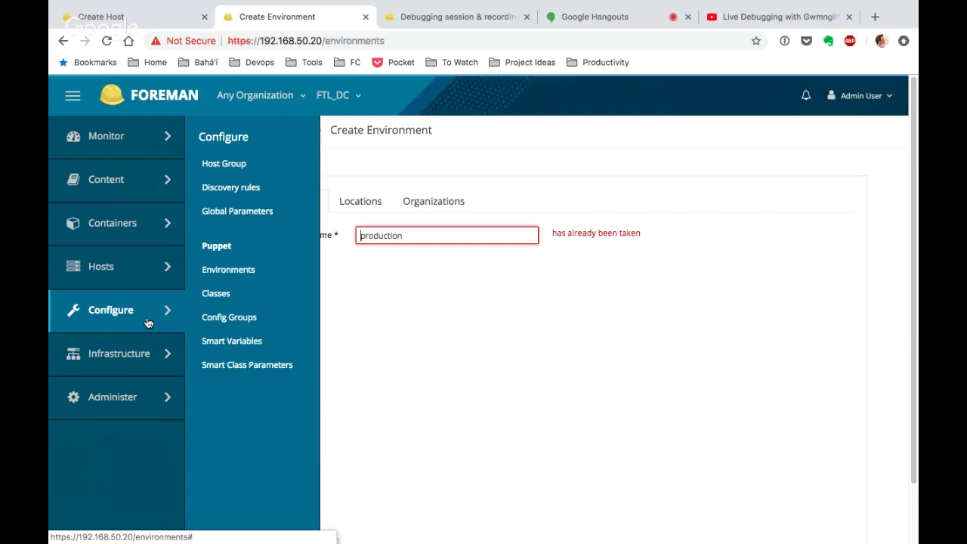
{"action": "left_click", "coordinate": [223, 272]}
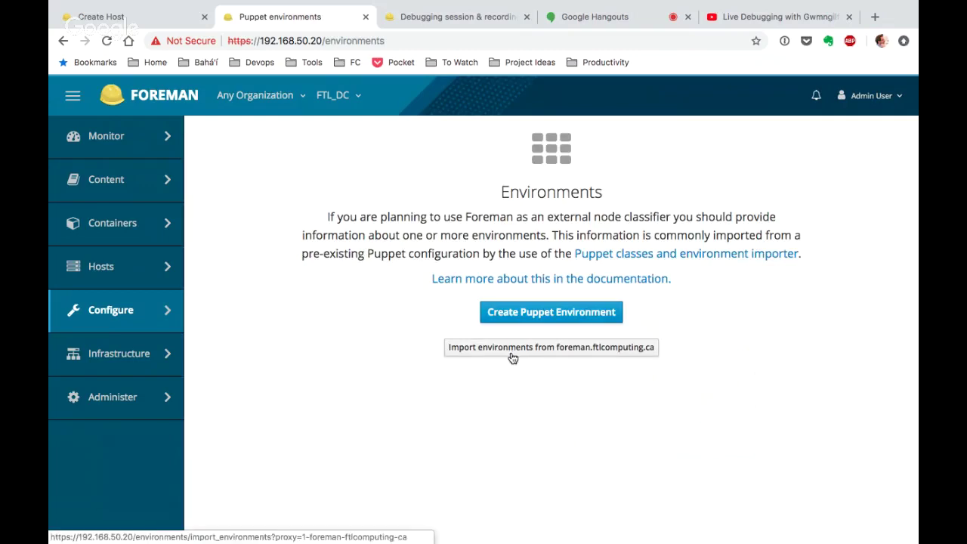
{"action": "left_click", "coordinate": [512, 348]}
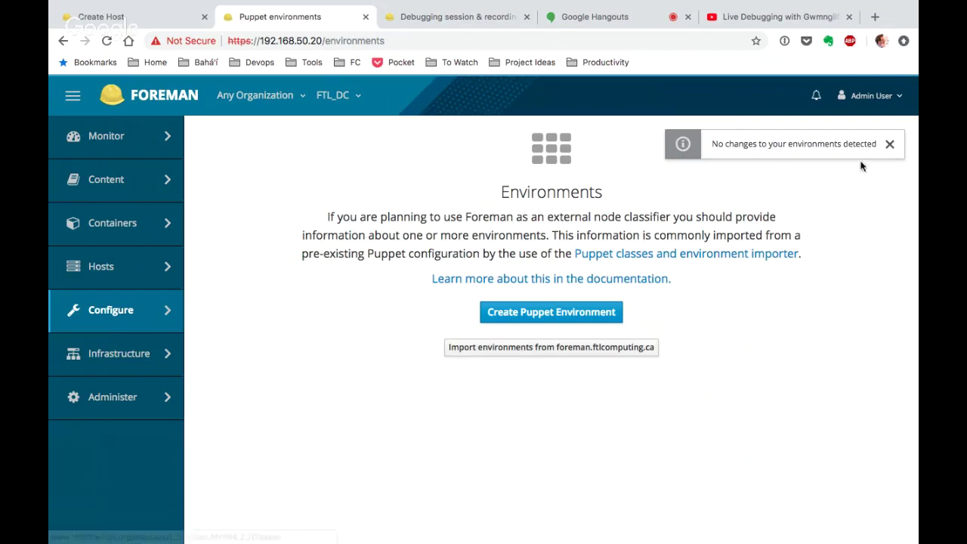
{"action": "left_click", "coordinate": [332, 95]}
{"action": "left_click", "coordinate": [333, 142]}
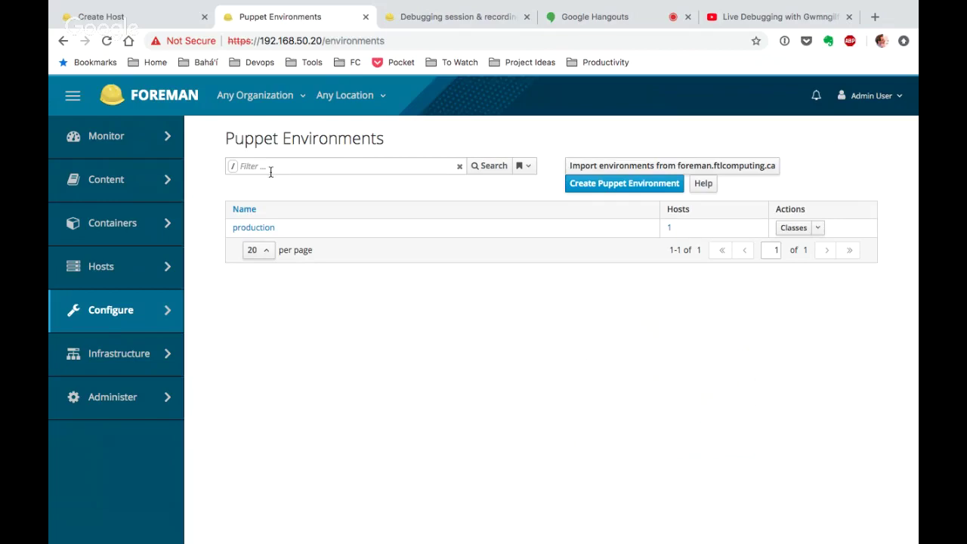
Step: Give the production environment location FTL_DC and organization FTL, and save it
{"action": "left_click", "coordinate": [253, 228]}
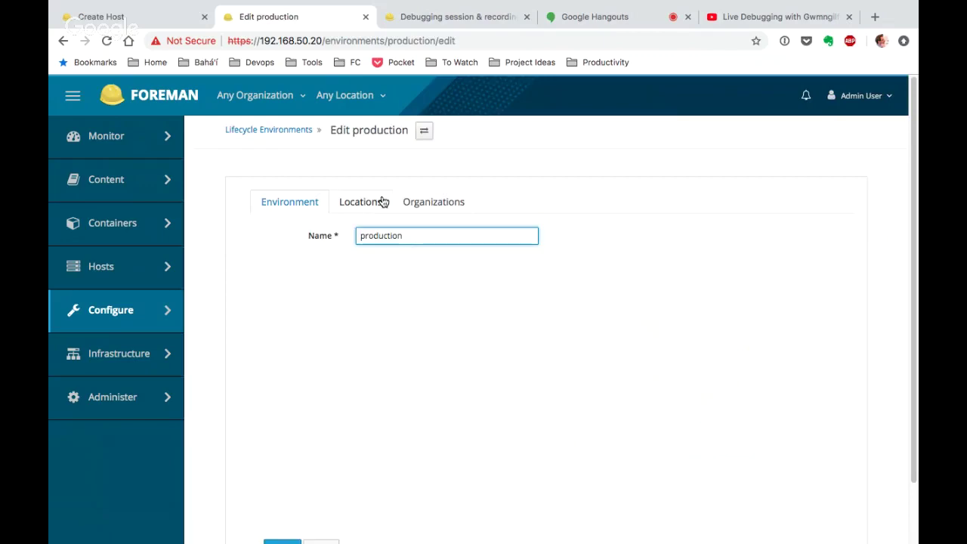
{"action": "left_click", "coordinate": [366, 201]}
{"action": "left_click", "coordinate": [383, 261]}
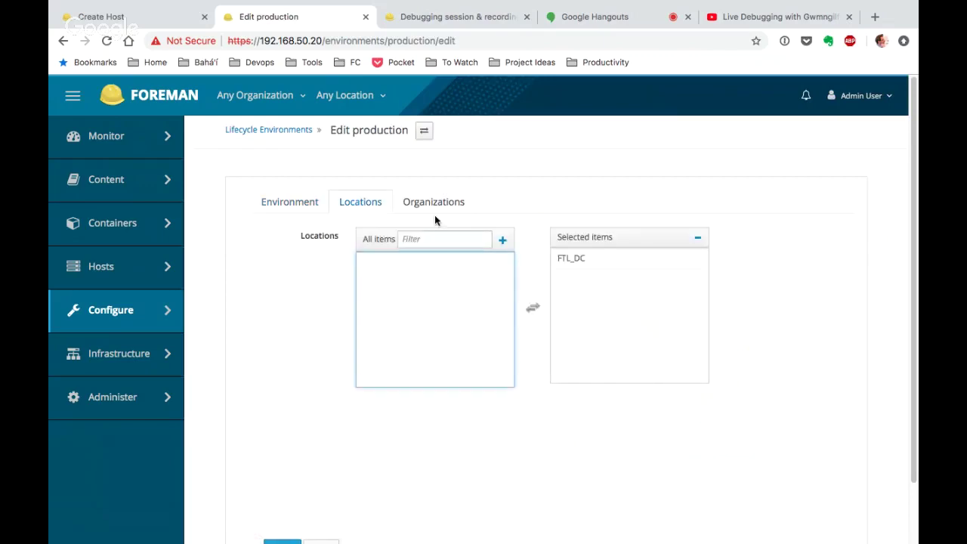
{"action": "left_click", "coordinate": [427, 201]}
{"action": "left_click", "coordinate": [370, 261]}
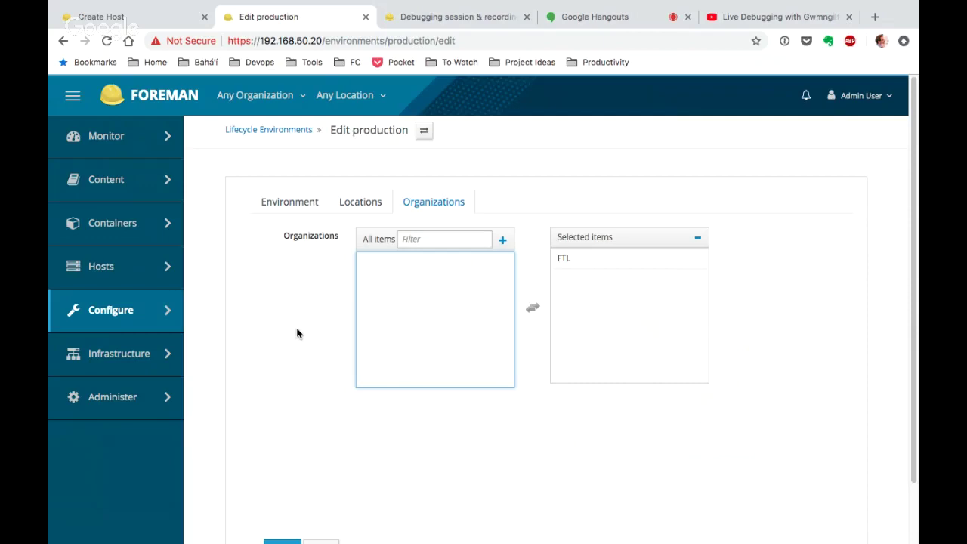
{"action": "scroll", "coordinate": [296, 333], "scroll_direction": "down", "scroll_amount": 2}
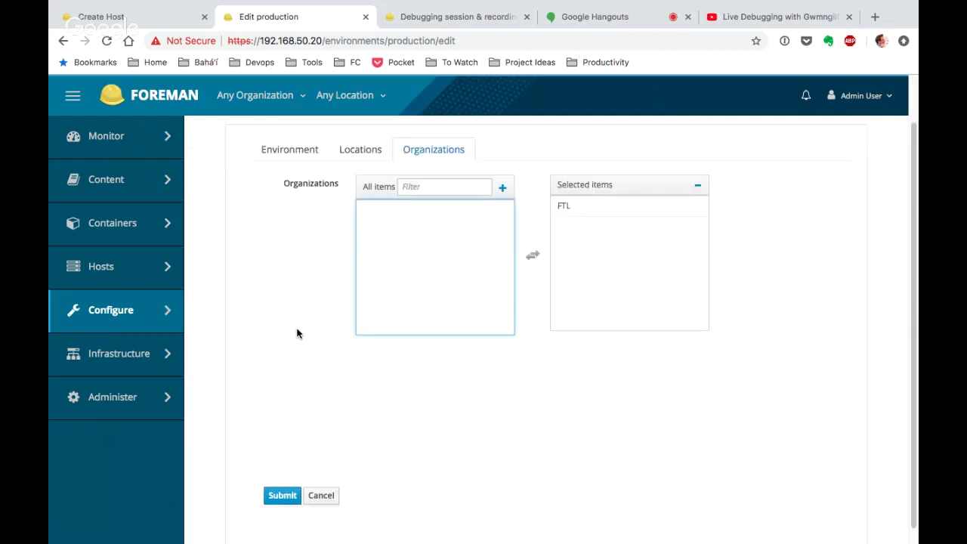
{"action": "left_click", "coordinate": [280, 480]}
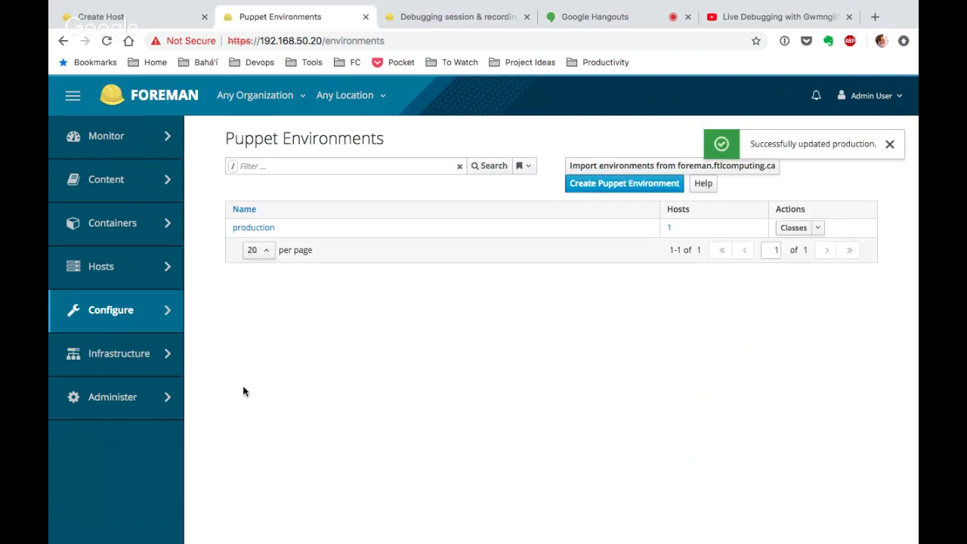
Step: Open a new Create Host page, confirm the old form's Puppet Environment list is empty, and reload it
{"action": "mouse_move", "coordinate": [108, 265]}
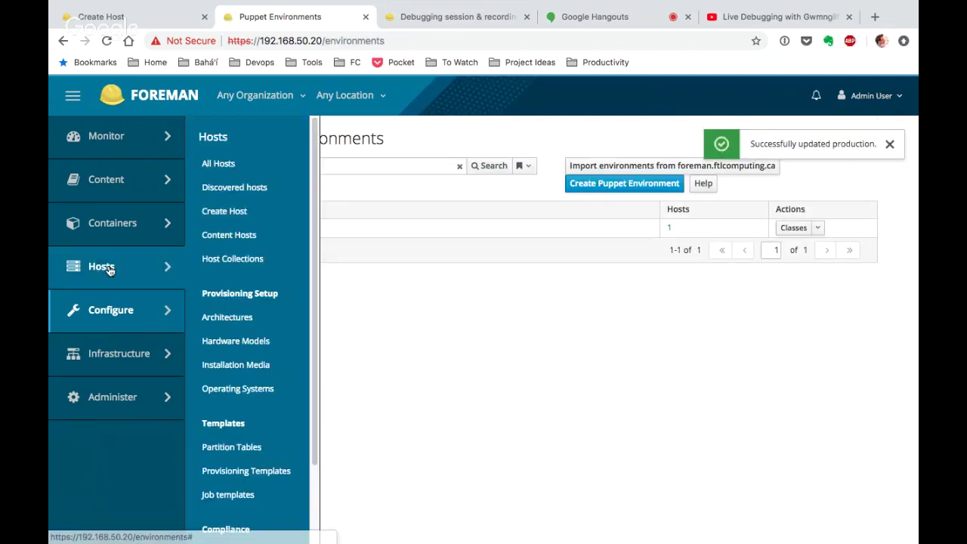
{"action": "left_click", "coordinate": [229, 213]}
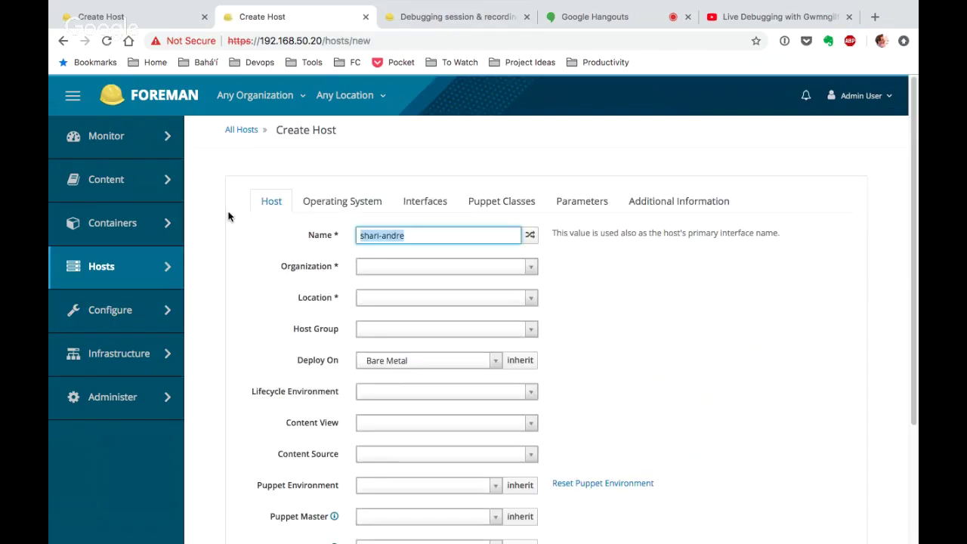
{"action": "left_click", "coordinate": [156, 19]}
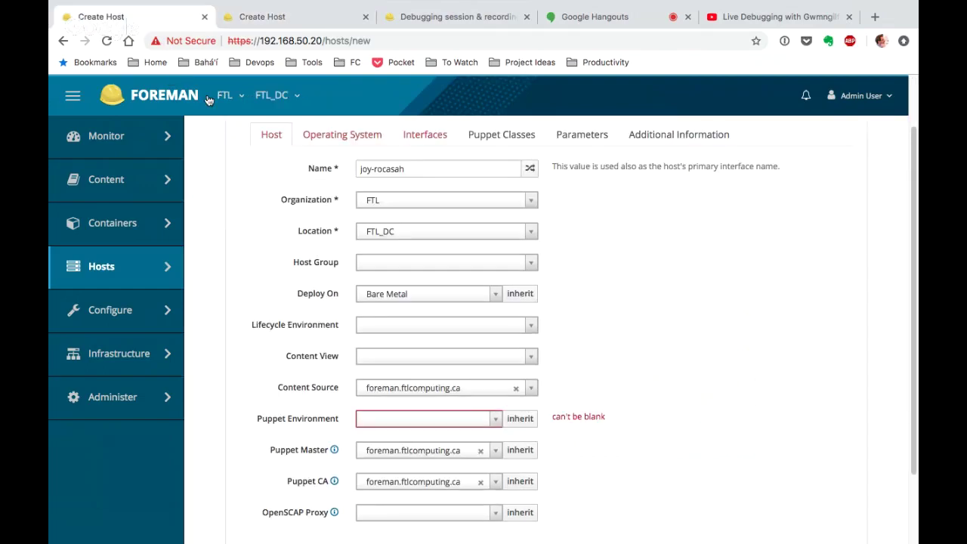
{"action": "left_click", "coordinate": [445, 423]}
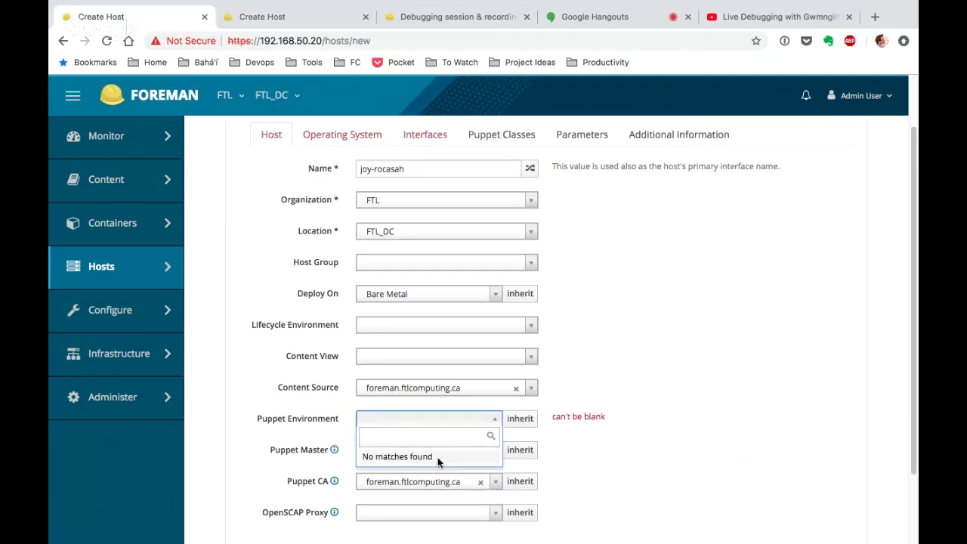
{"action": "left_click", "coordinate": [635, 380]}
{"action": "scroll", "coordinate": [635, 380], "scroll_direction": "up", "scroll_amount": 1}
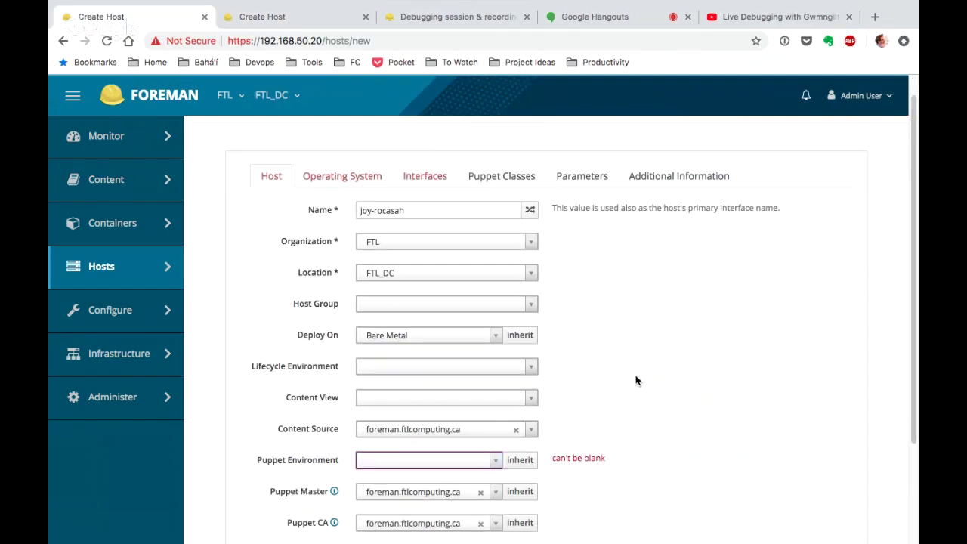
{"action": "left_click", "coordinate": [106, 40]}
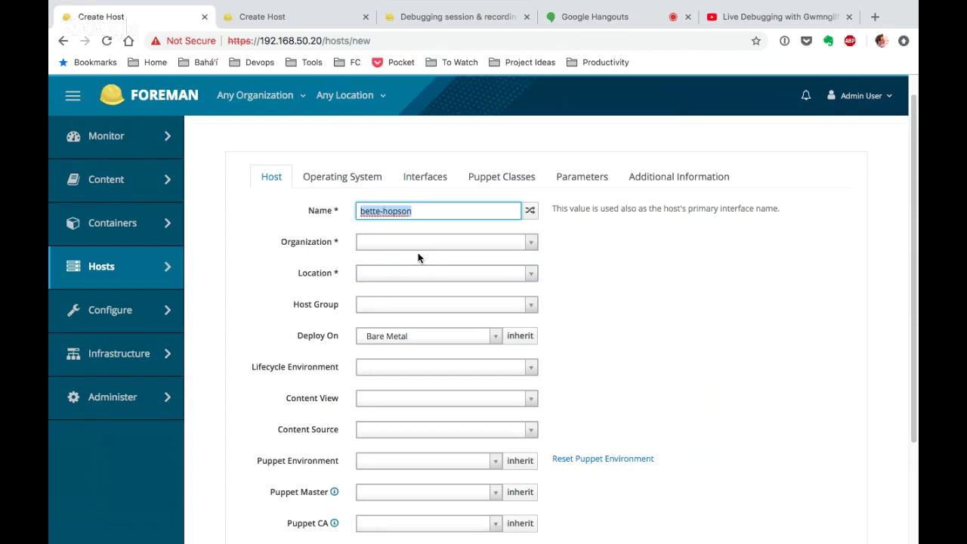
Step: Set organization FTL, location FTL_DC, Library, FTL CentOS 7, and content source foreman.ftlcomputing.ca
{"action": "left_click", "coordinate": [408, 242]}
{"action": "left_click", "coordinate": [399, 283]}
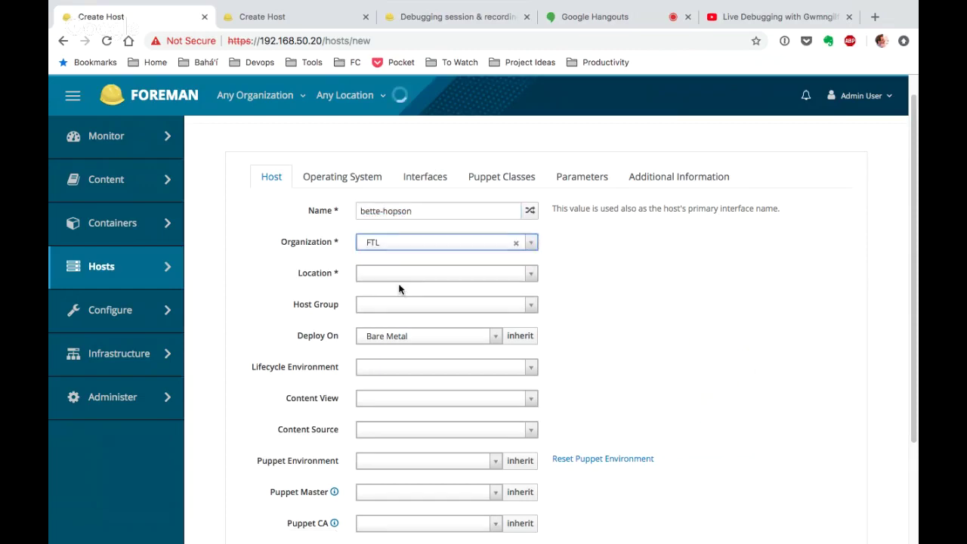
{"action": "left_click", "coordinate": [391, 276]}
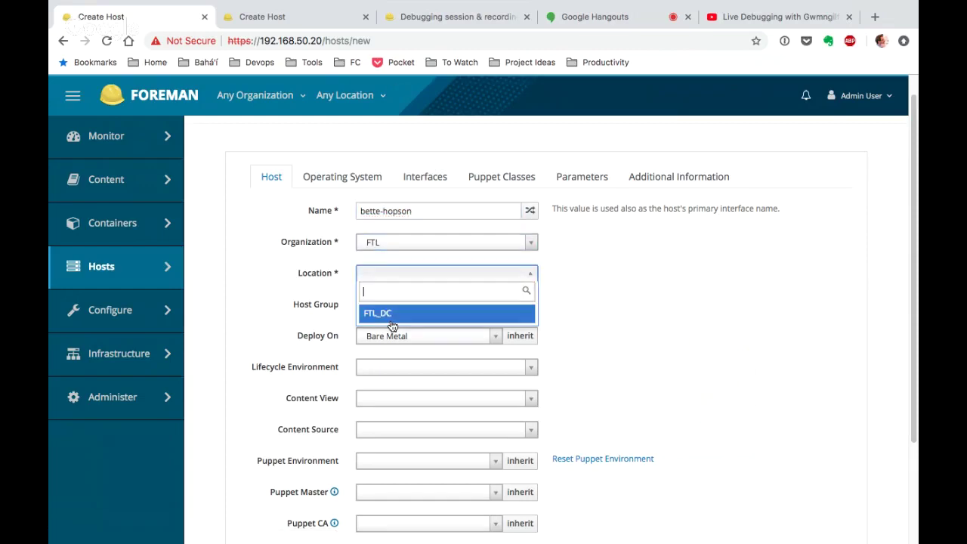
{"action": "left_click", "coordinate": [391, 314]}
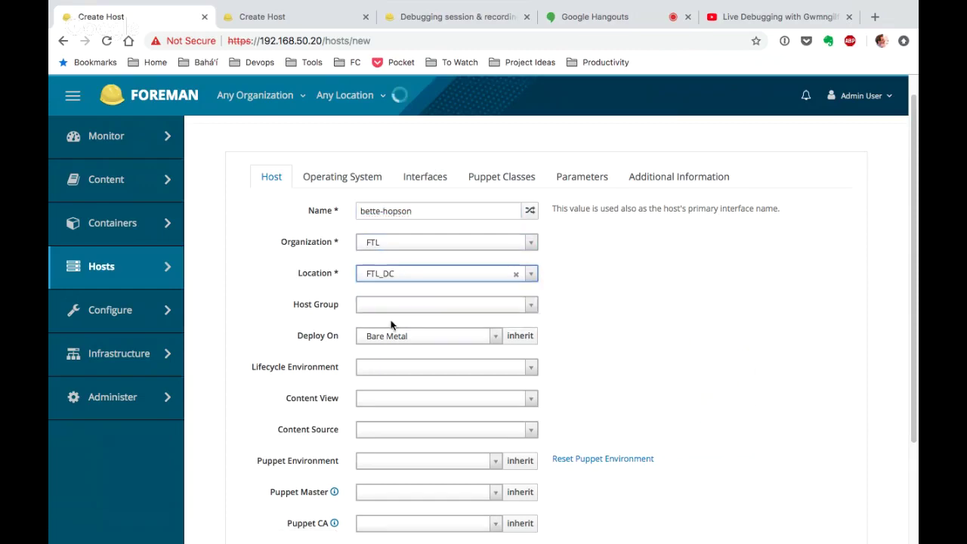
{"action": "left_click", "coordinate": [404, 369]}
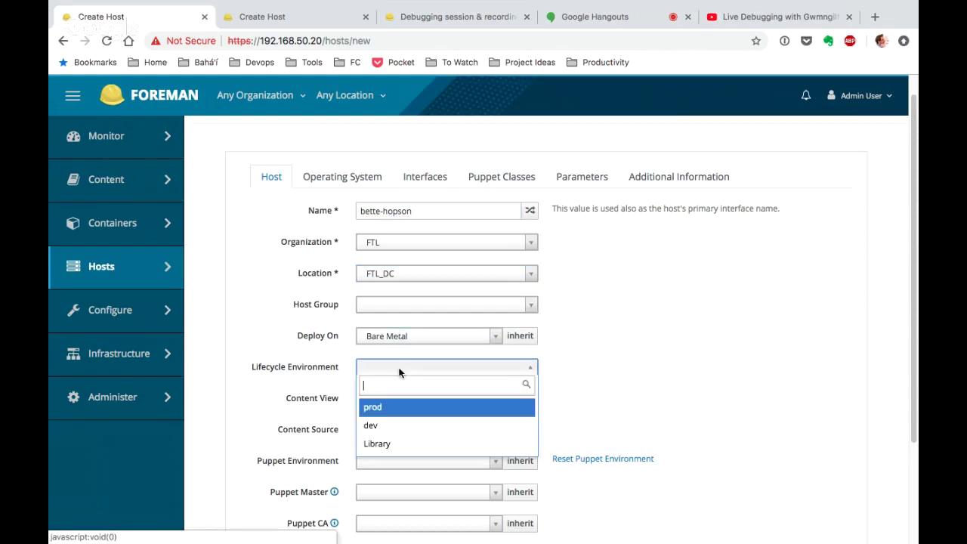
{"action": "left_click", "coordinate": [392, 443]}
{"action": "left_click", "coordinate": [383, 407]}
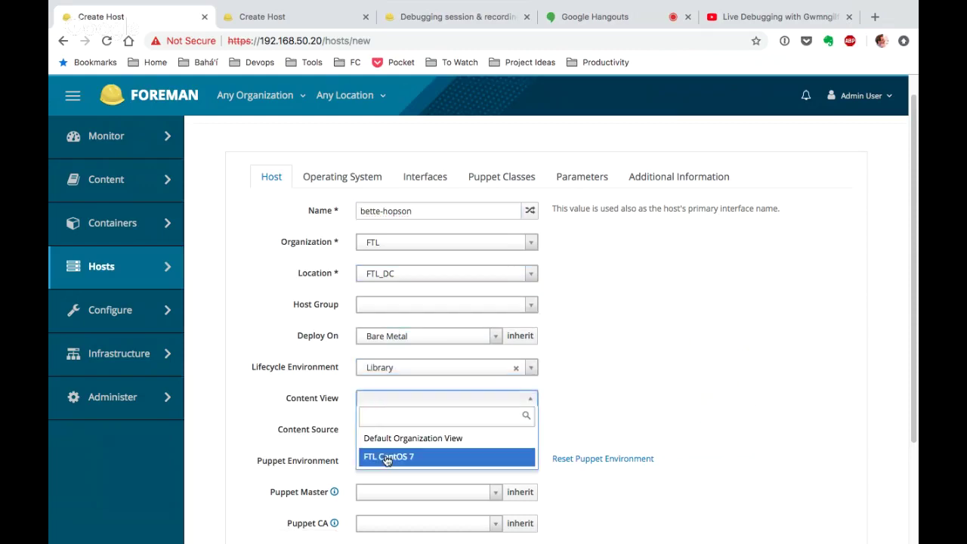
{"action": "left_click", "coordinate": [386, 457]}
{"action": "left_click", "coordinate": [379, 432]}
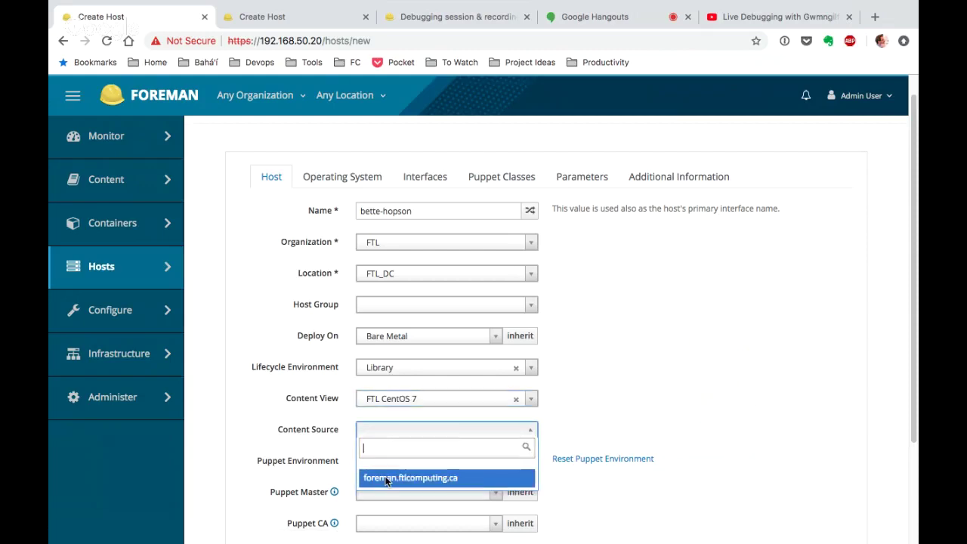
{"action": "left_click", "coordinate": [387, 477]}
Step: Set Puppet environment production, with foreman.ftlcomputing.ca as Puppet master and Puppet CA
{"action": "left_click", "coordinate": [386, 462]}
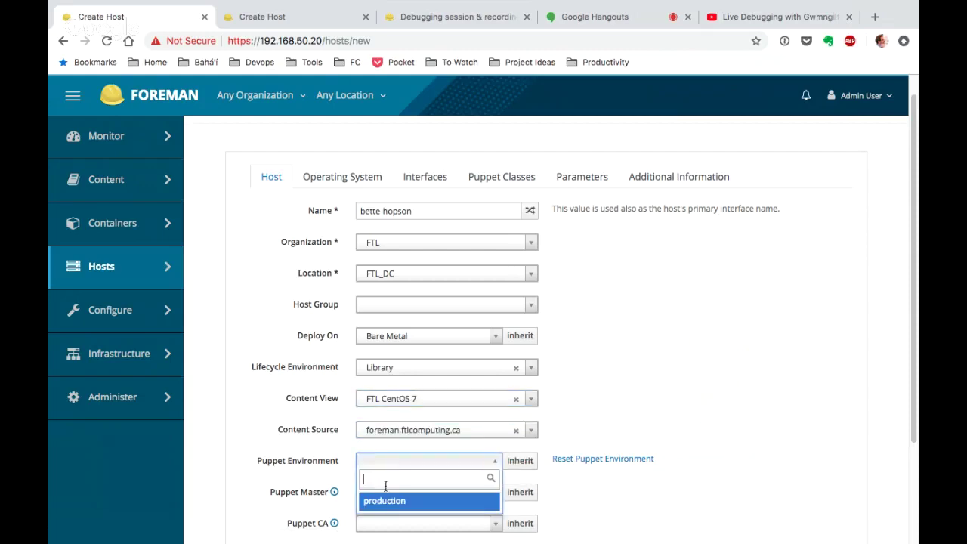
{"action": "left_click", "coordinate": [383, 504]}
{"action": "left_click", "coordinate": [384, 493]}
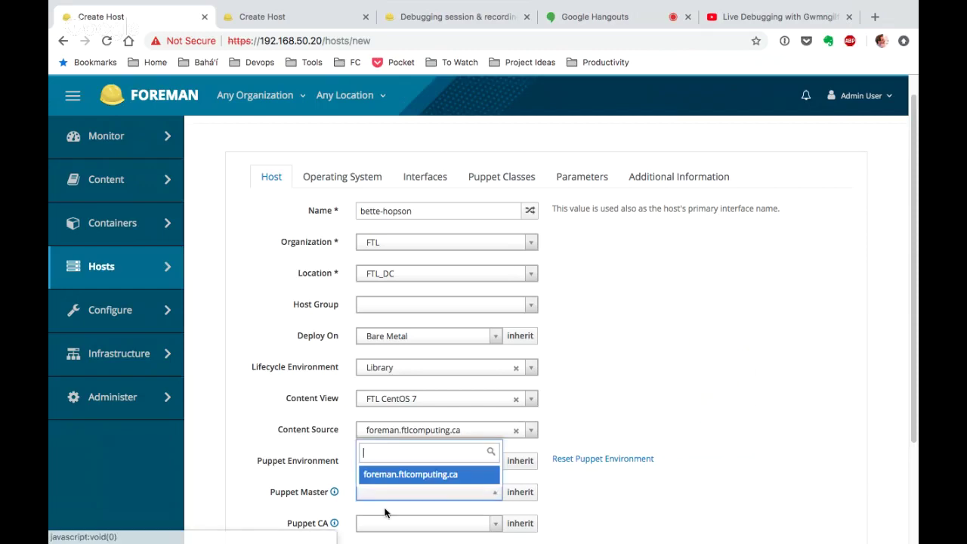
{"action": "left_click", "coordinate": [391, 475]}
{"action": "scroll", "coordinate": [394, 495], "scroll_direction": "down", "scroll_amount": 1}
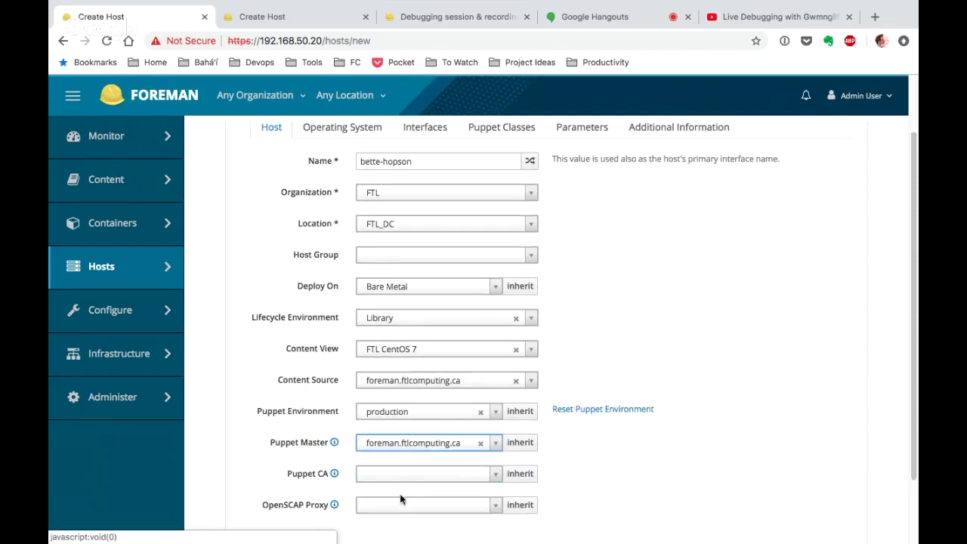
{"action": "left_click", "coordinate": [390, 473]}
{"action": "left_click", "coordinate": [391, 514]}
{"action": "scroll", "coordinate": [392, 515], "scroll_direction": "up", "scroll_amount": 2}
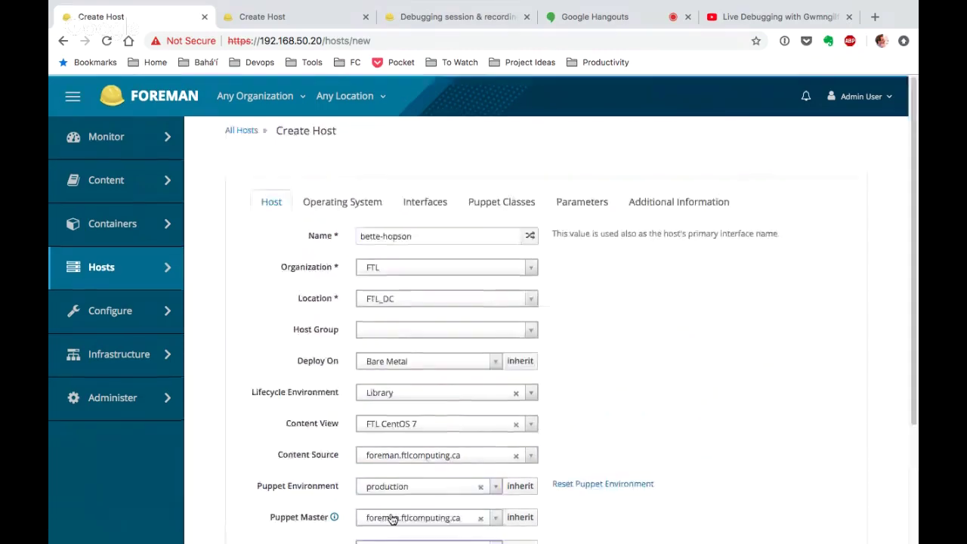
Step: Set the host's architecture to x86_64 and operating system to CentOS 7
{"action": "left_click", "coordinate": [355, 210]}
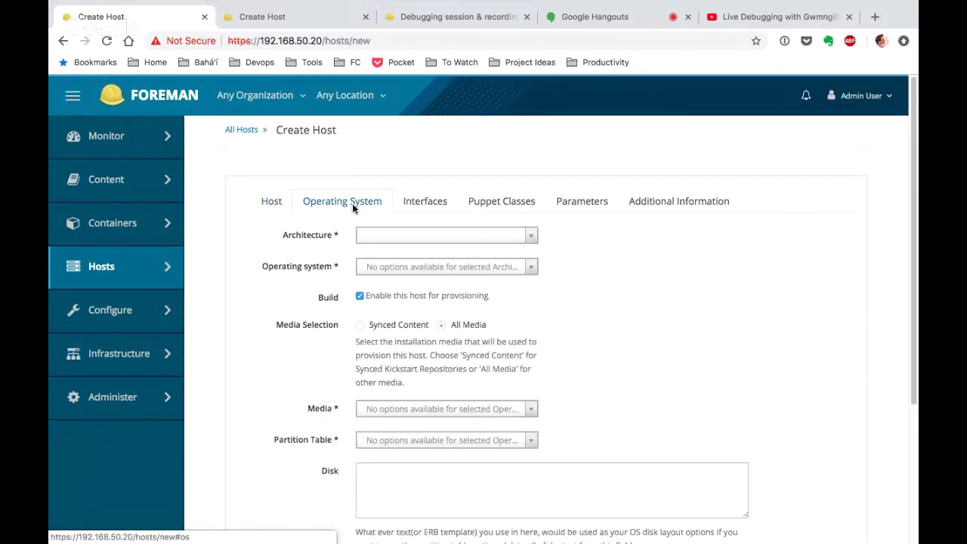
{"action": "left_click", "coordinate": [379, 237]}
{"action": "left_click", "coordinate": [381, 297]}
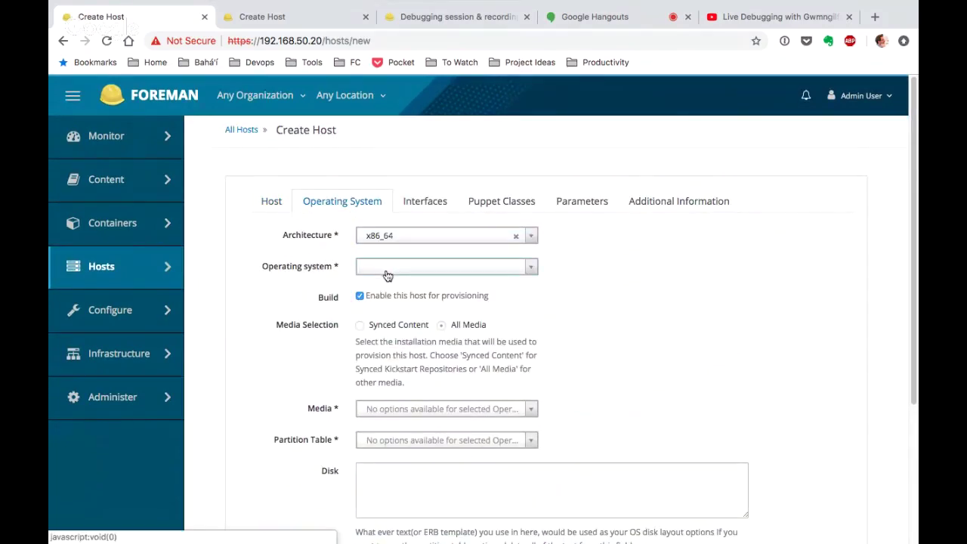
{"action": "left_click", "coordinate": [389, 270]}
{"action": "left_click", "coordinate": [391, 325]}
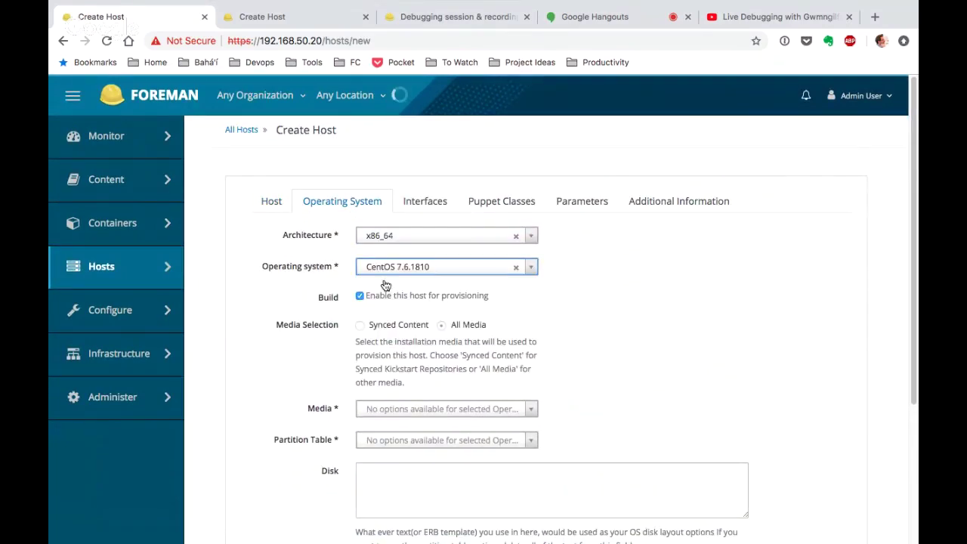
{"action": "left_click", "coordinate": [381, 268]}
{"action": "left_click", "coordinate": [381, 268]}
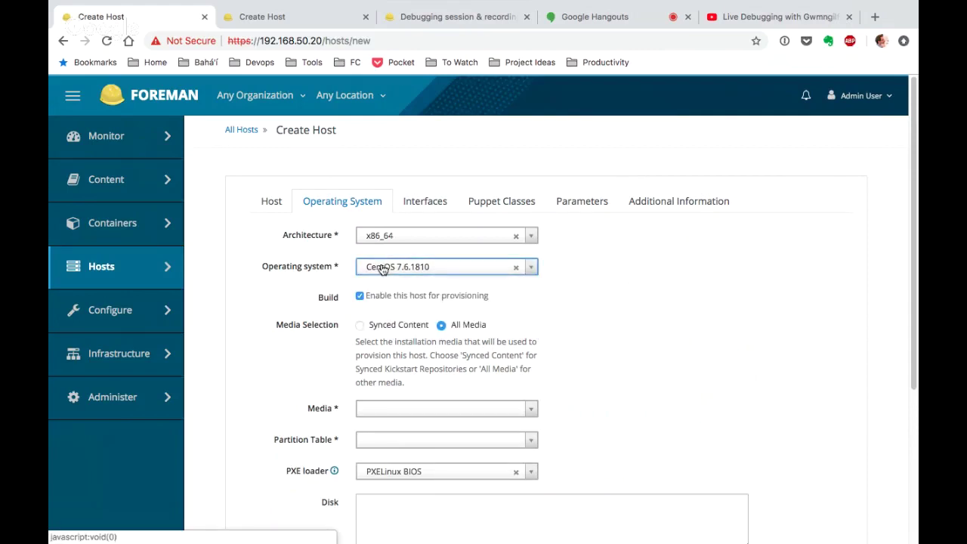
{"action": "left_click", "coordinate": [381, 268]}
{"action": "left_click", "coordinate": [381, 311]}
{"action": "left_click", "coordinate": [360, 324]}
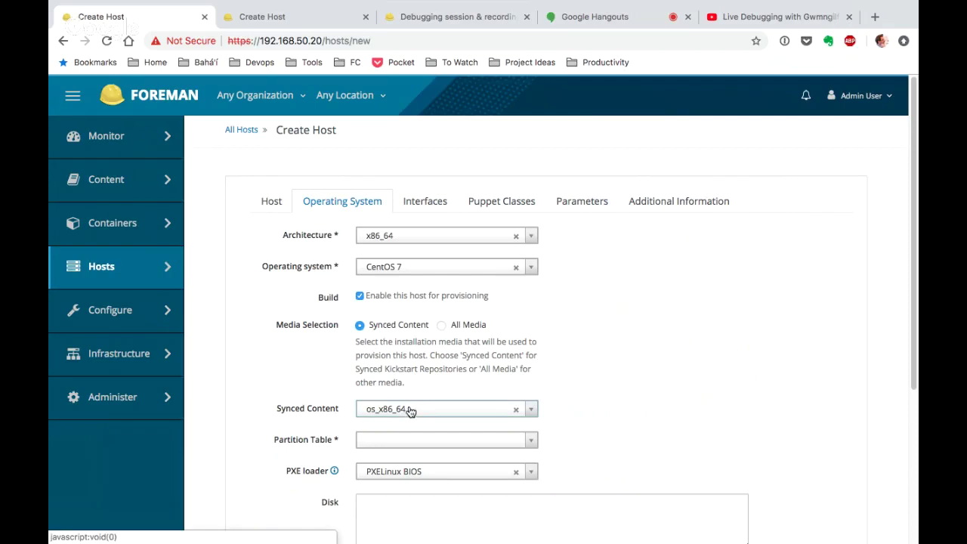
Step: Choose Kickstart default partitioning, enter a root password, and resolve the provisioning templates
{"action": "left_click", "coordinate": [395, 440]}
{"action": "left_click", "coordinate": [395, 478]}
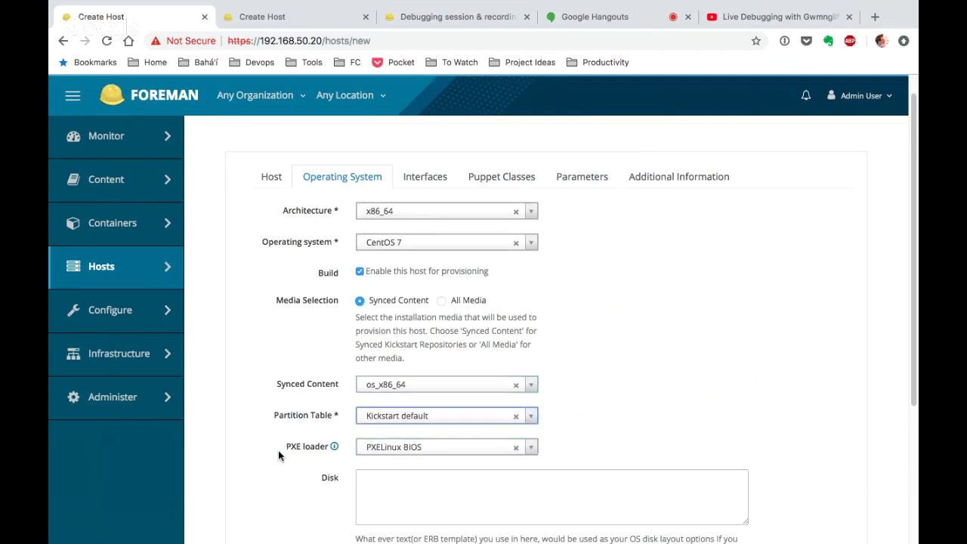
{"action": "scroll", "coordinate": [278, 453], "scroll_direction": "down", "scroll_amount": 5}
{"action": "left_click", "coordinate": [373, 428]}
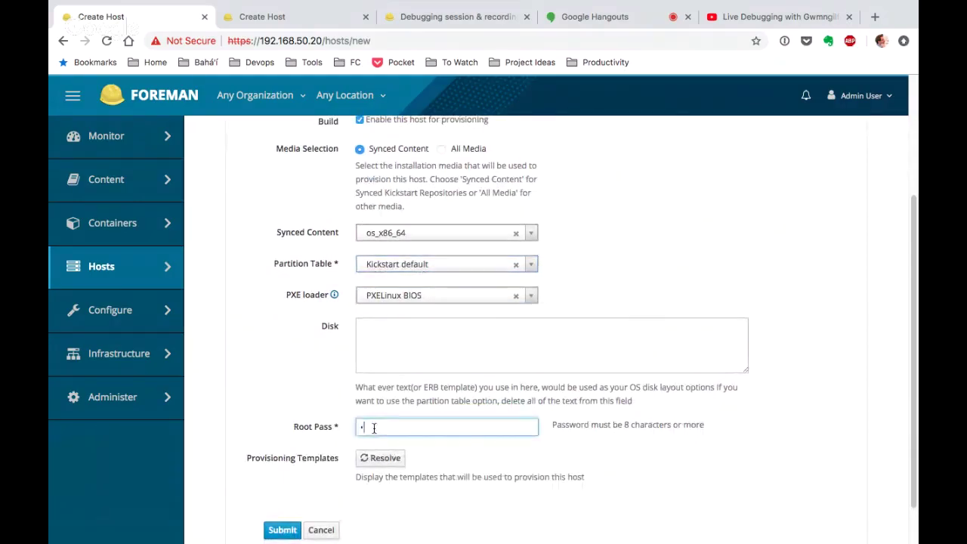
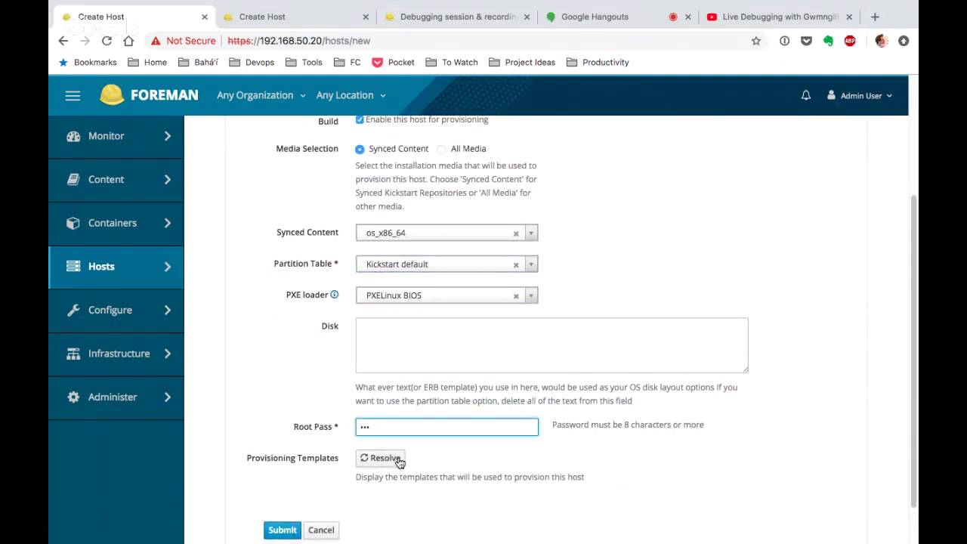
{"action": "left_click", "coordinate": [394, 458]}
{"action": "scroll", "coordinate": [237, 459], "scroll_direction": "down", "scroll_amount": 3}
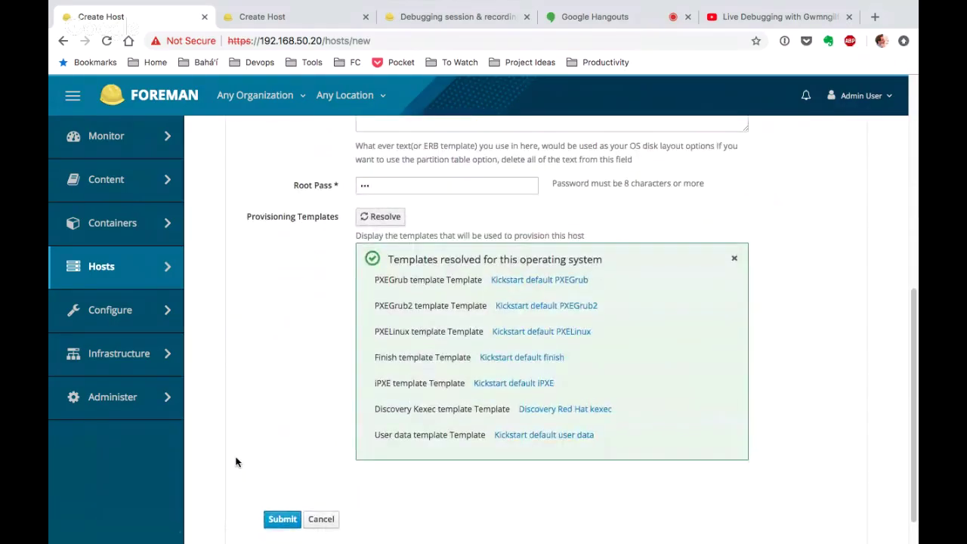
{"action": "scroll", "coordinate": [237, 459], "scroll_direction": "up", "scroll_amount": 5}
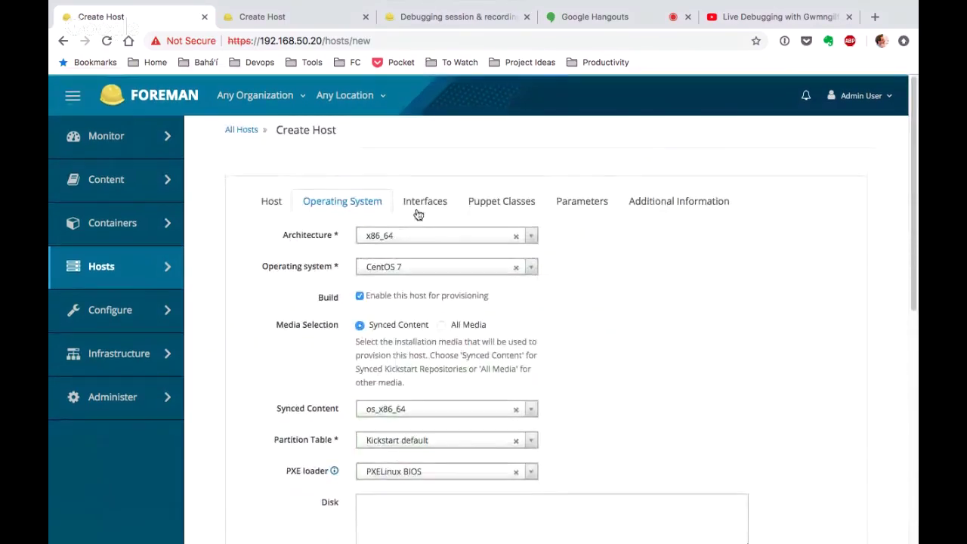
Step: Edit the interface with MAC 12:12:12:12:12:12, domain ftlcomputing.ca and the DC subnet
{"action": "left_click", "coordinate": [417, 202]}
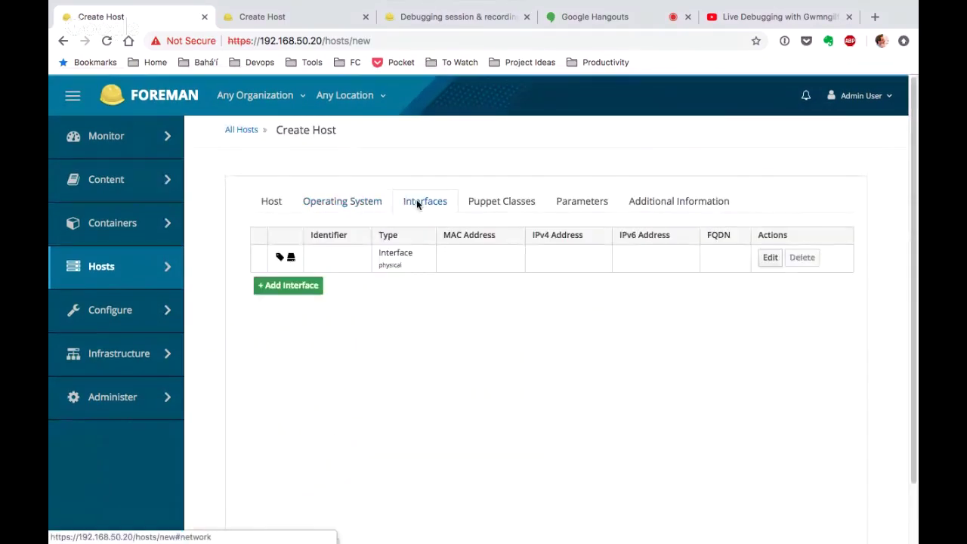
{"action": "left_click", "coordinate": [770, 258]}
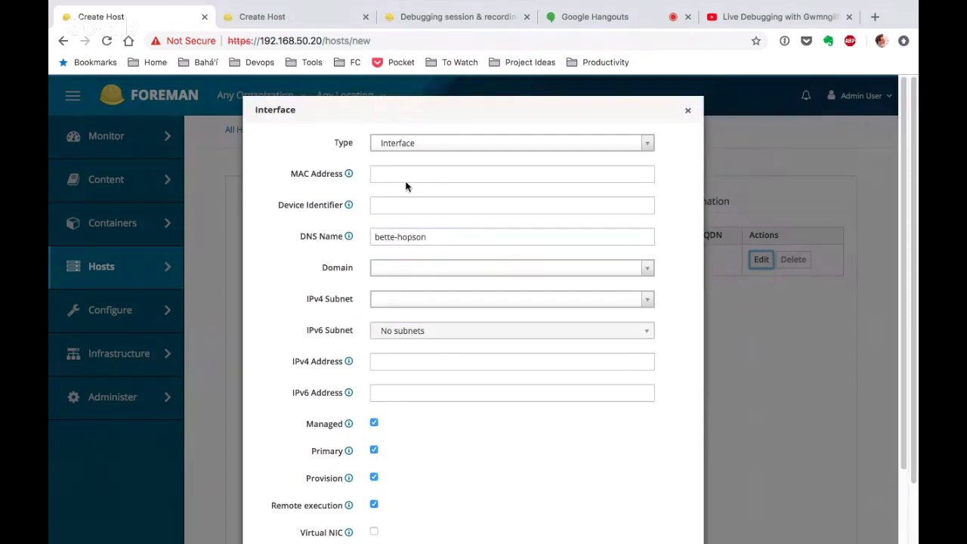
{"action": "left_click", "coordinate": [404, 172]}
{"action": "type", "text": "12:1"}
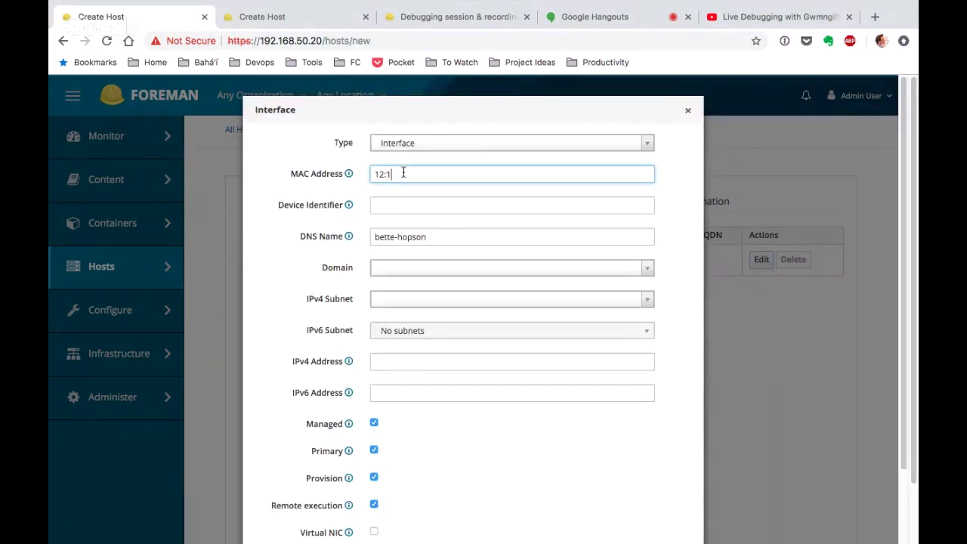
{"action": "type", "text": "2:12:12:12:12"}
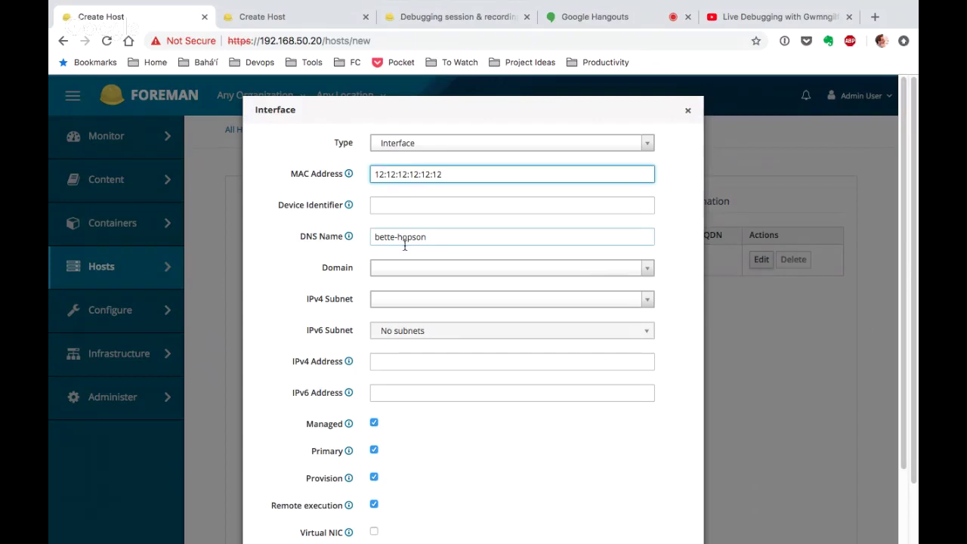
{"action": "left_click", "coordinate": [402, 266]}
{"action": "left_click", "coordinate": [405, 310]}
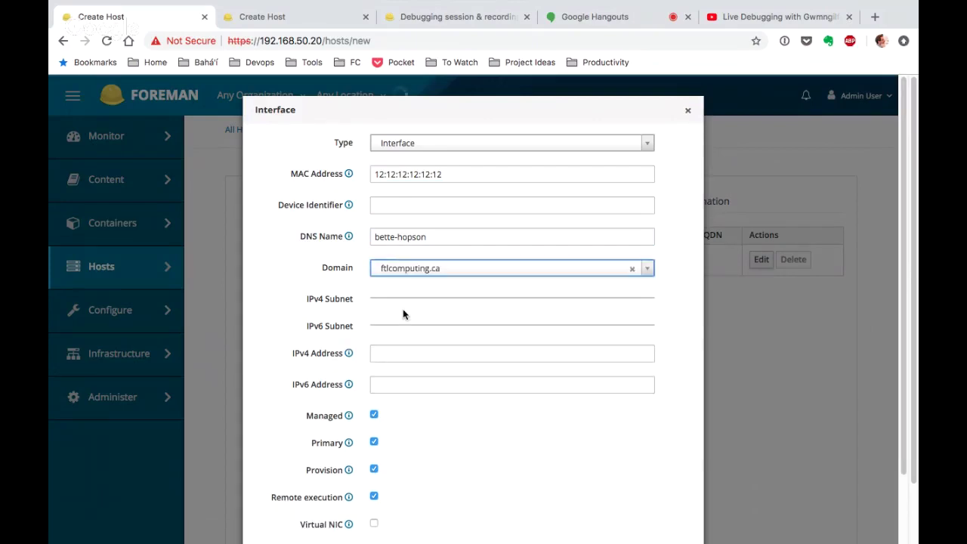
{"action": "left_click", "coordinate": [400, 306]}
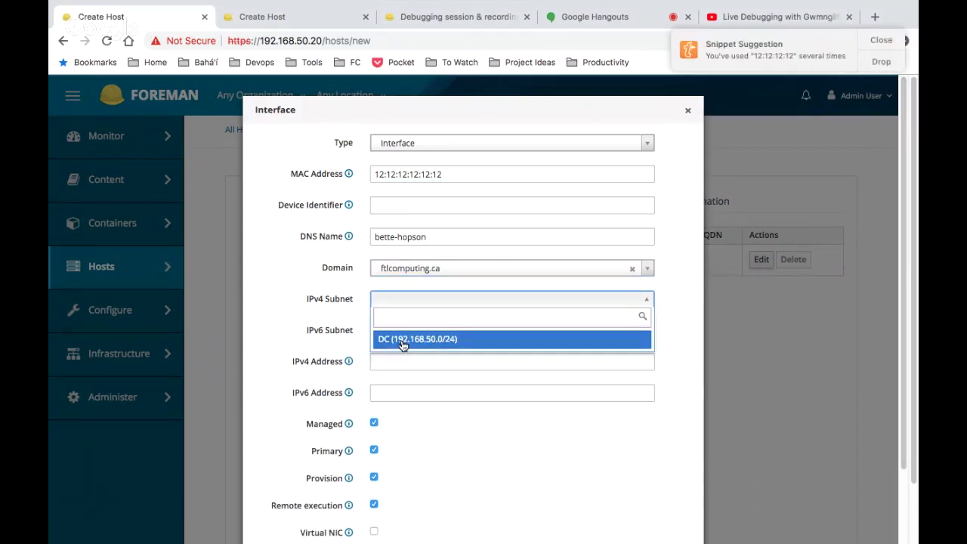
{"action": "left_click", "coordinate": [404, 341]}
Step: Save the interface settings, then glance at Puppet Classes and return to Interfaces
{"action": "left_click", "coordinate": [878, 40]}
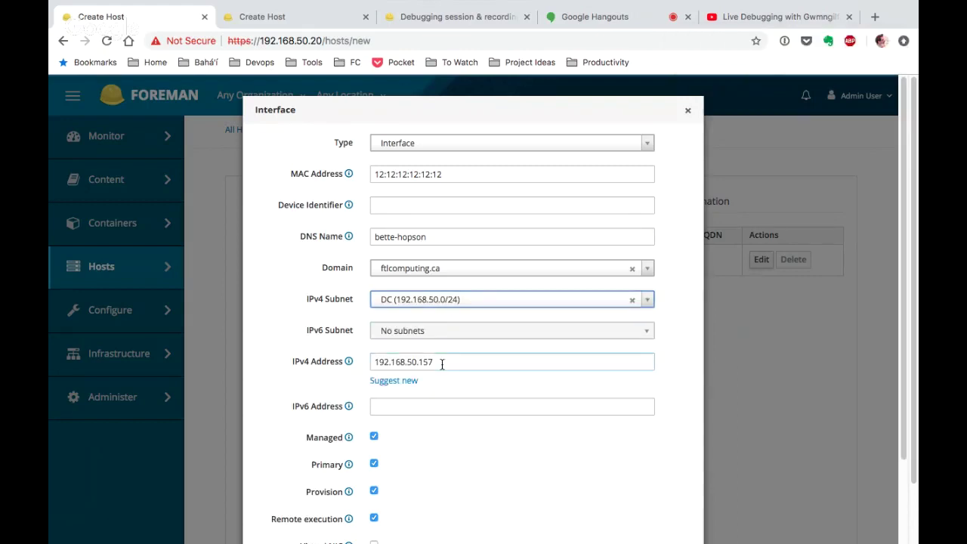
{"action": "scroll", "coordinate": [413, 408], "scroll_direction": "down", "scroll_amount": 3}
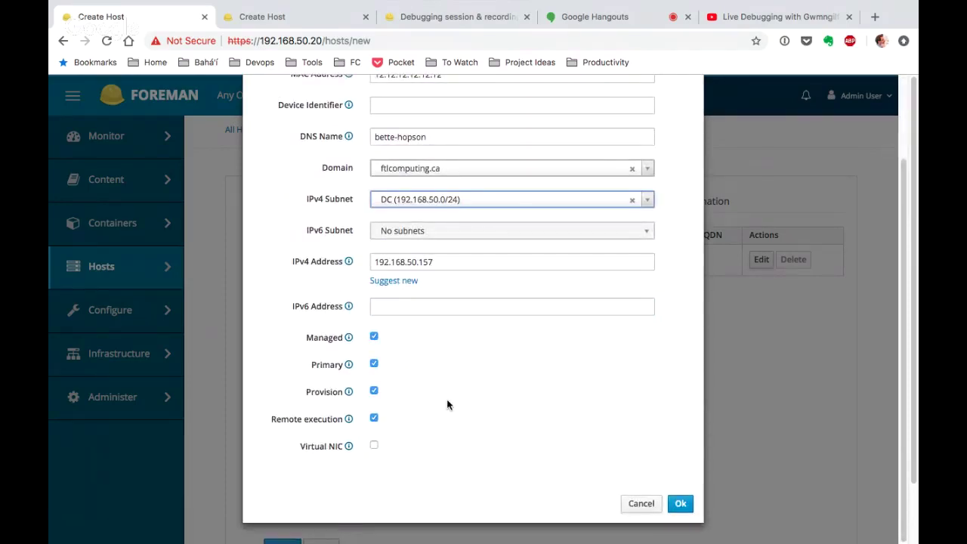
{"action": "scroll", "coordinate": [447, 405], "scroll_direction": "up", "scroll_amount": 2}
{"action": "scroll", "coordinate": [447, 400], "scroll_direction": "down", "scroll_amount": 1}
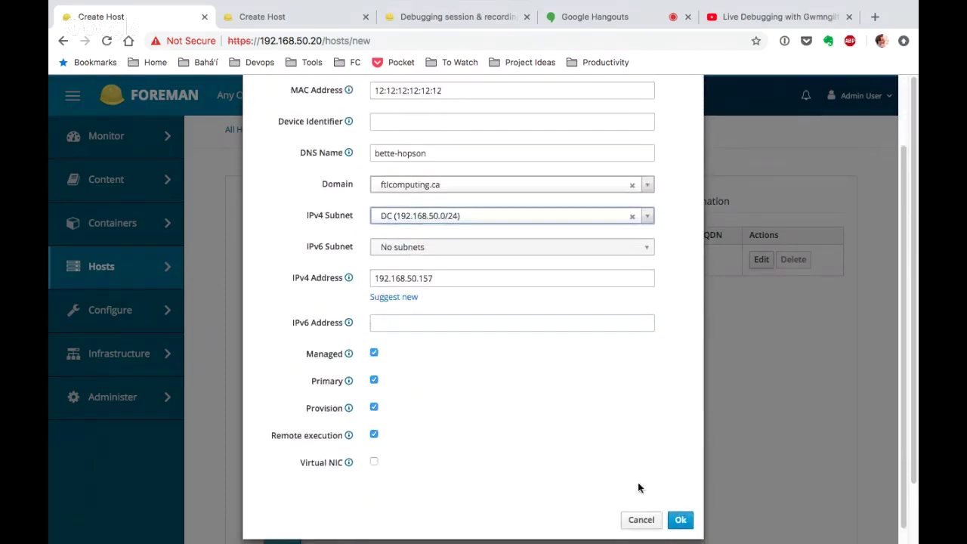
{"action": "left_click", "coordinate": [677, 521]}
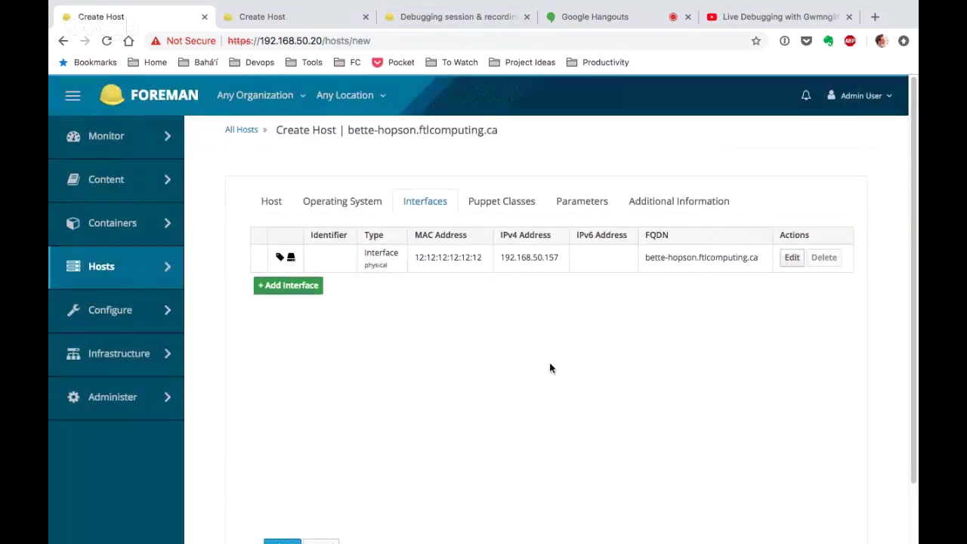
{"action": "left_click", "coordinate": [501, 203]}
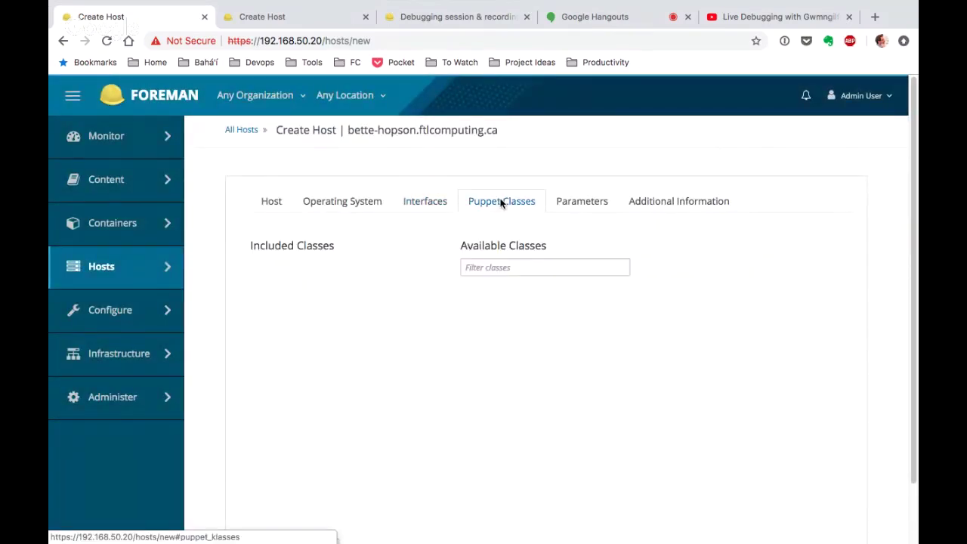
{"action": "left_click", "coordinate": [425, 207]}
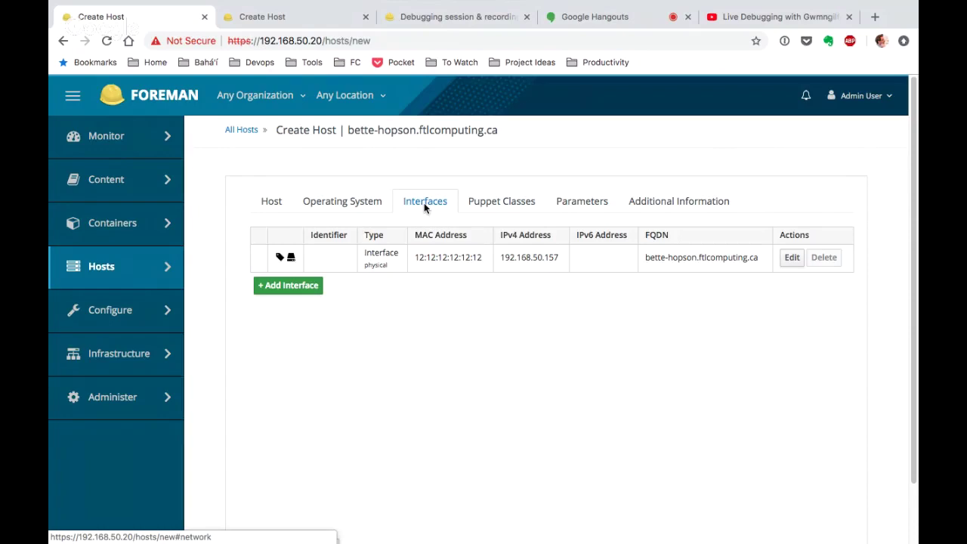
Step: Replace the root password with a longer one and submit the host again
{"action": "scroll", "coordinate": [382, 436], "scroll_direction": "down", "scroll_amount": 2}
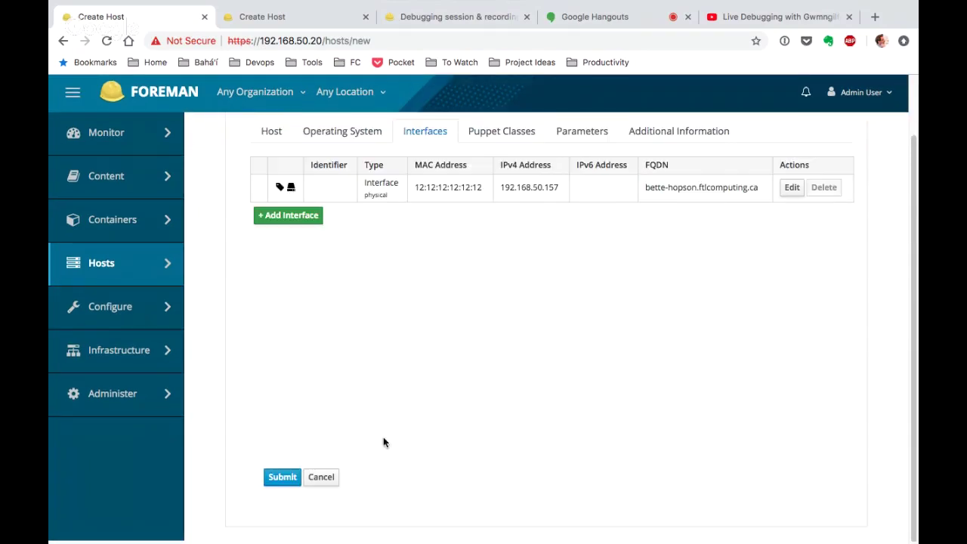
{"action": "left_click", "coordinate": [282, 480]}
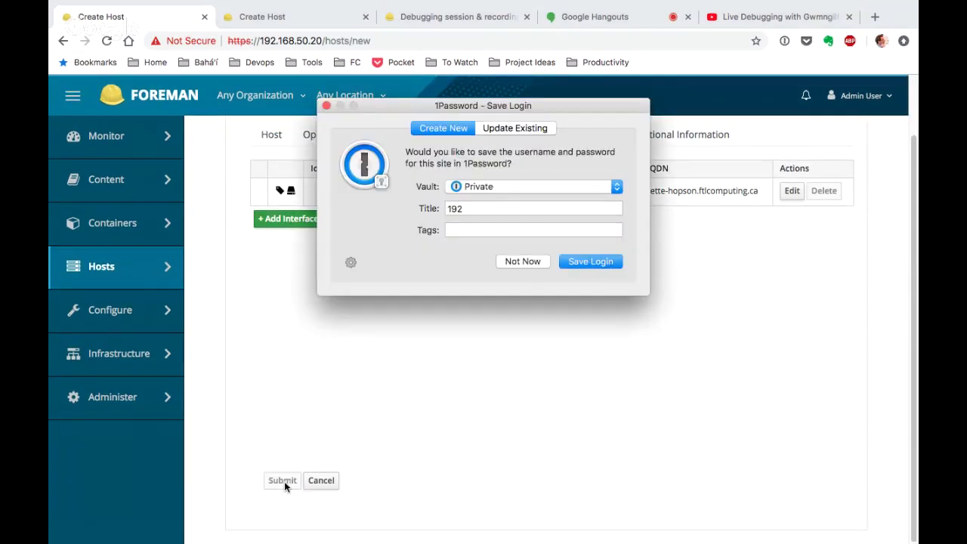
{"action": "left_click", "coordinate": [522, 261]}
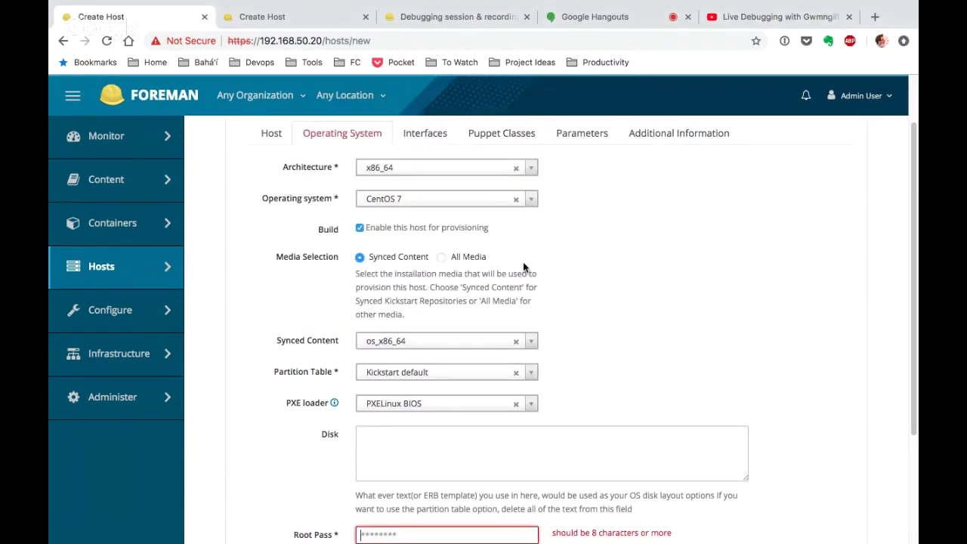
{"action": "scroll", "coordinate": [563, 291], "scroll_direction": "down", "scroll_amount": 3}
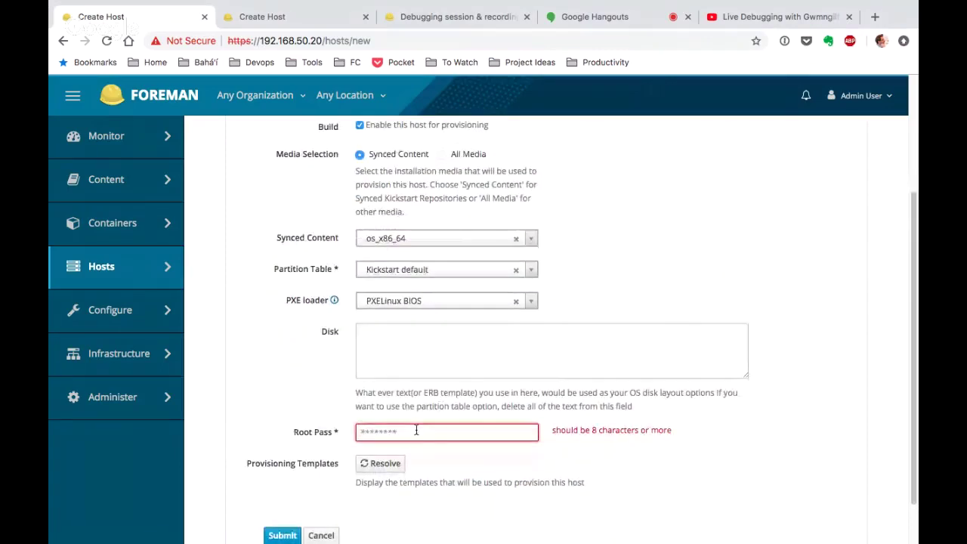
{"action": "left_click", "coordinate": [416, 430]}
{"action": "type", "text": "***********"}
{"action": "left_click", "coordinate": [287, 534]}
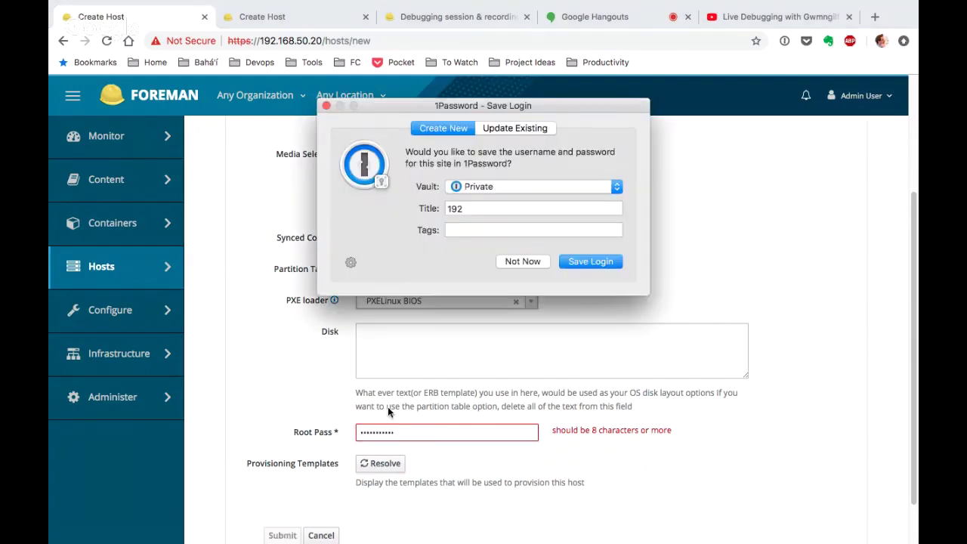
{"action": "left_click", "coordinate": [523, 262]}
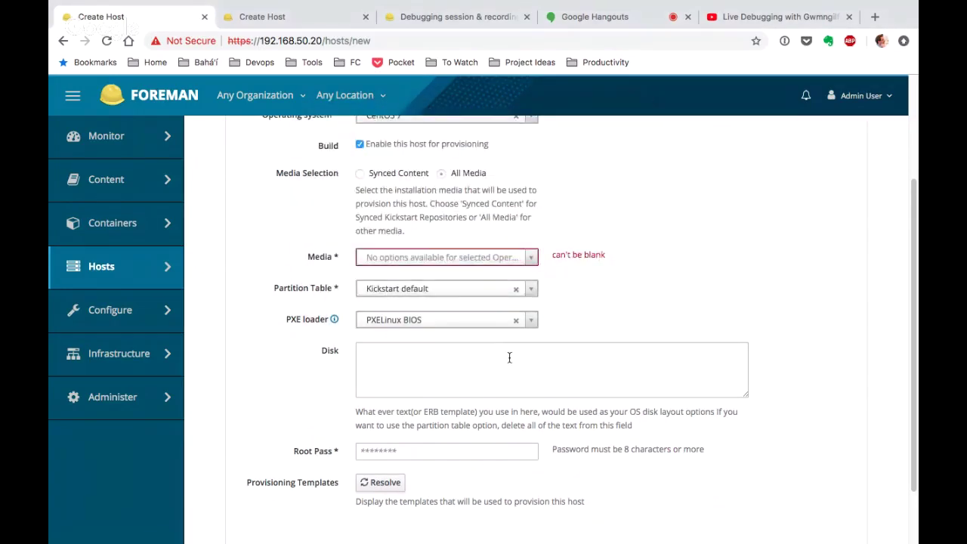
Step: Check the empty media list, toggle the OS to CentOS 7.6.1810 and back to CentOS 7, and open the Host tab
{"action": "left_click", "coordinate": [470, 257]}
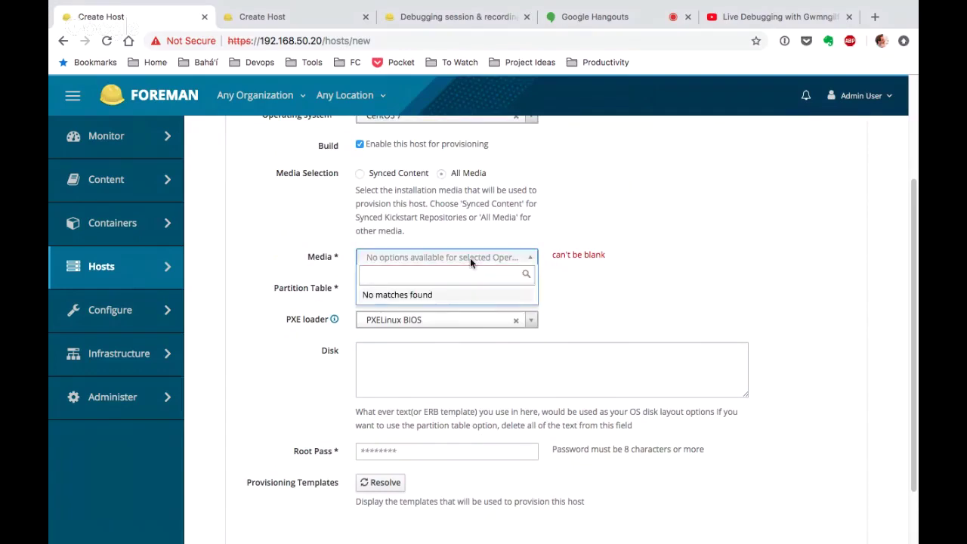
{"action": "left_click", "coordinate": [469, 258]}
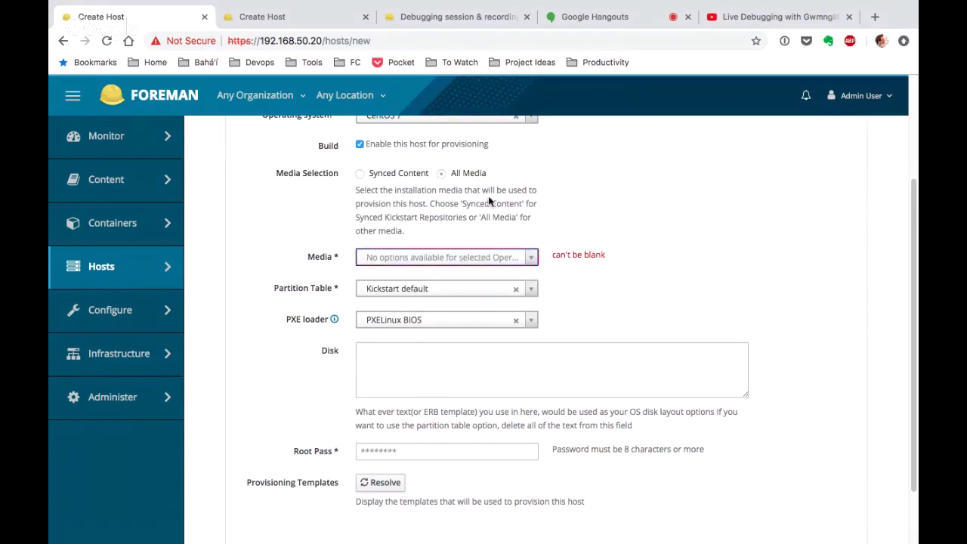
{"action": "scroll", "coordinate": [488, 200], "scroll_direction": "up", "scroll_amount": 2}
{"action": "left_click", "coordinate": [477, 188]}
{"action": "left_click", "coordinate": [449, 247]}
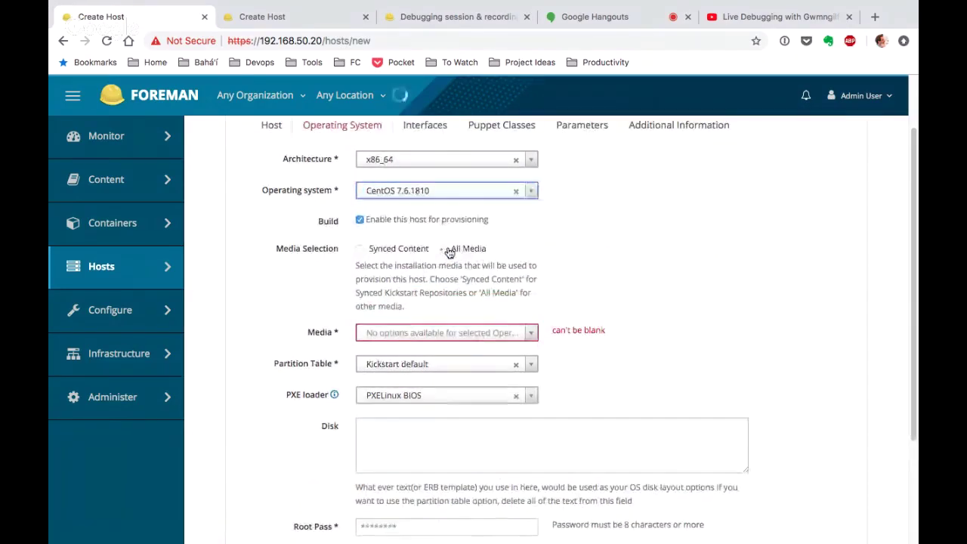
{"action": "left_click", "coordinate": [445, 194]}
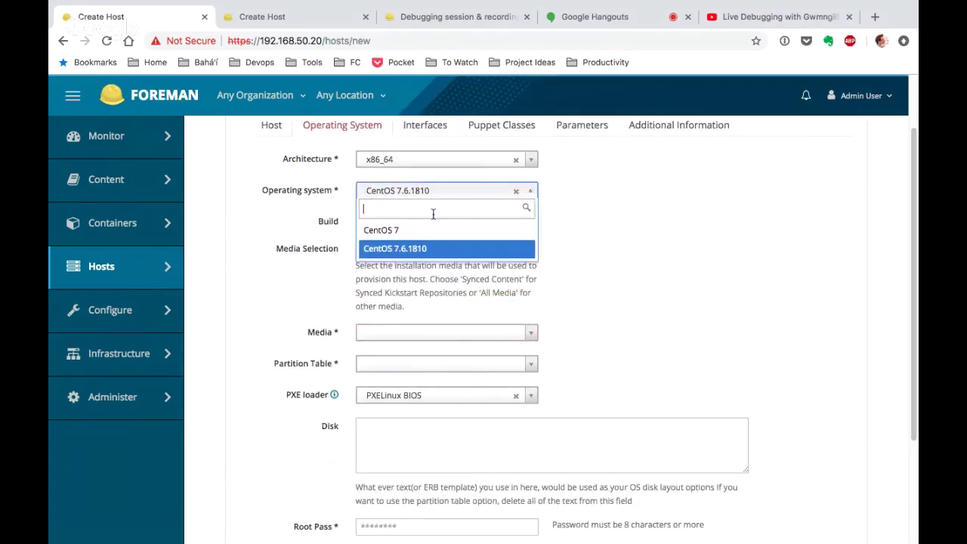
{"action": "left_click", "coordinate": [428, 230]}
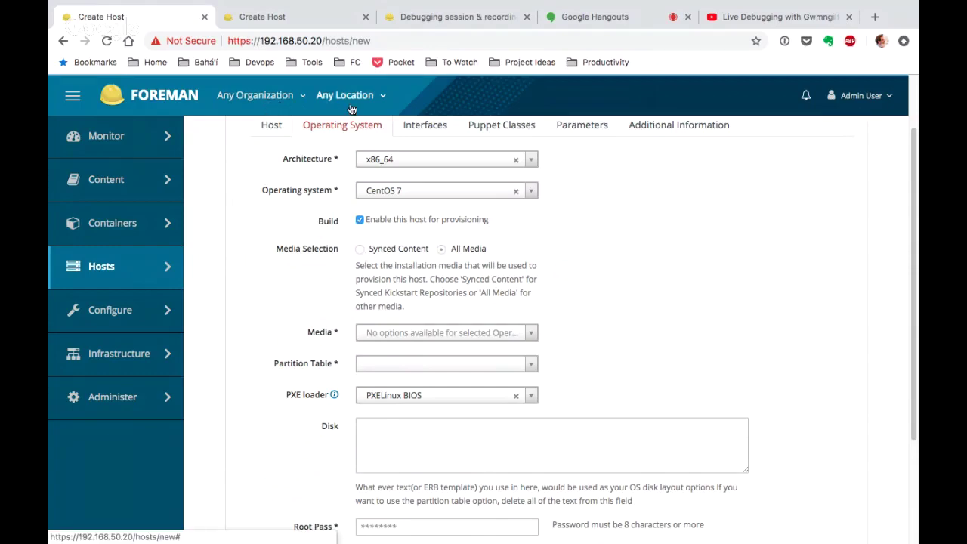
{"action": "scroll", "coordinate": [369, 259], "scroll_direction": "up", "scroll_amount": 1}
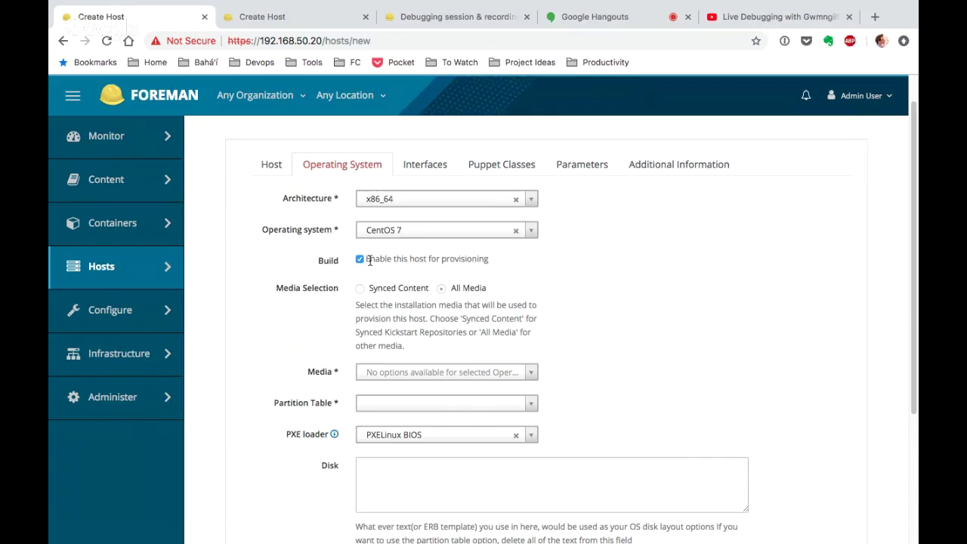
{"action": "left_click", "coordinate": [272, 163]}
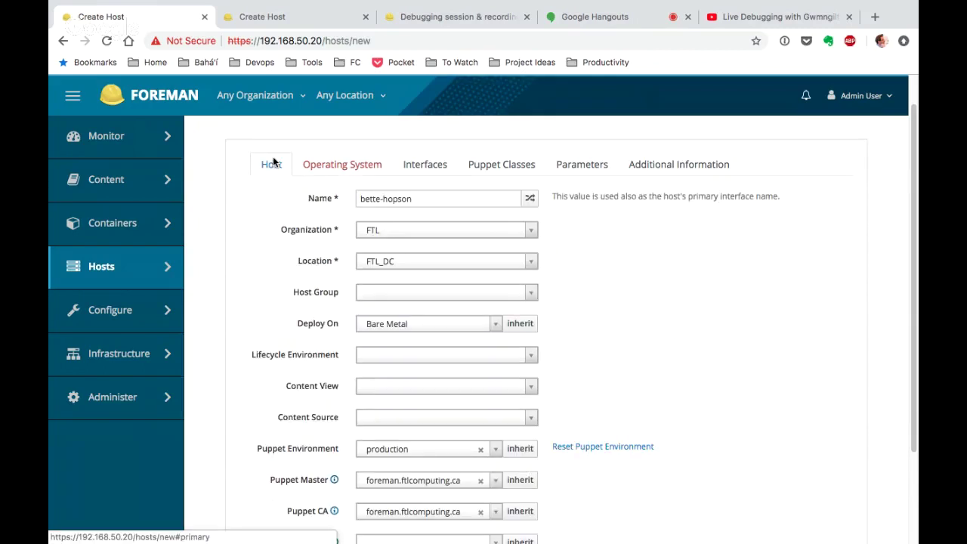
Step: Set lifecycle environment Library, content view FTL CentOS 7 and content source foreman.ftlcomputing.ca
{"action": "left_click", "coordinate": [379, 355]}
{"action": "left_click", "coordinate": [384, 433]}
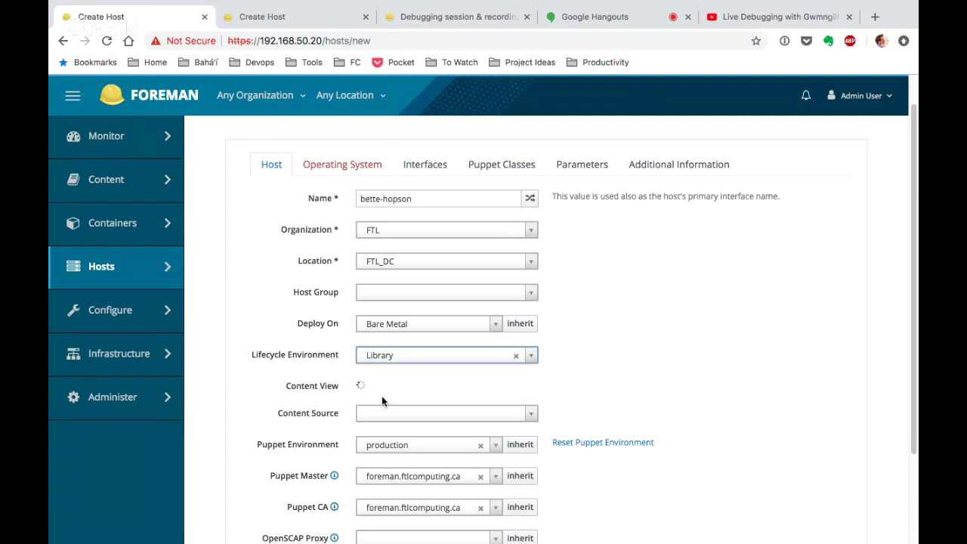
{"action": "left_click", "coordinate": [380, 391]}
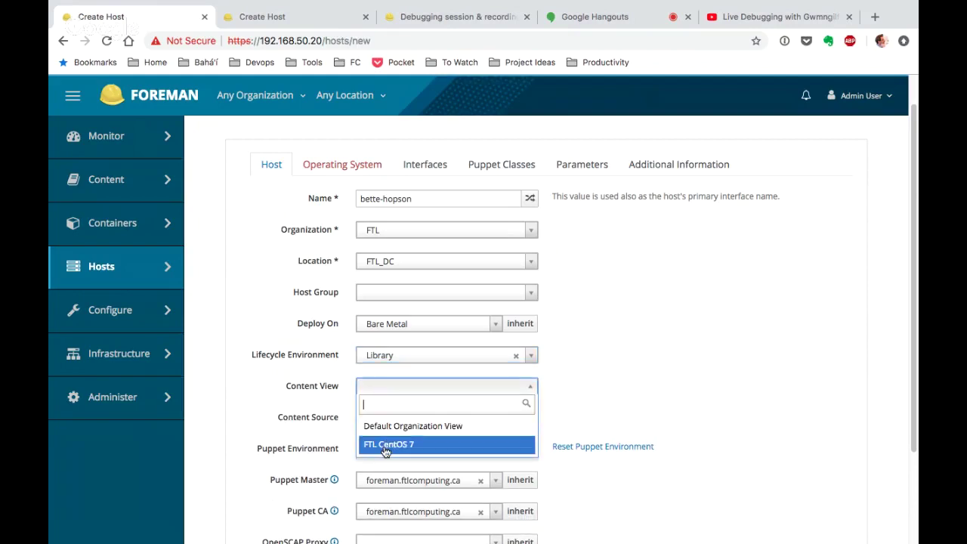
{"action": "left_click", "coordinate": [385, 444]}
{"action": "left_click", "coordinate": [381, 420]}
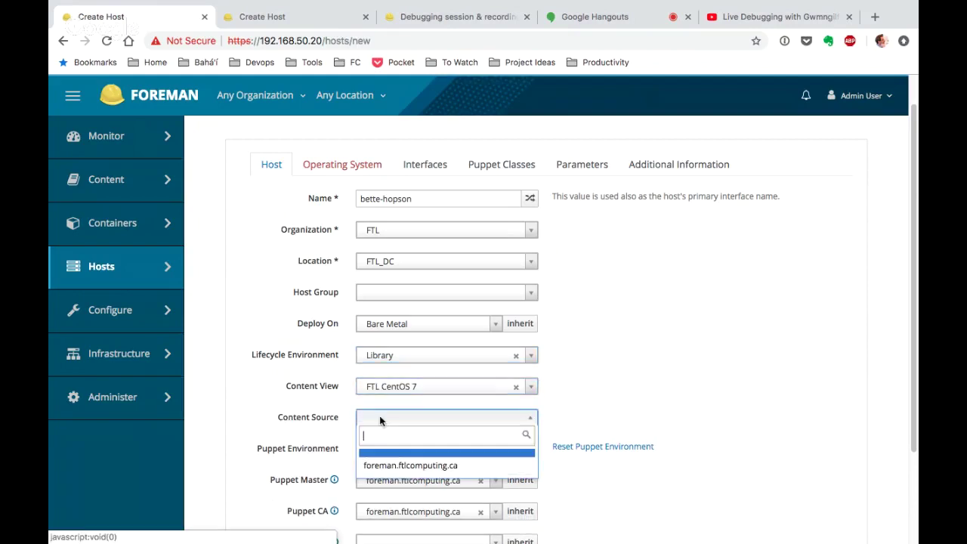
{"action": "left_click", "coordinate": [385, 465]}
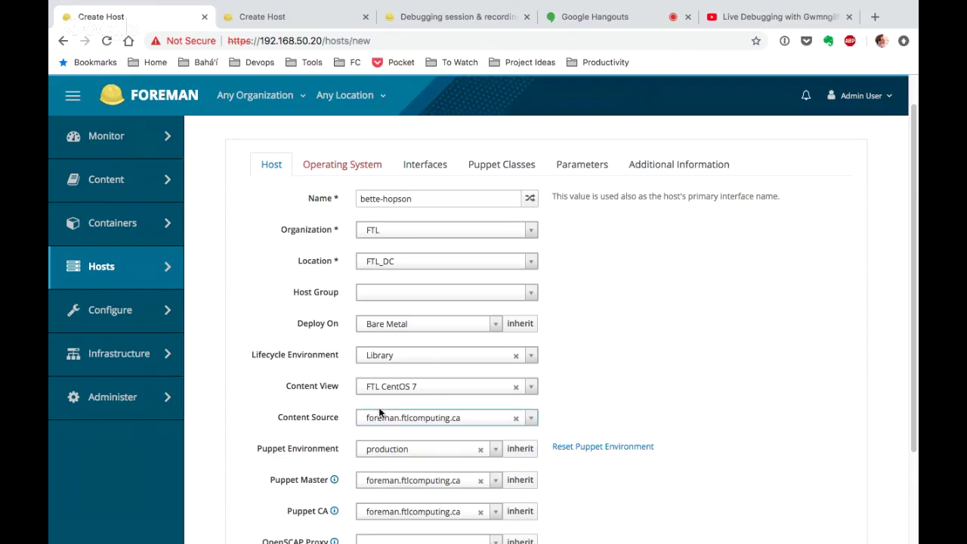
{"action": "scroll", "coordinate": [380, 411], "scroll_direction": "down", "scroll_amount": 1}
{"action": "scroll", "coordinate": [370, 395], "scroll_direction": "up", "scroll_amount": 2}
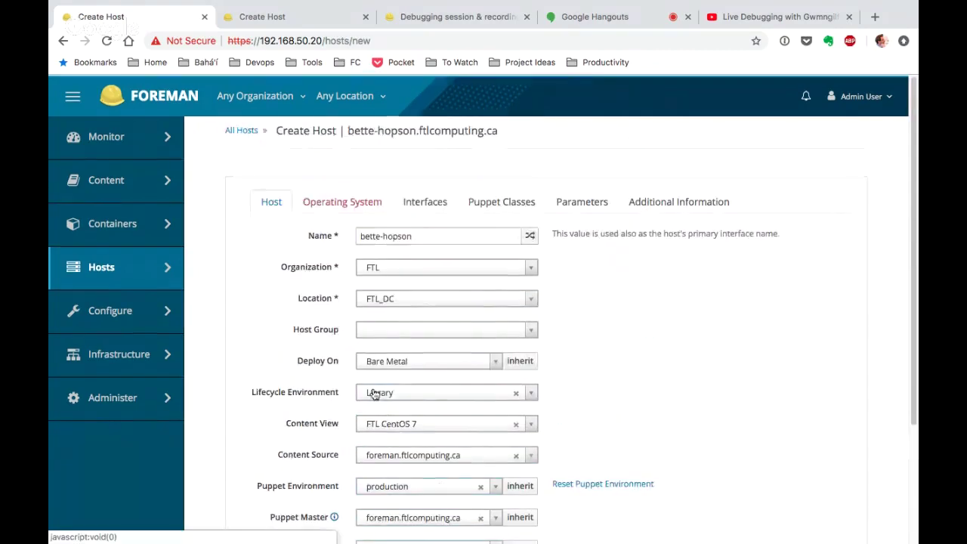
Step: On the Operating System tab choose the Kickstart default partition table and submit the host
{"action": "left_click", "coordinate": [342, 199]}
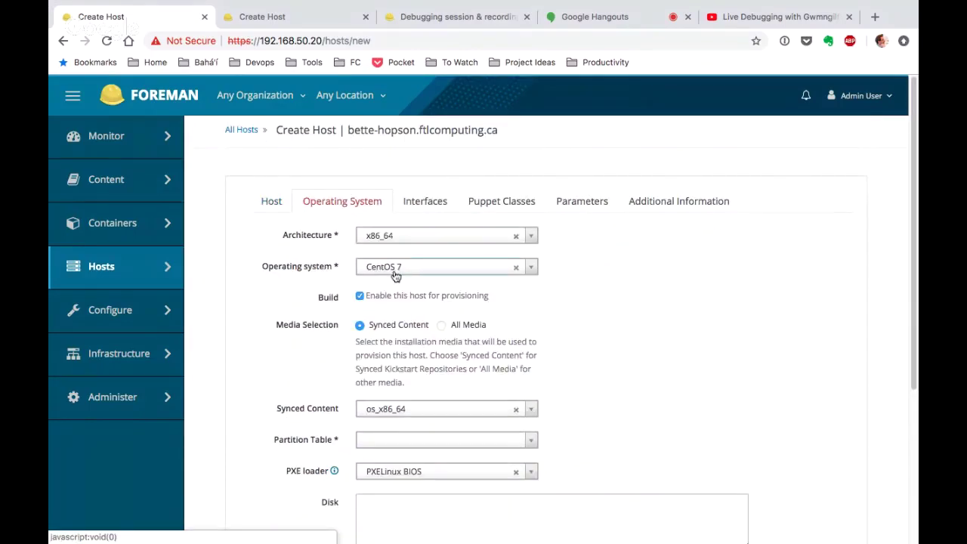
{"action": "left_click", "coordinate": [371, 445]}
{"action": "left_click", "coordinate": [375, 479]}
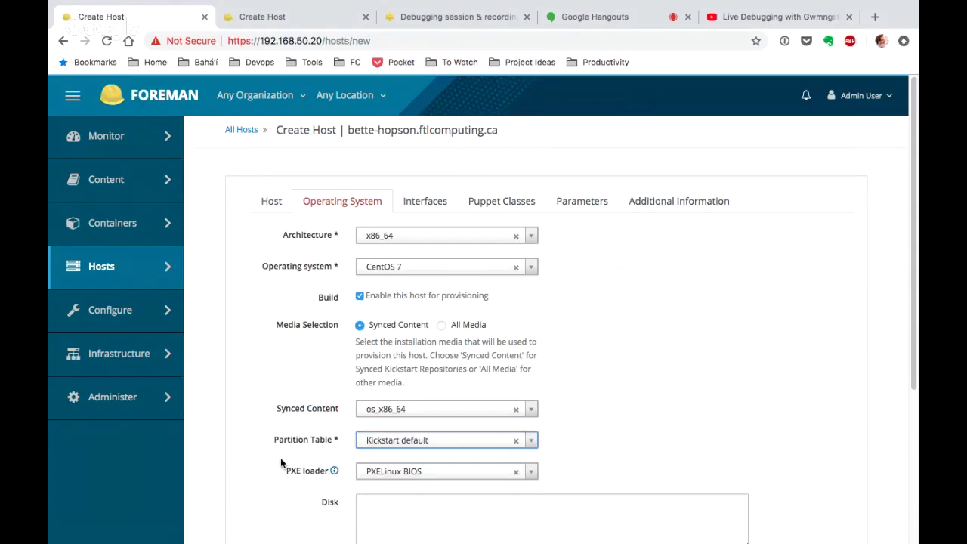
{"action": "scroll", "coordinate": [281, 459], "scroll_direction": "down", "scroll_amount": 5}
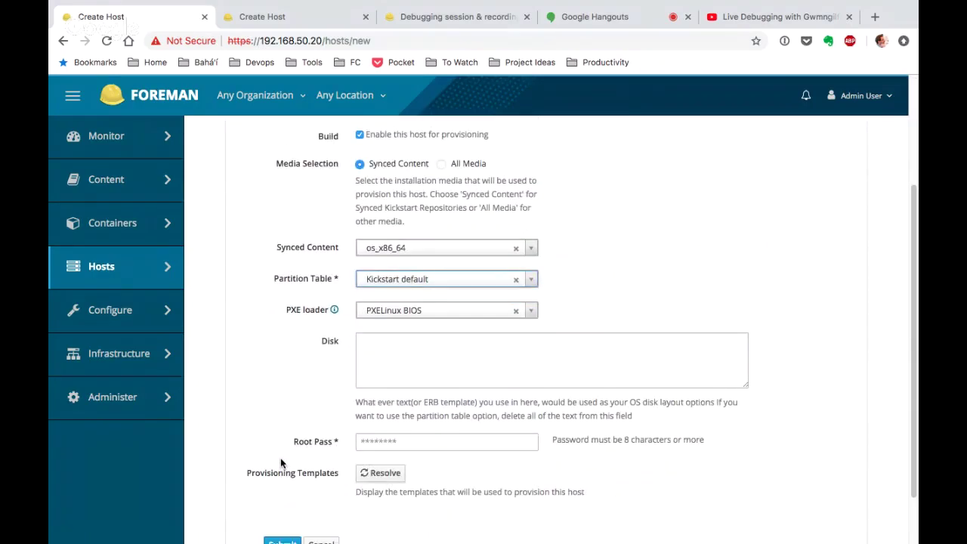
{"action": "left_click", "coordinate": [281, 481]}
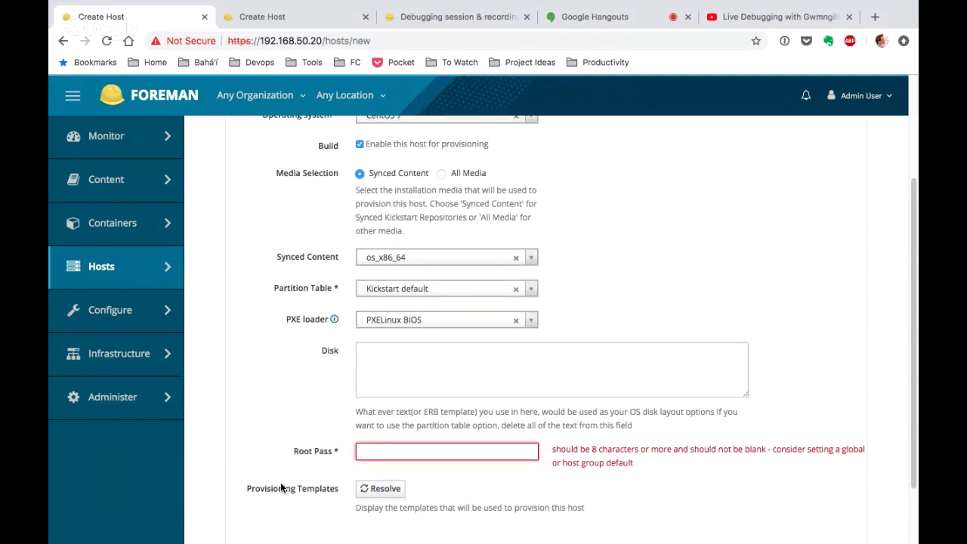
Step: Enter the root password in the empty Root Pass field and resubmit the host
{"action": "left_click", "coordinate": [392, 446]}
{"action": "type", "text": "**********"}
{"action": "scroll", "coordinate": [324, 464], "scroll_direction": "down", "scroll_amount": 1}
{"action": "left_click", "coordinate": [298, 483]}
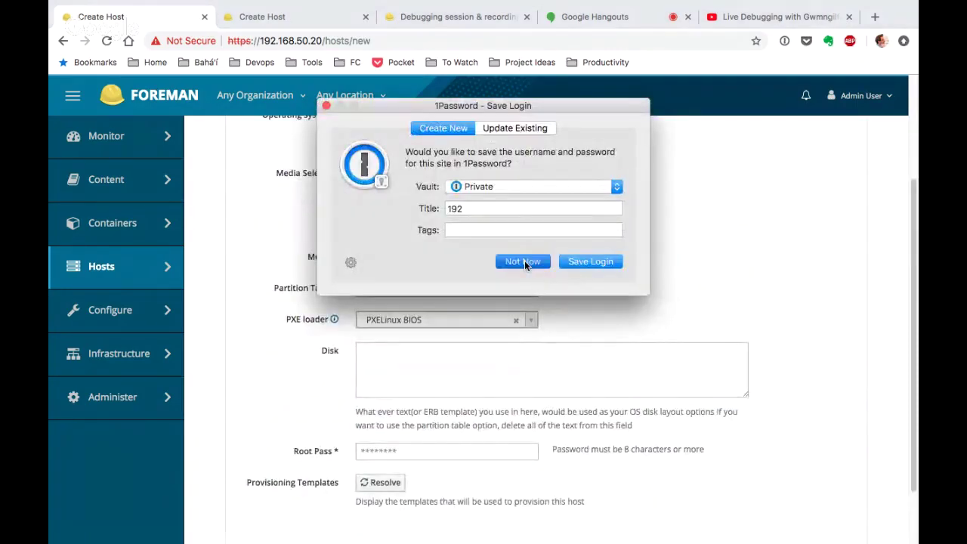
Step: Dismiss the 1Password prompt, check the empty Media list, and return to the Host tab
{"action": "left_click", "coordinate": [524, 260]}
{"action": "left_click", "coordinate": [406, 258]}
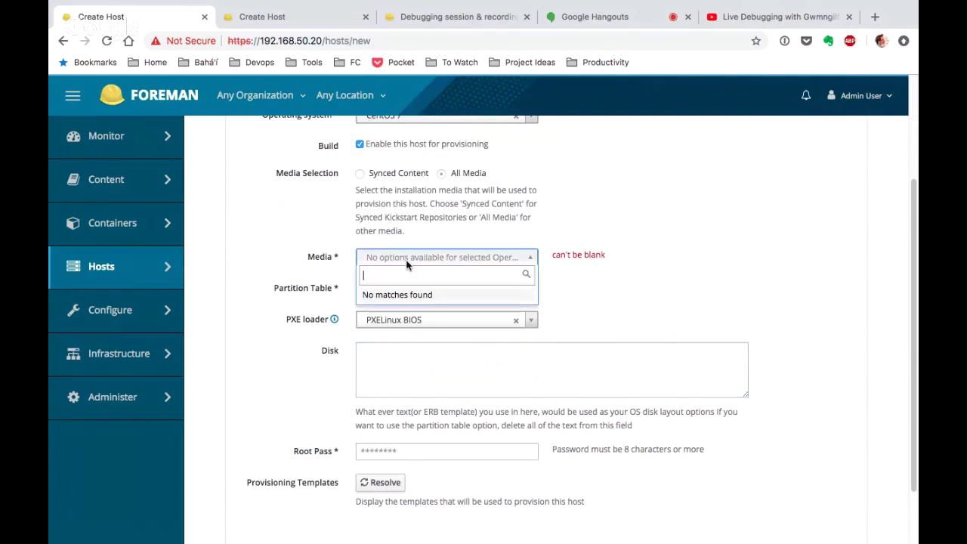
{"action": "left_click", "coordinate": [412, 211]}
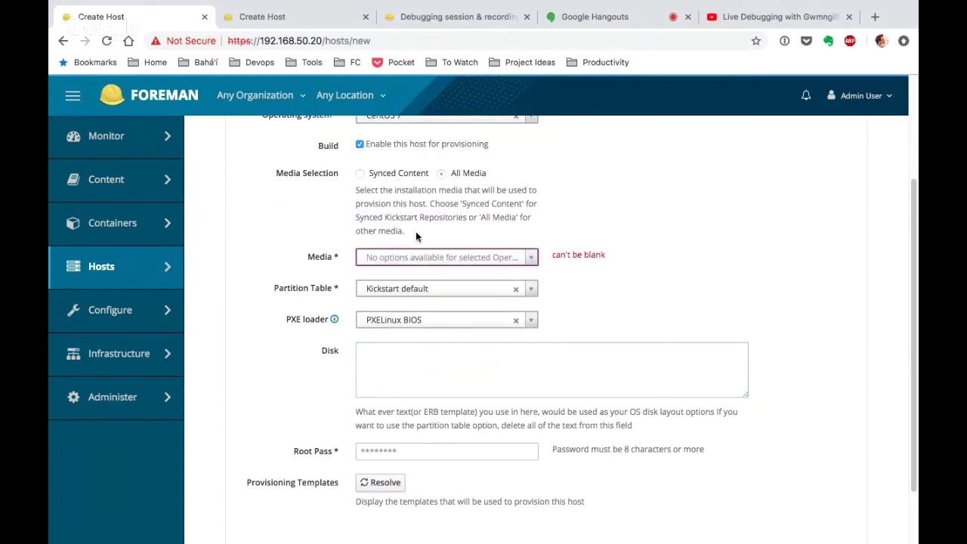
{"action": "scroll", "coordinate": [415, 236], "scroll_direction": "up", "scroll_amount": 3}
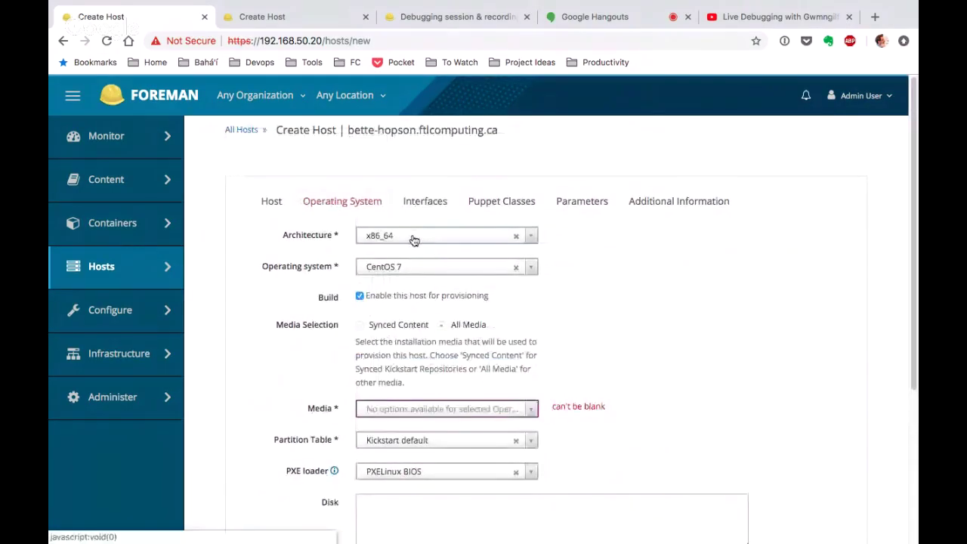
{"action": "left_click", "coordinate": [271, 202]}
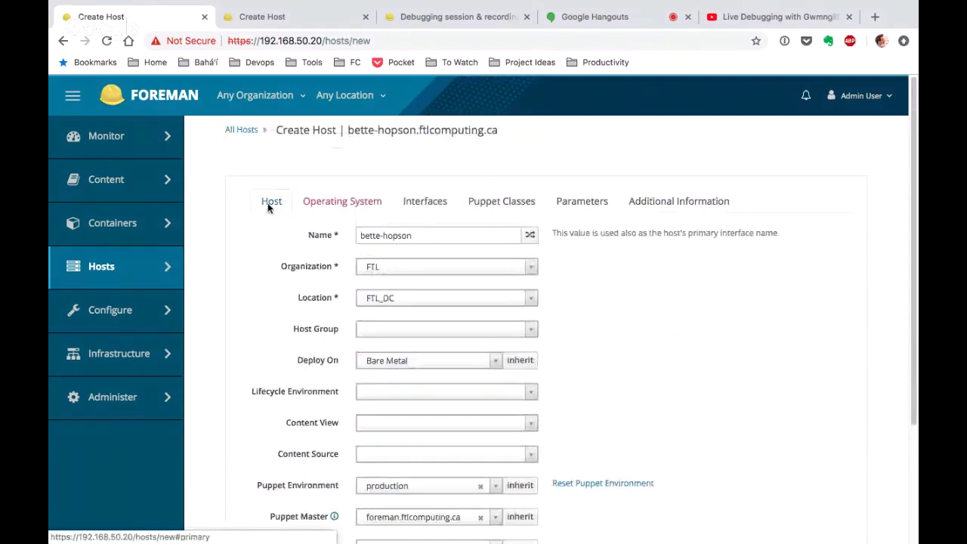
Step: Reselect Library, FTL CentOS 7 and content source foreman.ftlcomputing.ca for the host
{"action": "left_click", "coordinate": [383, 391]}
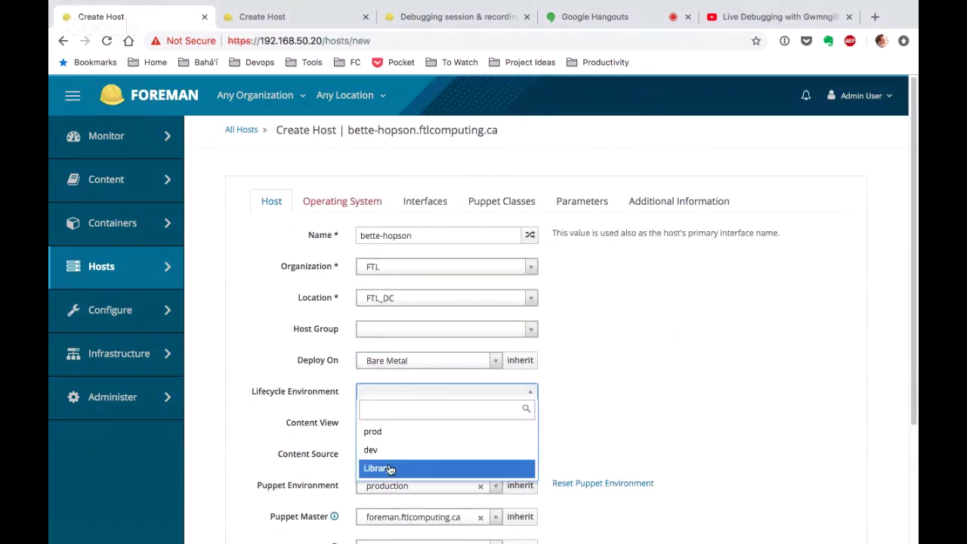
{"action": "left_click", "coordinate": [389, 469]}
{"action": "left_click", "coordinate": [388, 425]}
{"action": "left_click", "coordinate": [389, 479]}
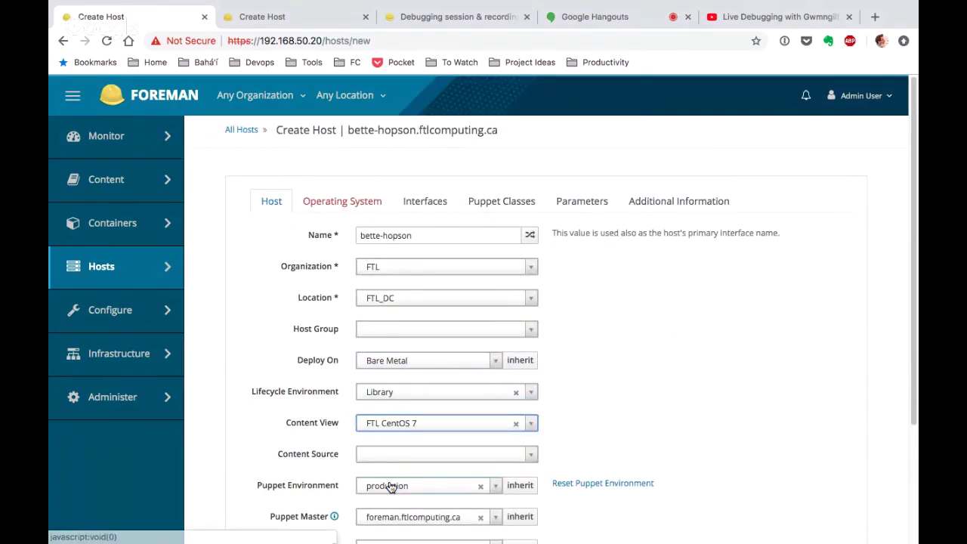
{"action": "left_click", "coordinate": [389, 454]}
{"action": "left_click", "coordinate": [390, 503]}
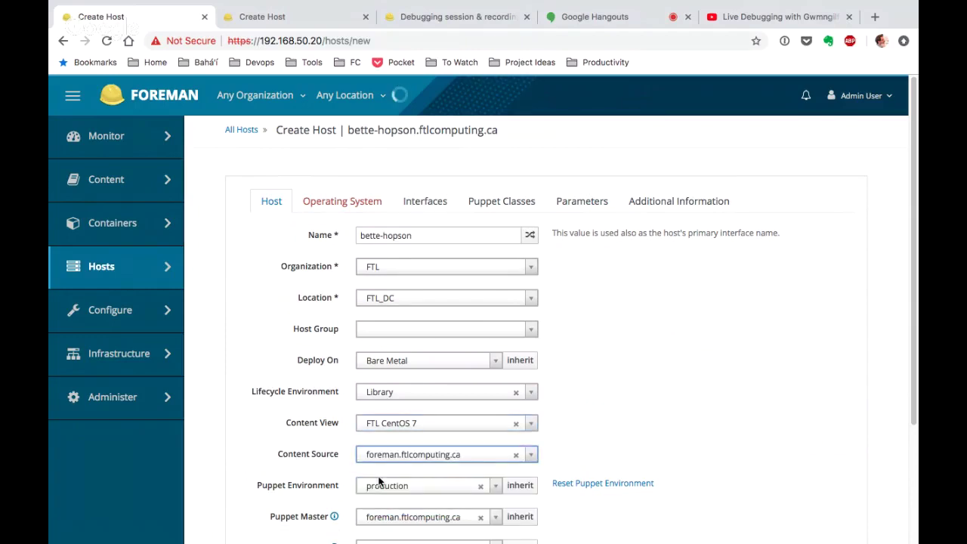
{"action": "scroll", "coordinate": [346, 345], "scroll_direction": "down", "scroll_amount": 3}
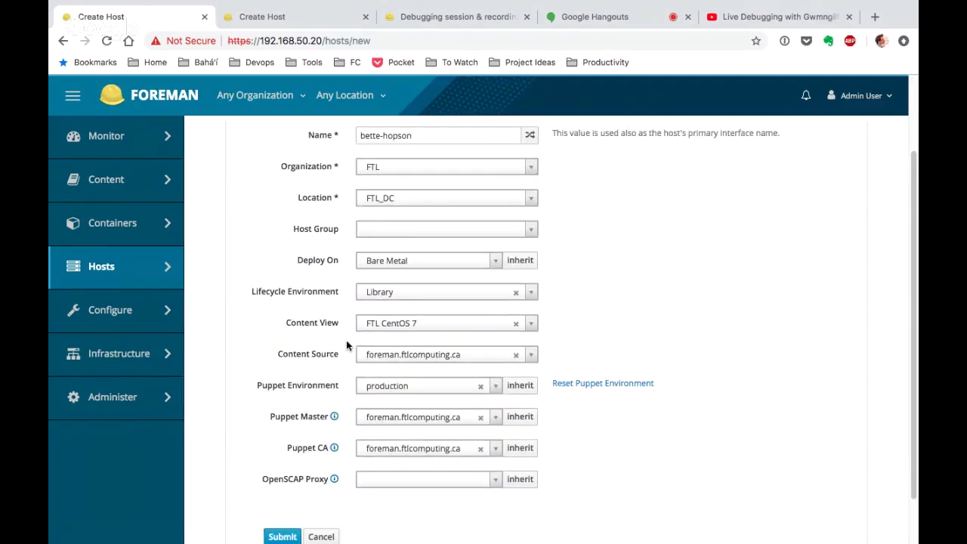
{"action": "scroll", "coordinate": [346, 345], "scroll_direction": "up", "scroll_amount": 3}
Step: Choose the Kickstart default partition table and enter the root password
{"action": "left_click", "coordinate": [344, 204]}
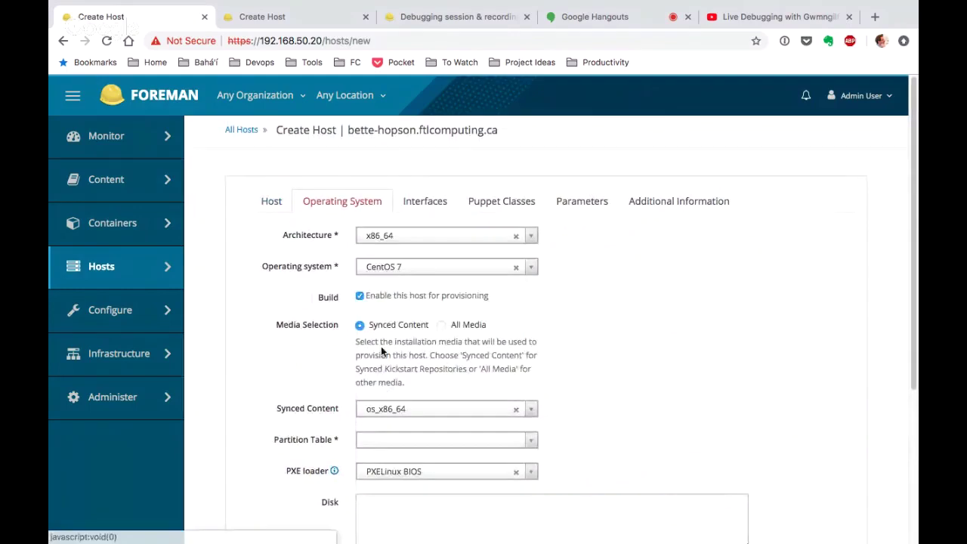
{"action": "left_click", "coordinate": [382, 438]}
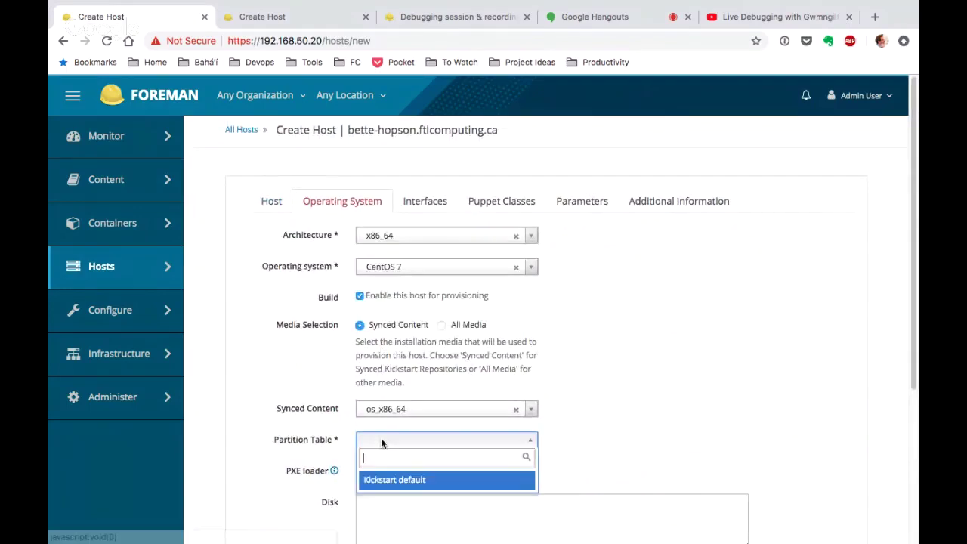
{"action": "left_click", "coordinate": [387, 480]}
{"action": "scroll", "coordinate": [283, 447], "scroll_direction": "down", "scroll_amount": 5}
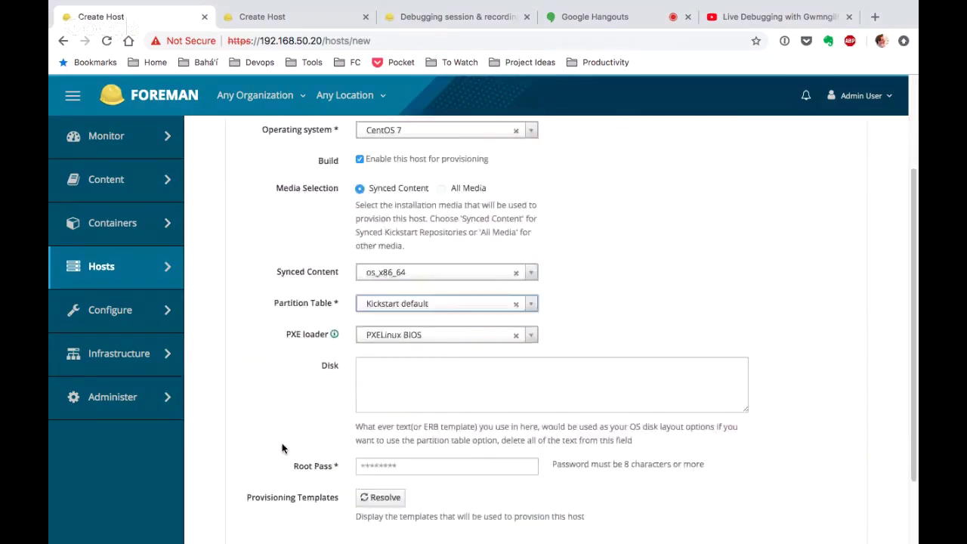
{"action": "left_click", "coordinate": [387, 431]}
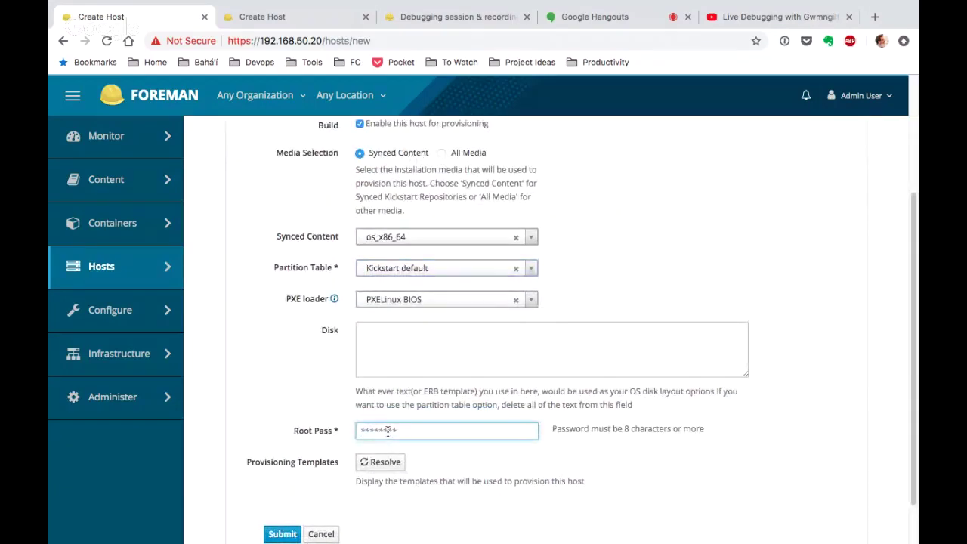
{"action": "scroll", "coordinate": [325, 482], "scroll_direction": "down", "scroll_amount": 1}
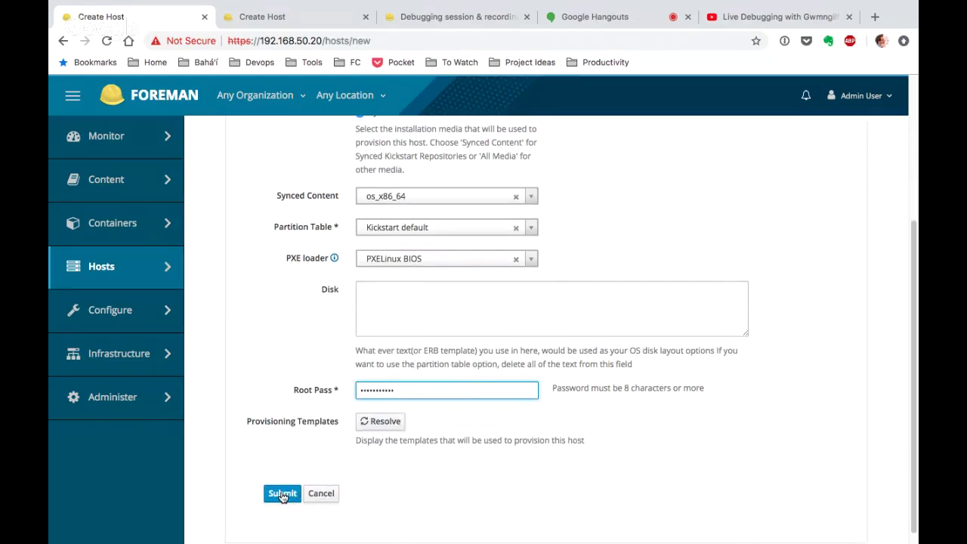
{"action": "scroll", "coordinate": [284, 455], "scroll_direction": "up", "scroll_amount": 3}
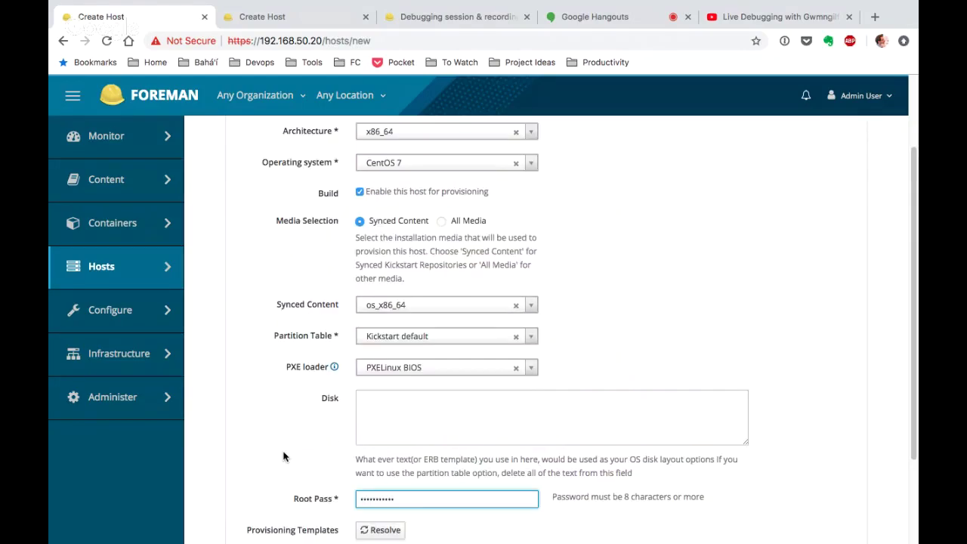
{"action": "scroll", "coordinate": [284, 456], "scroll_direction": "down", "scroll_amount": 3}
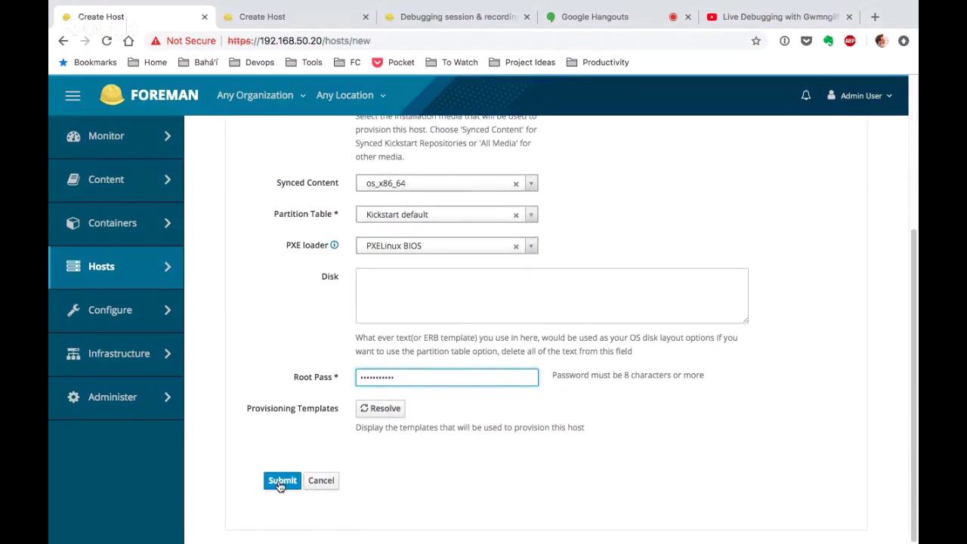
{"action": "scroll", "coordinate": [280, 483], "scroll_direction": "up", "scroll_amount": 5}
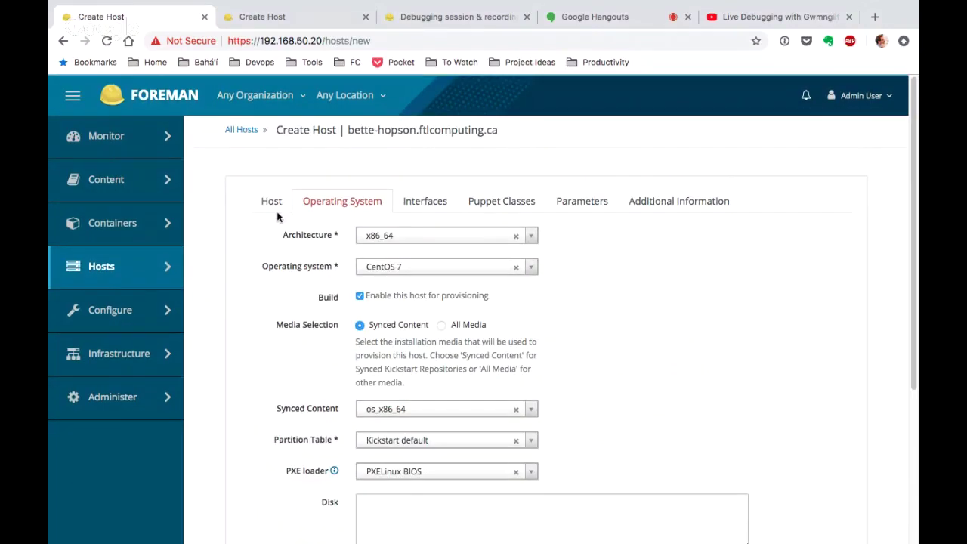
{"action": "left_click", "coordinate": [419, 202]}
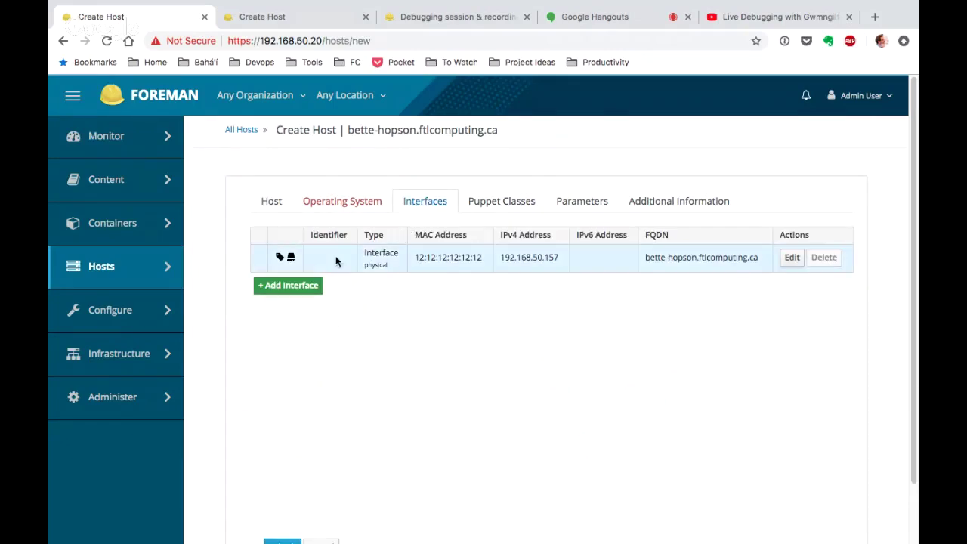
{"action": "scroll", "coordinate": [295, 392], "scroll_direction": "down", "scroll_amount": 1}
{"action": "scroll", "coordinate": [295, 393], "scroll_direction": "down", "scroll_amount": 3}
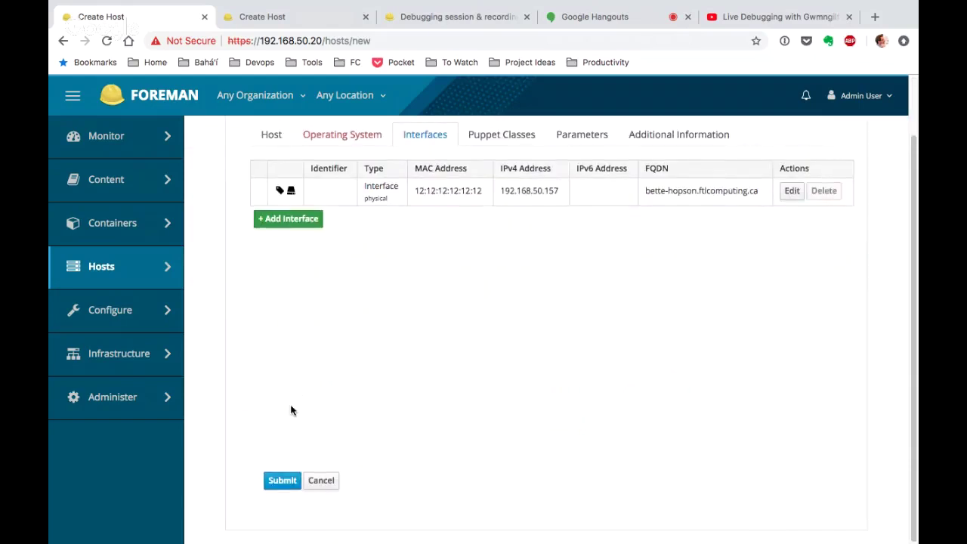
{"action": "left_click", "coordinate": [277, 480]}
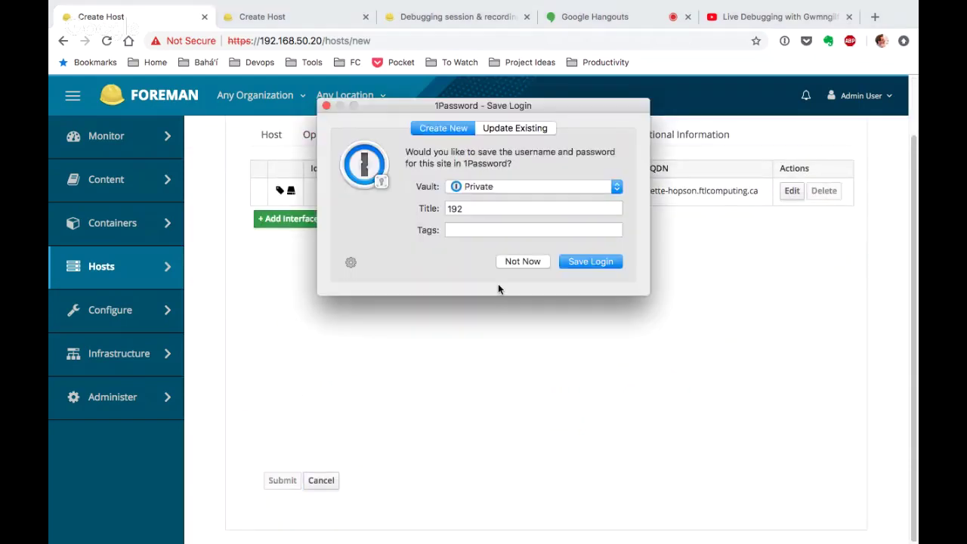
{"action": "left_click", "coordinate": [504, 261]}
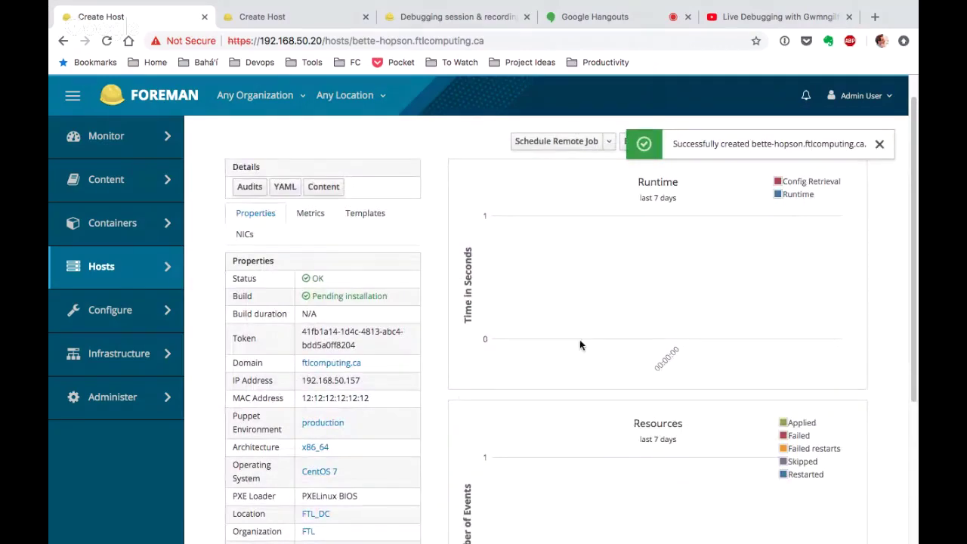
Step: Dismiss the notice, view the host's NIC details (DC subnet, 192.168.50.157), then show all windows
{"action": "left_click", "coordinate": [879, 144]}
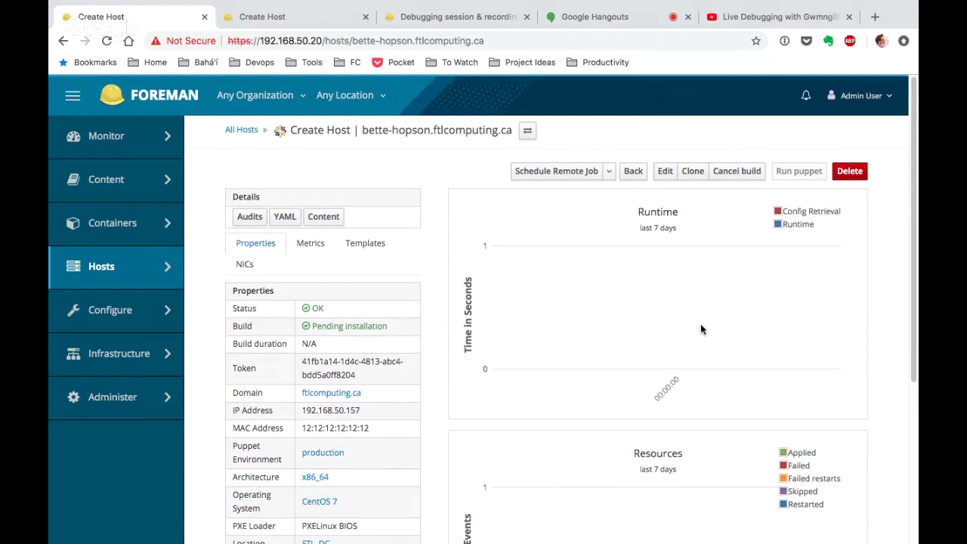
{"action": "scroll", "coordinate": [700, 328], "scroll_direction": "down", "scroll_amount": 1}
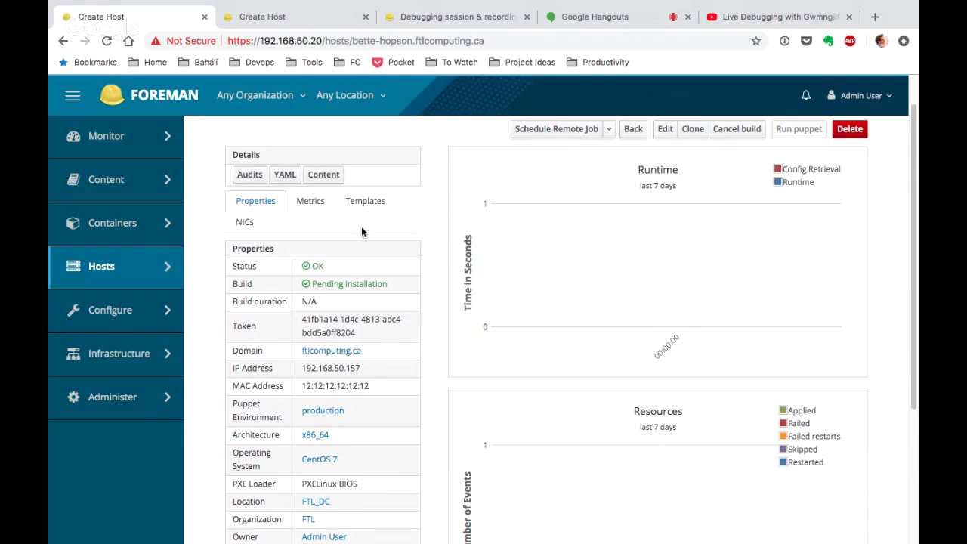
{"action": "left_click", "coordinate": [244, 224]}
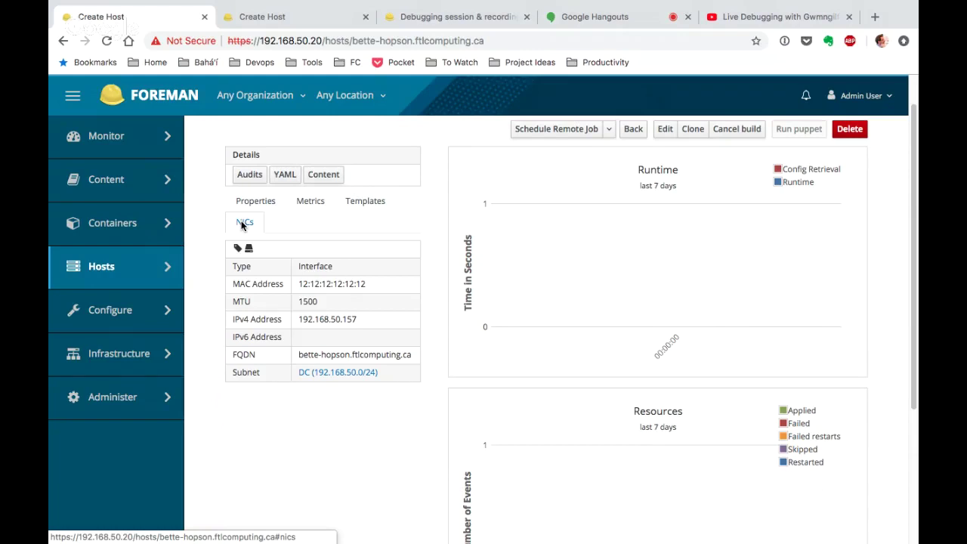
{"action": "key", "text": "ctrl+Up"}
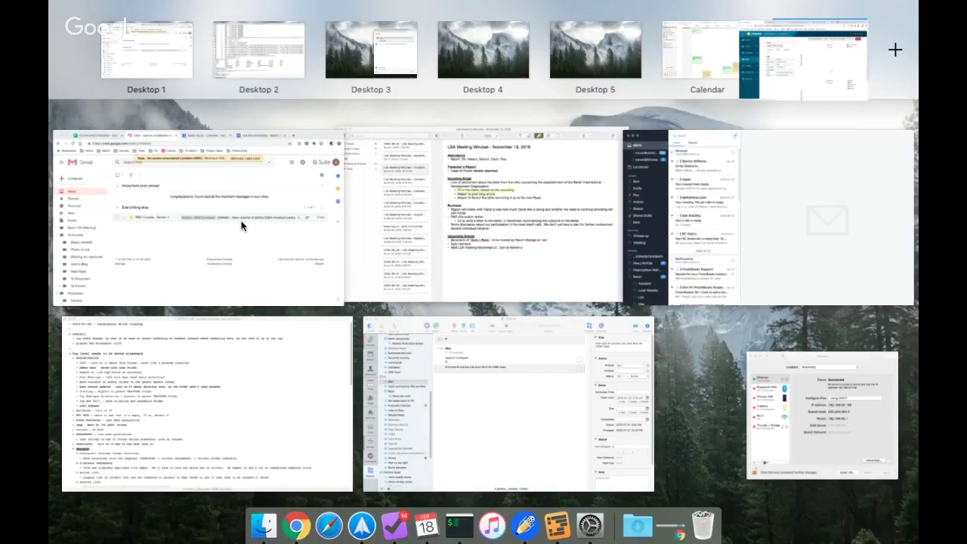
Step: In the terminal, rerun the listings of boot/ and pxelinux.cfg/
{"action": "key", "text": "ctrl+Up"}
{"action": "key", "text": "Up"}
{"action": "key", "text": "Return"}
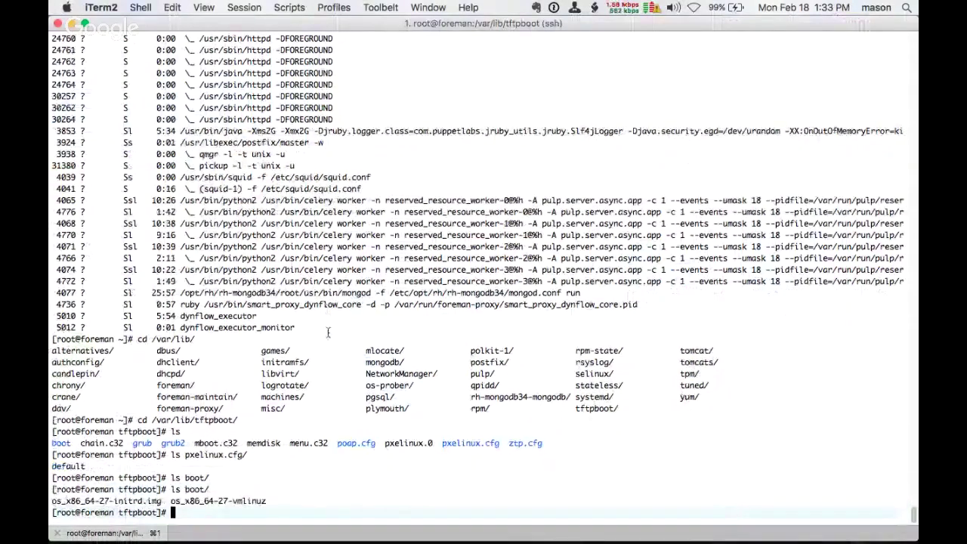
{"action": "key", "text": "Up"}
{"action": "key", "text": "Up"}
{"action": "key", "text": "Return"}
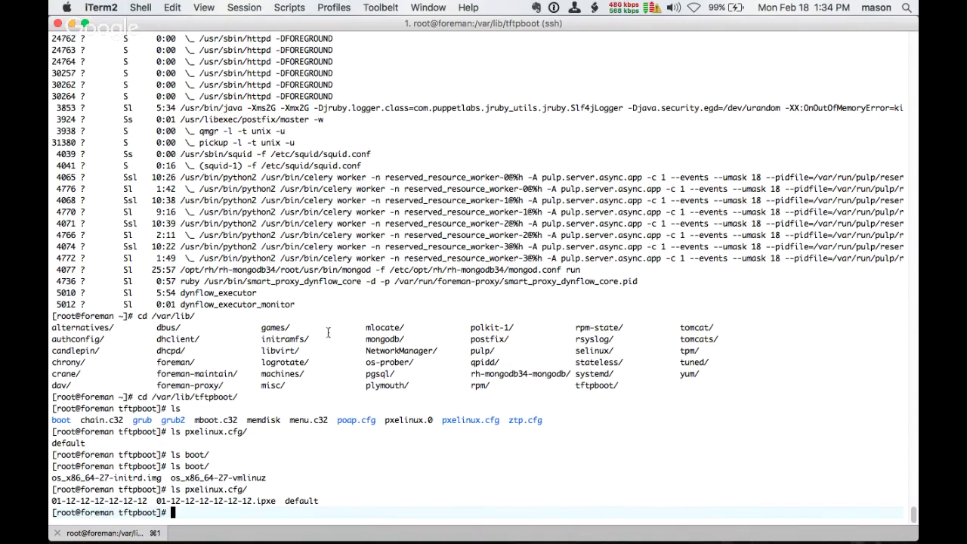
{"action": "type", "text": "cat pxe"}
{"action": "key", "text": "Tab"}
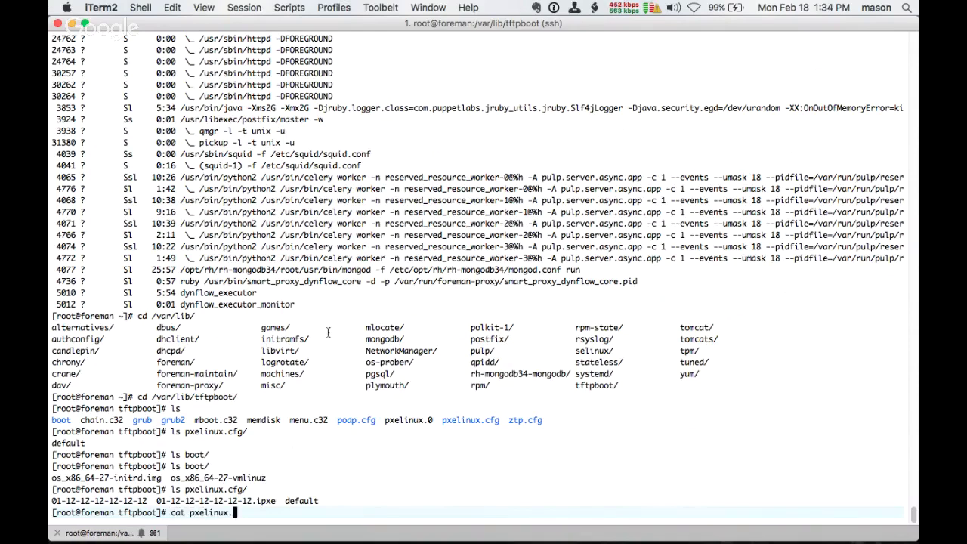
{"action": "type", "text": "c"}
{"action": "key", "text": "Tab"}
{"action": "key", "text": "Tab"}
{"action": "key", "text": "Tab"}
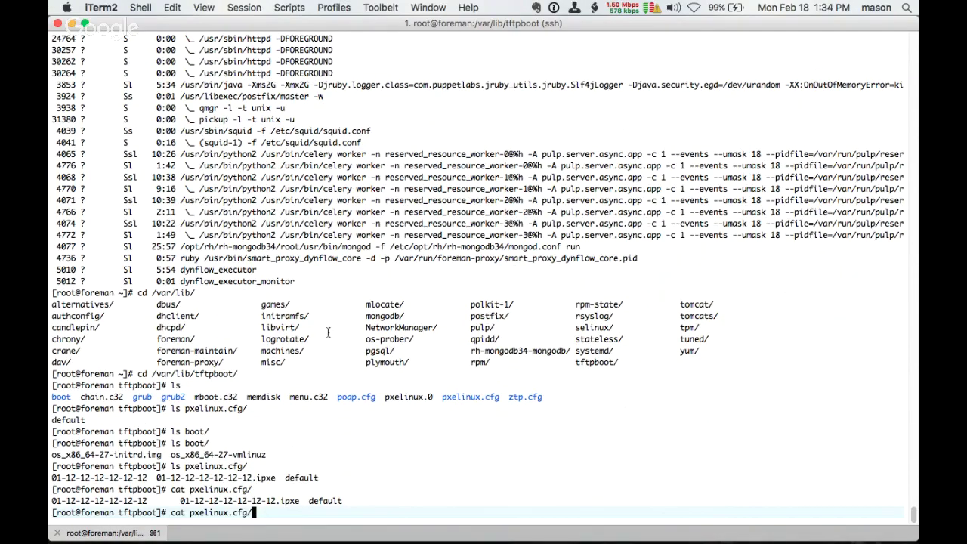
{"action": "type", "text": "0"}
{"action": "key", "text": "Tab"}
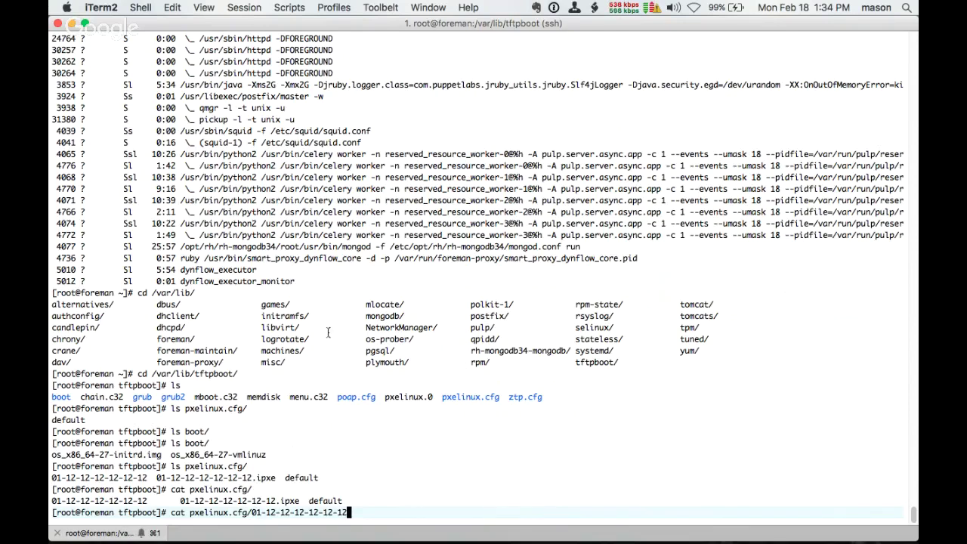
{"action": "key", "text": "Return"}
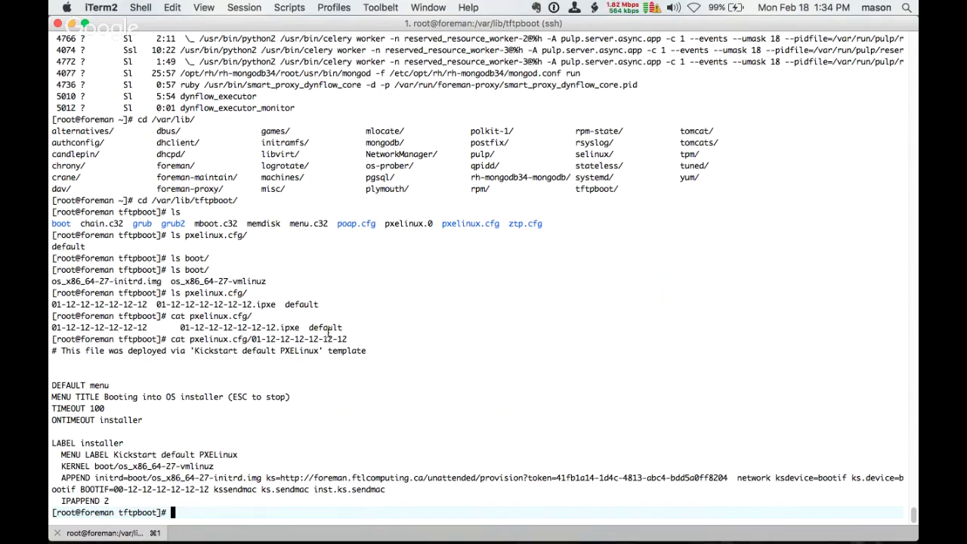
{"action": "double_click", "coordinate": [279, 478]}
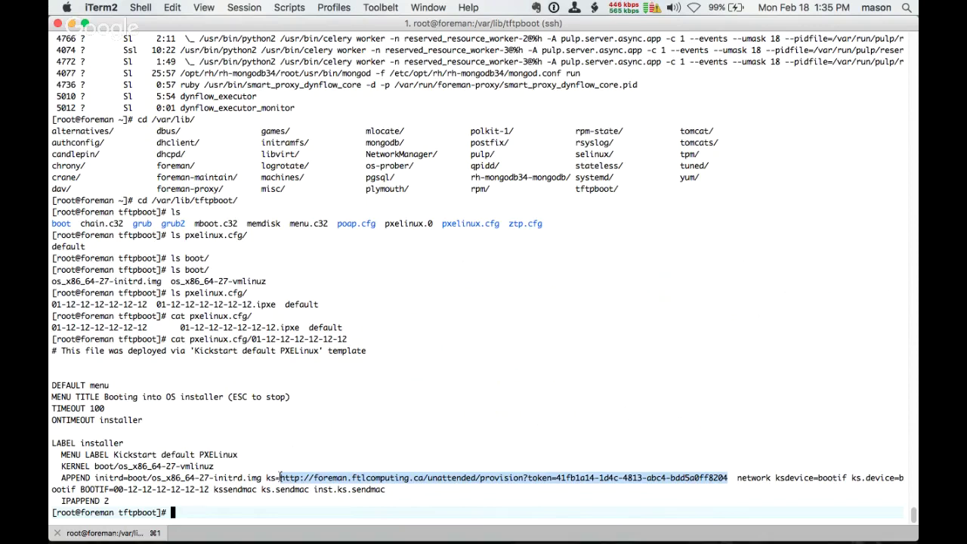
{"action": "key", "text": "ctrl+Up"}
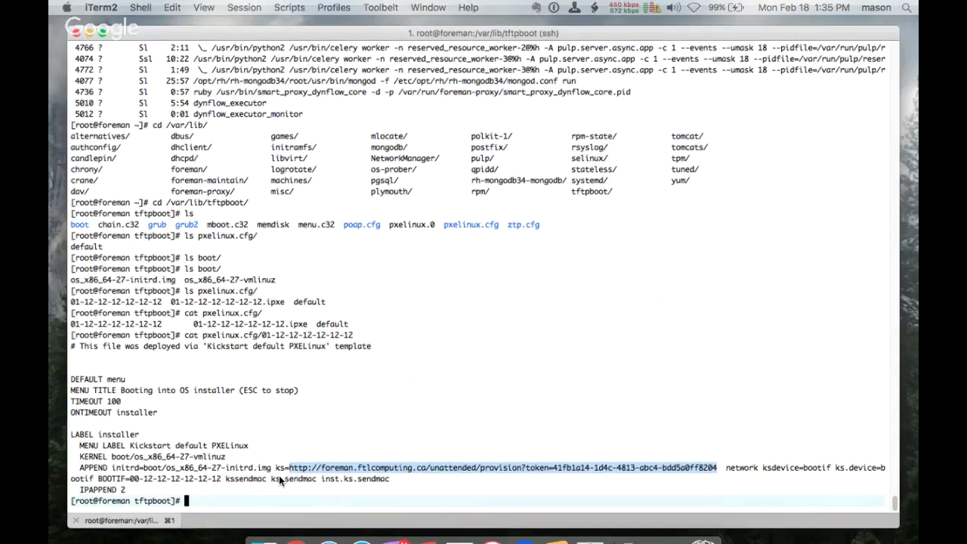
{"action": "key", "text": "ctrl+Up"}
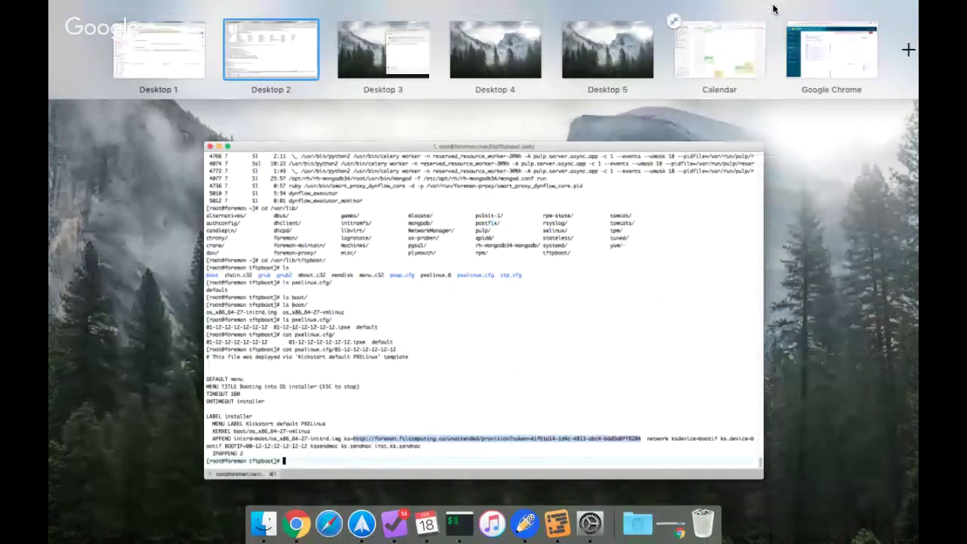
{"action": "left_click", "coordinate": [831, 51]}
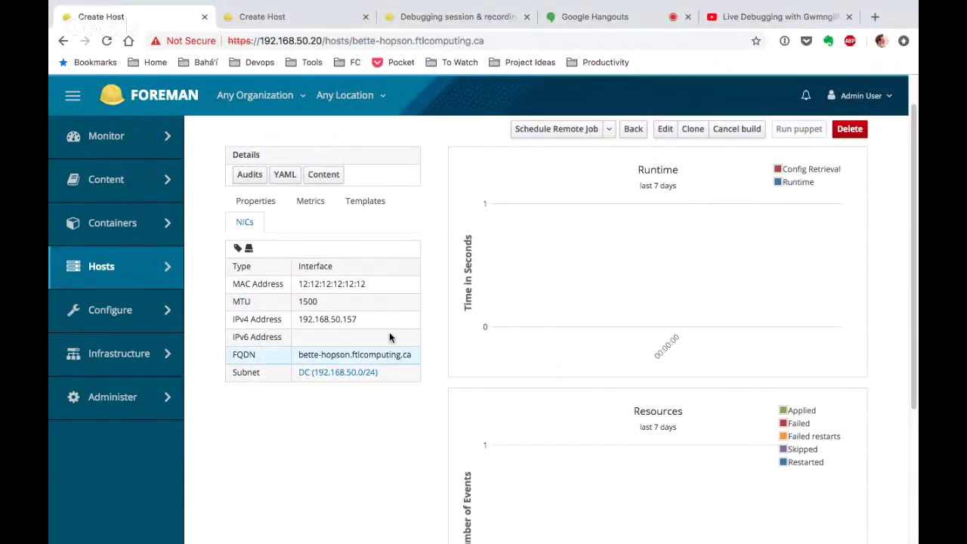
{"action": "left_click", "coordinate": [258, 201]}
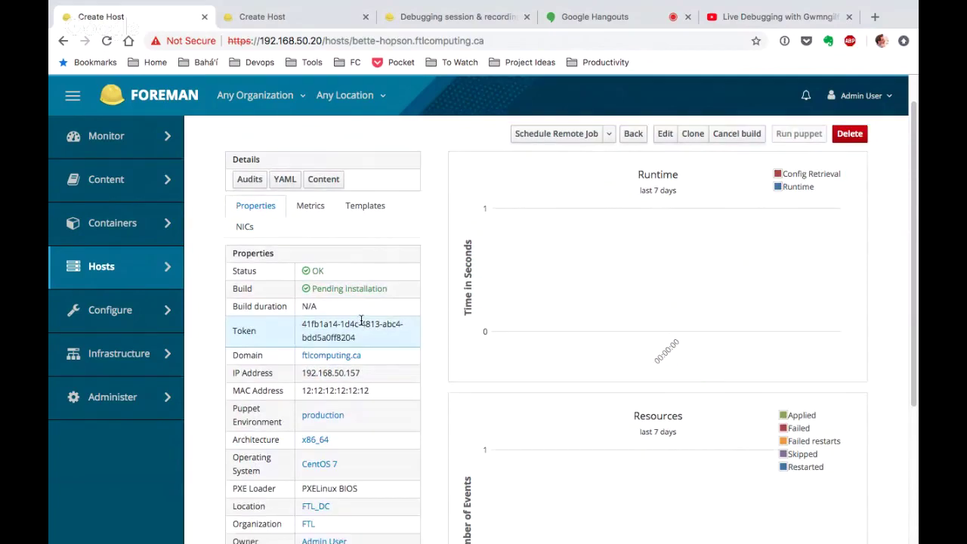
{"action": "scroll", "coordinate": [358, 317], "scroll_direction": "down", "scroll_amount": 2}
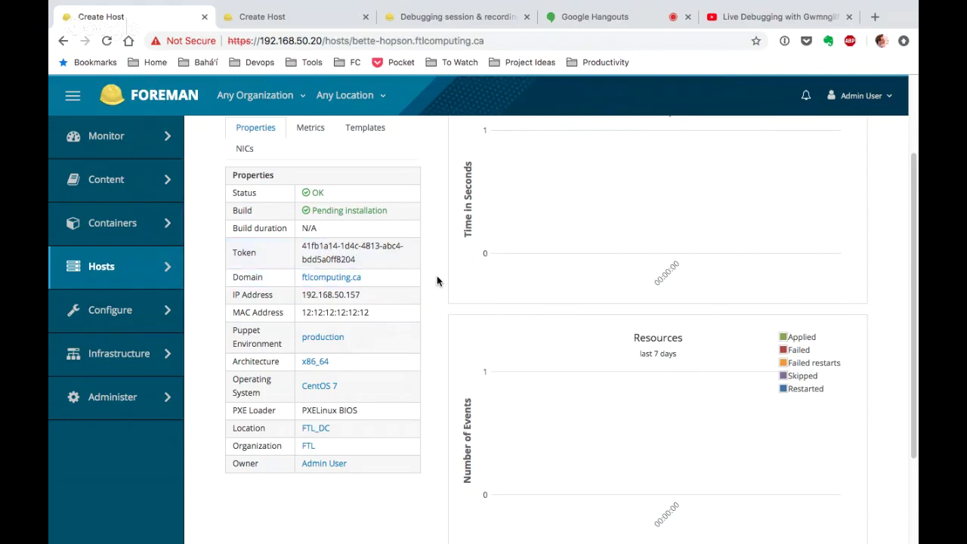
{"action": "scroll", "coordinate": [436, 281], "scroll_direction": "up", "scroll_amount": 2}
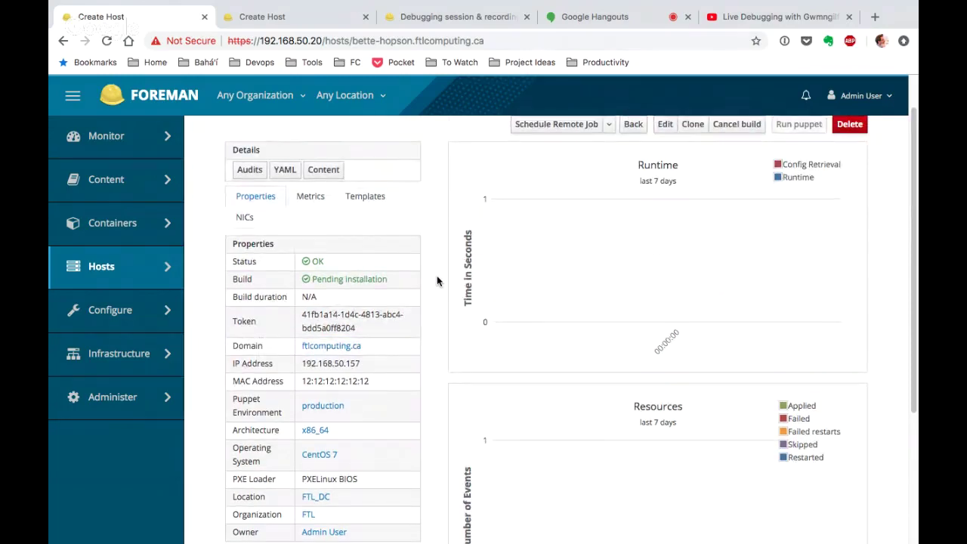
{"action": "scroll", "coordinate": [437, 281], "scroll_direction": "up", "scroll_amount": 2}
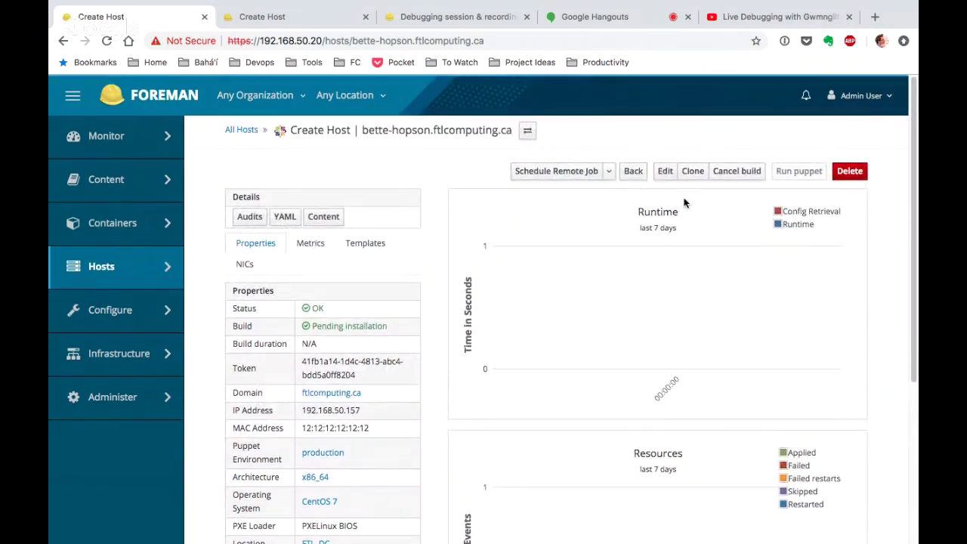
{"action": "left_click", "coordinate": [732, 174]}
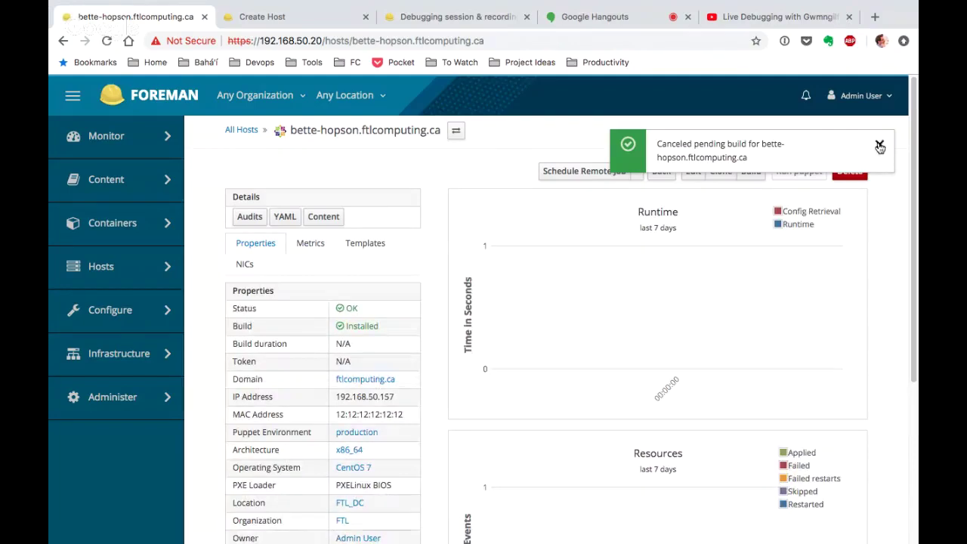
{"action": "left_click", "coordinate": [879, 145]}
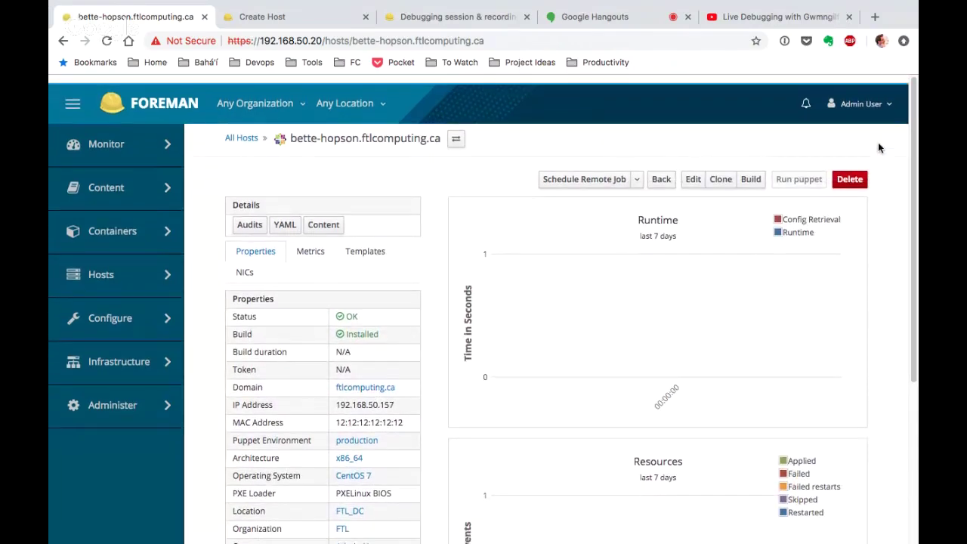
{"action": "key", "text": "ctrl+Up"}
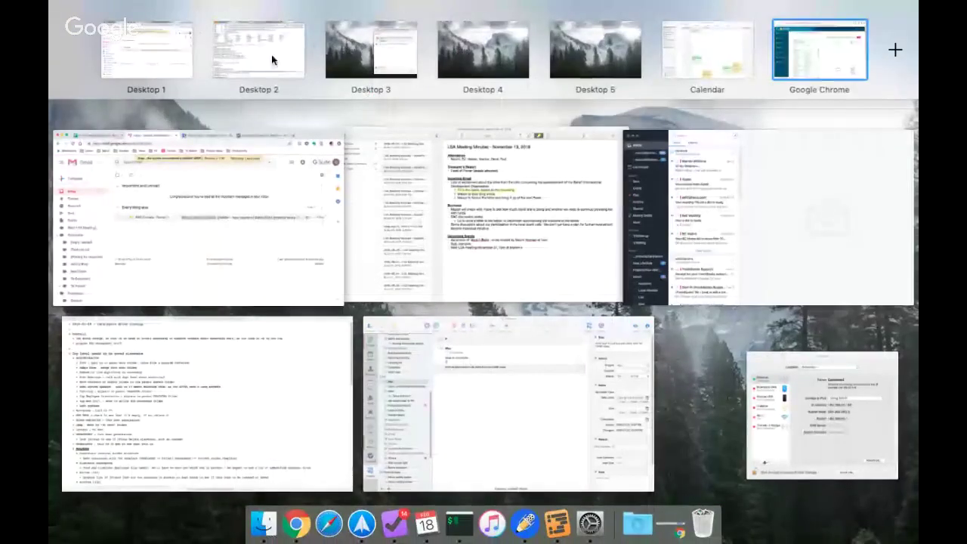
Step: Relist pxelinux.cfg and reprint the host's boot file, now set to boot from local disk
{"action": "left_click", "coordinate": [258, 49]}
{"action": "key", "text": "Up"}
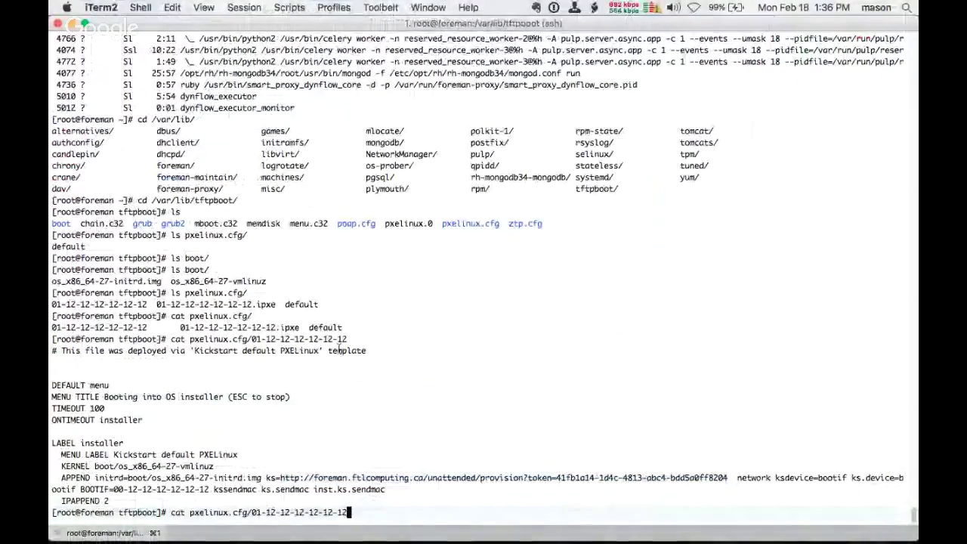
{"action": "key", "text": "Down"}
{"action": "key", "text": "Up"}
{"action": "key", "text": "Up"}
{"action": "key", "text": "Up"}
{"action": "key", "text": "Return"}
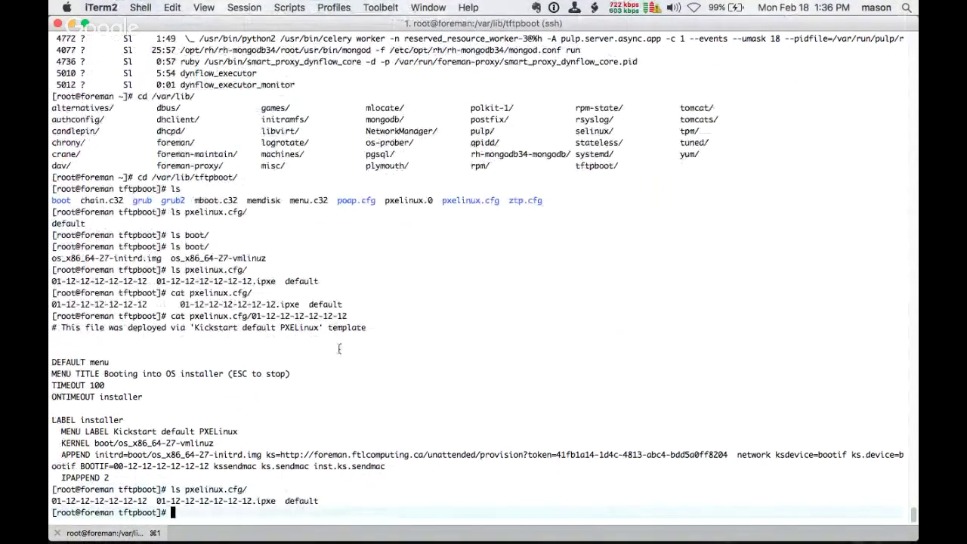
{"action": "key", "text": "Up"}
{"action": "key", "text": "Up"}
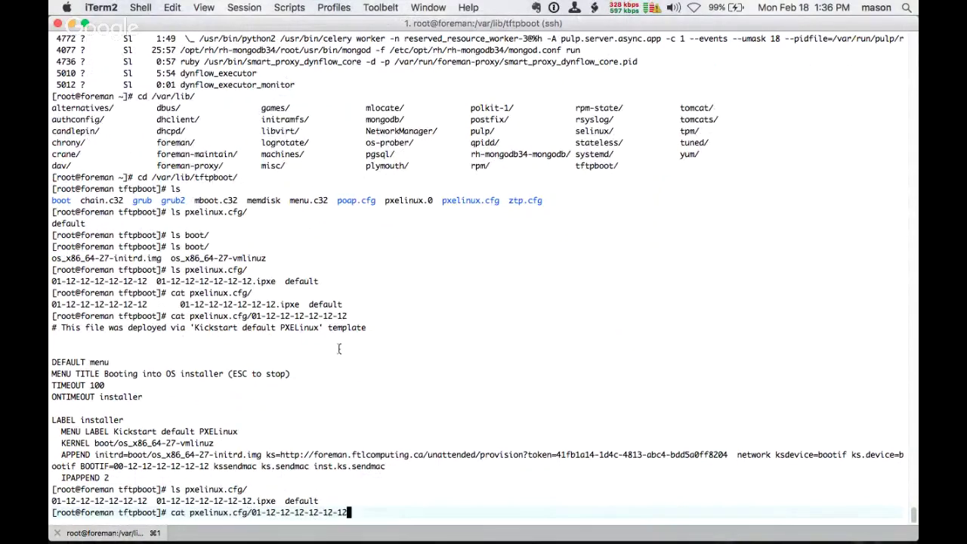
{"action": "key", "text": "Return"}
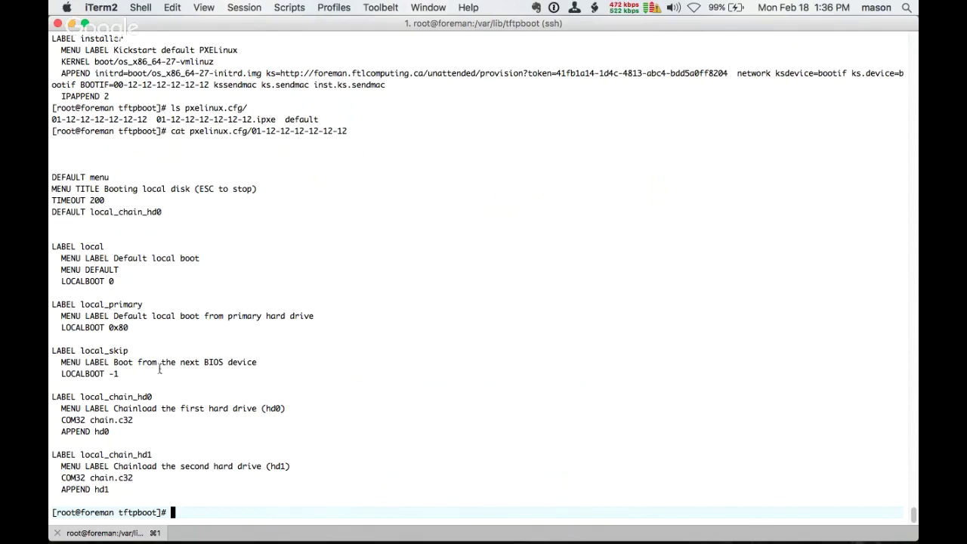
Step: List tftpboot and pxelinux.cfg/, print pxelinux.cfg/default, and highlight its discovery entries
{"action": "type", "text": "ls"}
{"action": "key", "text": "Return"}
{"action": "type", "text": "ls "}
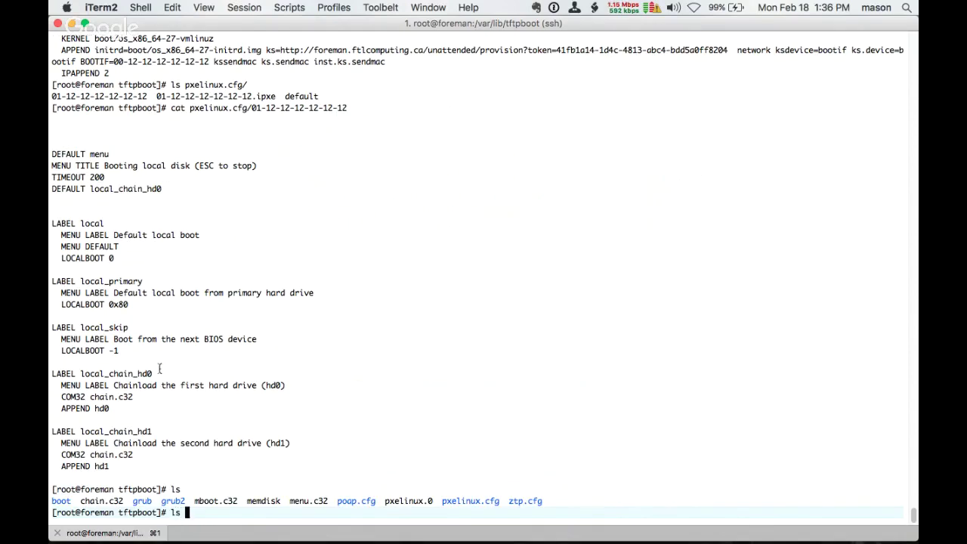
{"action": "type", "text": "pxelinux.cfg/"}
{"action": "key", "text": "Return"}
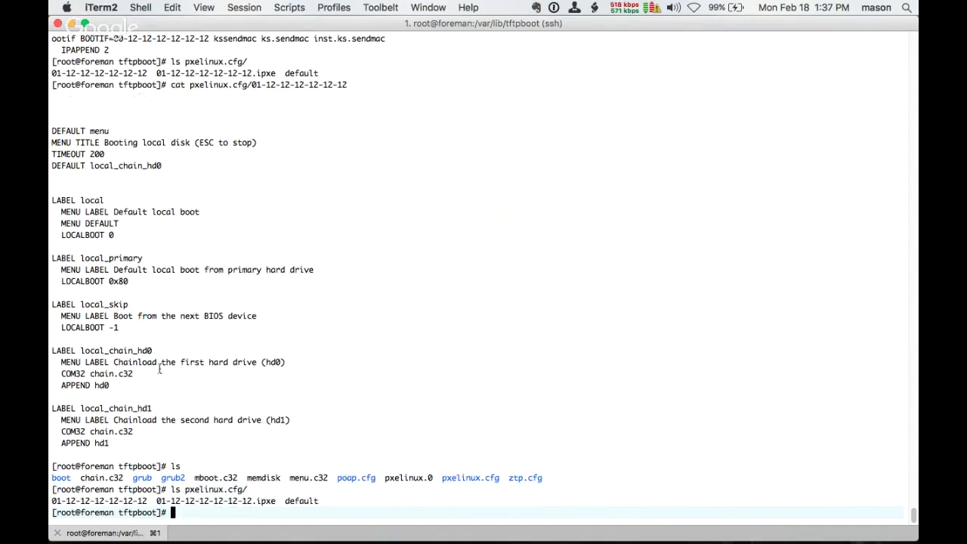
{"action": "type", "text": "cat pxelinux.cfg/"}
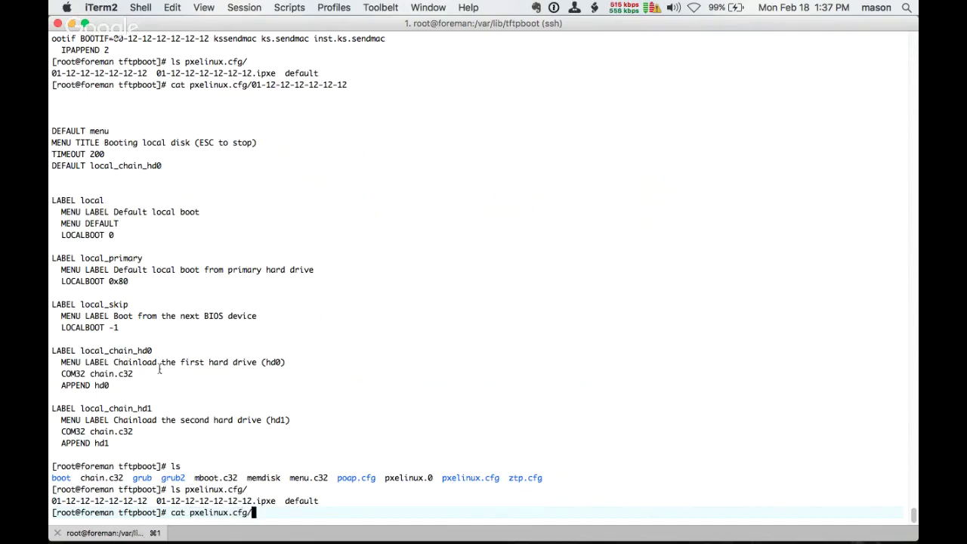
{"action": "type", "text": "default"}
{"action": "key", "text": "Return"}
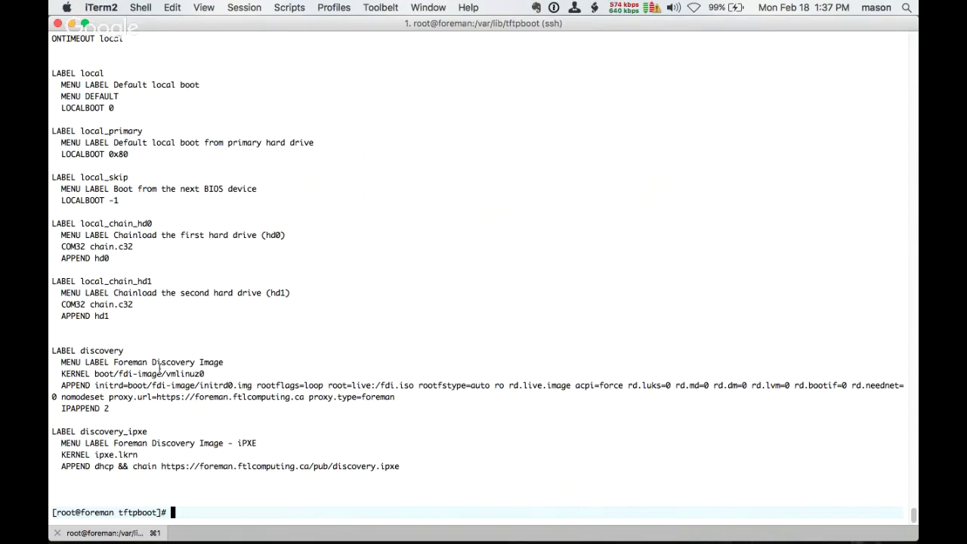
{"action": "double_click", "coordinate": [90, 351]}
{"action": "scroll", "coordinate": [83, 151], "scroll_direction": "up", "scroll_amount": 2}
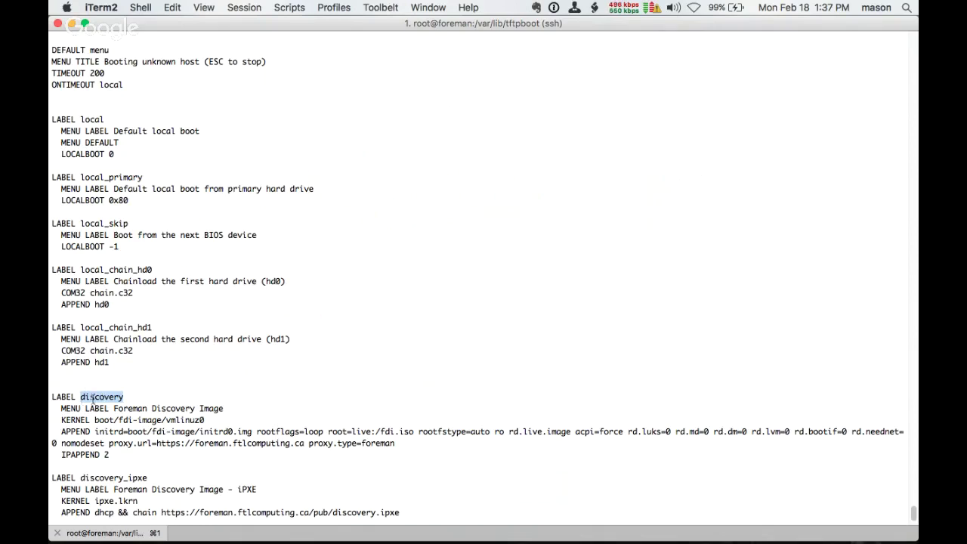
{"action": "key", "text": "ctrl+Up"}
{"action": "key", "text": "ctrl+Up"}
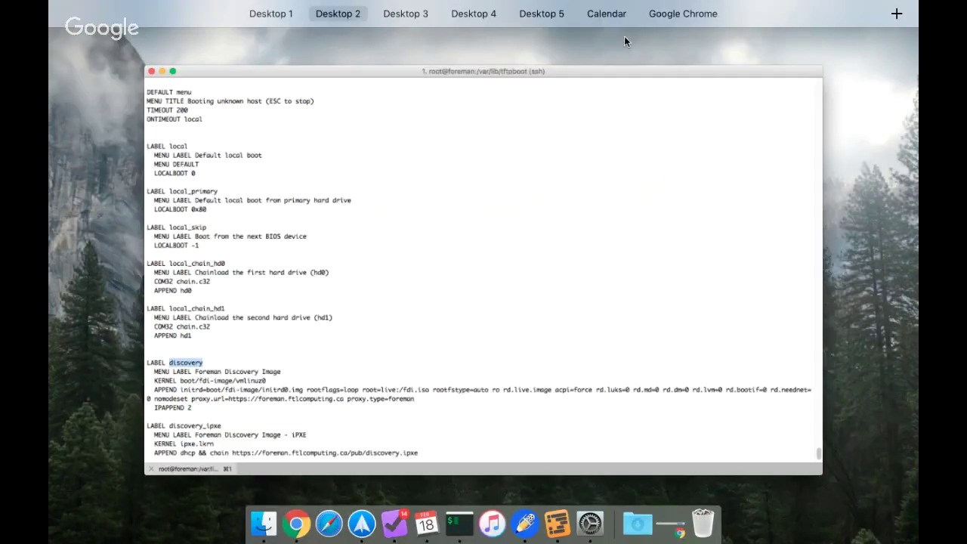
Step: Go to Administer > Settings and show the Provisioning tab's Default PXE template entries
{"action": "left_click", "coordinate": [683, 14]}
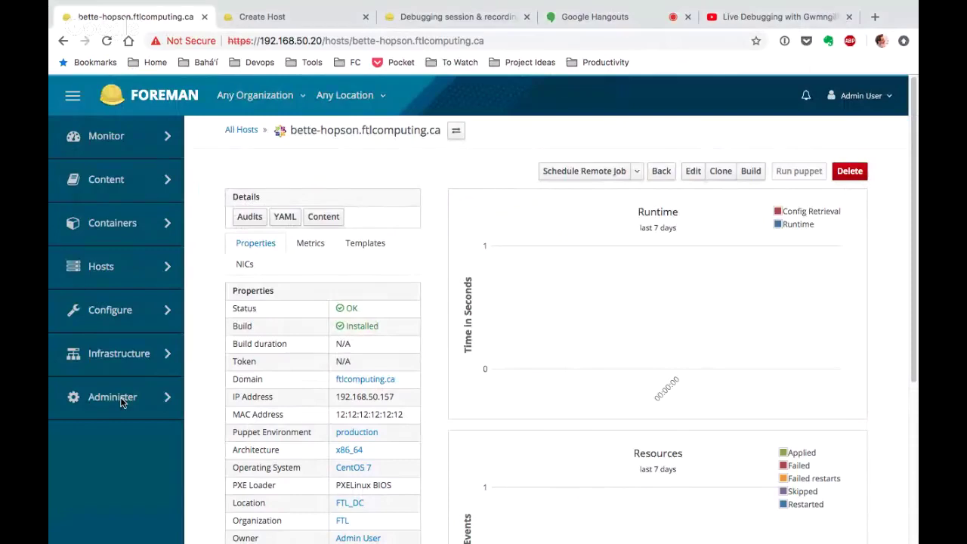
{"action": "mouse_move", "coordinate": [123, 401]}
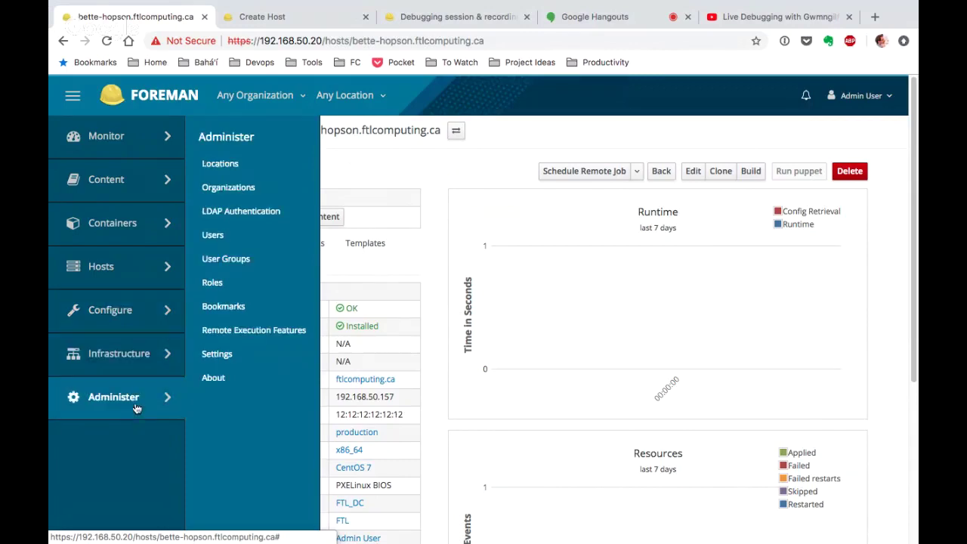
{"action": "mouse_move", "coordinate": [134, 283]}
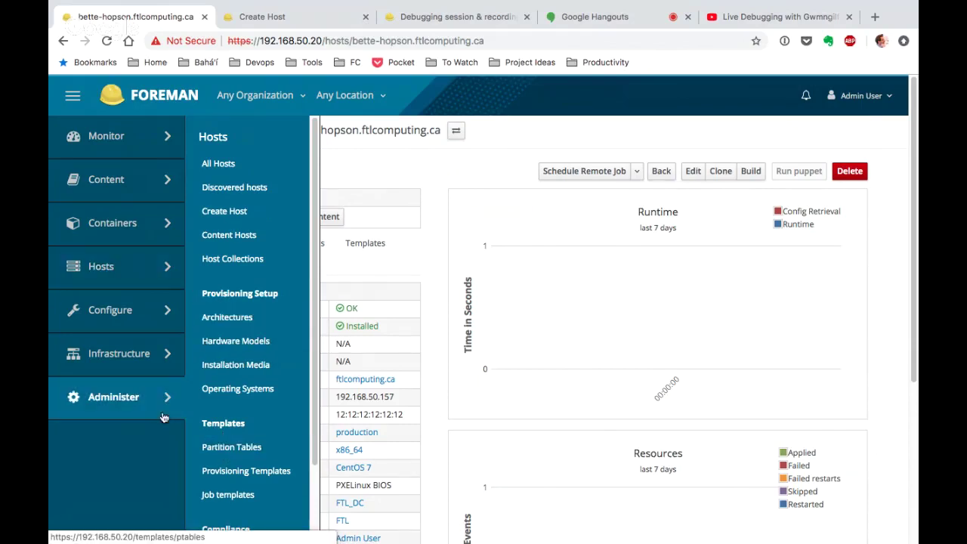
{"action": "left_click", "coordinate": [209, 353]}
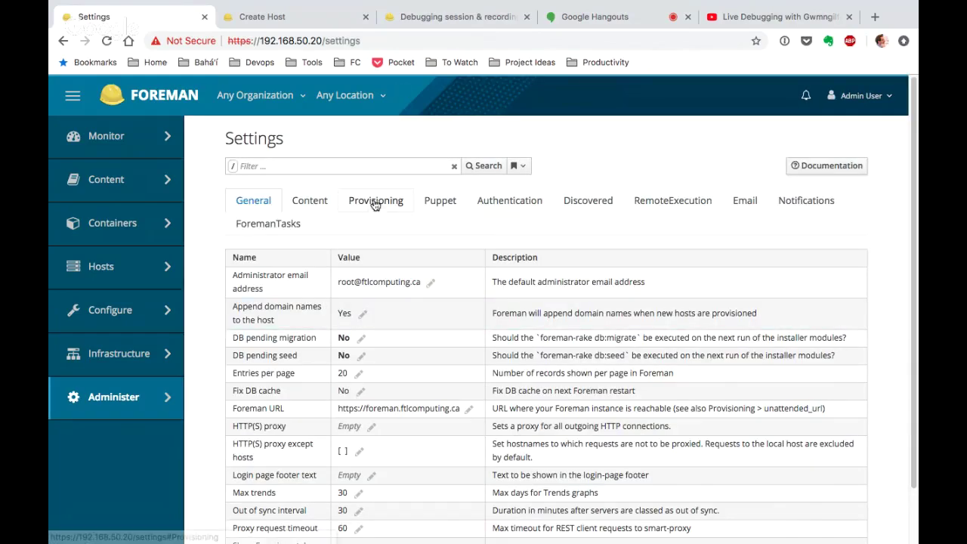
{"action": "left_click", "coordinate": [373, 200]}
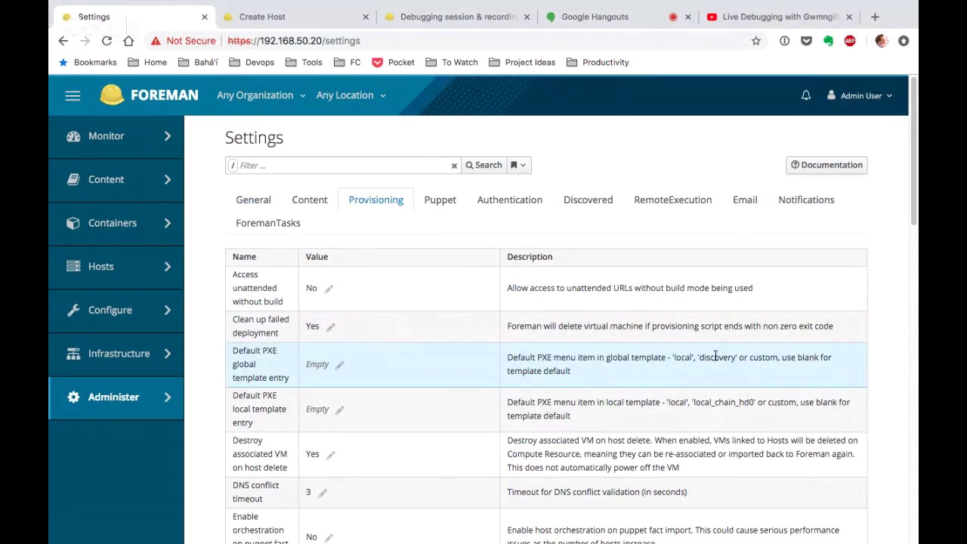
Step: Highlight the Default PXE global template description mentioning discovery
{"action": "double_click", "coordinate": [716, 356]}
{"action": "left_click_drag", "start_coordinate": [509, 355], "coordinate": [582, 378]}
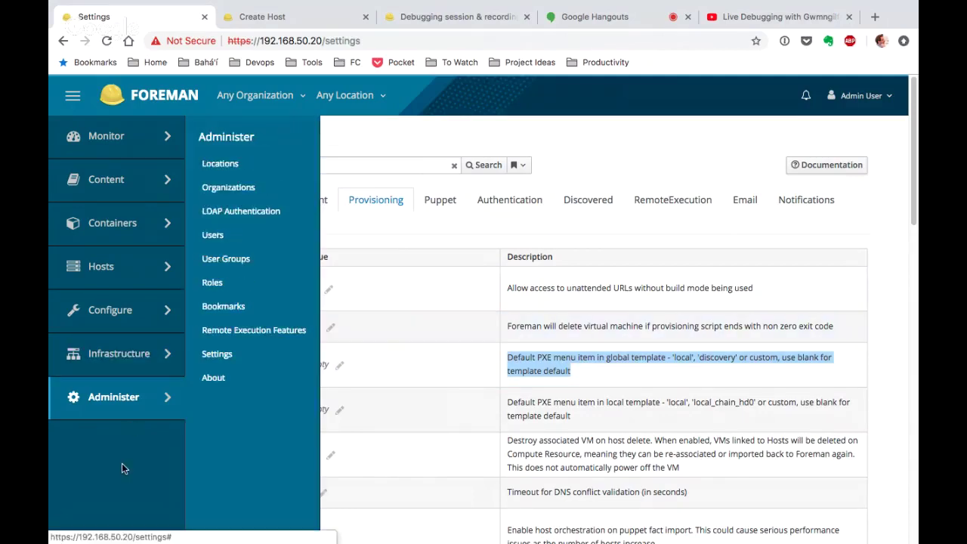
{"action": "left_click", "coordinate": [123, 464]}
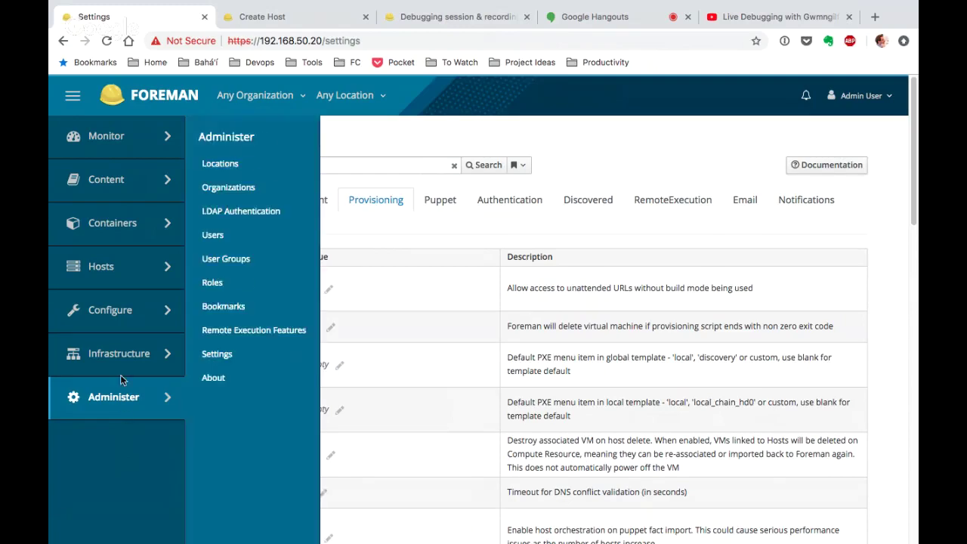
Step: Return to the iTerm2 desktop and start a fresh shell prompt
{"action": "mouse_move", "coordinate": [113, 316]}
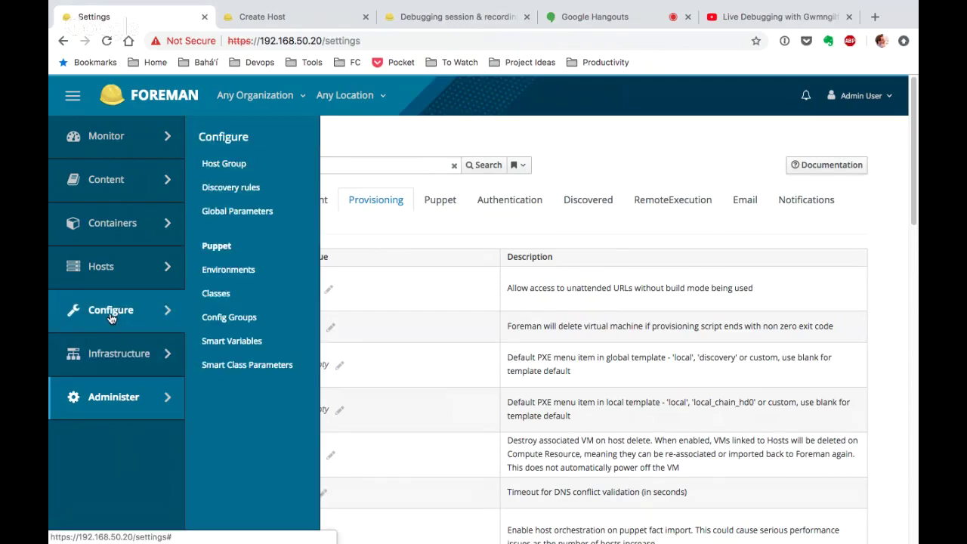
{"action": "key", "text": "ctrl+Up"}
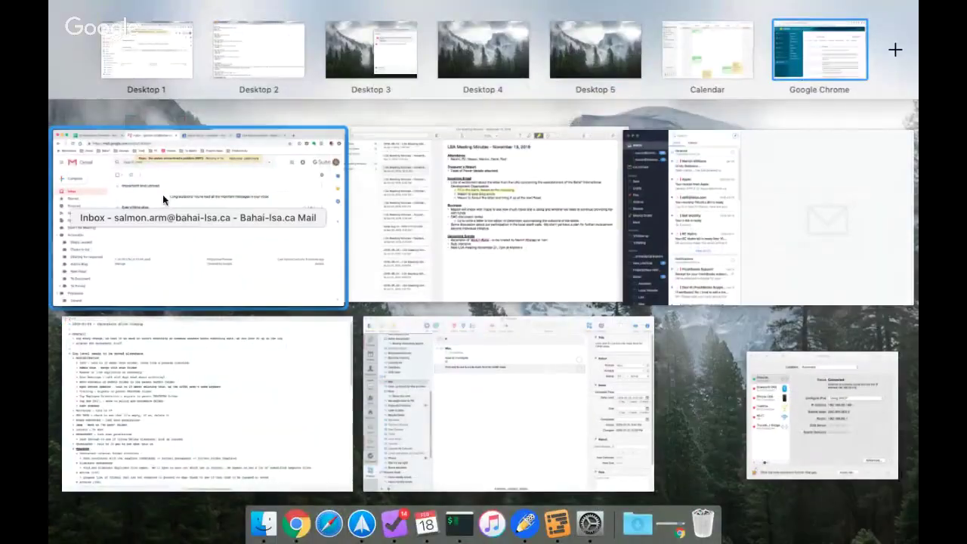
{"action": "left_click", "coordinate": [282, 45]}
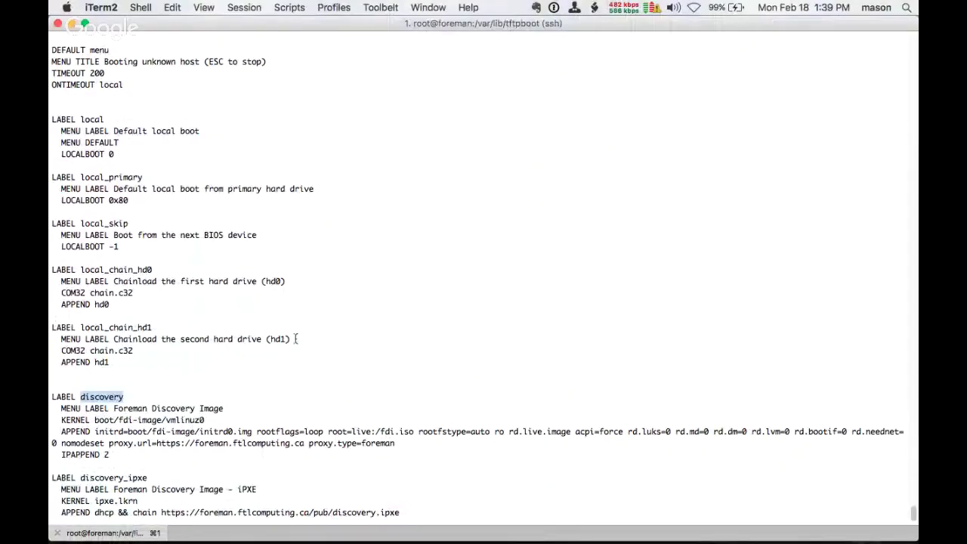
{"action": "key", "text": "Return"}
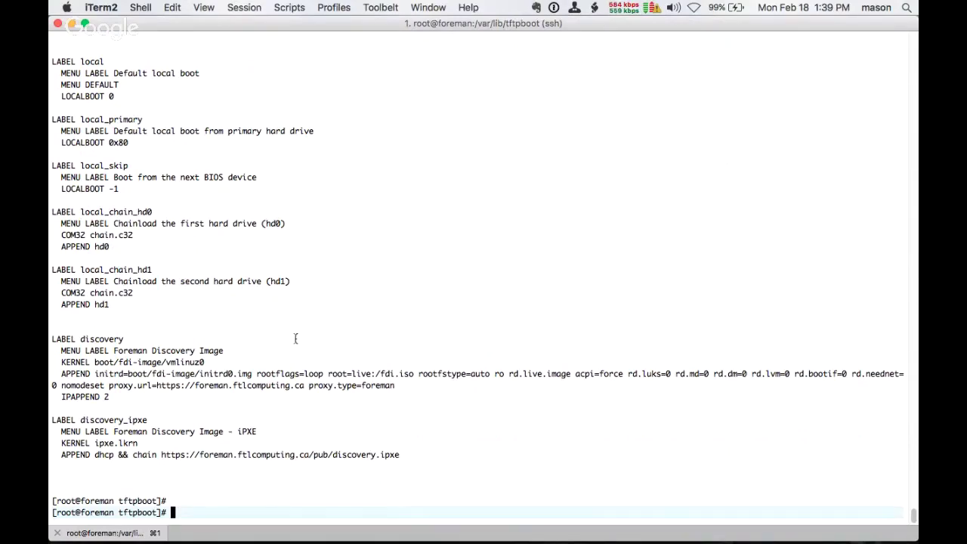
Step: Try 'puppet module ntp' and then 'puppet module', both of which error out
{"action": "type", "text": "puppet"}
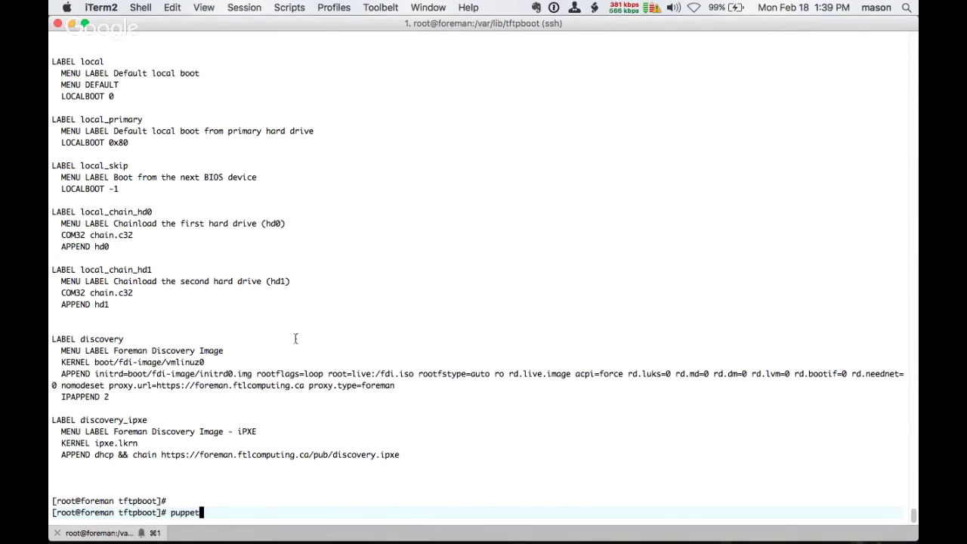
{"action": "type", "text": " module "}
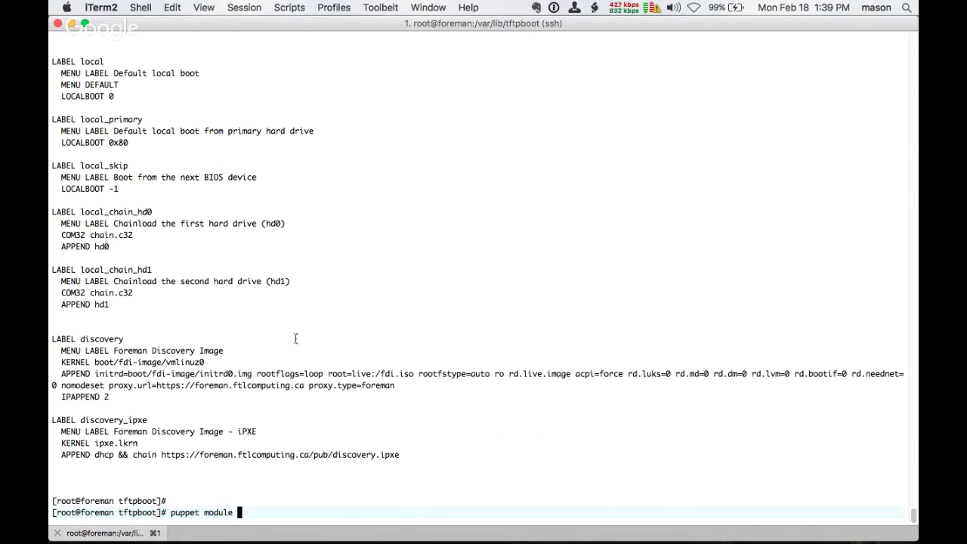
{"action": "type", "text": "ntp"}
{"action": "key", "text": "Return"}
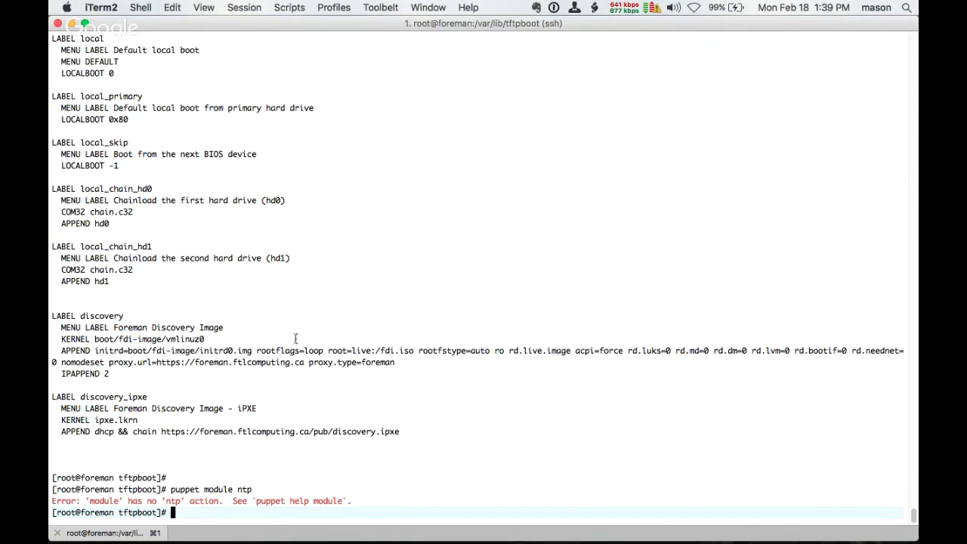
{"action": "key", "text": "Up"}
{"action": "key", "text": "BackSpace"}
{"action": "key", "text": "BackSpace"}
{"action": "key", "text": "BackSpace"}
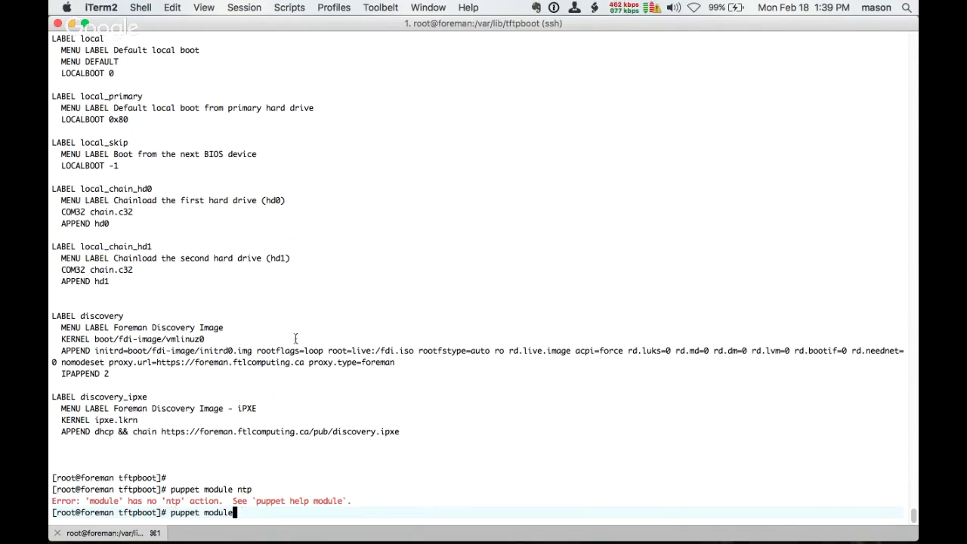
{"action": "key", "text": "Return"}
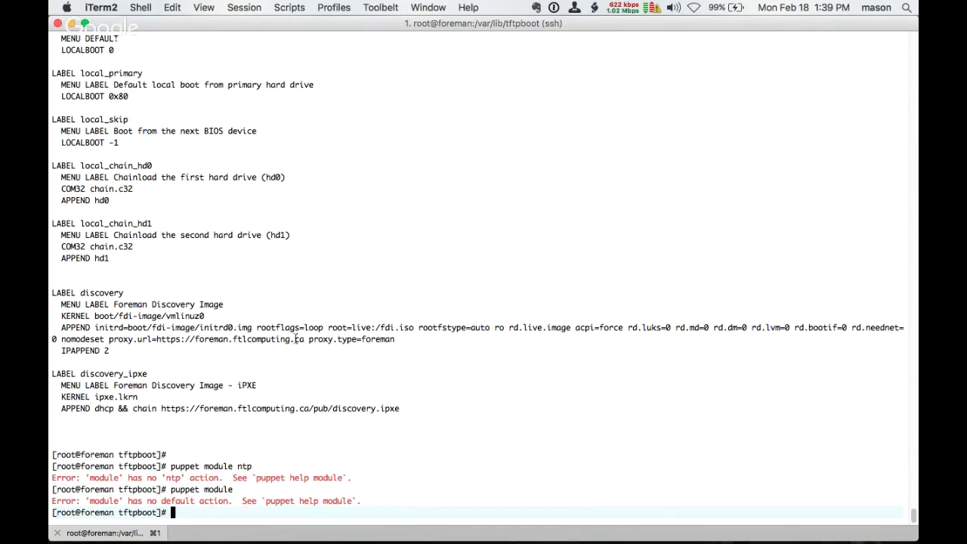
Step: Run 'puppet help module', then rerun it piped through less
{"action": "key", "text": "Up"}
{"action": "key", "text": "BackSpace"}
{"action": "key", "text": "BackSpace"}
{"action": "key", "text": "BackSpace"}
{"action": "key", "text": "BackSpace"}
{"action": "key", "text": "BackSpace"}
{"action": "key", "text": "BackSpace"}
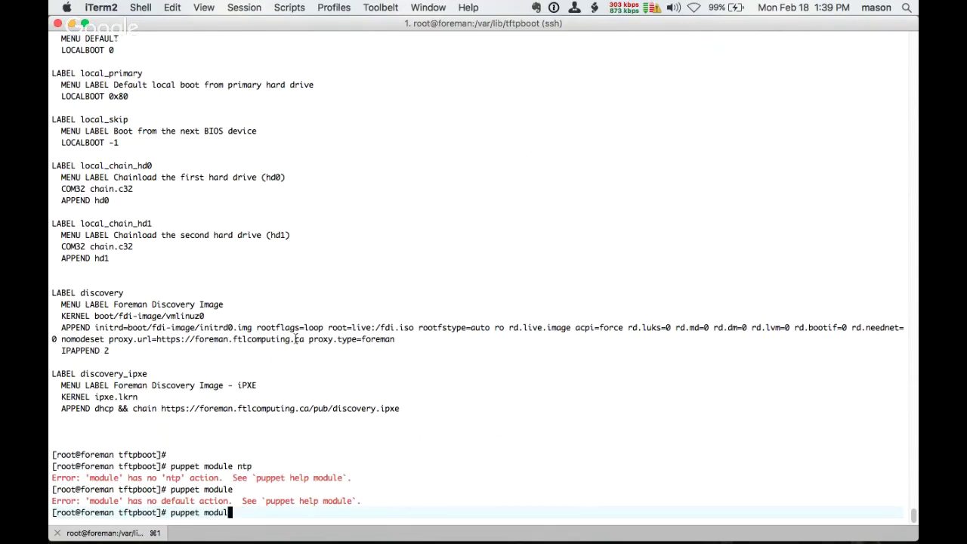
{"action": "type", "text": "help module"}
{"action": "key", "text": "Return"}
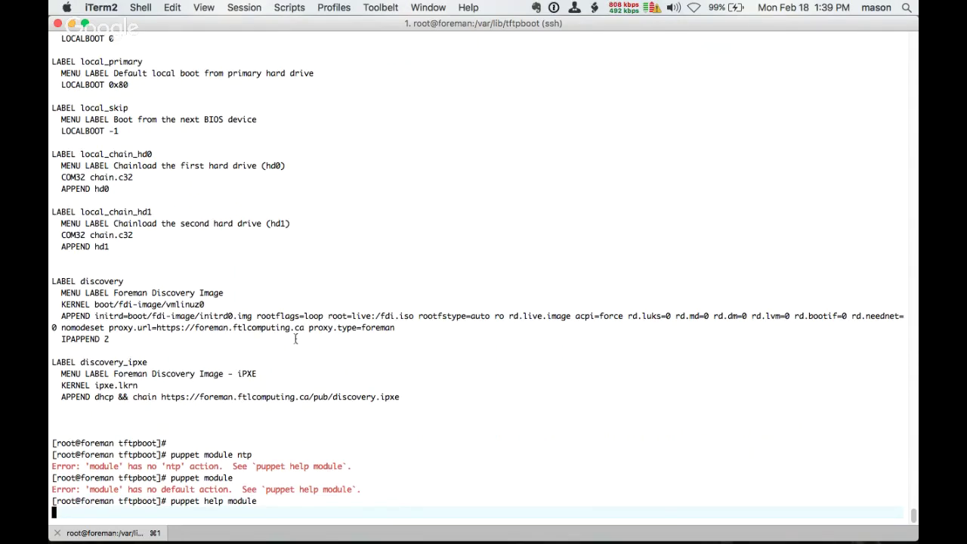
{"action": "key", "text": "Up"}
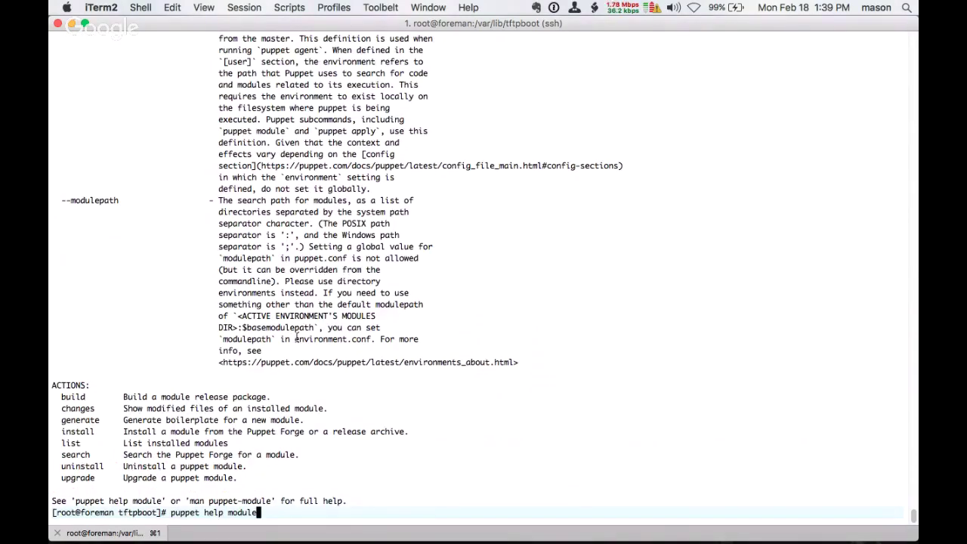
{"action": "type", "text": "| less"}
{"action": "key", "text": "Return"}
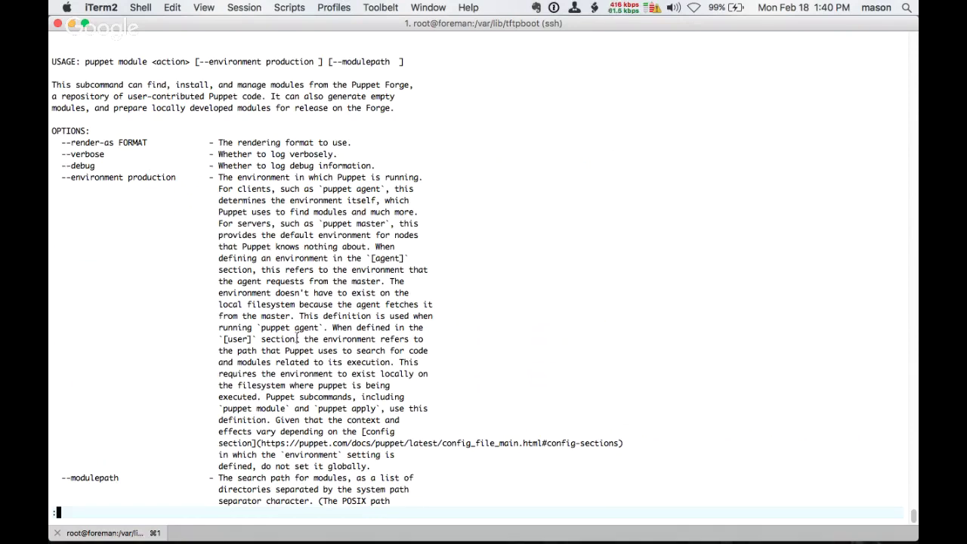
Step: Quit less and run 'puppet module install puppetlabs/ntp', installing ntp v7.4.0 and stdlib v5.2.0
{"action": "type", "text": "q"}
{"action": "type", "text": "puppe"}
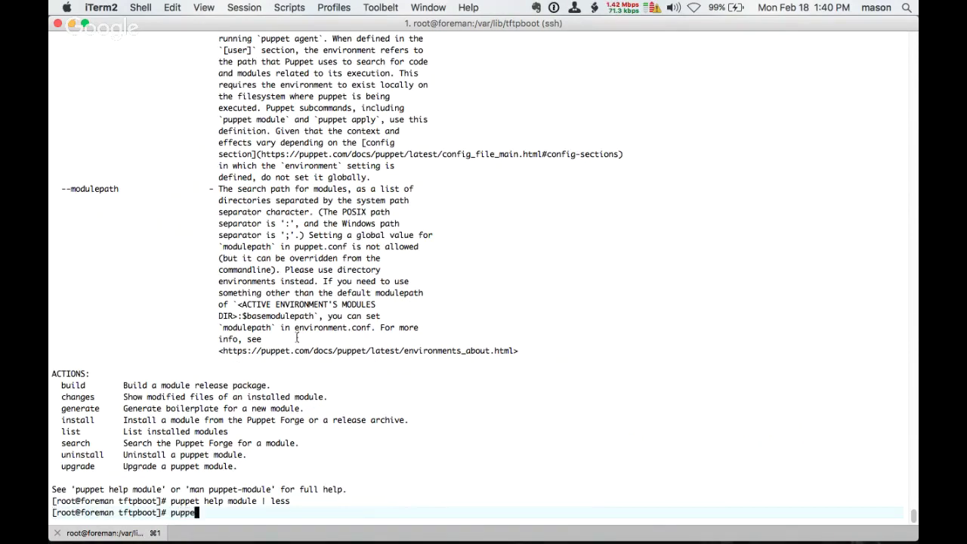
{"action": "type", "text": "t module install "}
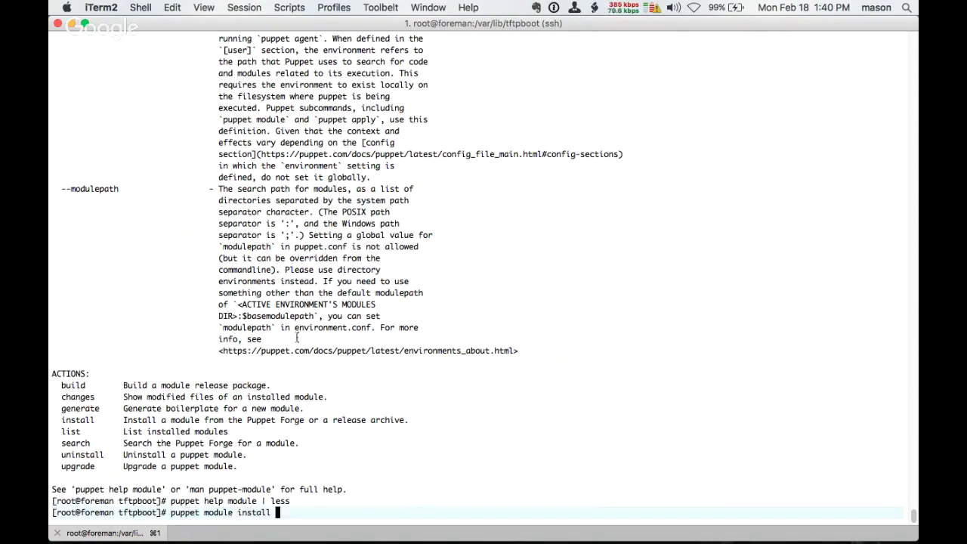
{"action": "type", "text": "puppetlabs-net"}
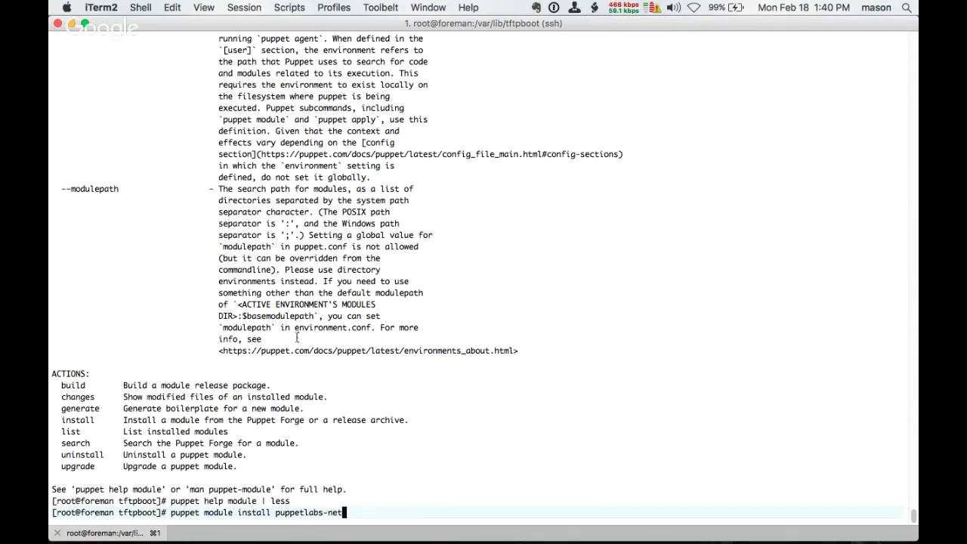
{"action": "key", "text": "BackSpace"}
{"action": "key", "text": "BackSpace"}
{"action": "type", "text": "tp"}
{"action": "key", "text": "Left"}
{"action": "key", "text": "Left"}
{"action": "key", "text": "Left"}
{"action": "key", "text": "BackSpace"}
{"action": "type", "text": "/"}
{"action": "key", "text": "Right"}
{"action": "key", "text": "Right"}
{"action": "key", "text": "Right"}
{"action": "key", "text": "Return"}
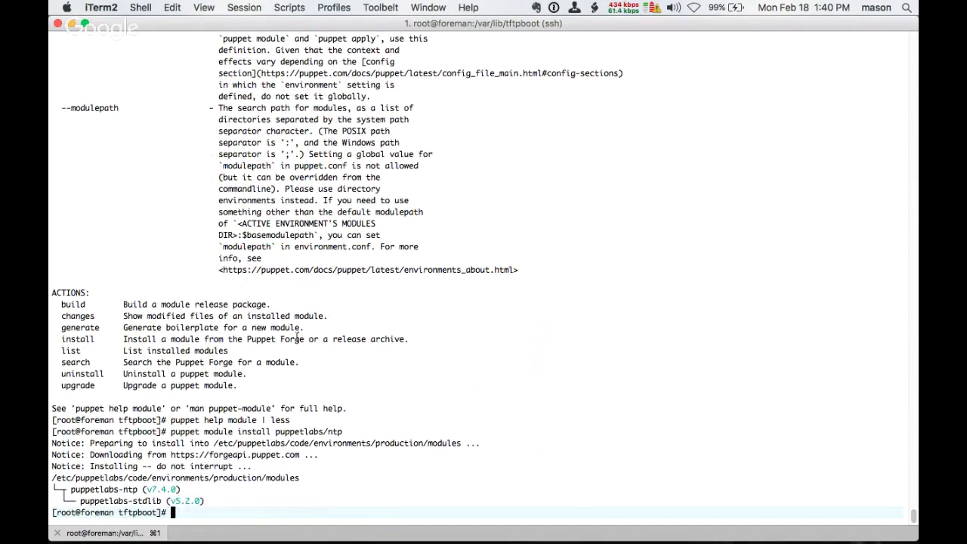
{"action": "key", "text": "ctrl+Left"}
{"action": "key", "text": "ctrl+Right"}
{"action": "key", "text": "ctrl+Up"}
Step: From Configure > Classes, import the production environment changes to add the ntp and stdlib classes
{"action": "left_click", "coordinate": [711, 49]}
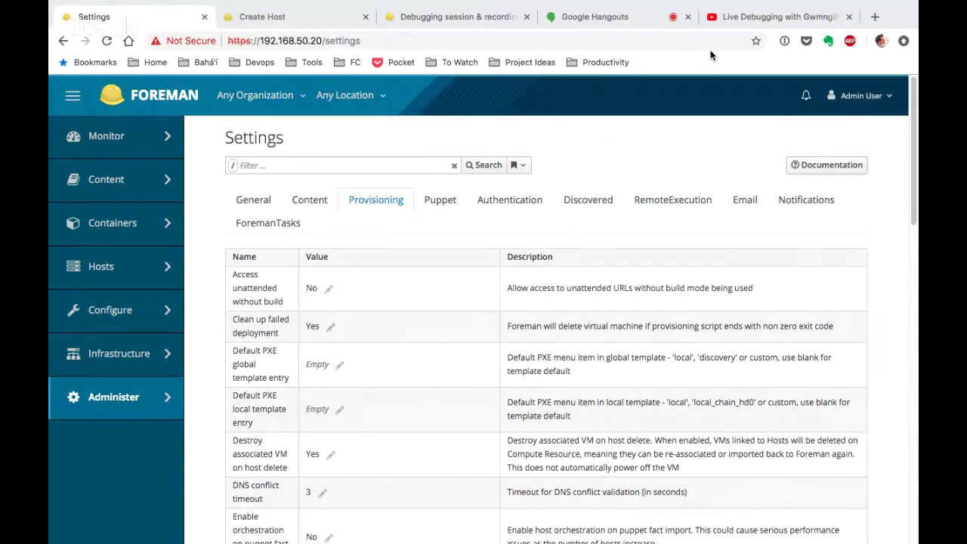
{"action": "mouse_move", "coordinate": [111, 313]}
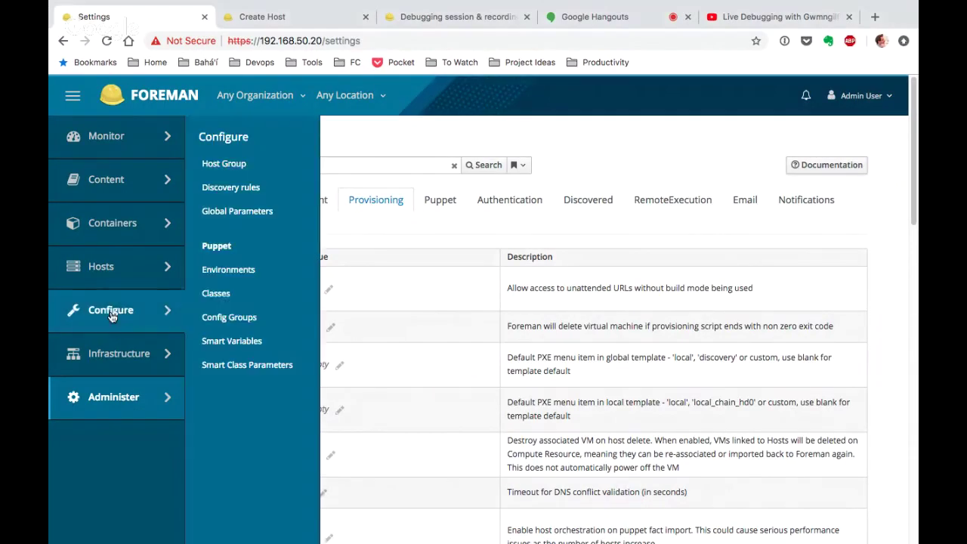
{"action": "left_click", "coordinate": [211, 297]}
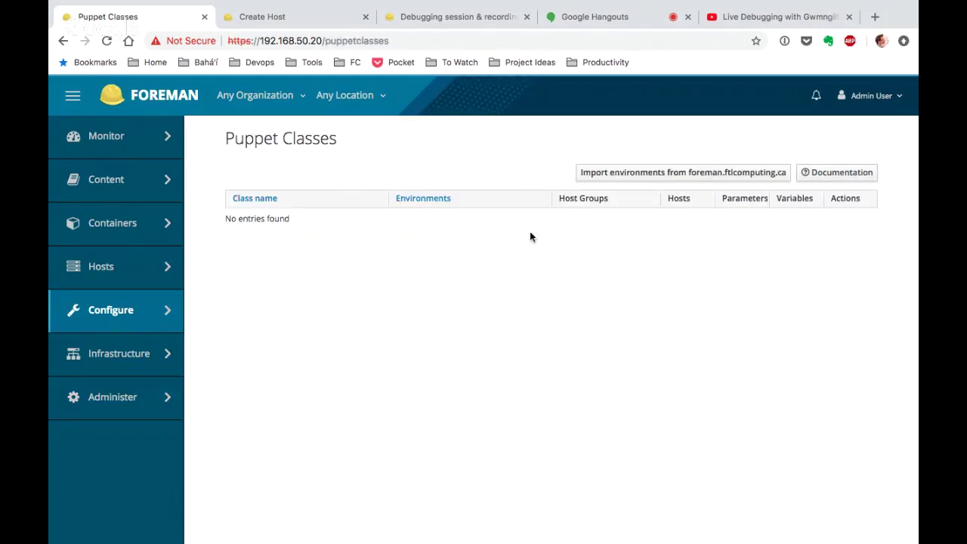
{"action": "left_click", "coordinate": [679, 173]}
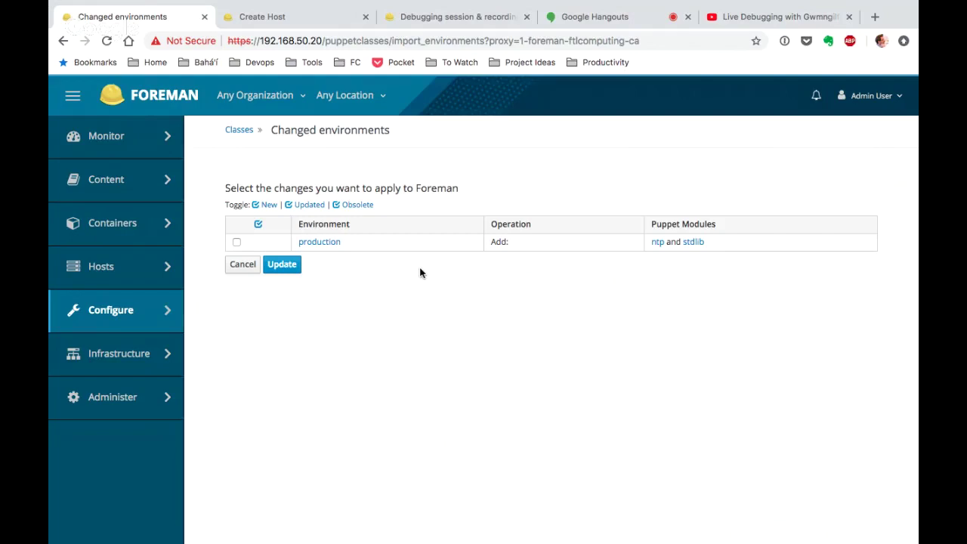
{"action": "left_click", "coordinate": [237, 242]}
{"action": "left_click", "coordinate": [282, 264]}
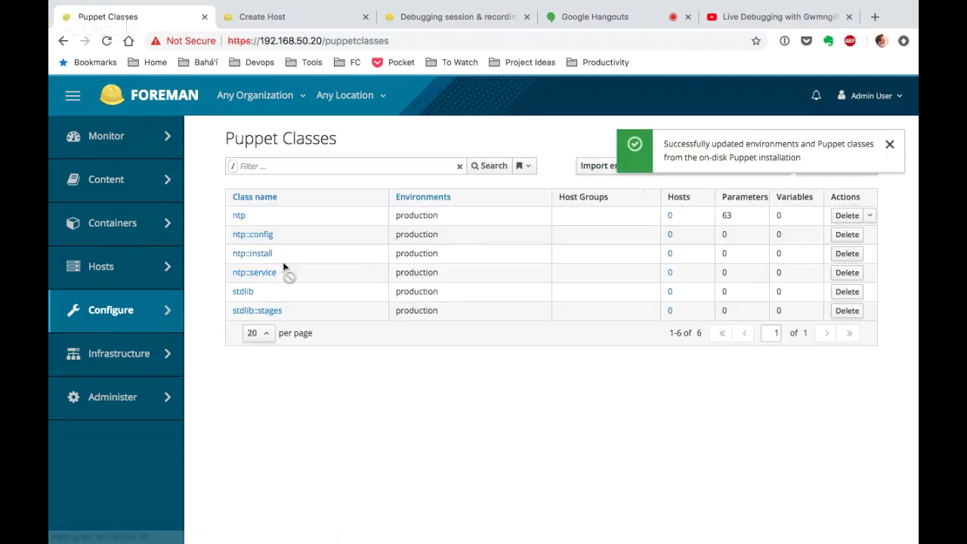
Step: Close the import success toast and go to Hosts > All Hosts
{"action": "left_click", "coordinate": [890, 145]}
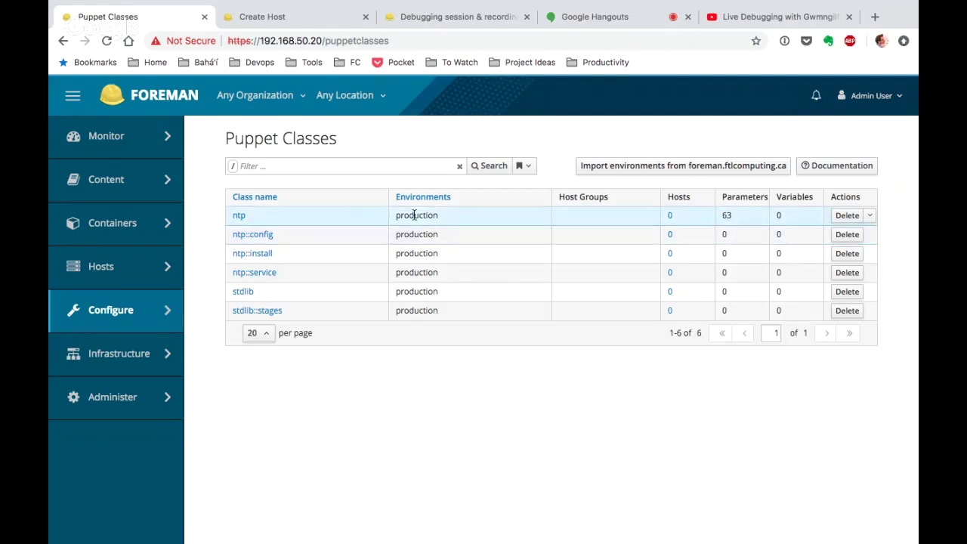
{"action": "mouse_move", "coordinate": [139, 230]}
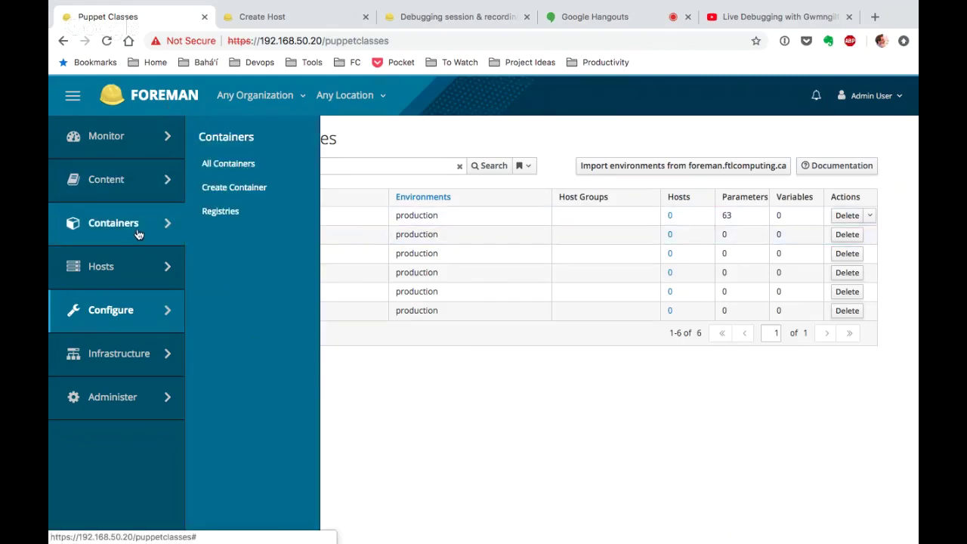
{"action": "mouse_move", "coordinate": [119, 271]}
{"action": "left_click", "coordinate": [221, 163]}
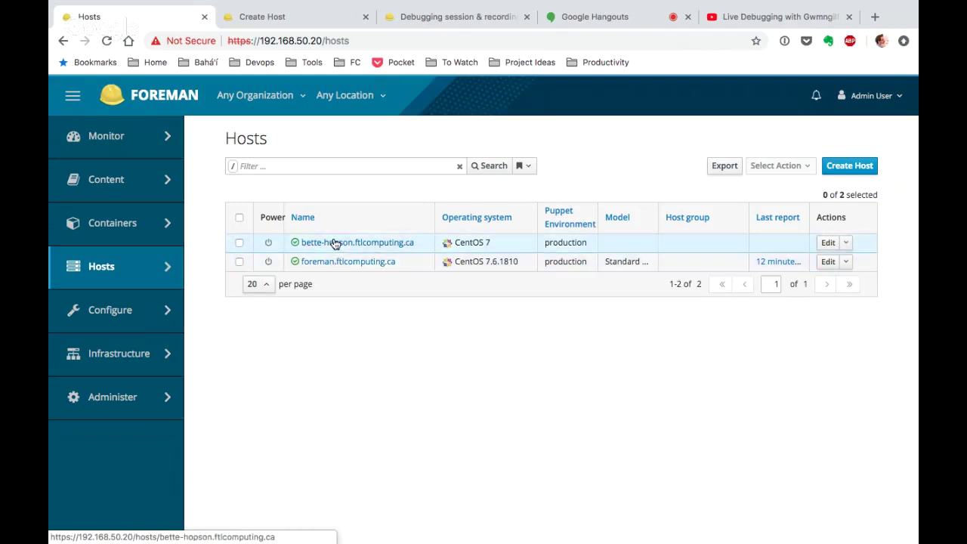
Step: Edit host foreman.ftlcomputing.ca, include the ntp Puppet class, and submit the change
{"action": "left_click", "coordinate": [335, 264]}
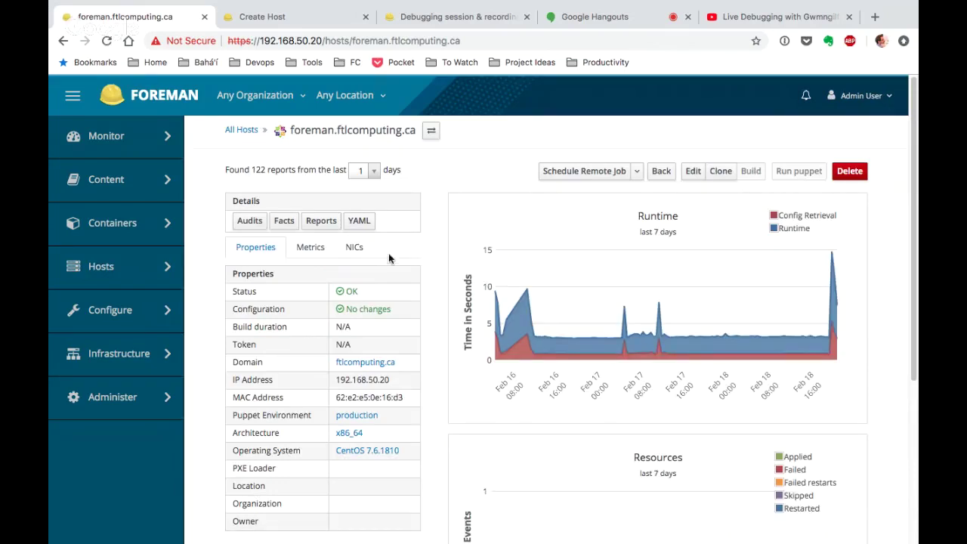
{"action": "left_click", "coordinate": [692, 172]}
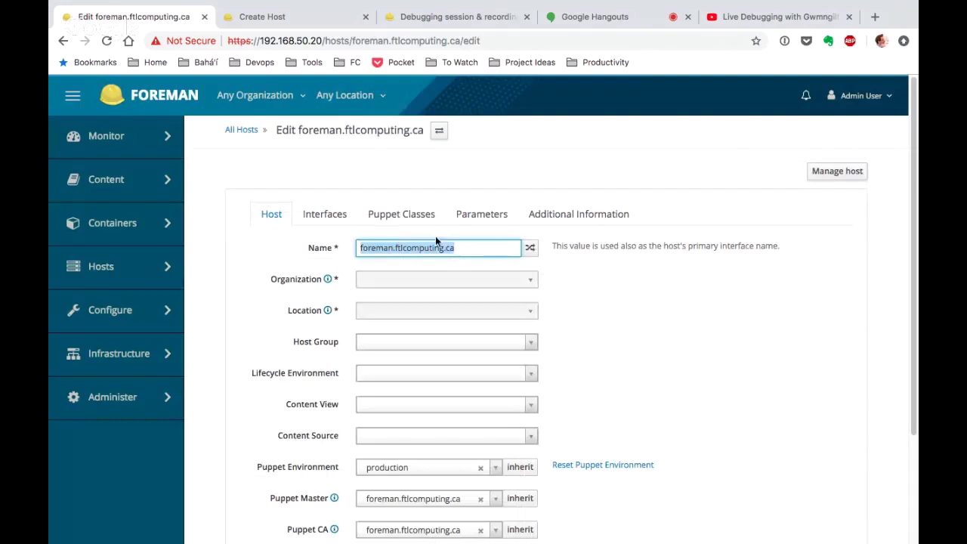
{"action": "left_click", "coordinate": [419, 217]}
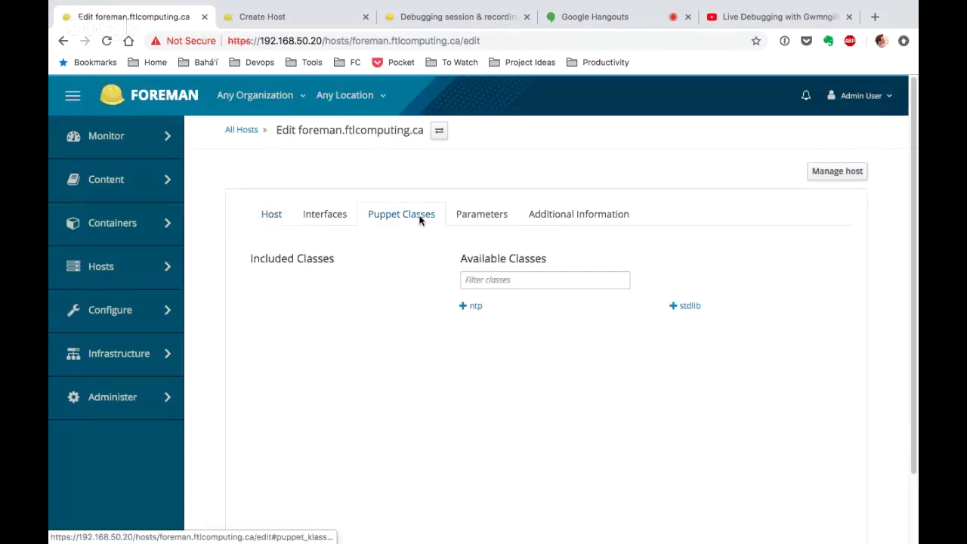
{"action": "left_click", "coordinate": [465, 305]}
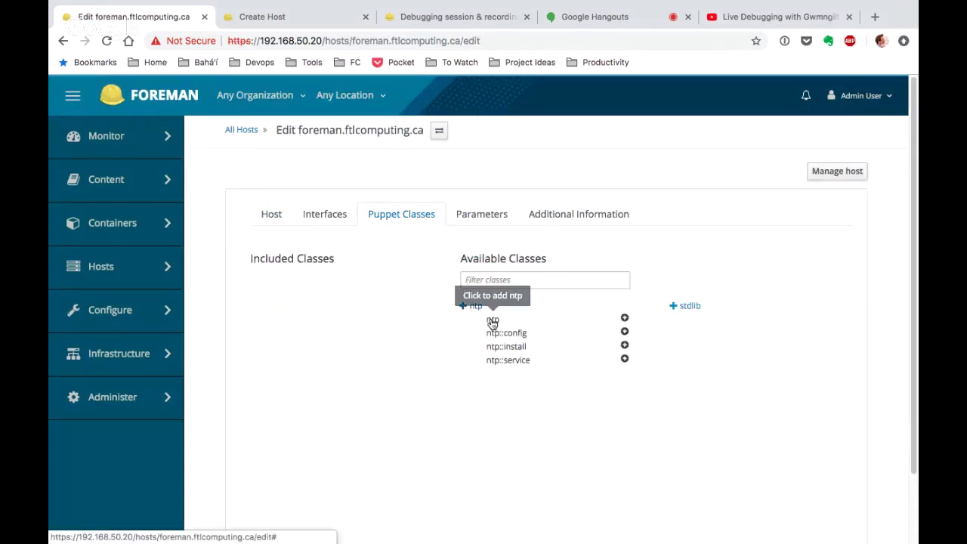
{"action": "left_click", "coordinate": [624, 319]}
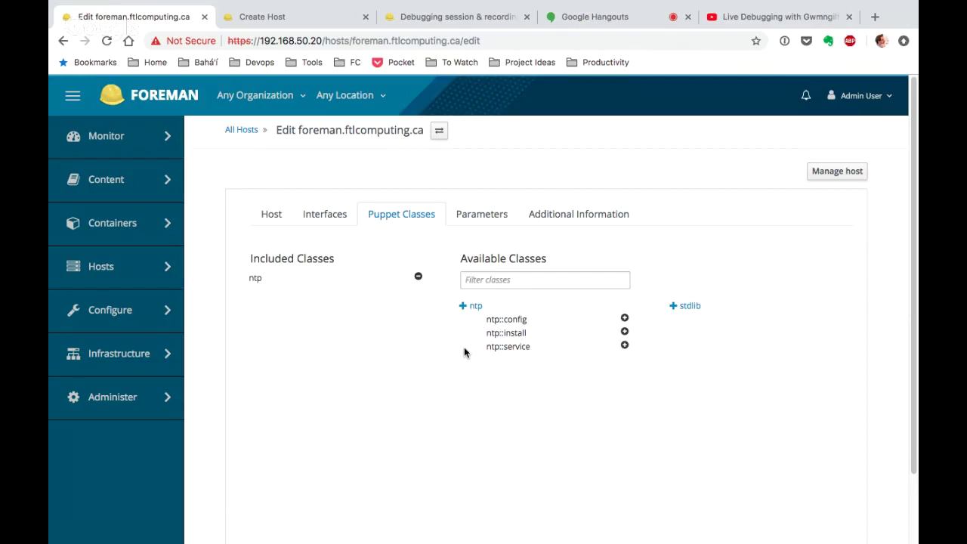
{"action": "scroll", "coordinate": [464, 351], "scroll_direction": "down", "scroll_amount": 2}
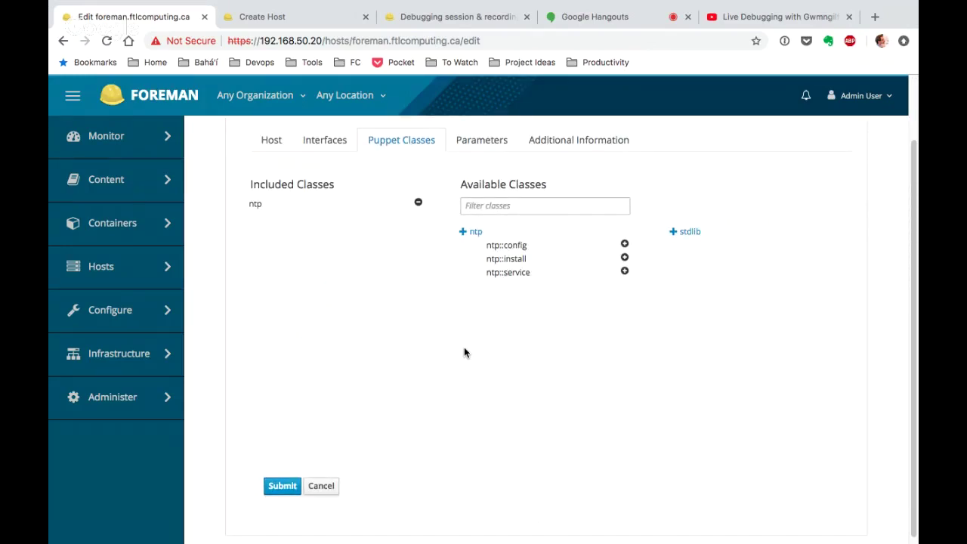
{"action": "left_click", "coordinate": [278, 484]}
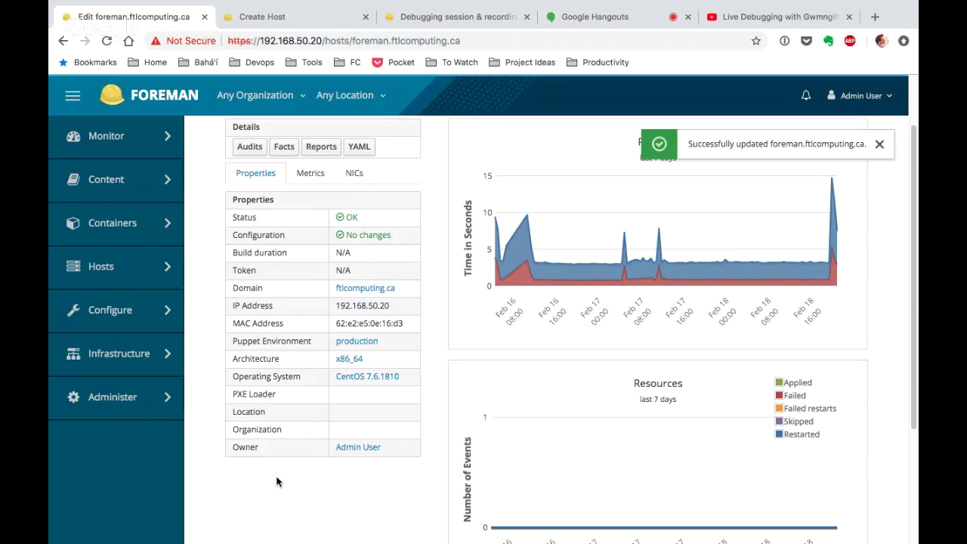
Step: Check that foreman.ftlcomputing.ca's YAML lists ntp under classes, then switch back to iTerm2
{"action": "scroll", "coordinate": [276, 481], "scroll_direction": "up", "scroll_amount": 2}
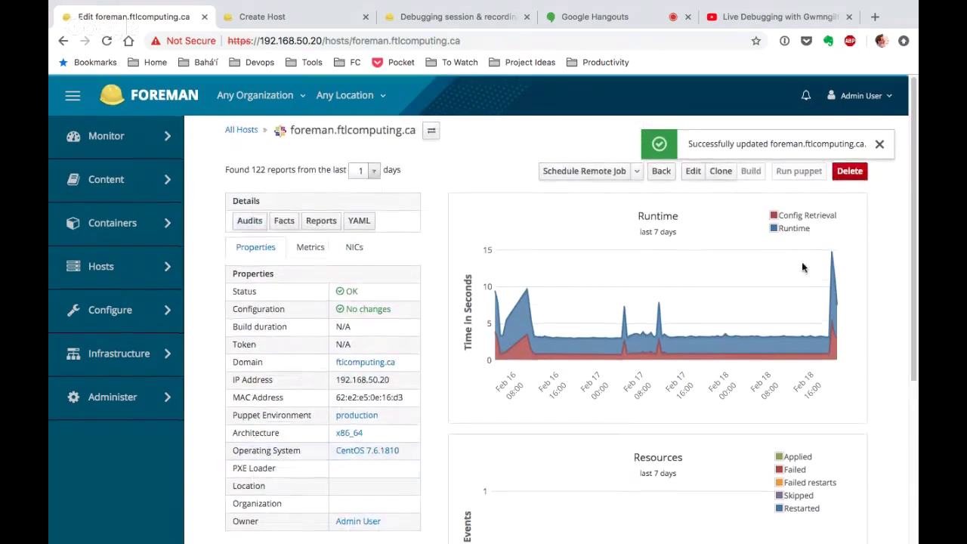
{"action": "left_click", "coordinate": [879, 144]}
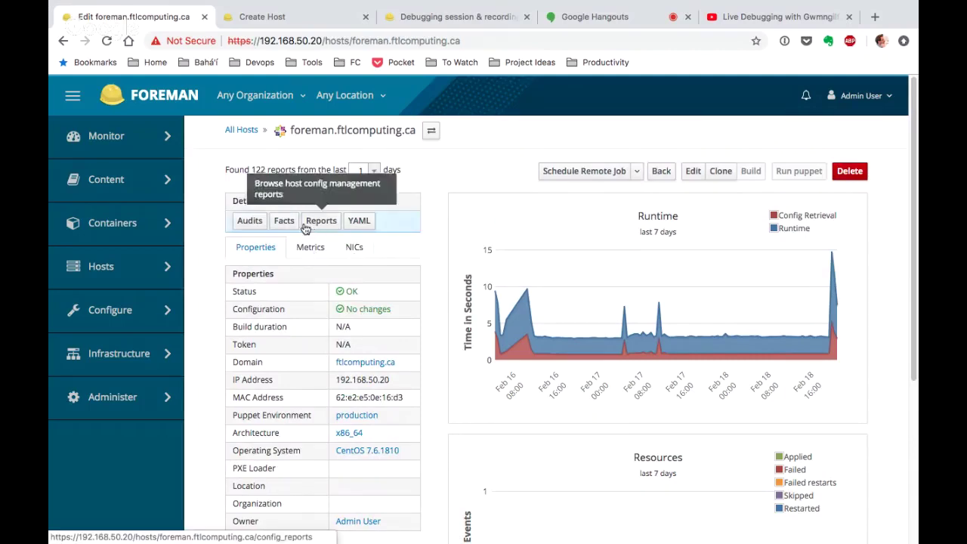
{"action": "left_click", "coordinate": [357, 225]}
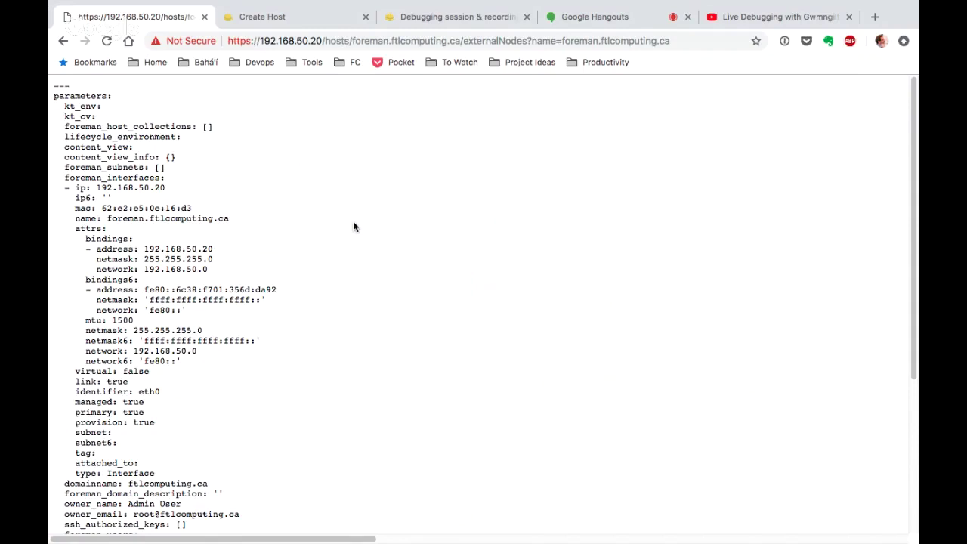
{"action": "scroll", "coordinate": [352, 222], "scroll_direction": "down", "scroll_amount": 5}
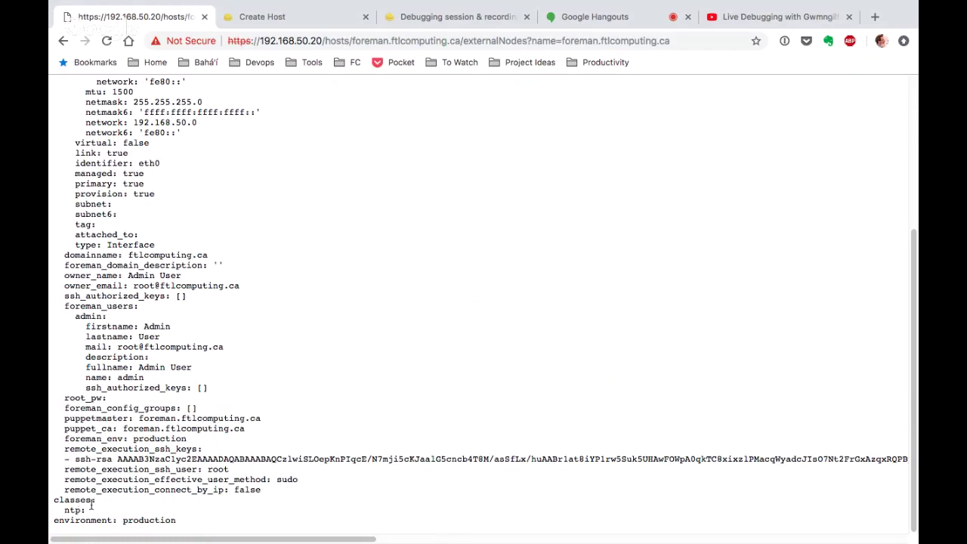
{"action": "left_click_drag", "start_coordinate": [88, 510], "coordinate": [53, 505]}
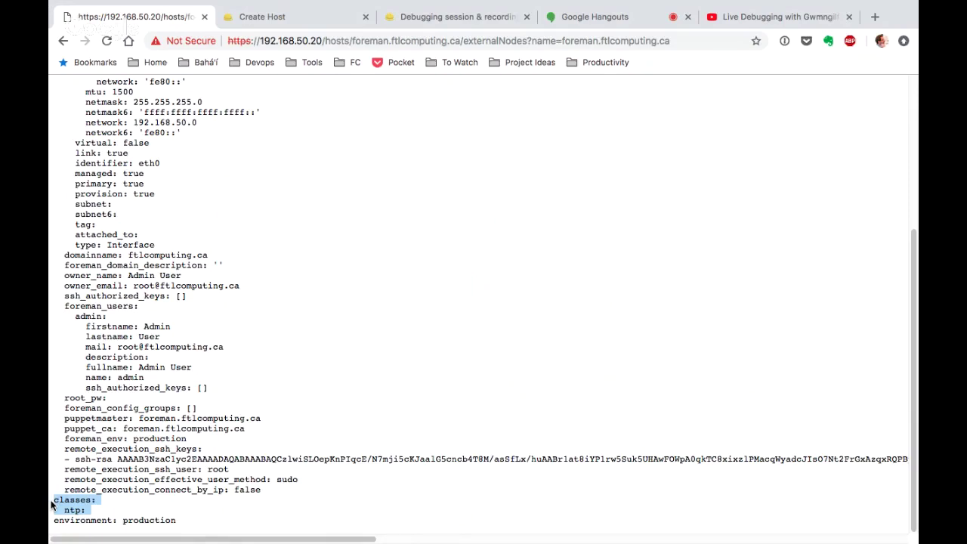
{"action": "key", "text": "ctrl+Up"}
{"action": "left_click", "coordinate": [268, 60]}
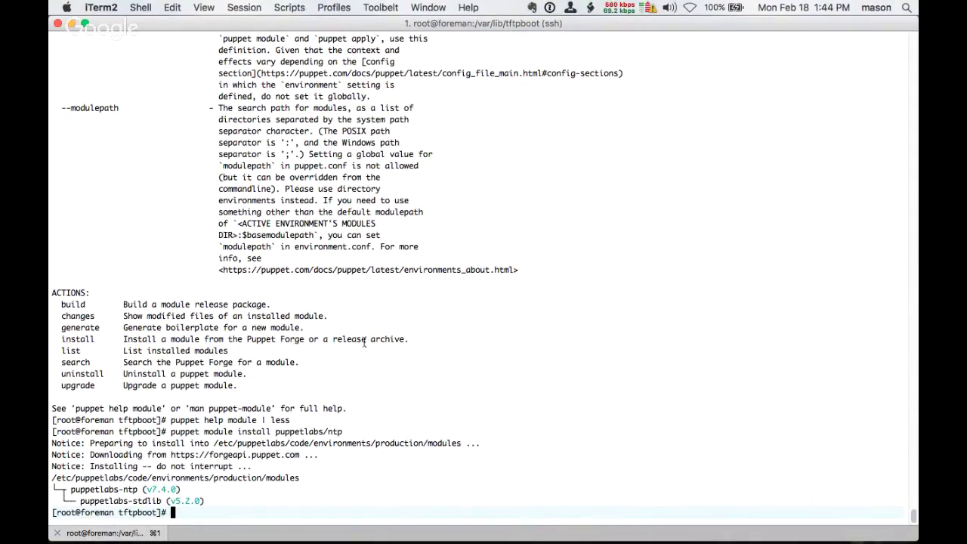
Step: Print /etc/puppetlabs/puppet/puppet.conf with cat
{"action": "type", "text": "cat /etc/pu"}
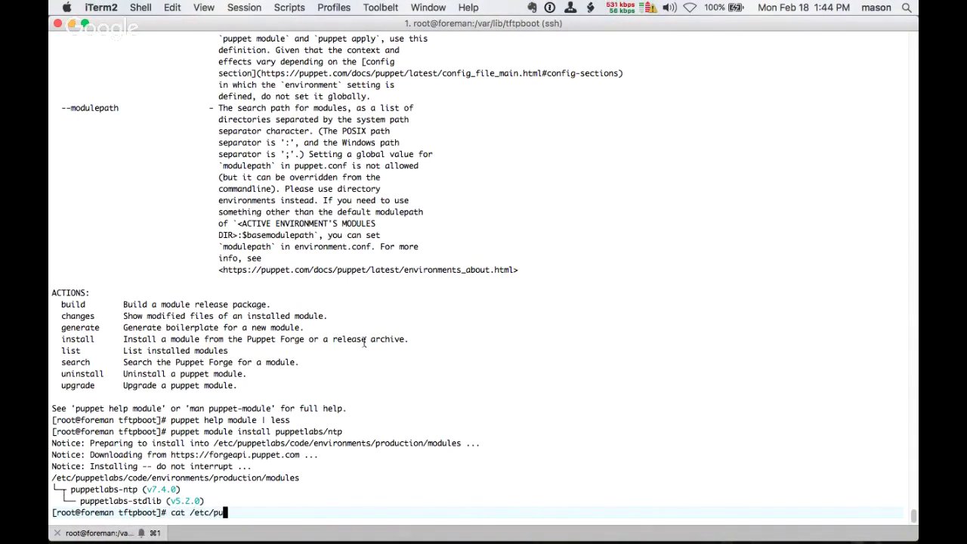
{"action": "key", "text": "Tab"}
{"action": "key", "text": "Tab"}
{"action": "key", "text": "Tab"}
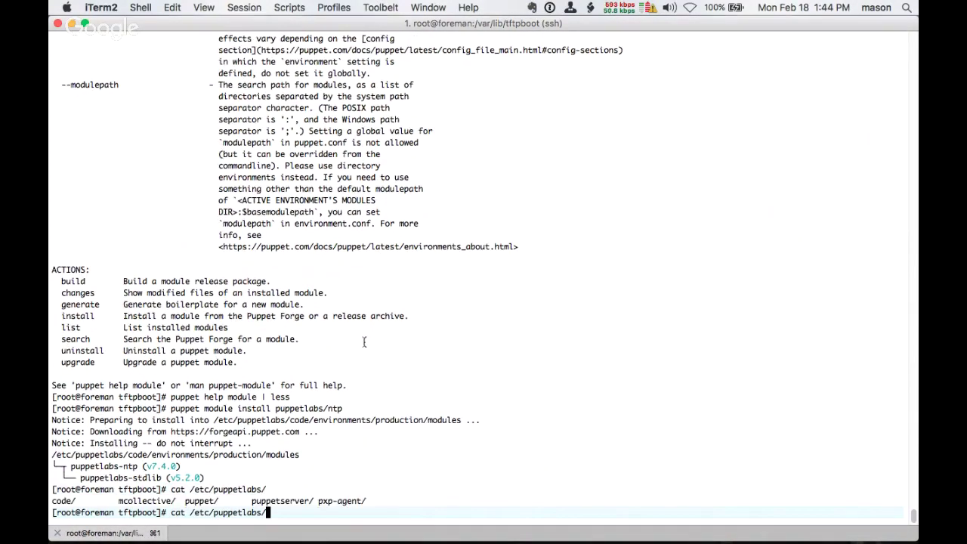
{"action": "type", "text": "pu"}
{"action": "key", "text": "Tab"}
{"action": "key", "text": "Tab"}
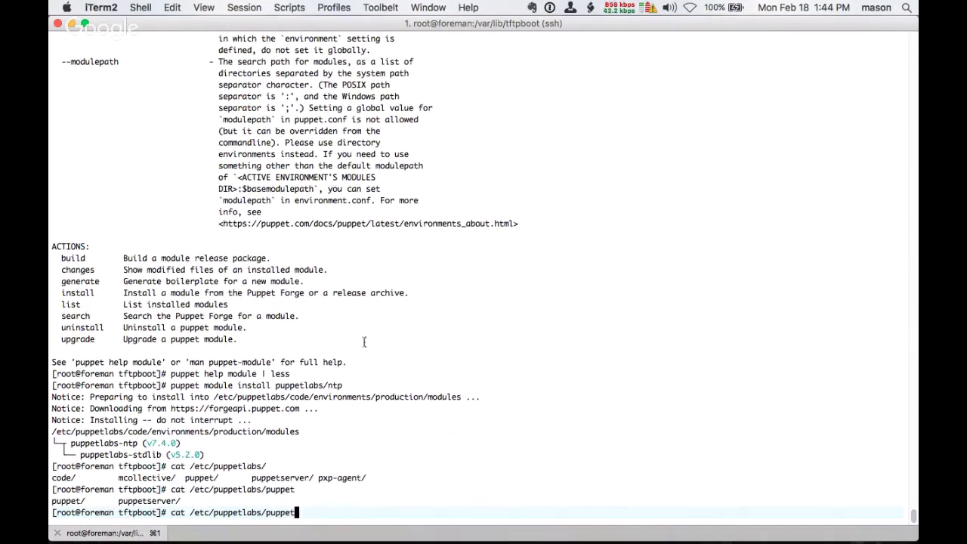
{"action": "type", "text": "/"}
{"action": "key", "text": "Tab"}
{"action": "key", "text": "Tab"}
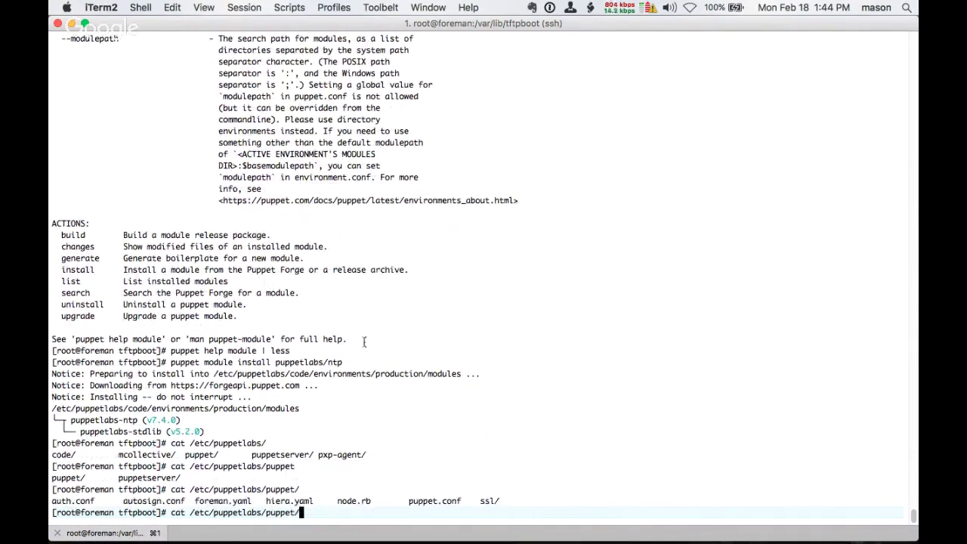
{"action": "type", "text": "pu"}
{"action": "key", "text": "Tab"}
{"action": "key", "text": "Return"}
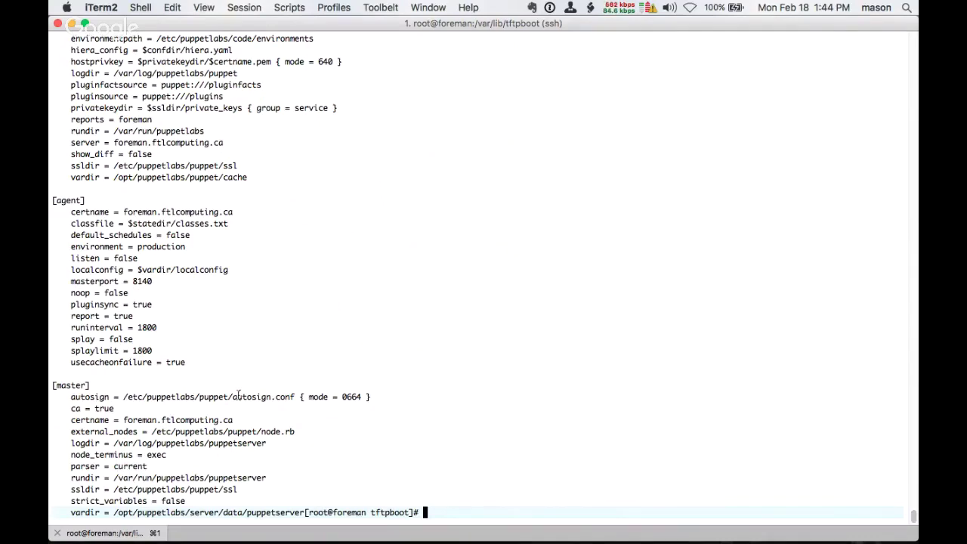
Step: Copy the external_nodes path /etc/puppetlabs/puppet/node.rb and run it without arguments
{"action": "double_click", "coordinate": [184, 430]}
{"action": "key", "text": "super+c"}
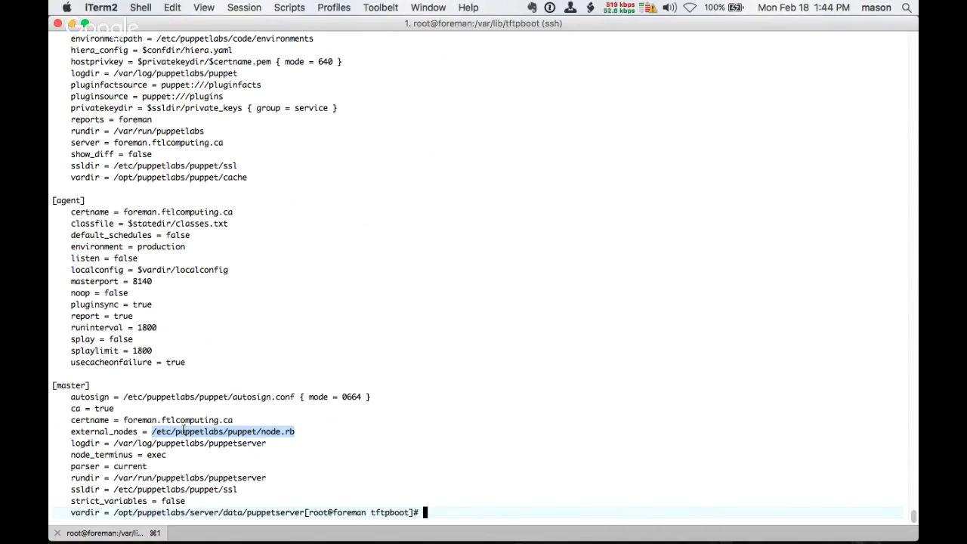
{"action": "right_click", "coordinate": [183, 430]}
{"action": "left_click", "coordinate": [446, 423]}
{"action": "right_click", "coordinate": [446, 423]}
{"action": "left_click", "coordinate": [439, 424]}
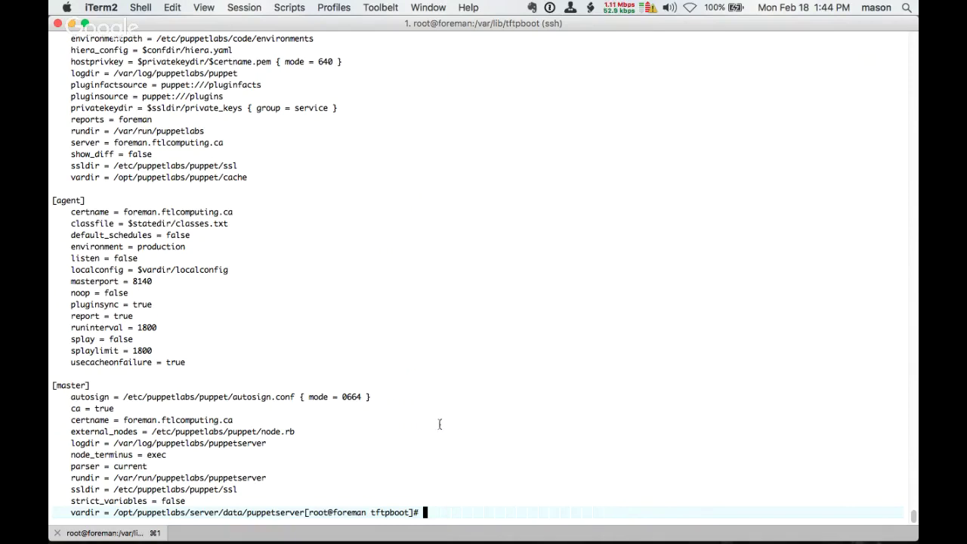
{"action": "key", "text": "super+v"}
{"action": "key", "text": "Return"}
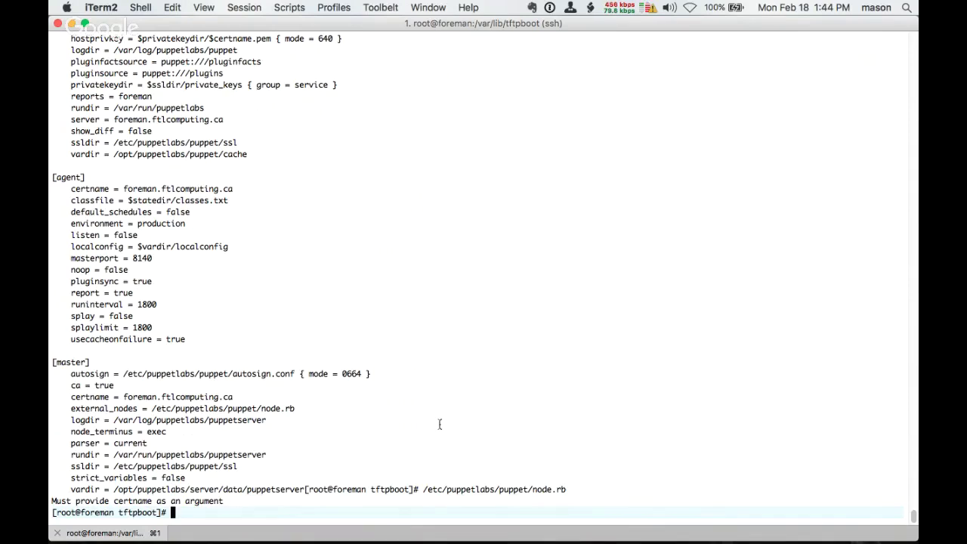
Step: Run node.rb foreman.ftlcomputing.ca and scroll through its YAML output showing the ntp class
{"action": "key", "text": "Up"}
{"action": "type", "text": "fopr"}
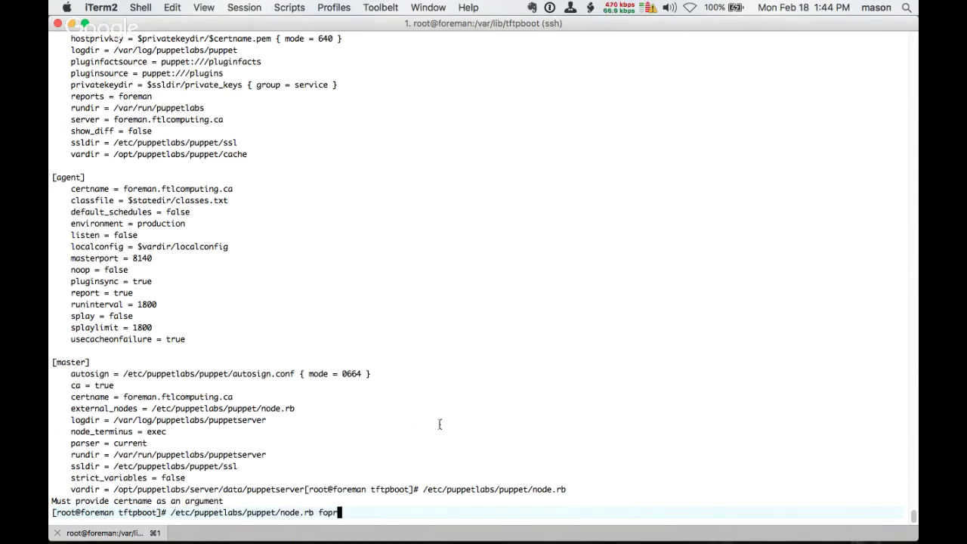
{"action": "key", "text": "BackSpace"}
{"action": "key", "text": "BackSpace"}
{"action": "type", "text": "reman.ftlcomputi"}
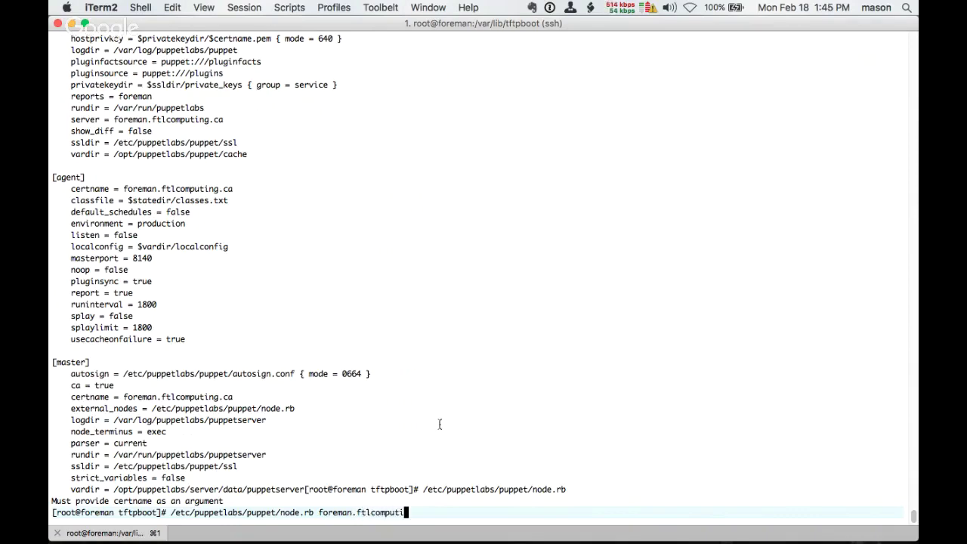
{"action": "type", "text": "ng.ca"}
{"action": "key", "text": "Return"}
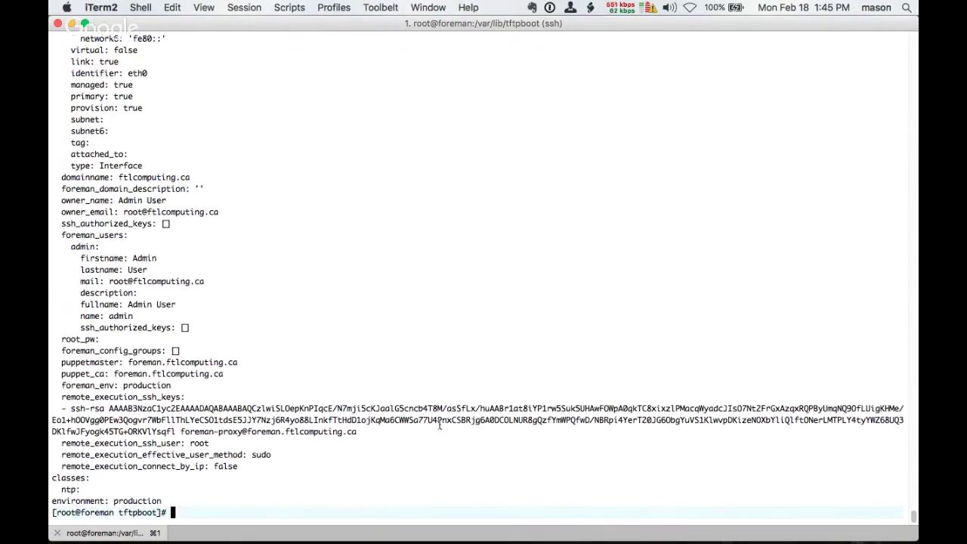
{"action": "scroll", "coordinate": [439, 425], "scroll_direction": "up", "scroll_amount": 7}
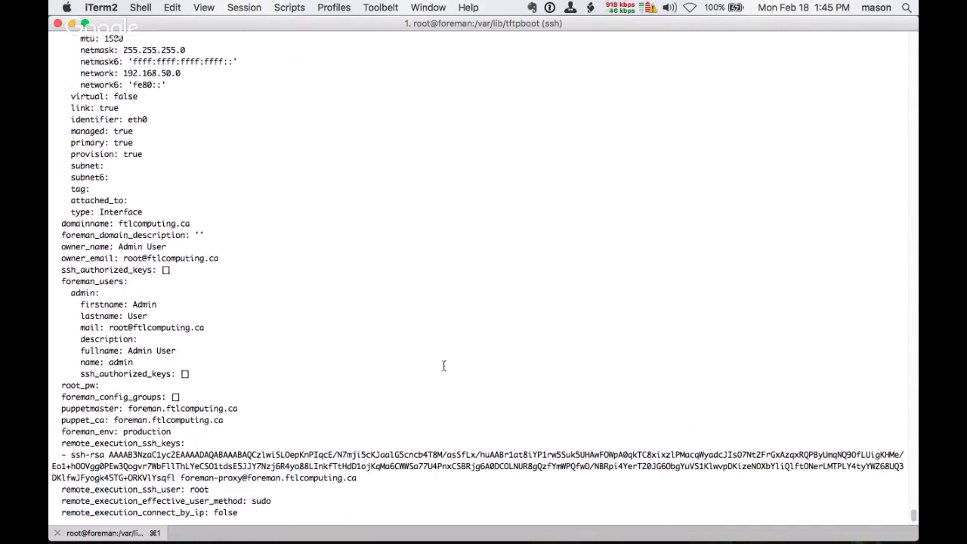
{"action": "scroll", "coordinate": [443, 365], "scroll_direction": "up", "scroll_amount": 5}
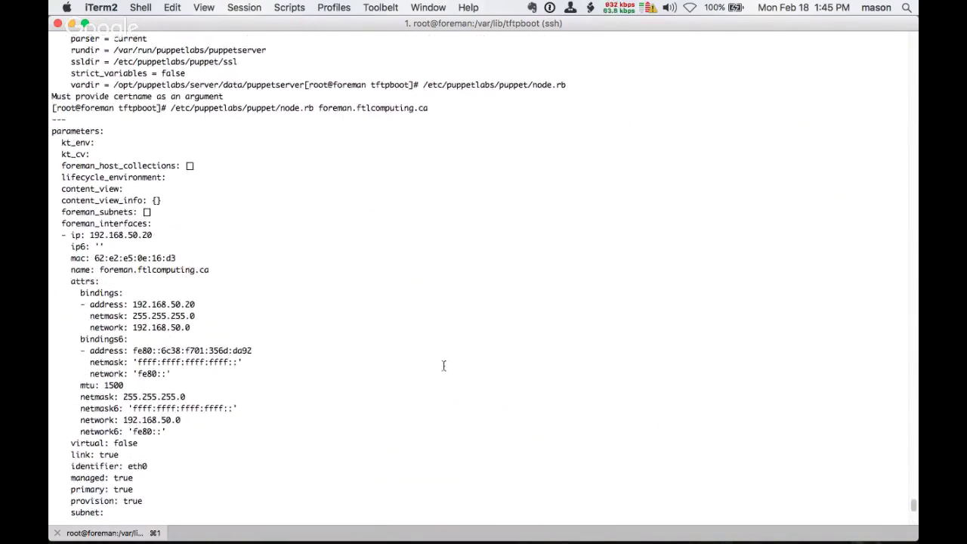
{"action": "scroll", "coordinate": [443, 366], "scroll_direction": "down", "scroll_amount": 3}
{"action": "scroll", "coordinate": [443, 366], "scroll_direction": "down", "scroll_amount": 8}
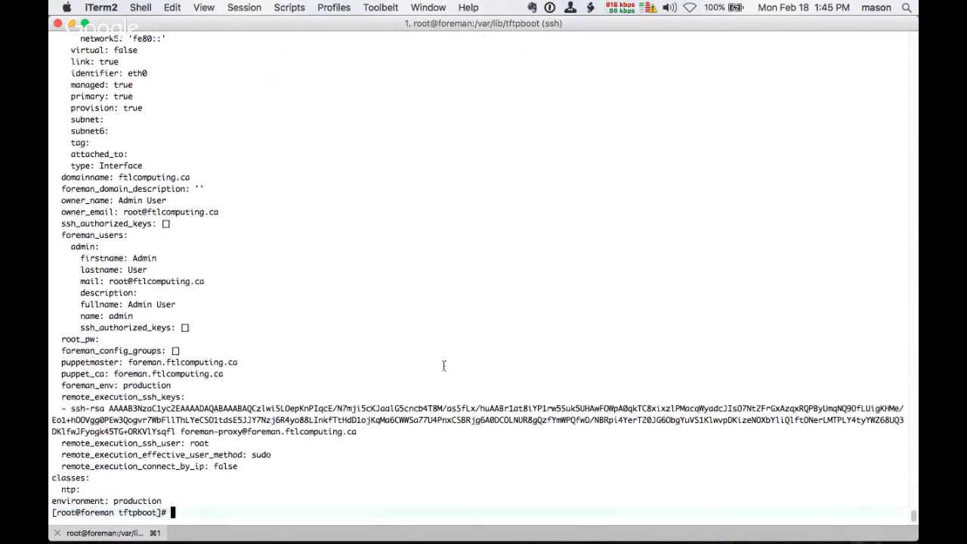
Step: Edit the recalled command into cat puppet.conf and print the file again
{"action": "key", "text": "super+v"}
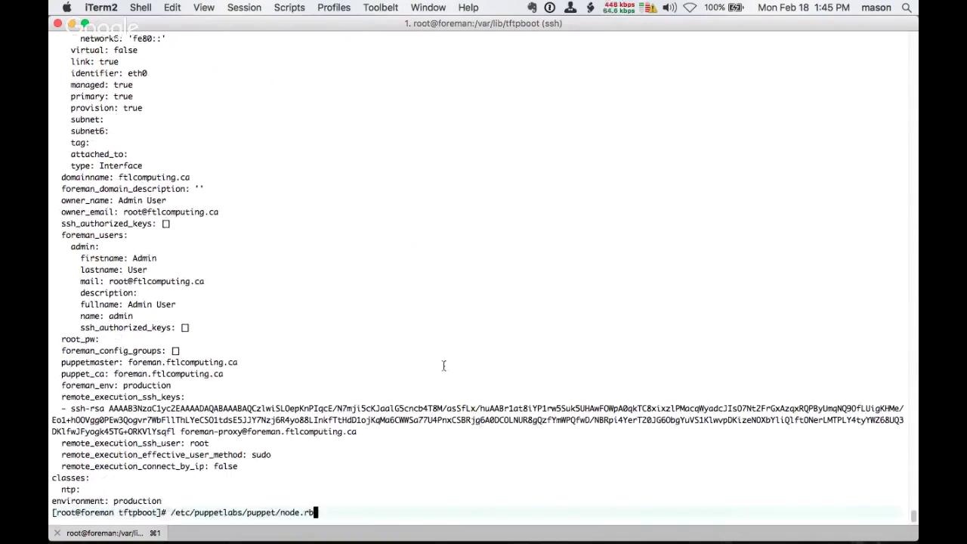
{"action": "key", "text": "ctrl+a"}
{"action": "type", "text": "cat"}
{"action": "key", "text": "ctrl+e"}
{"action": "key", "text": "BackSpace"}
{"action": "key", "text": "BackSpace"}
{"action": "key", "text": "BackSpace"}
{"action": "key", "text": "BackSpace"}
{"action": "key", "text": "BackSpace"}
{"action": "key", "text": "BackSpace"}
{"action": "key", "text": "BackSpace"}
{"action": "type", "text": "puppet.conf"}
{"action": "key", "text": "Return"}
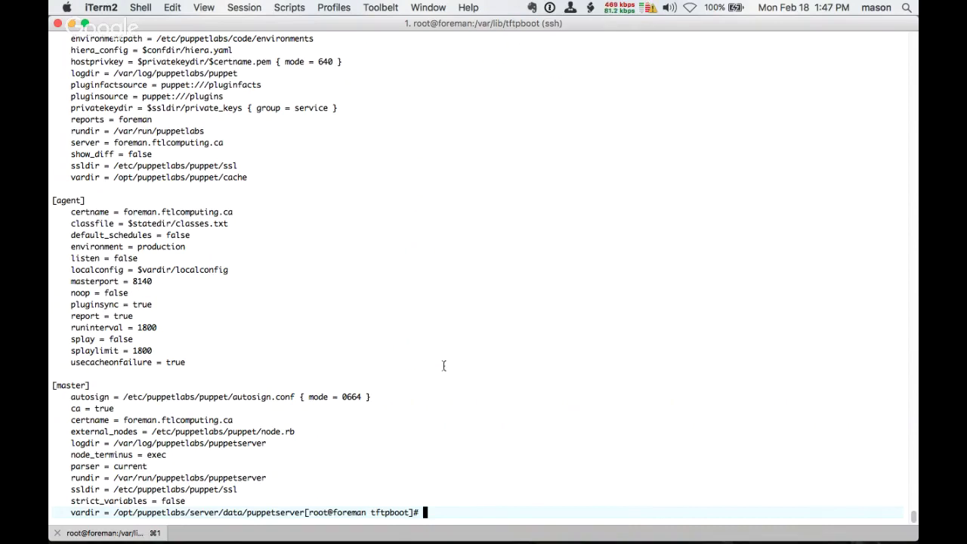
Step: Type 'puppet-agent -t' at the prompt without running it
{"action": "type", "text": "puppet-agent -tv"}
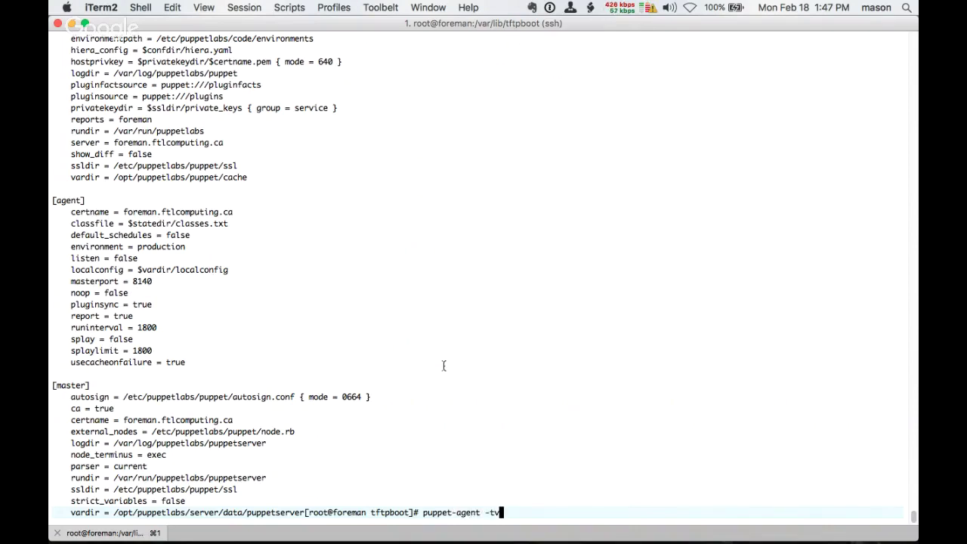
Step: Fix the command to 'puppet agent -tv' and run it, updating ntp.conf and step-tickers
{"action": "key", "text": "Left"}
{"action": "key", "text": "Left"}
{"action": "key", "text": "Left"}
{"action": "key", "text": "Left"}
{"action": "key", "text": "Left"}
{"action": "key", "text": "Left"}
{"action": "key", "text": "Left"}
{"action": "key", "text": "Left"}
{"action": "key", "text": "Left"}
{"action": "key", "text": "BackSpace"}
{"action": "key", "text": "Return"}
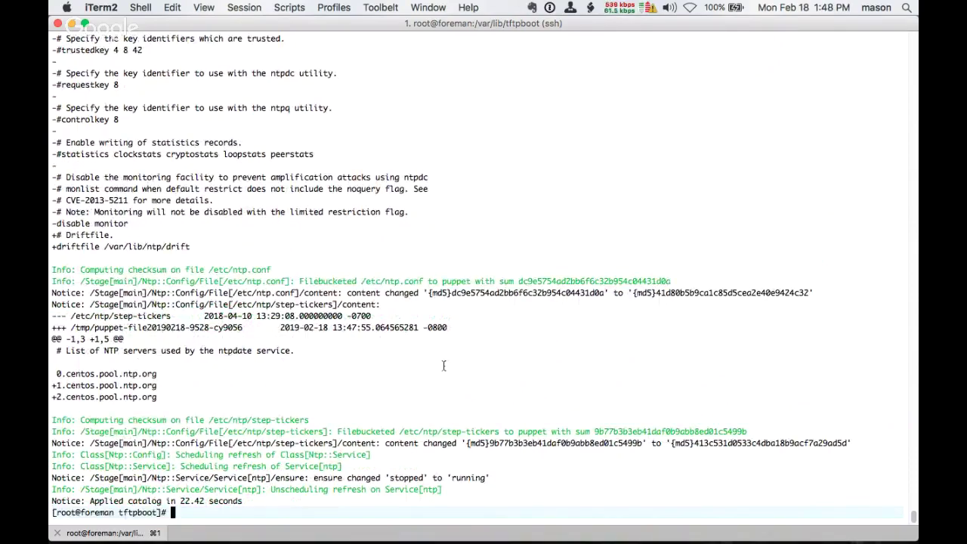
{"action": "key", "text": "ctrl+Up"}
Step: Open foreman.ftlcomputing.ca's most recent config report and scroll to the ntp change rows
{"action": "mouse_move", "coordinate": [664, 19]}
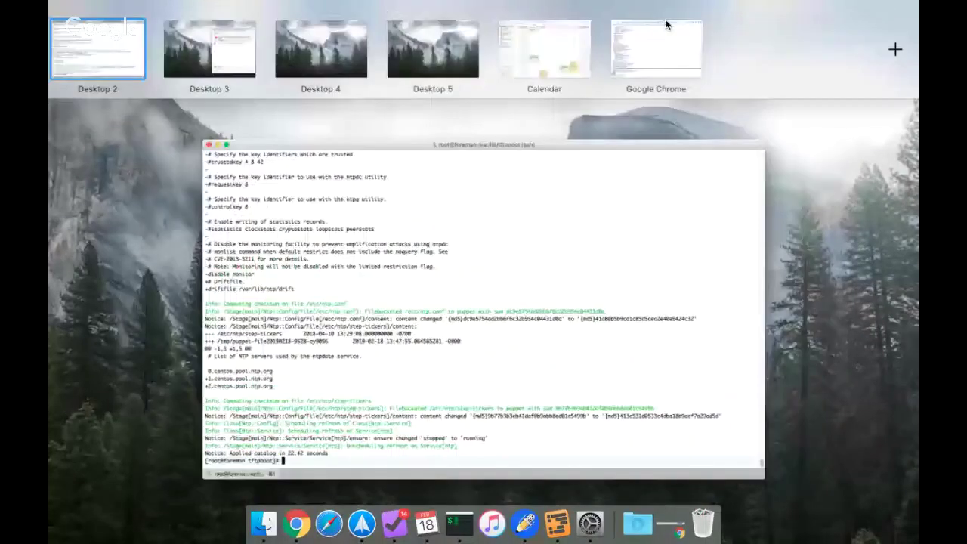
{"action": "left_click", "coordinate": [664, 38]}
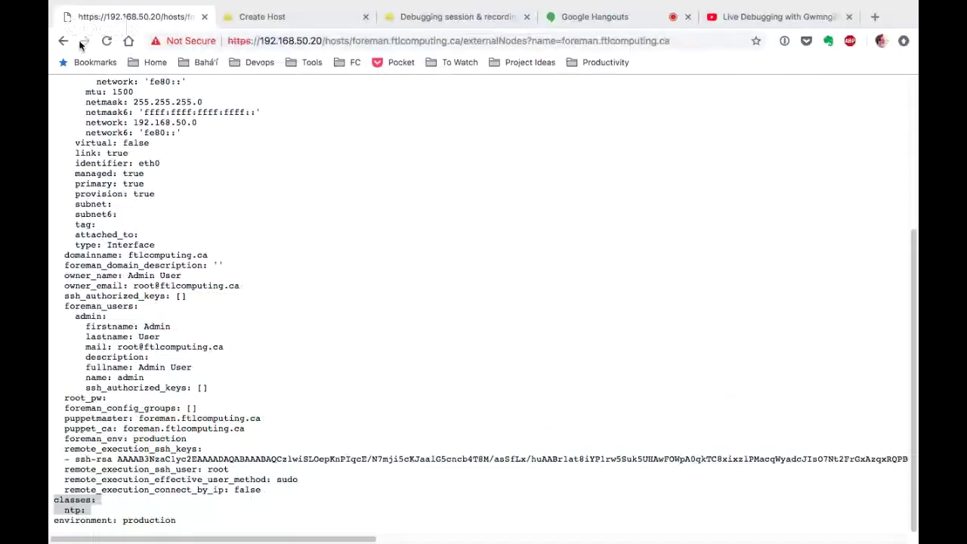
{"action": "left_click", "coordinate": [64, 44]}
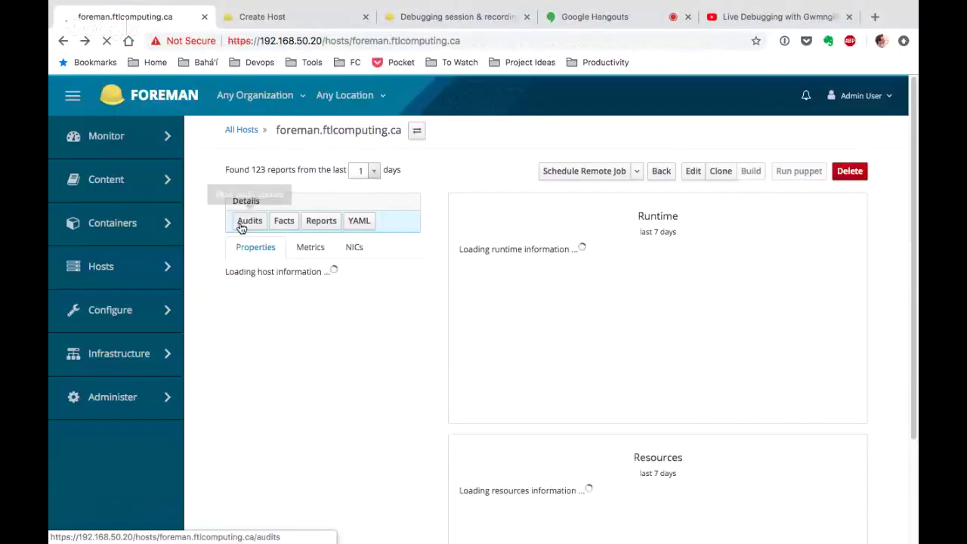
{"action": "left_click", "coordinate": [327, 225]}
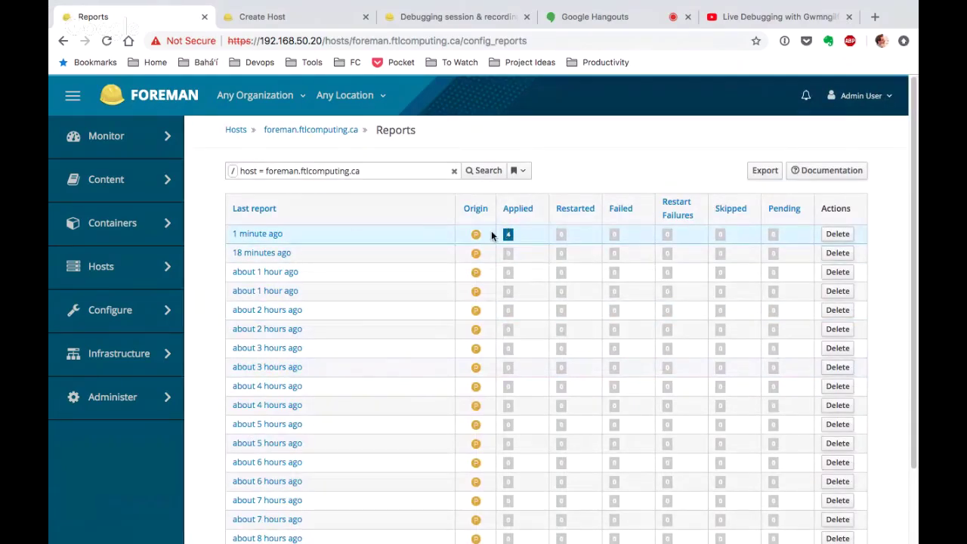
{"action": "left_click", "coordinate": [258, 234]}
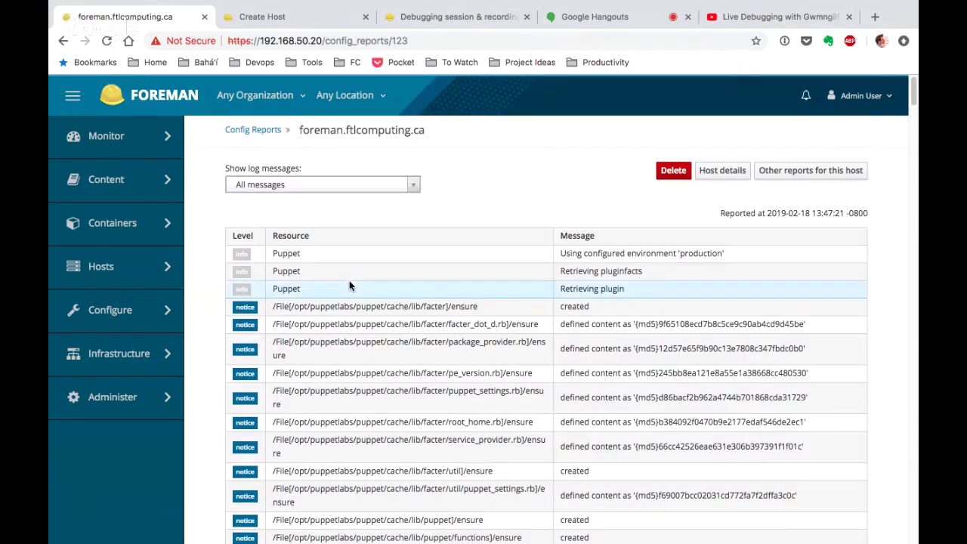
{"action": "scroll", "coordinate": [349, 286], "scroll_direction": "down", "scroll_amount": 12}
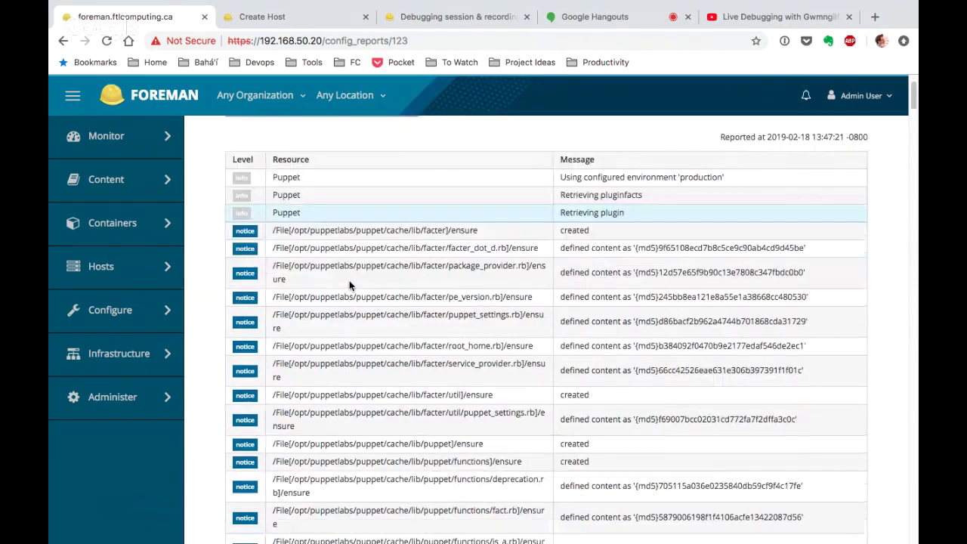
{"action": "scroll", "coordinate": [348, 285], "scroll_direction": "down", "scroll_amount": 15}
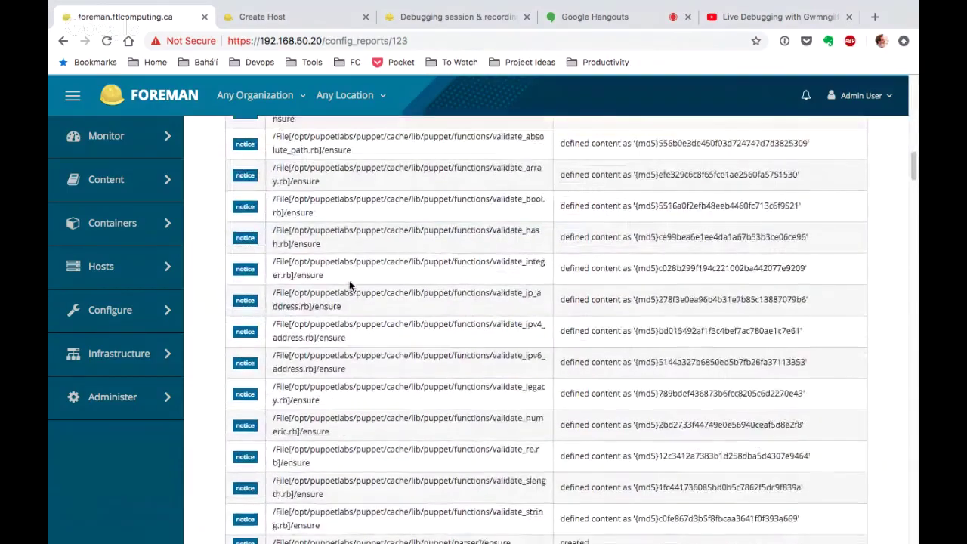
{"action": "scroll", "coordinate": [348, 285], "scroll_direction": "down", "scroll_amount": 15}
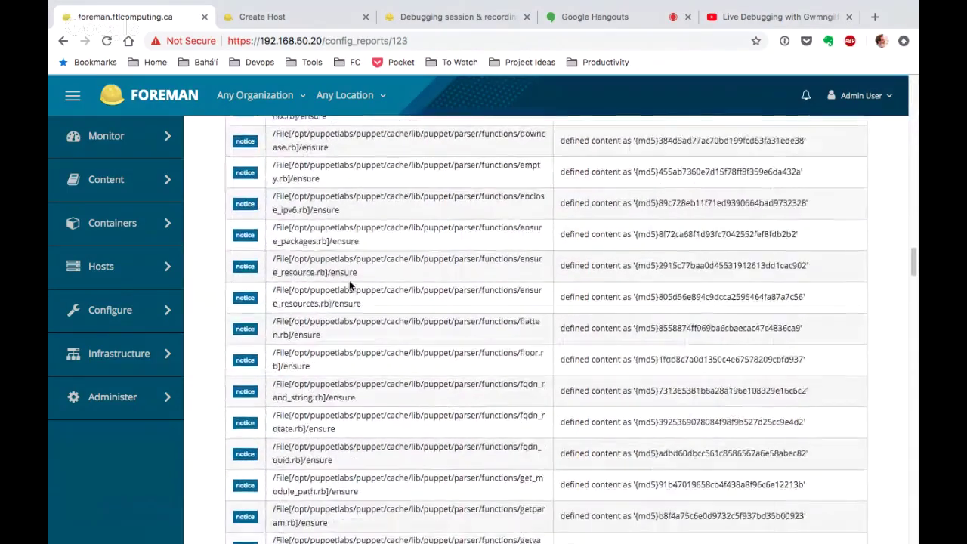
{"action": "scroll", "coordinate": [349, 284], "scroll_direction": "down", "scroll_amount": 15}
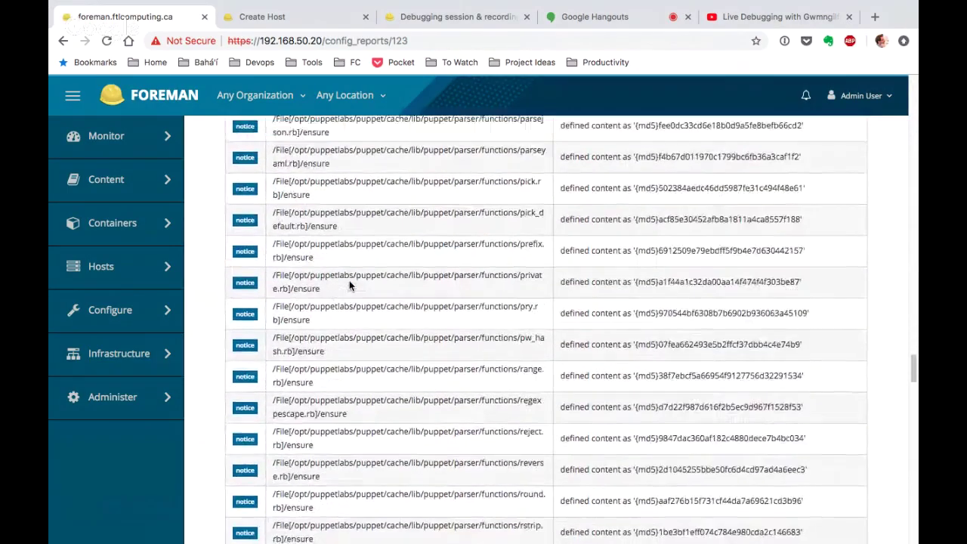
{"action": "scroll", "coordinate": [349, 285], "scroll_direction": "up", "scroll_amount": 2}
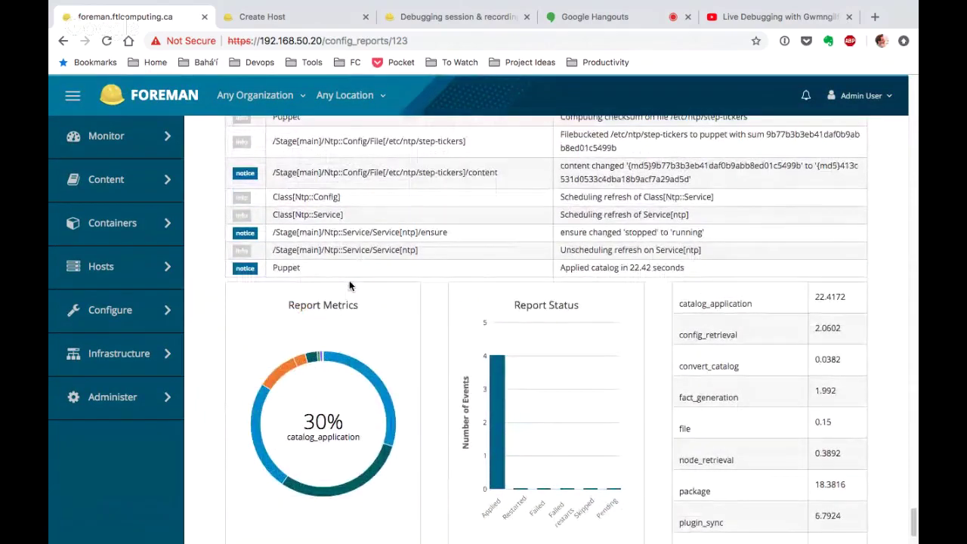
{"action": "scroll", "coordinate": [349, 285], "scroll_direction": "up", "scroll_amount": 5}
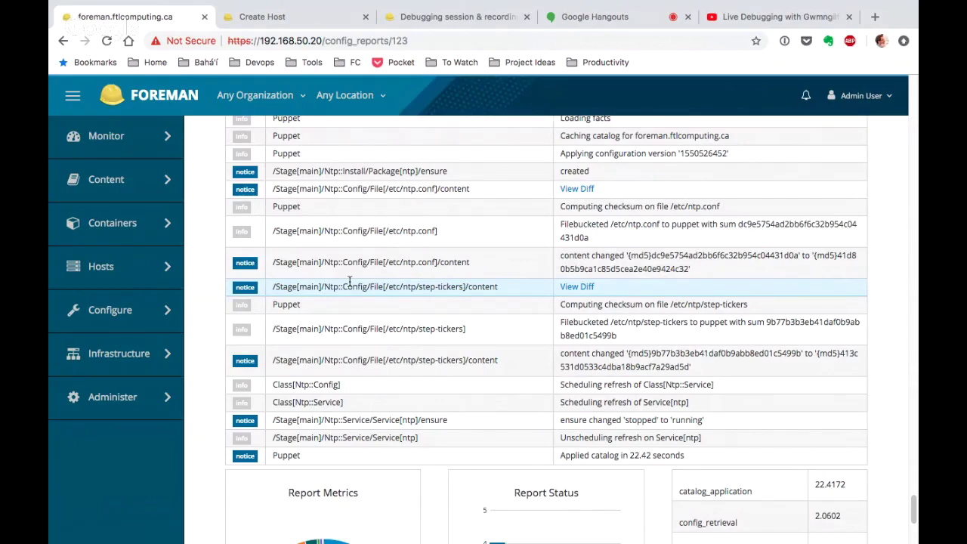
Step: View the step-tickers diff adding 1.centos and 2.centos pool servers, then go back
{"action": "left_click", "coordinate": [578, 287]}
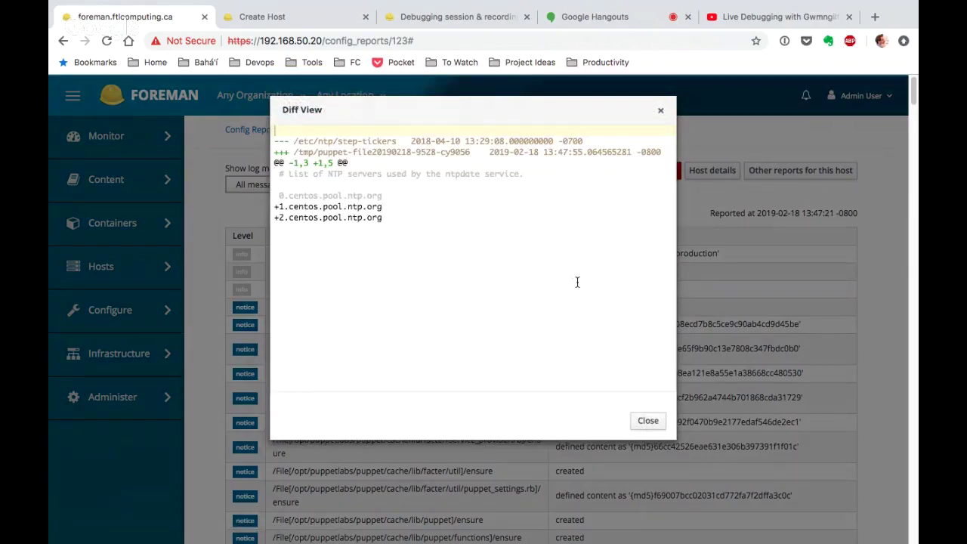
{"action": "left_click", "coordinate": [646, 421]}
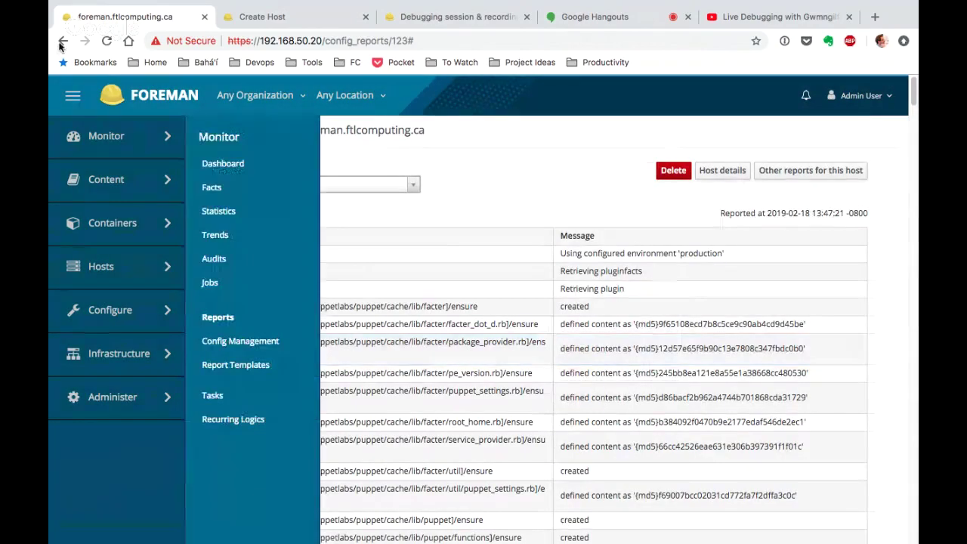
{"action": "left_click", "coordinate": [63, 42]}
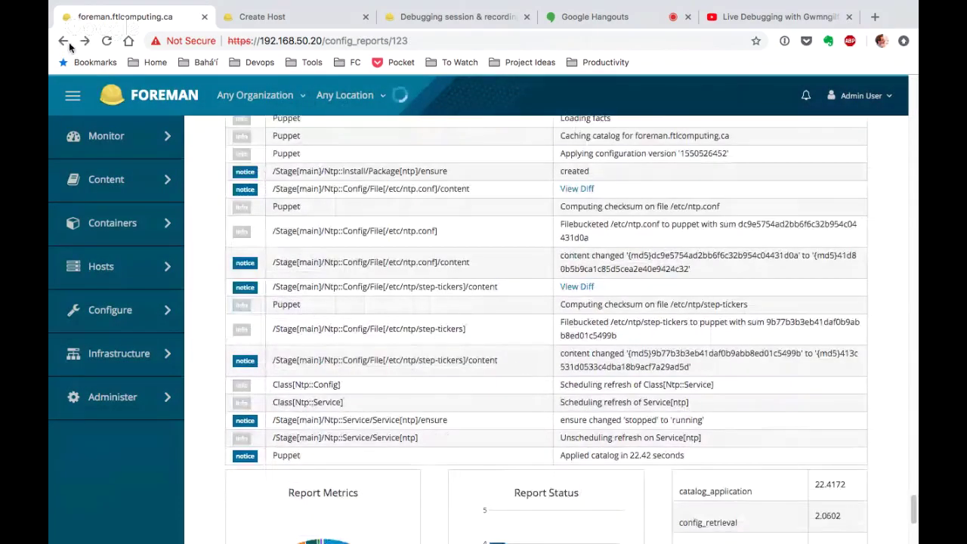
{"action": "left_click", "coordinate": [65, 43]}
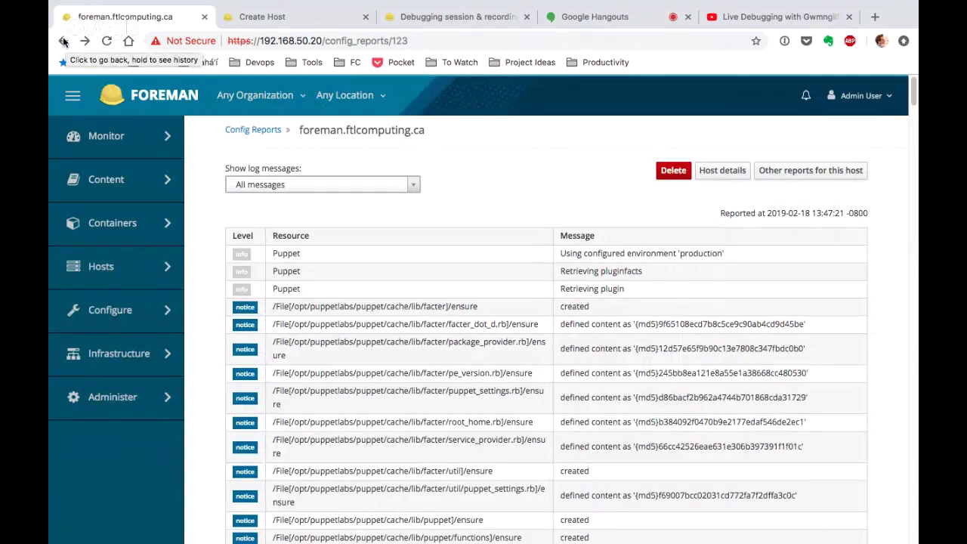
Step: On the host's Reports list, clear the host filter and search reports for 'ntp'
{"action": "left_click", "coordinate": [64, 42]}
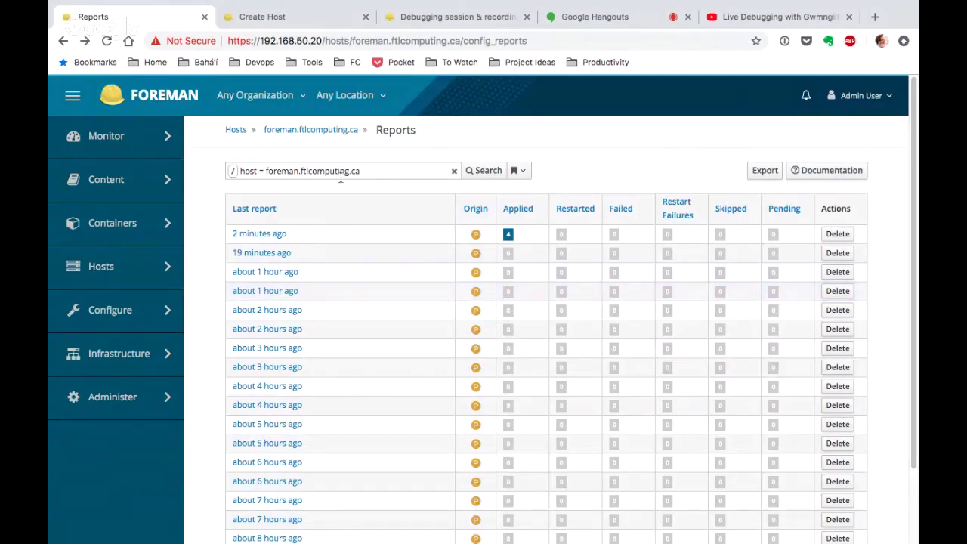
{"action": "left_click", "coordinate": [454, 172]}
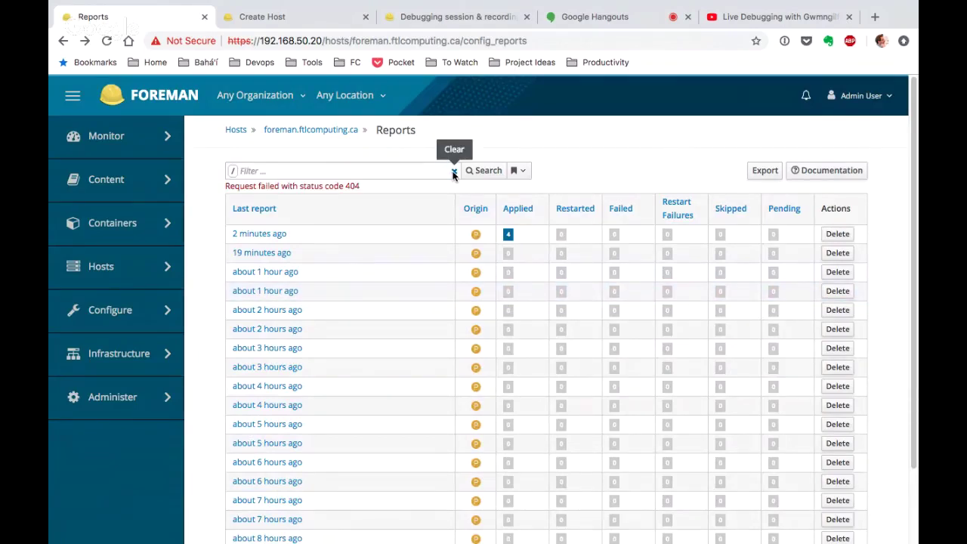
{"action": "left_click", "coordinate": [423, 170]}
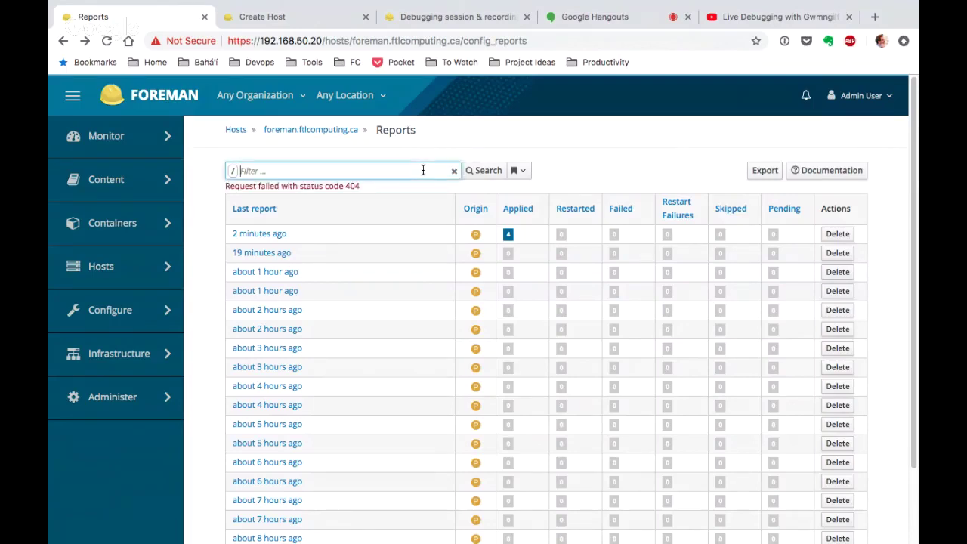
{"action": "type", "text": "ntp"}
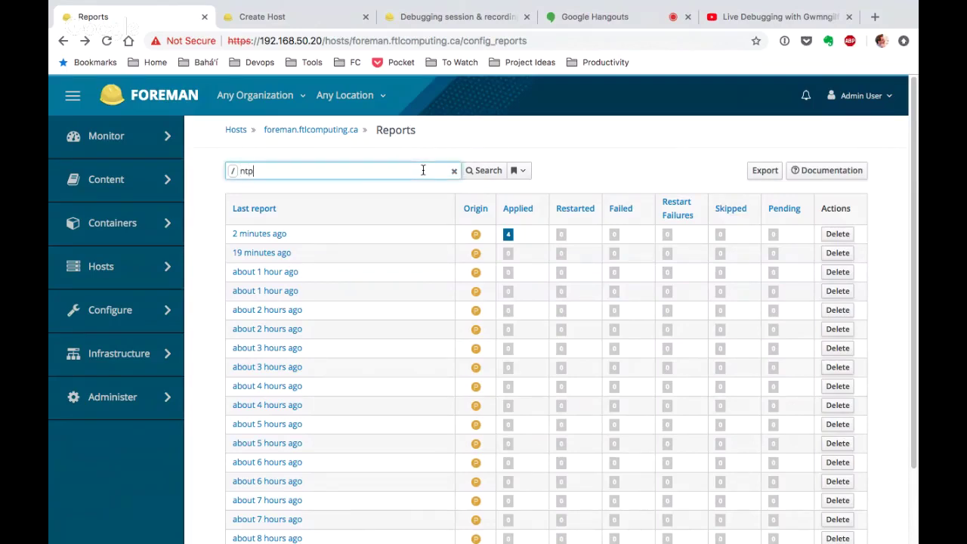
{"action": "type", "text": ".centos"}
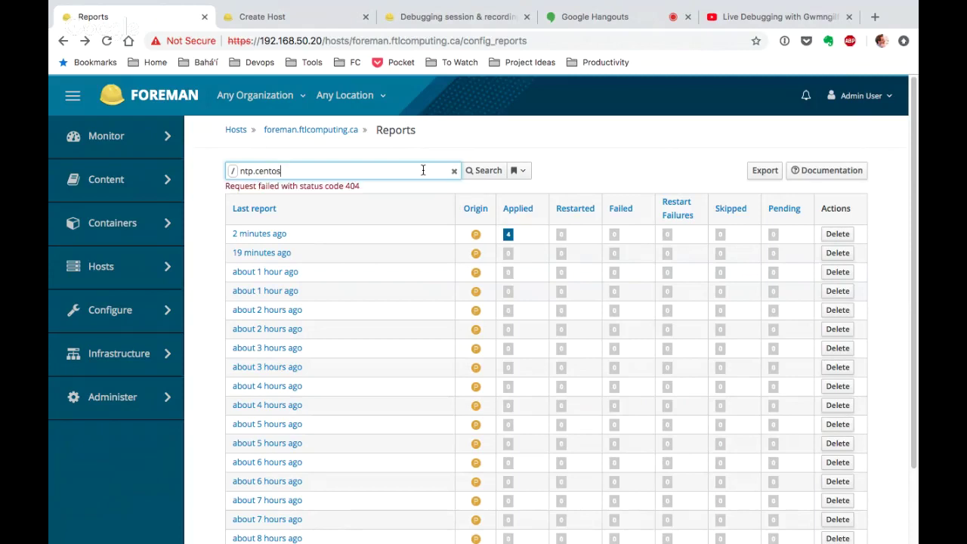
{"action": "left_click", "coordinate": [481, 170]}
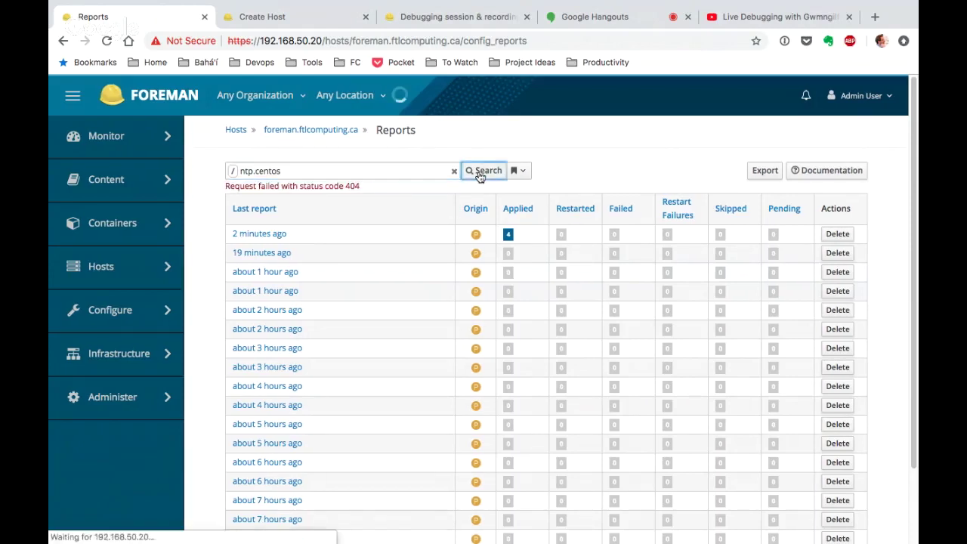
{"action": "left_click", "coordinate": [392, 177]}
{"action": "key", "text": "BackSpace"}
{"action": "key", "text": "BackSpace"}
{"action": "key", "text": "BackSpace"}
{"action": "key", "text": "BackSpace"}
{"action": "key", "text": "BackSpace"}
{"action": "key", "text": "BackSpace"}
{"action": "key", "text": "BackSpace"}
{"action": "key", "text": "BackSpace"}
{"action": "key", "text": "BackSpace"}
{"action": "key", "text": "BackSpace"}
{"action": "key", "text": "BackSpace"}
{"action": "key", "text": "BackSpace"}
{"action": "key", "text": "BackSpace"}
{"action": "key", "text": "BackSpace"}
{"action": "key", "text": "BackSpace"}
{"action": "key", "text": "BackSpace"}
{"action": "key", "text": "BackSpace"}
{"action": "key", "text": "BackSpace"}
{"action": "key", "text": "BackSpace"}
{"action": "key", "text": "BackSpace"}
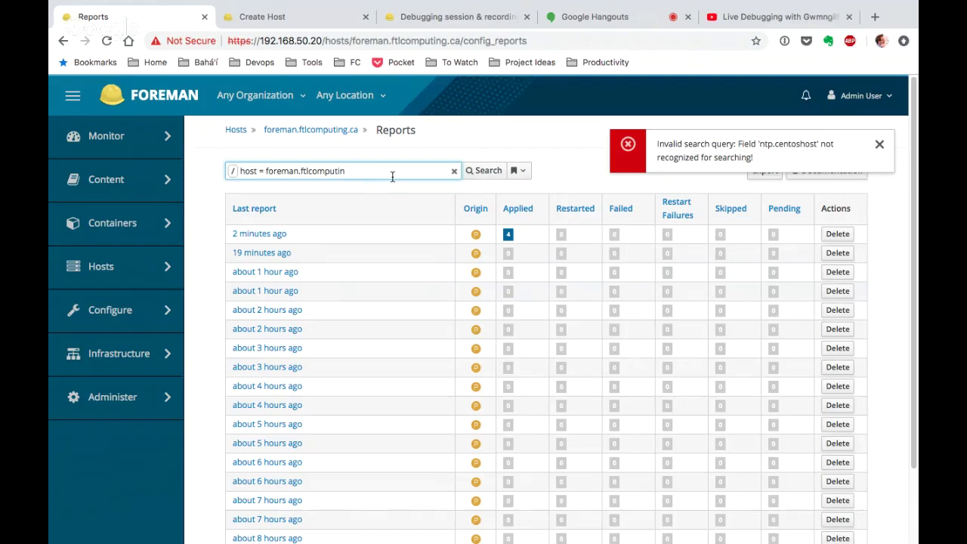
{"action": "type", "text": "ntp"}
{"action": "key", "text": "Return"}
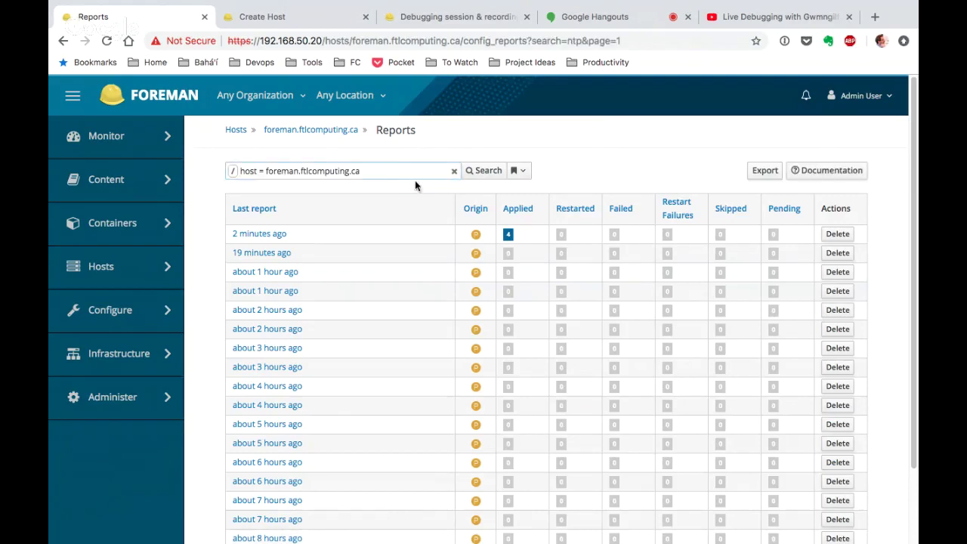
Step: Reopen the latest report, return to an unfiltered Reports list, and dismiss the invalid search error
{"action": "left_click", "coordinate": [254, 239]}
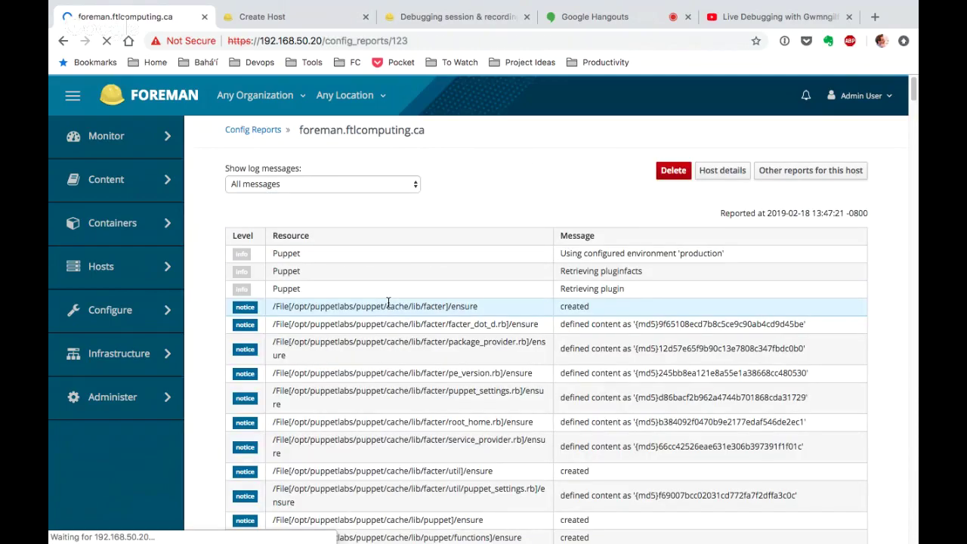
{"action": "left_click", "coordinate": [62, 40]}
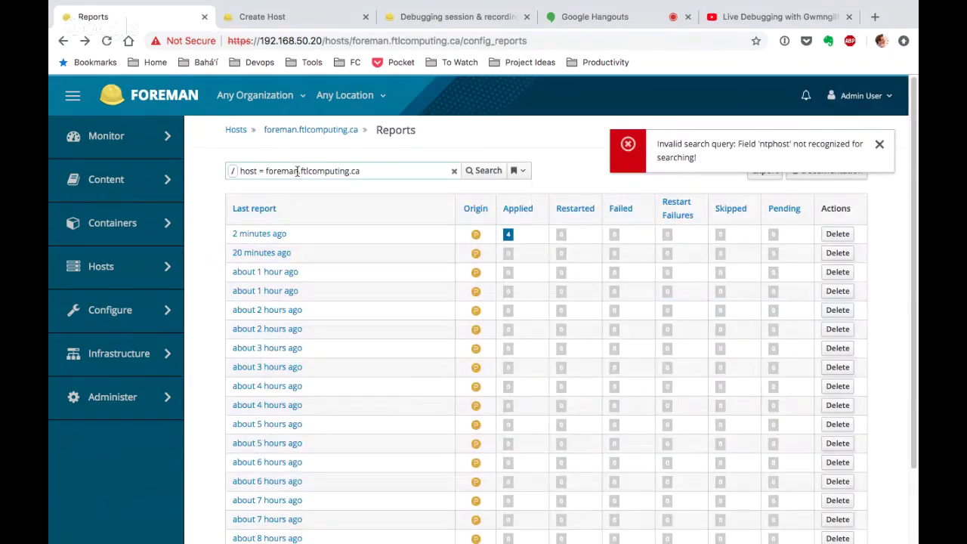
{"action": "left_click", "coordinate": [454, 171]}
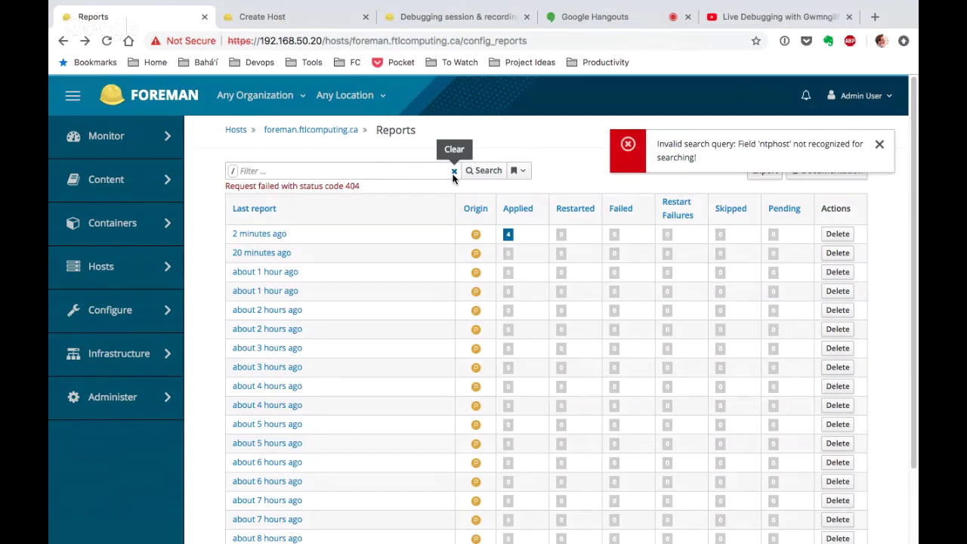
{"action": "left_click", "coordinate": [418, 173]}
{"action": "key", "text": "Tab"}
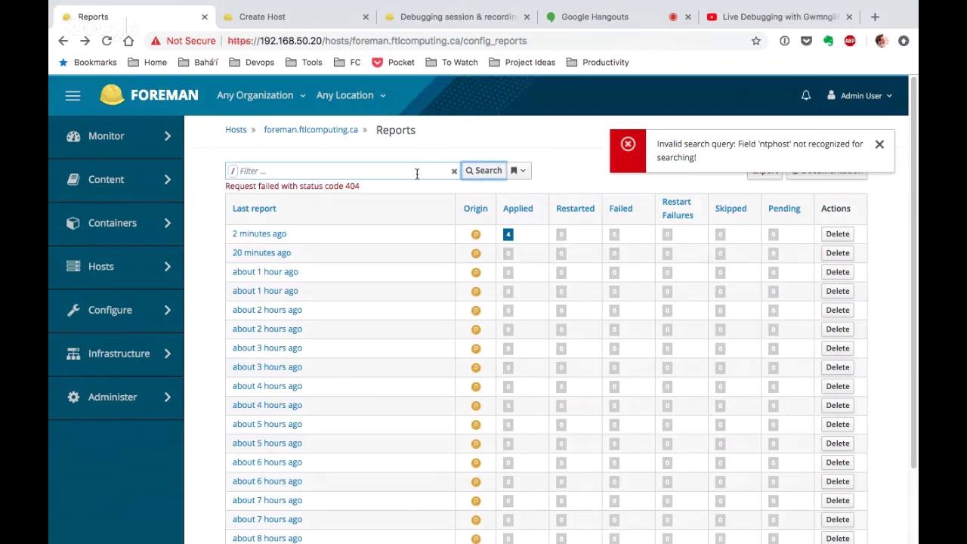
{"action": "left_click", "coordinate": [394, 173]}
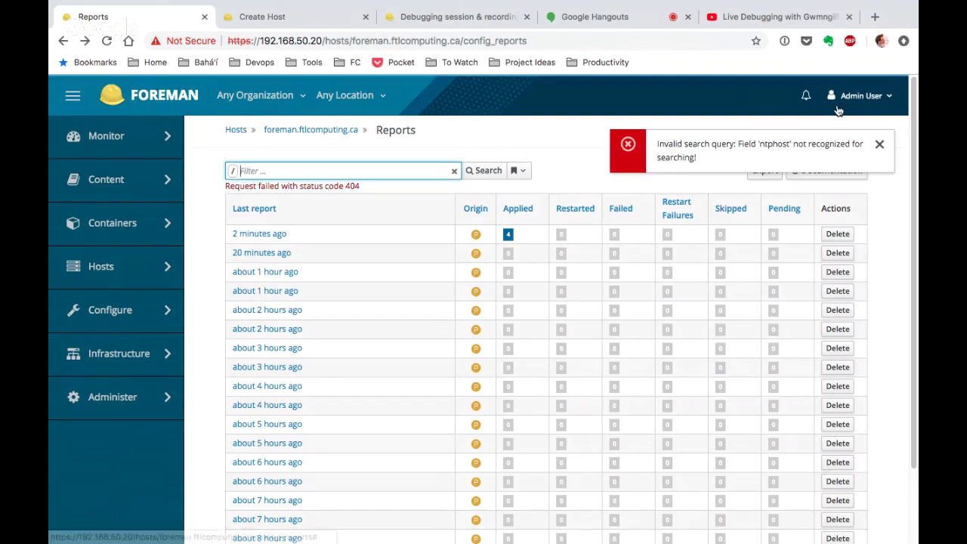
{"action": "left_click", "coordinate": [878, 143]}
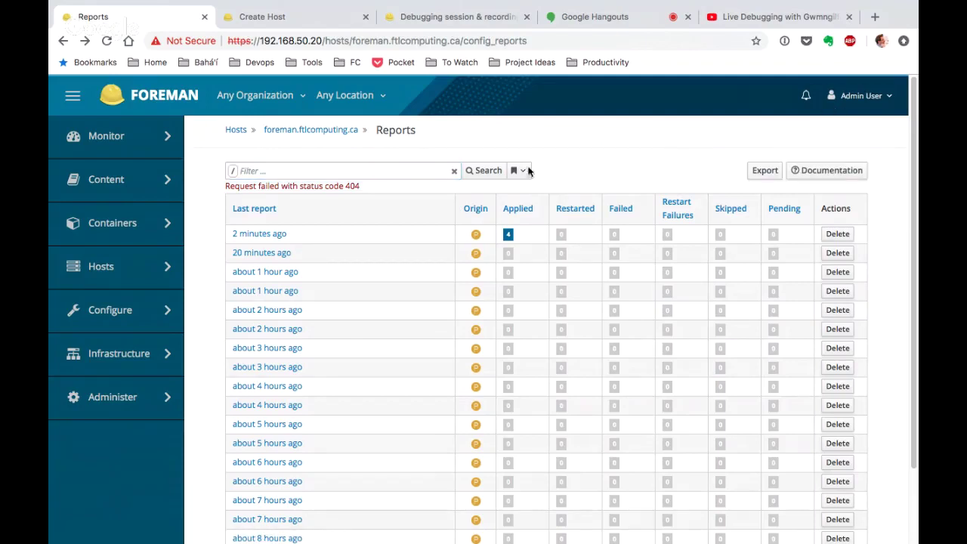